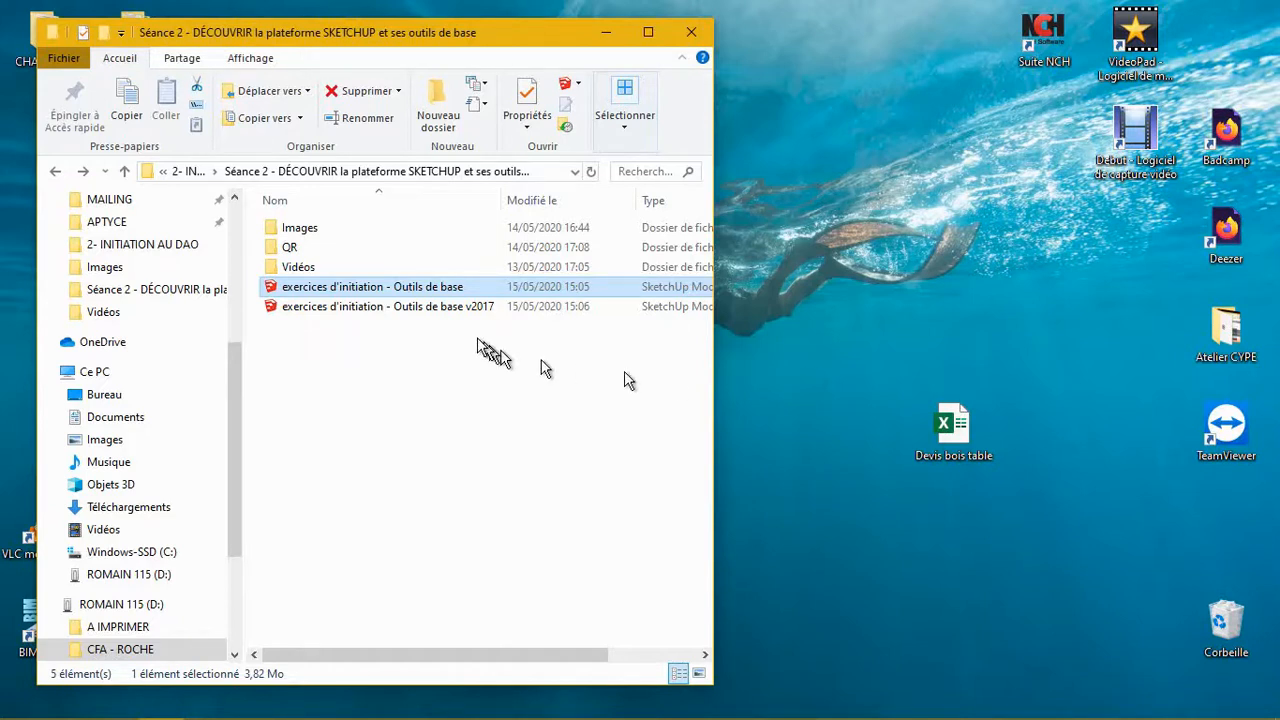
- Open the file "exercices d'initiation - Outils de base" in SketchUp and browse the scenes of exercises 2, 3 and 4
{"action": "double_click", "coordinate": [368, 288]}
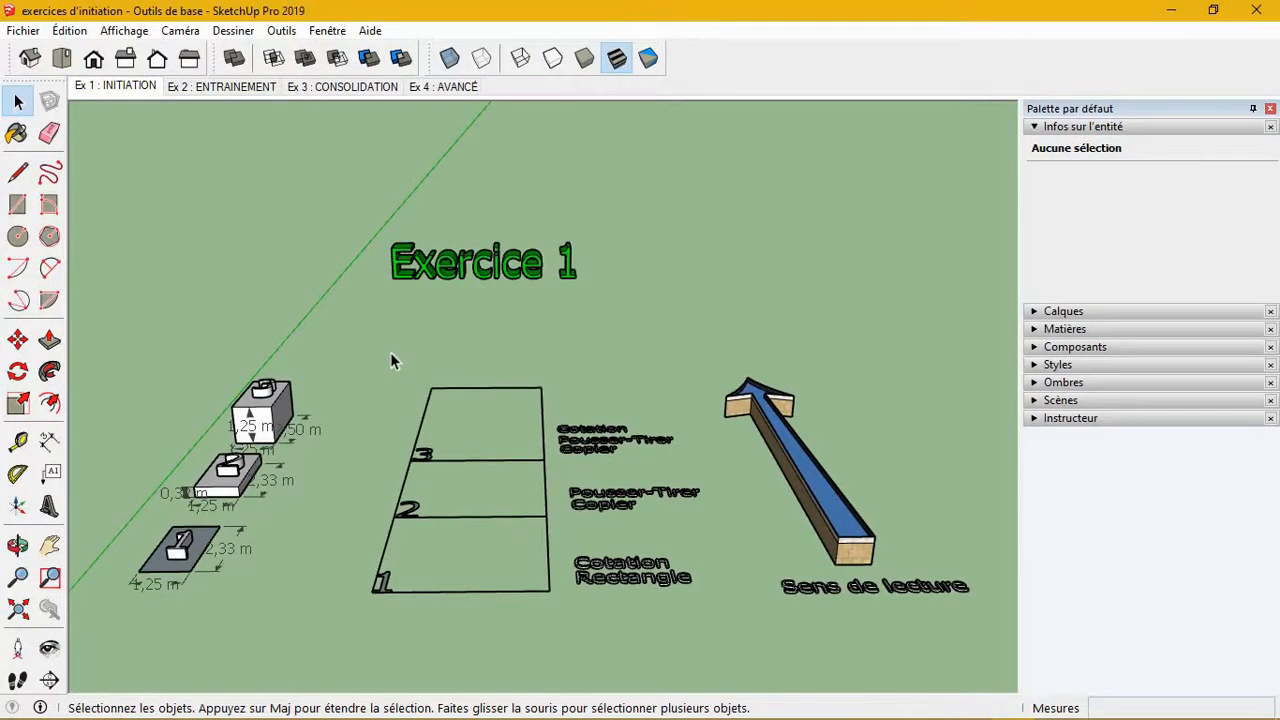
{"action": "left_click", "coordinate": [226, 87]}
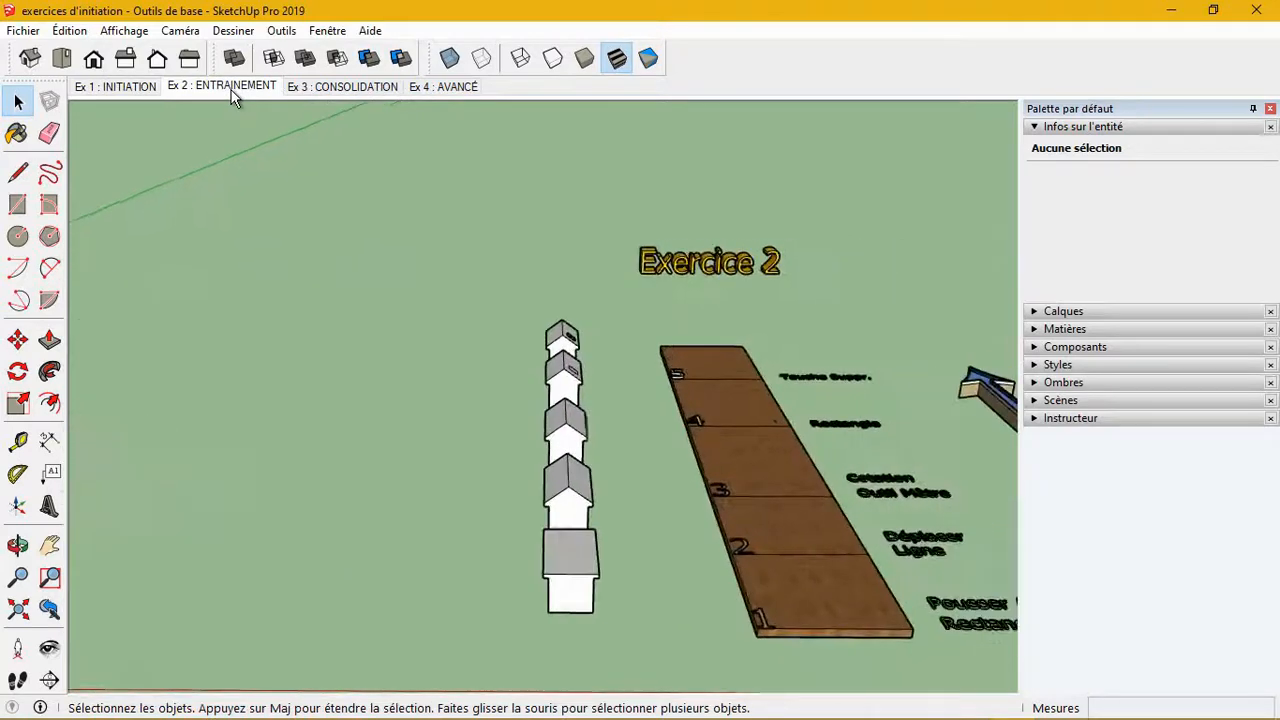
{"action": "left_click", "coordinate": [309, 86]}
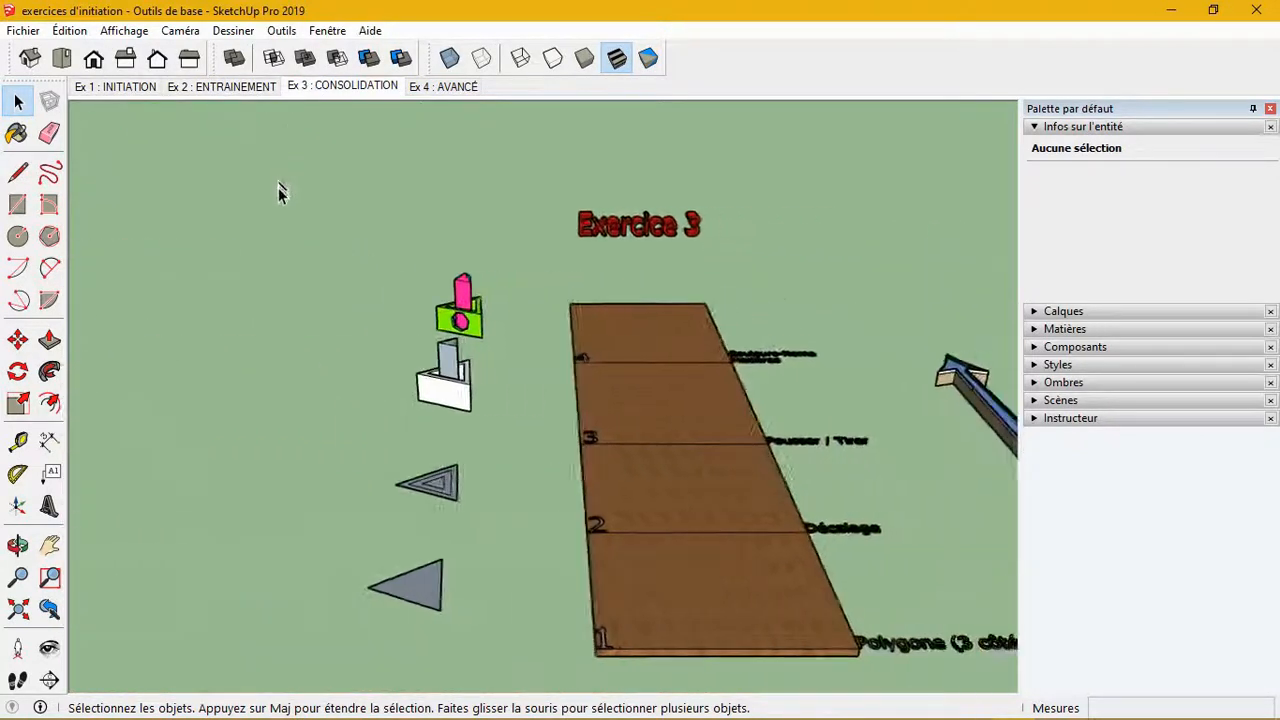
{"action": "left_click", "coordinate": [446, 87]}
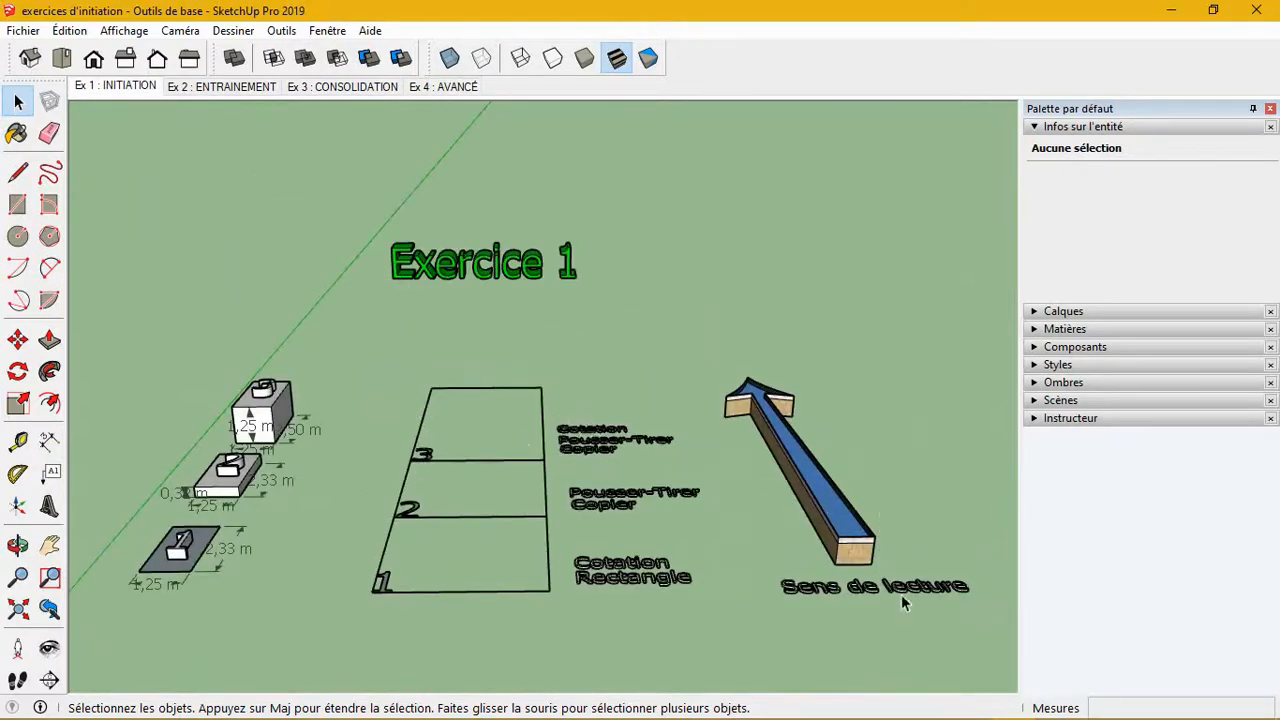
- Examine the Exercise 1 layout: the reading-direction arrow, the tool labels, the dimensioned sample models and the numbered work cells
{"action": "scroll", "coordinate": [760, 400], "scroll_direction": "down", "scroll_amount": 3}
{"action": "middle_click_drag", "start_coordinate": [757, 400], "coordinate": [790, 470]}
{"action": "scroll", "coordinate": [808, 553], "scroll_direction": "up", "scroll_amount": 6}
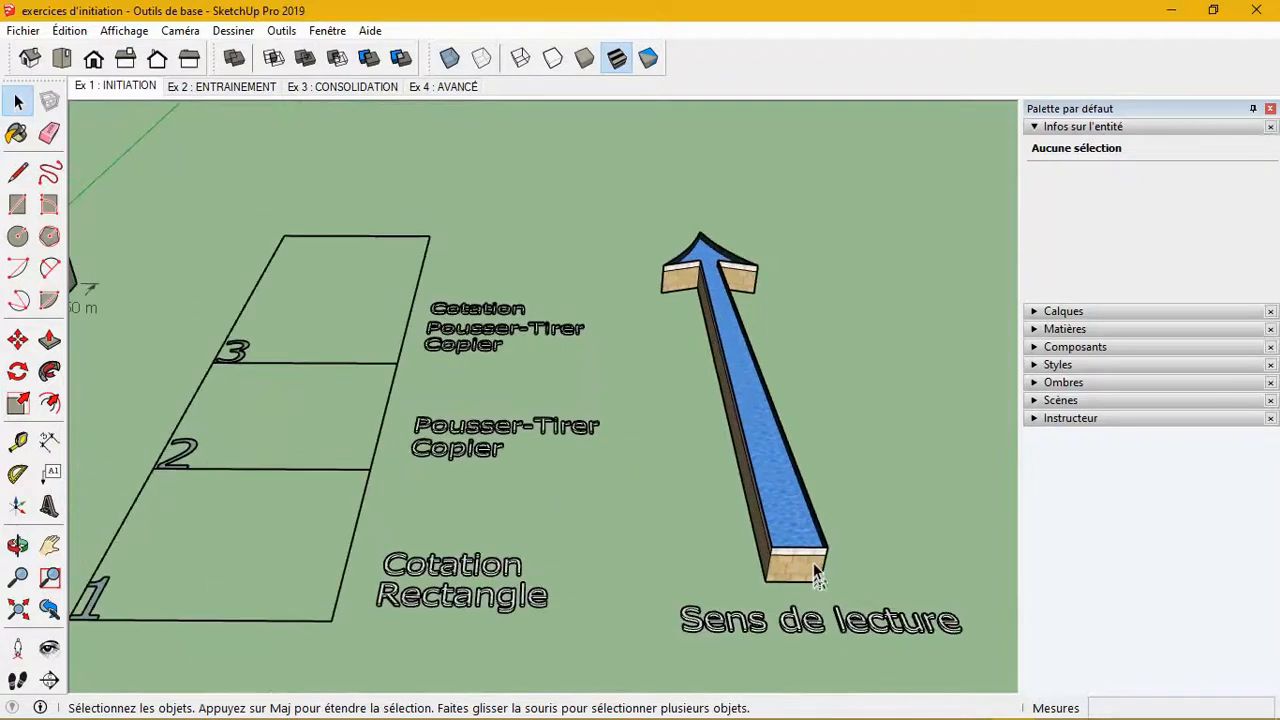
{"action": "scroll", "coordinate": [806, 529], "scroll_direction": "down", "scroll_amount": 6}
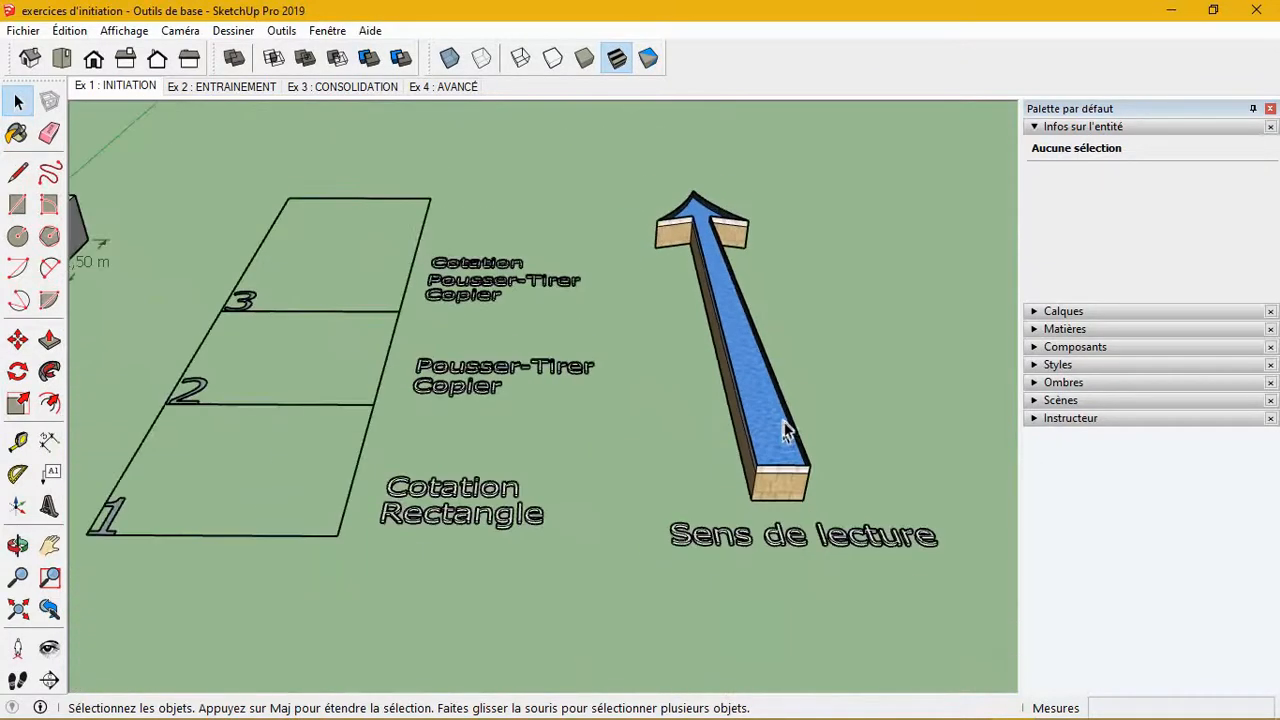
{"action": "scroll", "coordinate": [456, 498], "scroll_direction": "up", "scroll_amount": 2}
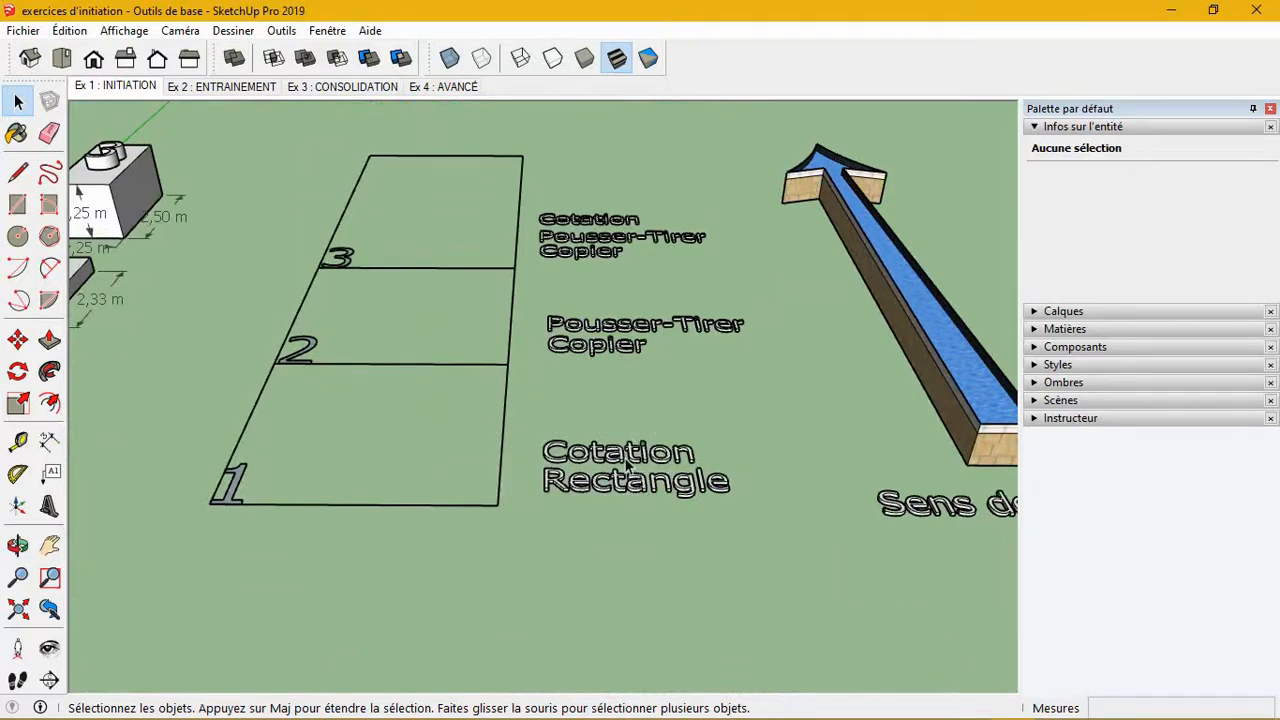
{"action": "middle_click_drag", "start_coordinate": [583, 428], "coordinate": [594, 523]}
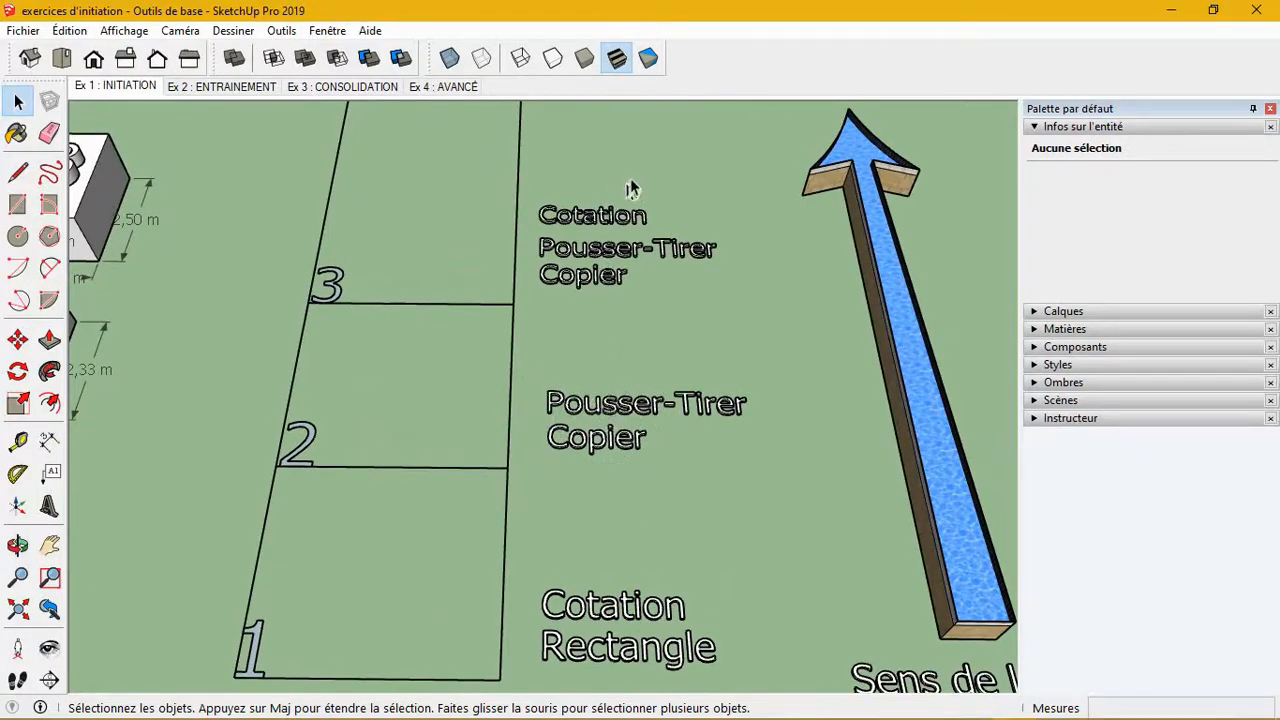
{"action": "scroll", "coordinate": [730, 330], "scroll_direction": "down", "scroll_amount": 3}
{"action": "scroll", "coordinate": [755, 367], "scroll_direction": "down", "scroll_amount": 2}
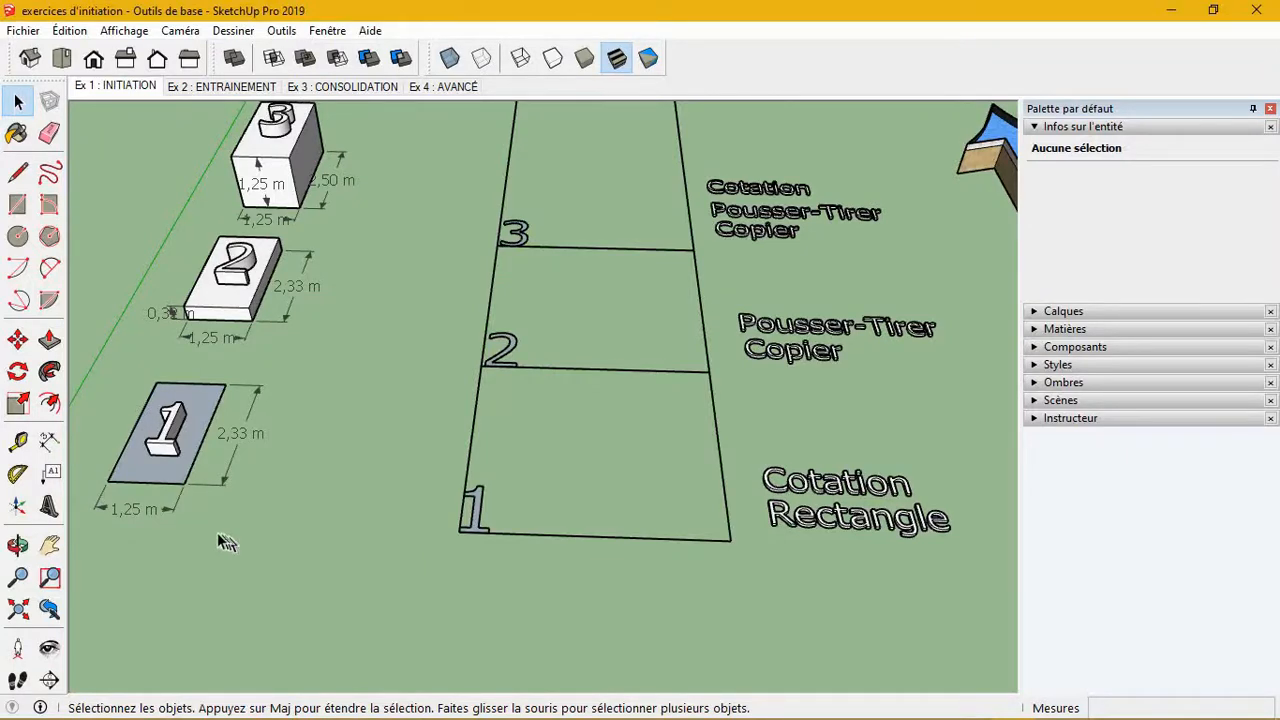
{"action": "scroll", "coordinate": [200, 552], "scroll_direction": "down", "scroll_amount": 3}
{"action": "scroll", "coordinate": [155, 540], "scroll_direction": "up", "scroll_amount": 3}
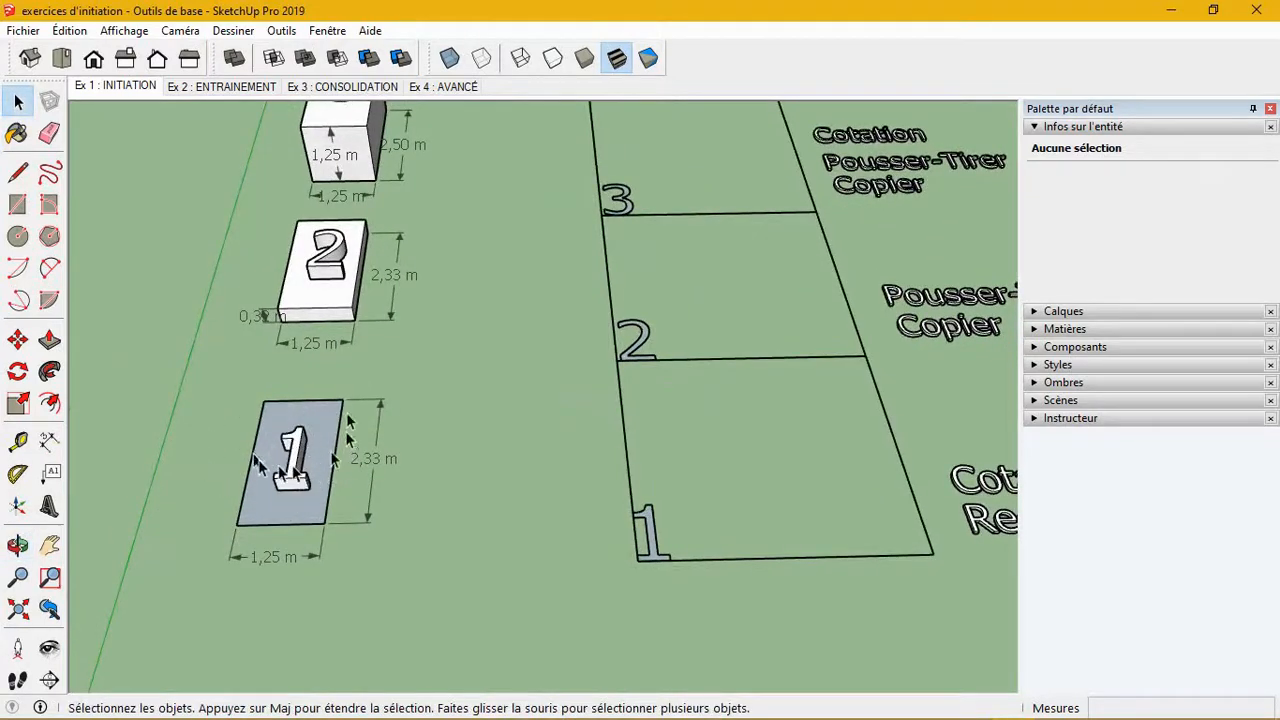
{"action": "scroll", "coordinate": [368, 333], "scroll_direction": "down", "scroll_amount": 3}
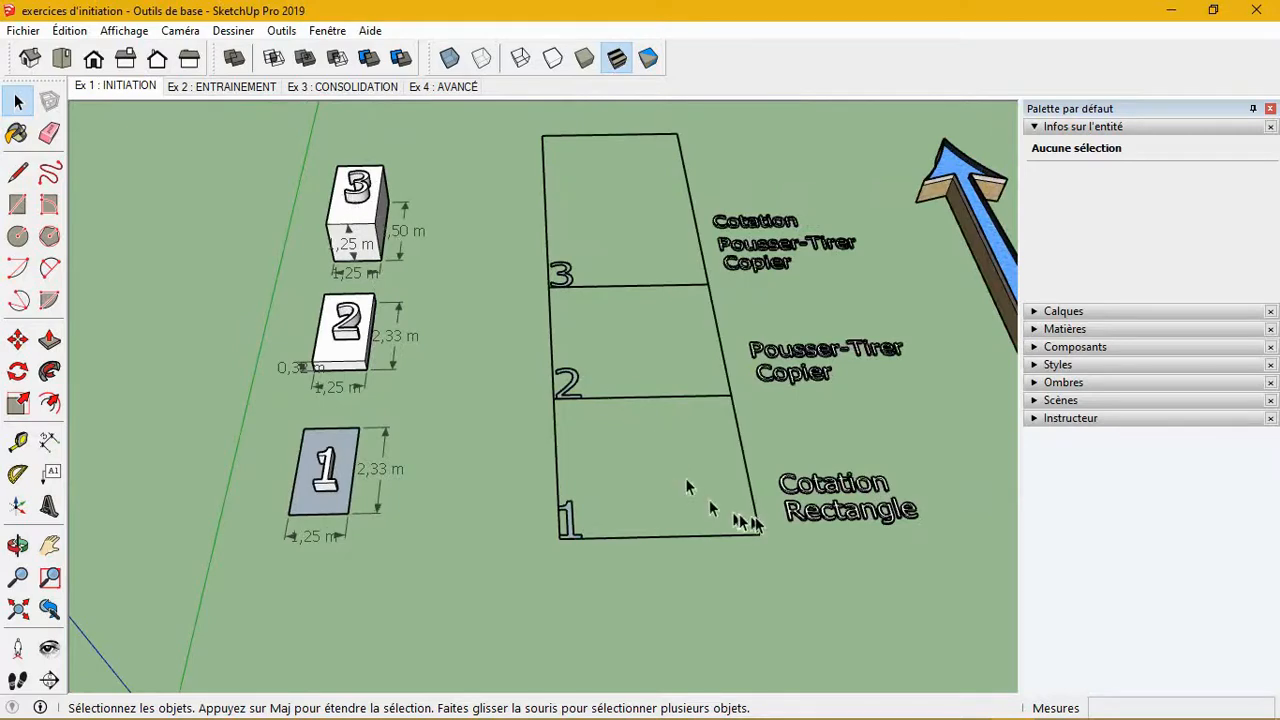
{"action": "scroll", "coordinate": [806, 521], "scroll_direction": "up", "scroll_amount": 2}
{"action": "scroll", "coordinate": [805, 530], "scroll_direction": "down", "scroll_amount": 2}
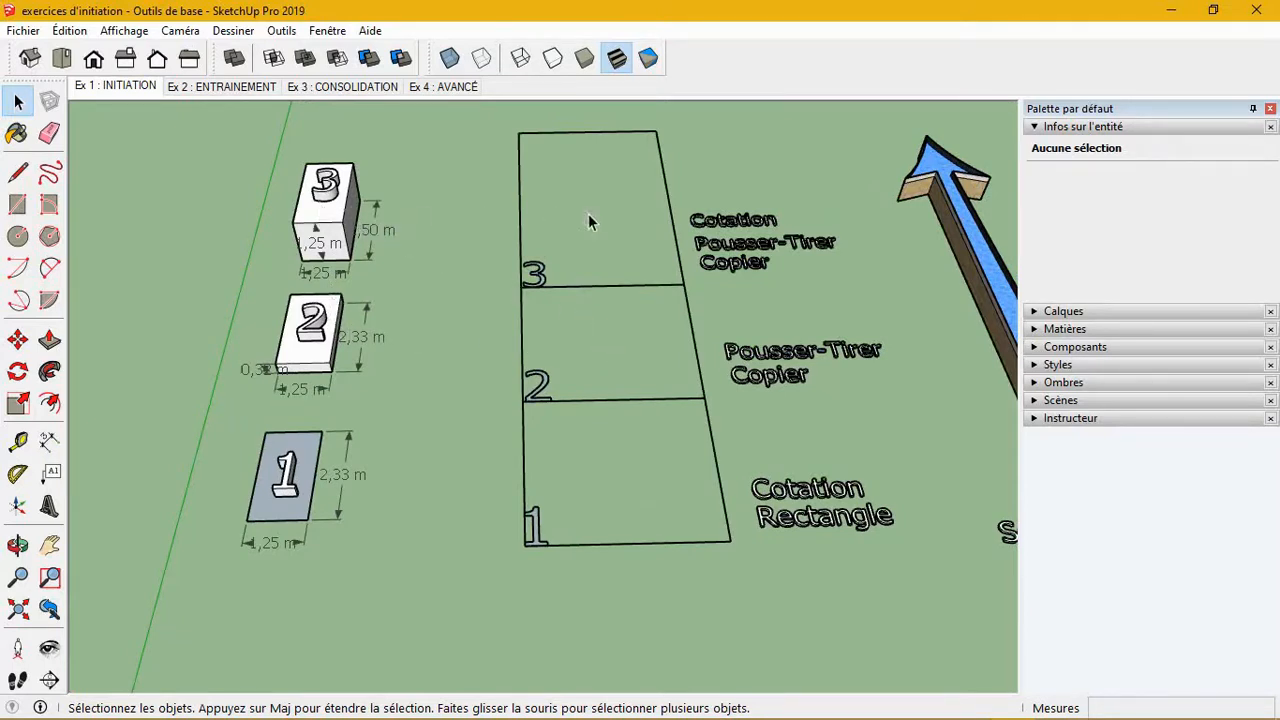
{"action": "scroll", "coordinate": [735, 495], "scroll_direction": "up", "scroll_amount": 2}
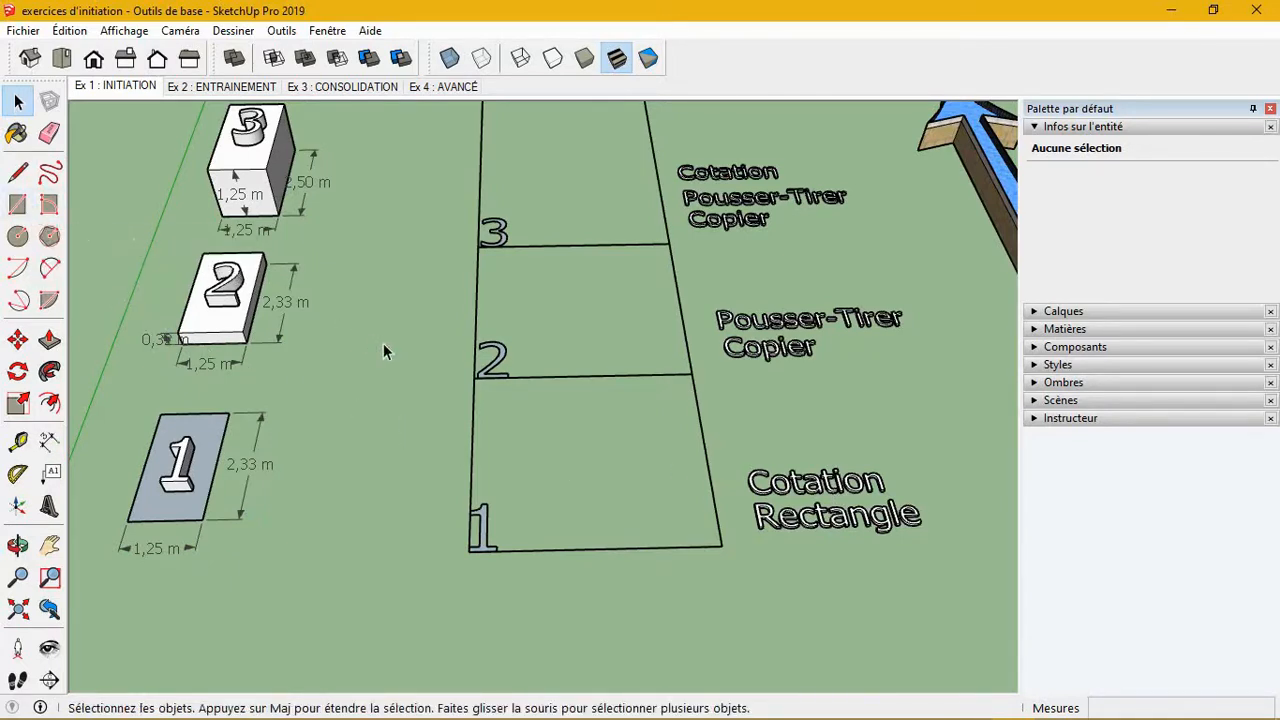
- Draw a 1,25 m by 2,33 m rectangle on the ground inside work cell 1
{"action": "key", "text": "r"}
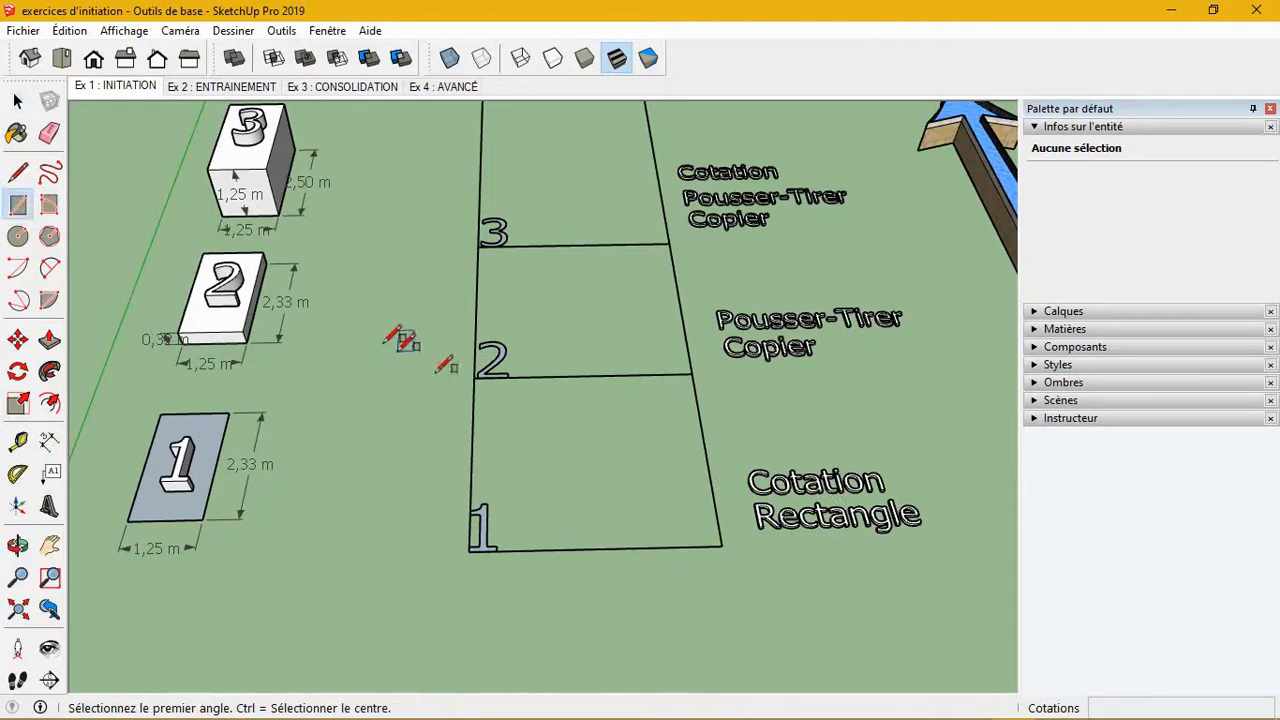
{"action": "left_click", "coordinate": [545, 514]}
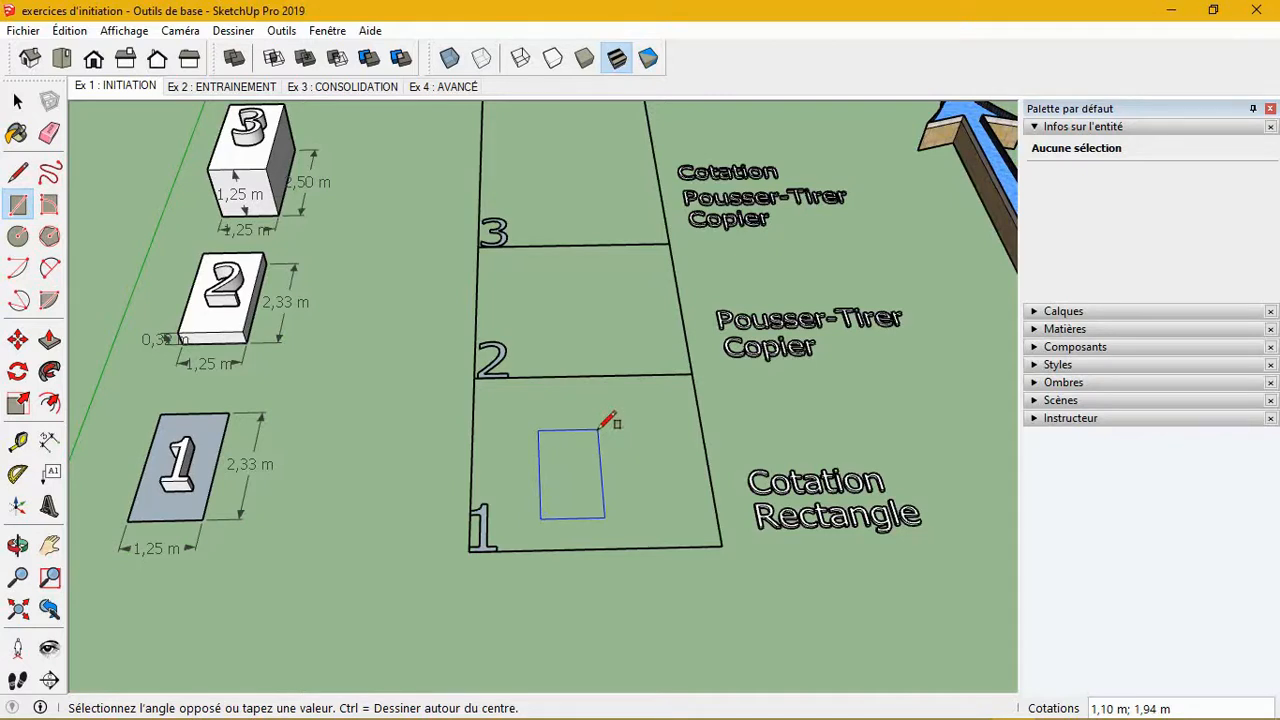
{"action": "type", "text": "1,25;2,33"}
{"action": "left_click", "coordinate": [605, 421]}
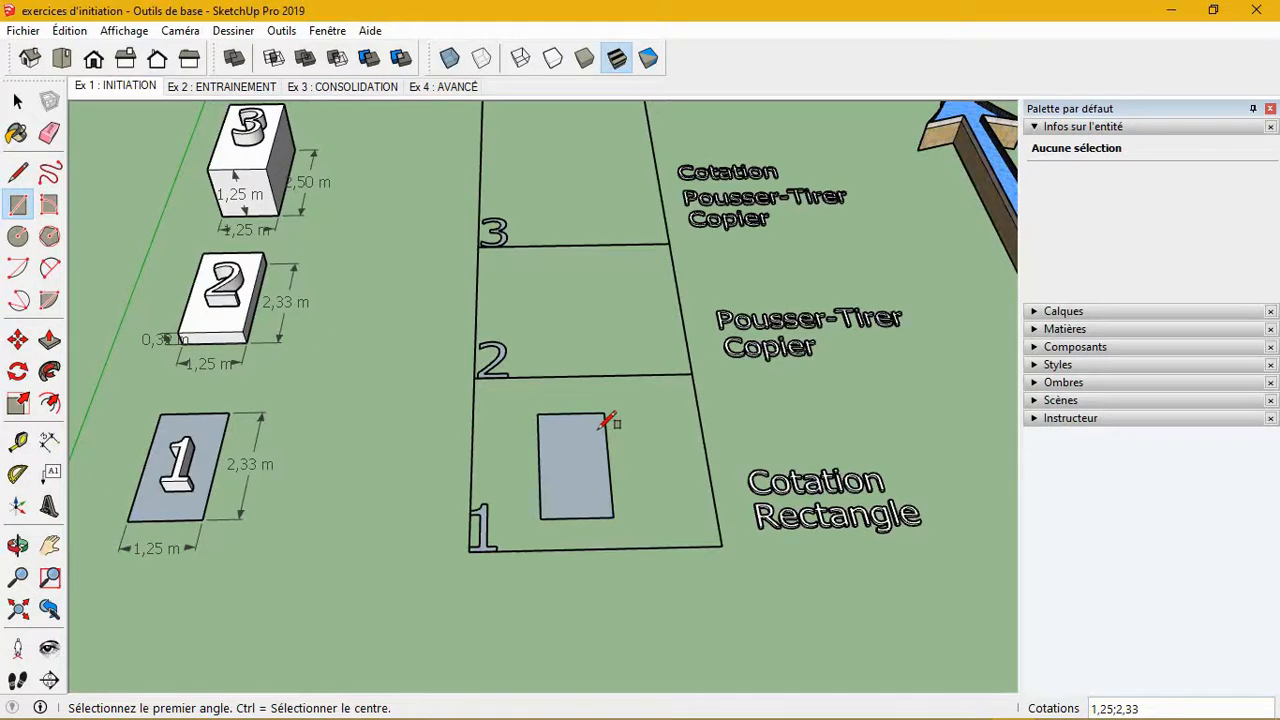
- Dimension the front short edge of the rectangle in cell 1, placing the dimension line just in front of it
{"action": "left_click", "coordinate": [52, 447]}
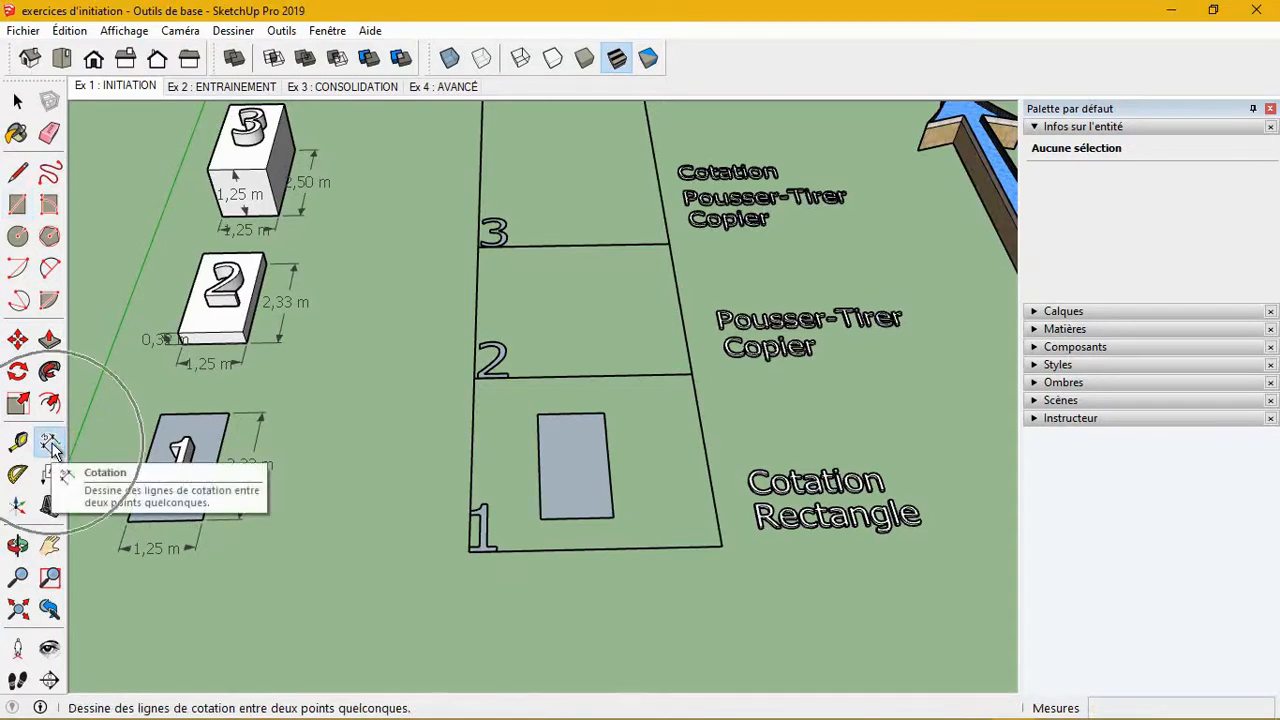
{"action": "left_click", "coordinate": [539, 522]}
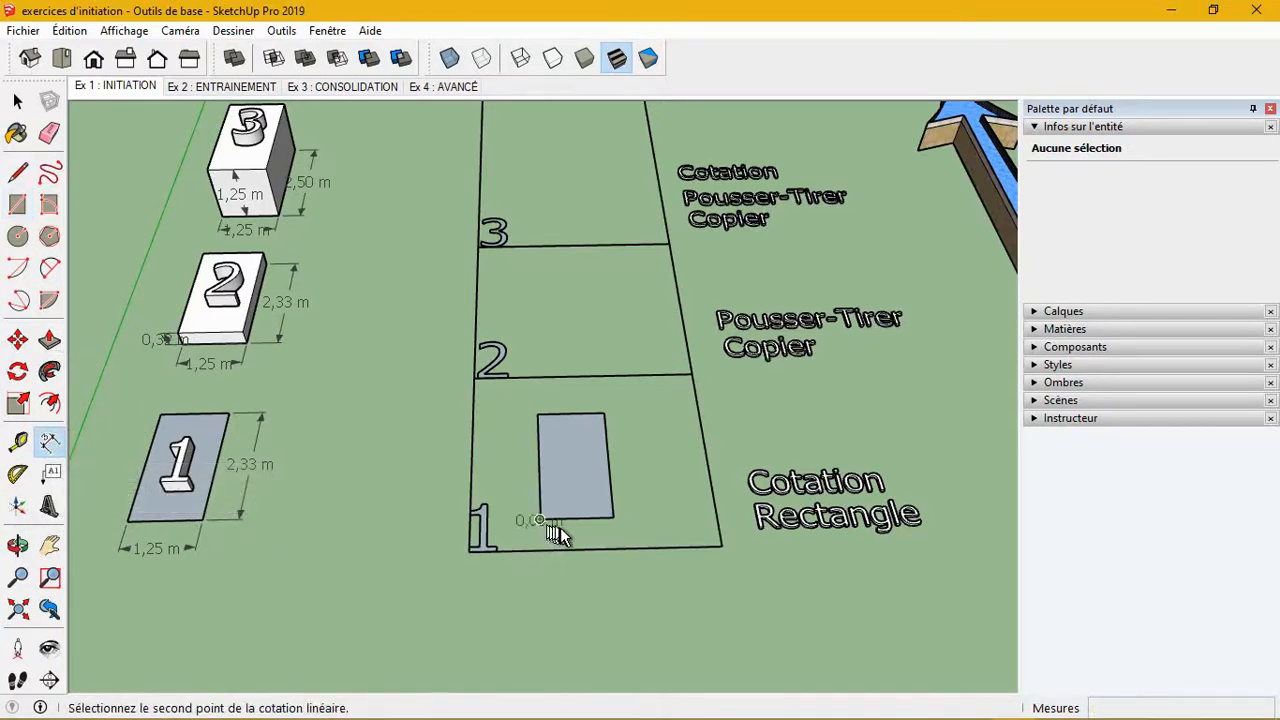
{"action": "left_click", "coordinate": [613, 519]}
{"action": "scroll", "coordinate": [600, 528], "scroll_direction": "up", "scroll_amount": 4}
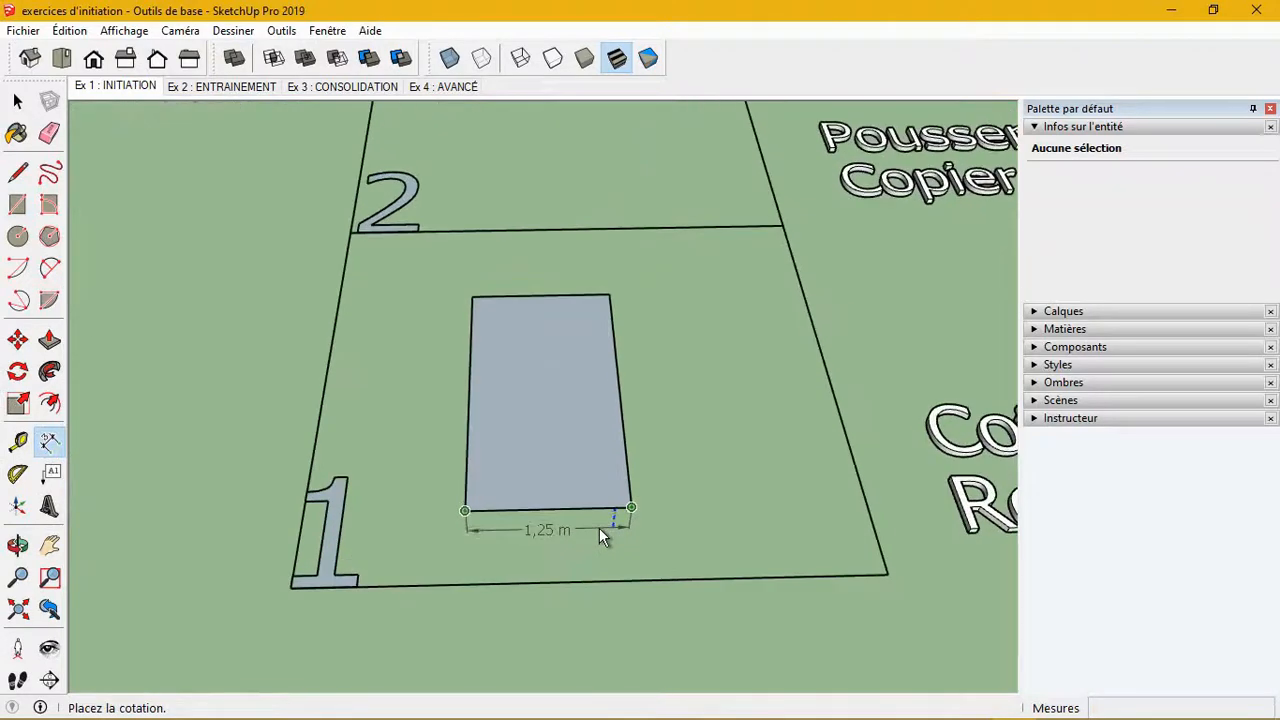
{"action": "scroll", "coordinate": [599, 528], "scroll_direction": "up", "scroll_amount": 2}
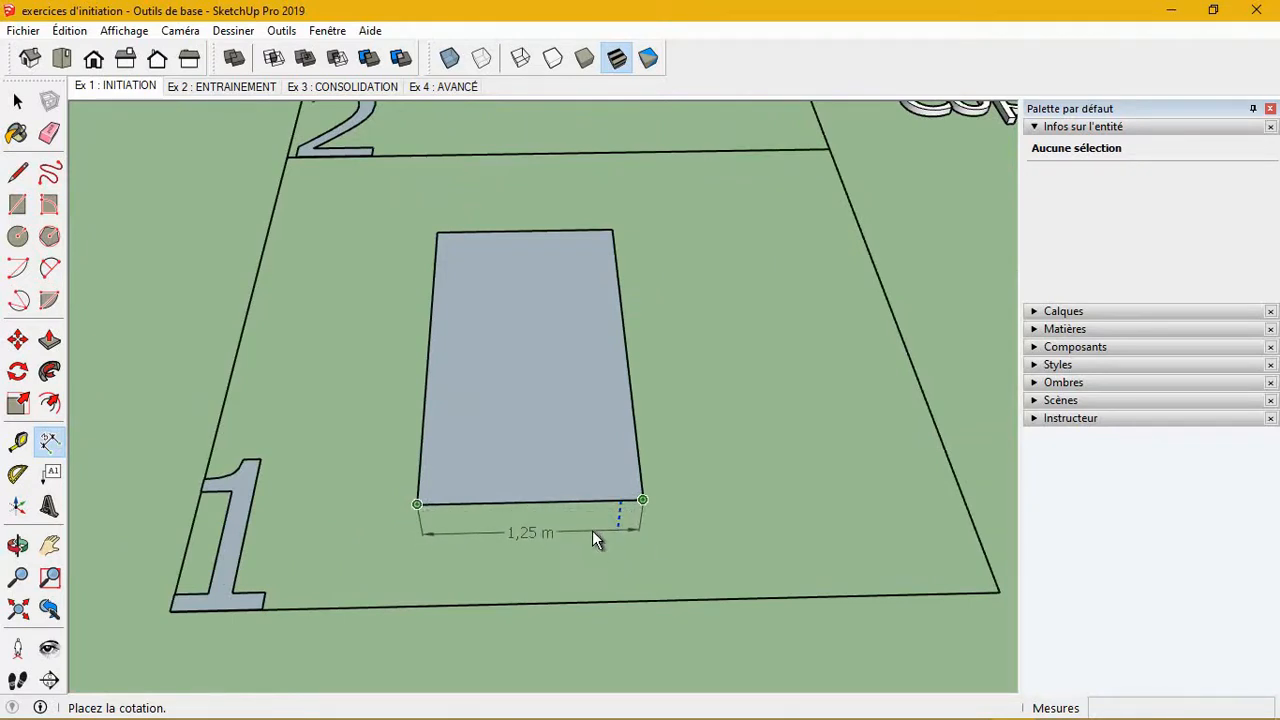
{"action": "scroll", "coordinate": [594, 544], "scroll_direction": "up", "scroll_amount": 2}
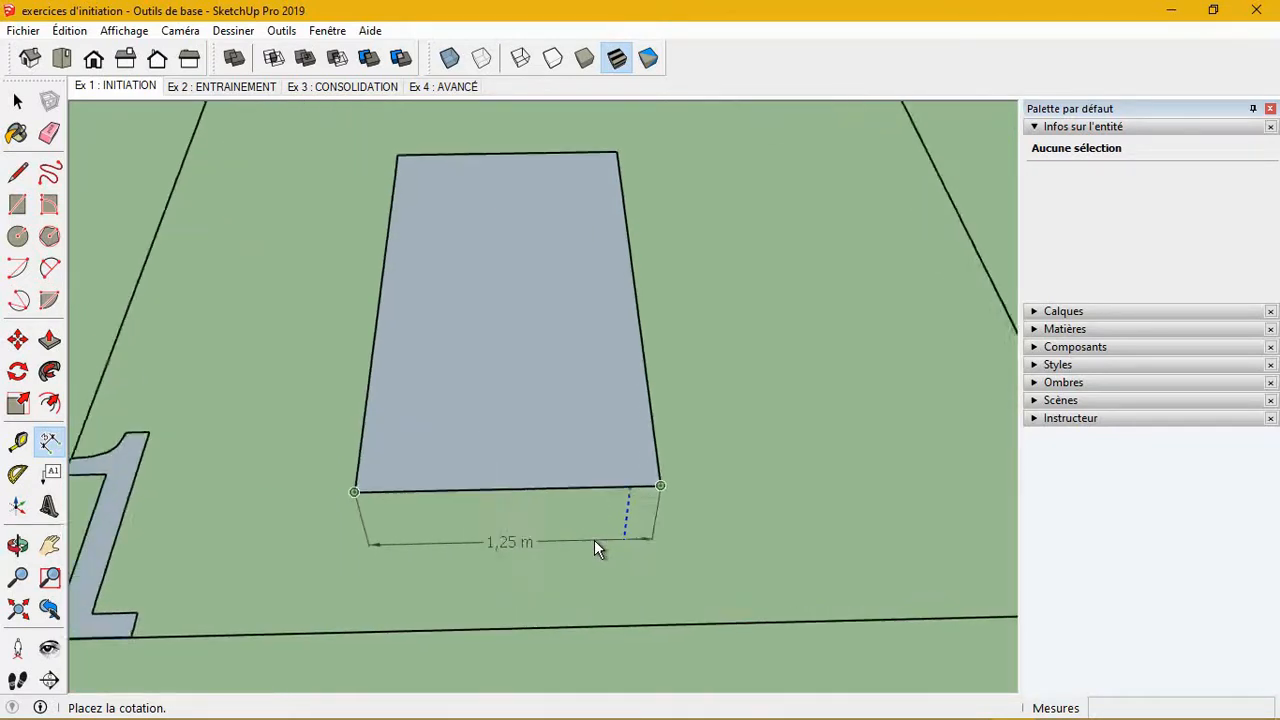
{"action": "scroll", "coordinate": [594, 549], "scroll_direction": "up", "scroll_amount": 1}
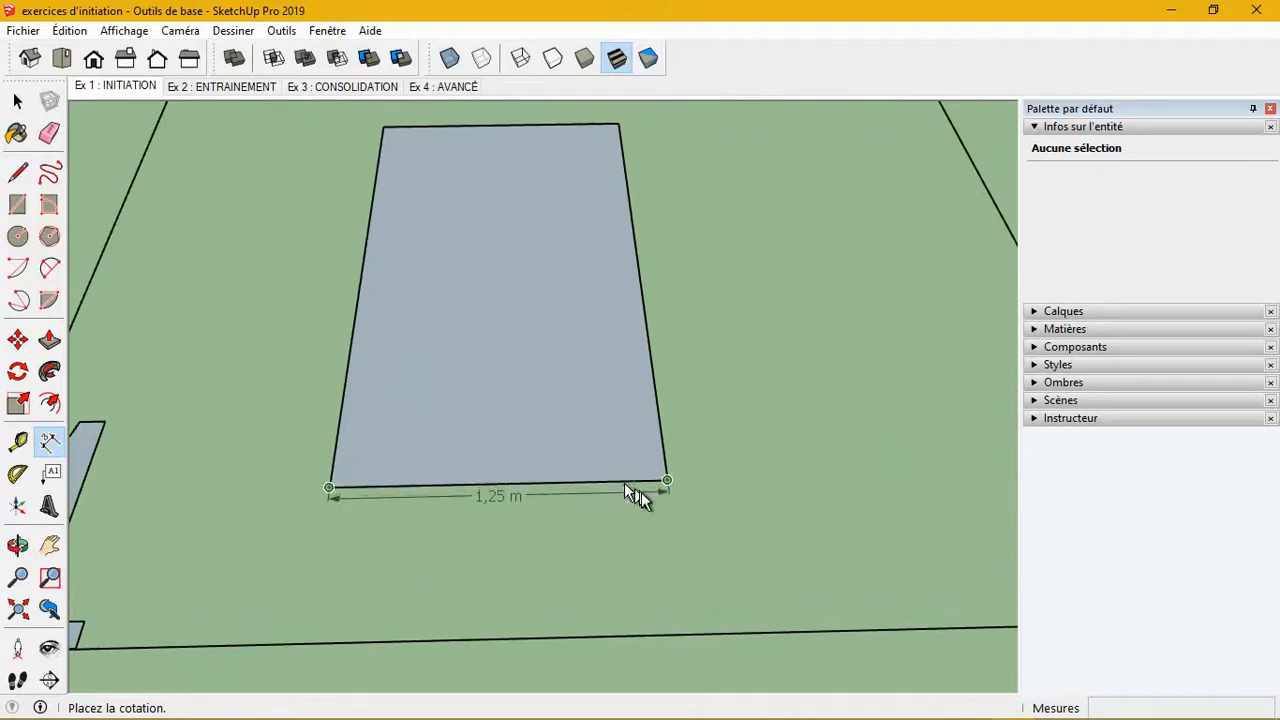
{"action": "left_click", "coordinate": [656, 540]}
- Dimension the long edge of the rectangle in cell 1 on the side facing the tool labels
{"action": "scroll", "coordinate": [383, 588], "scroll_direction": "down", "scroll_amount": 2}
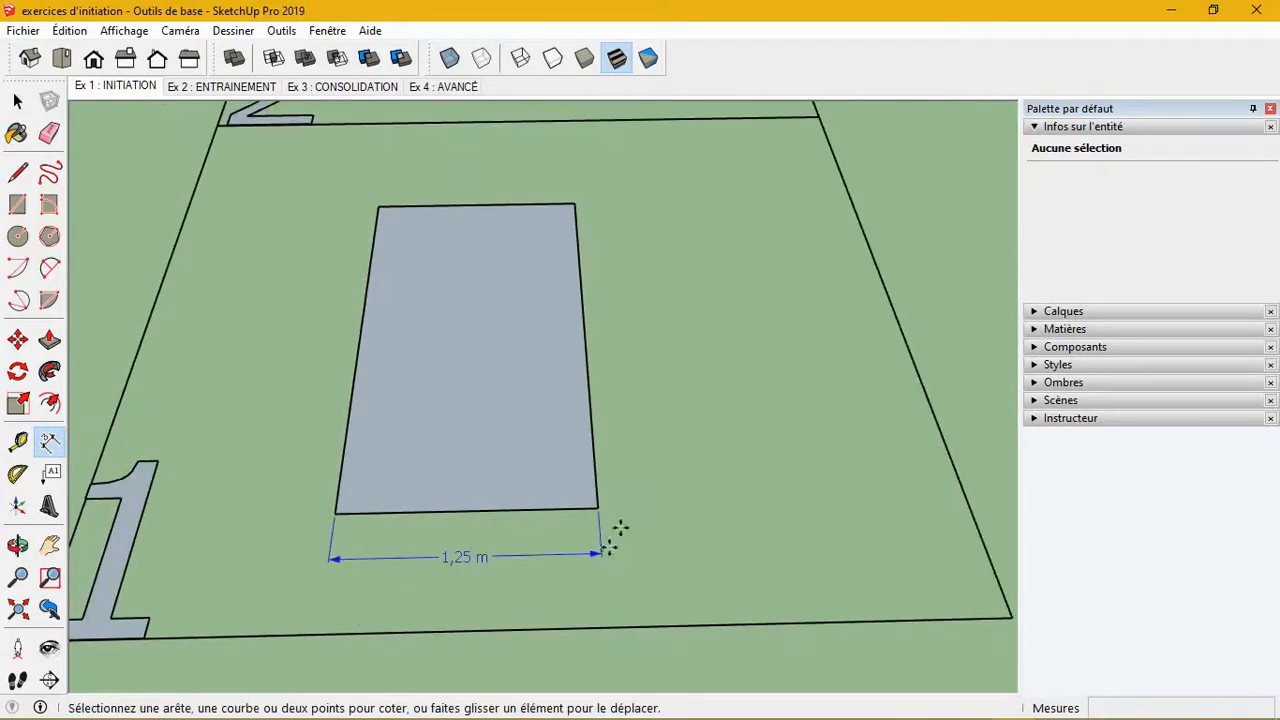
{"action": "left_click", "coordinate": [575, 205]}
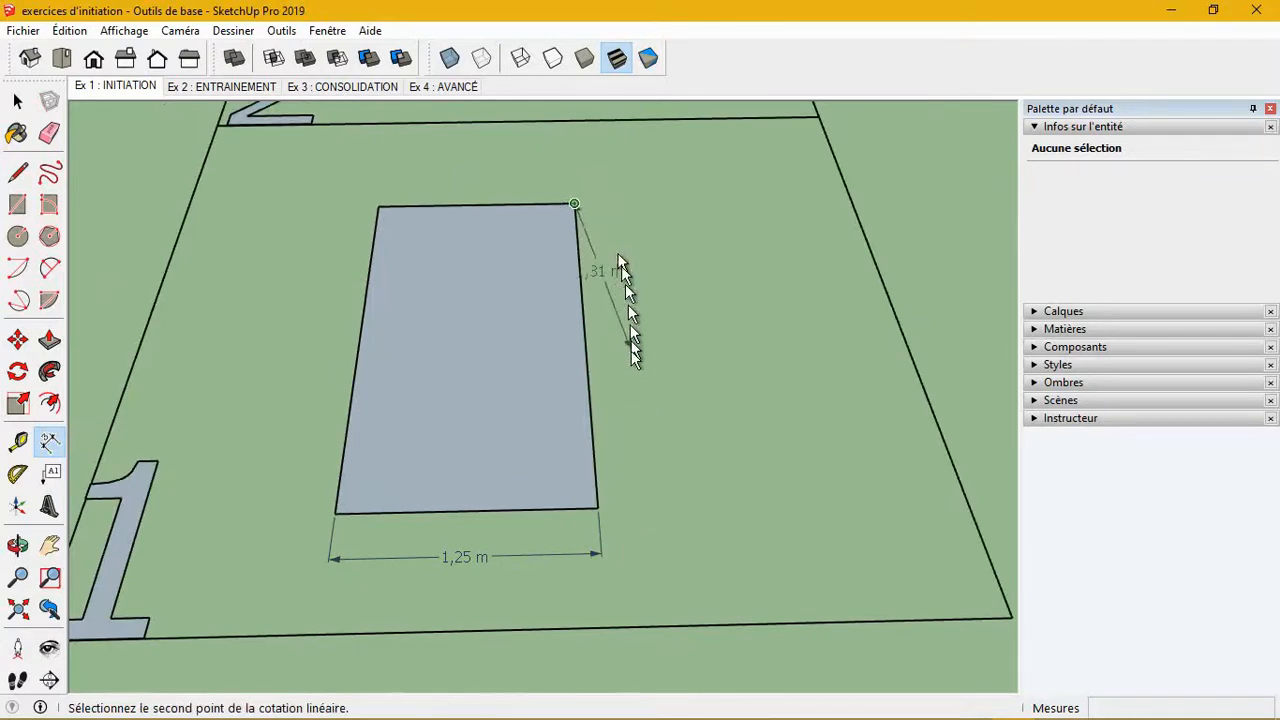
{"action": "left_click", "coordinate": [600, 505]}
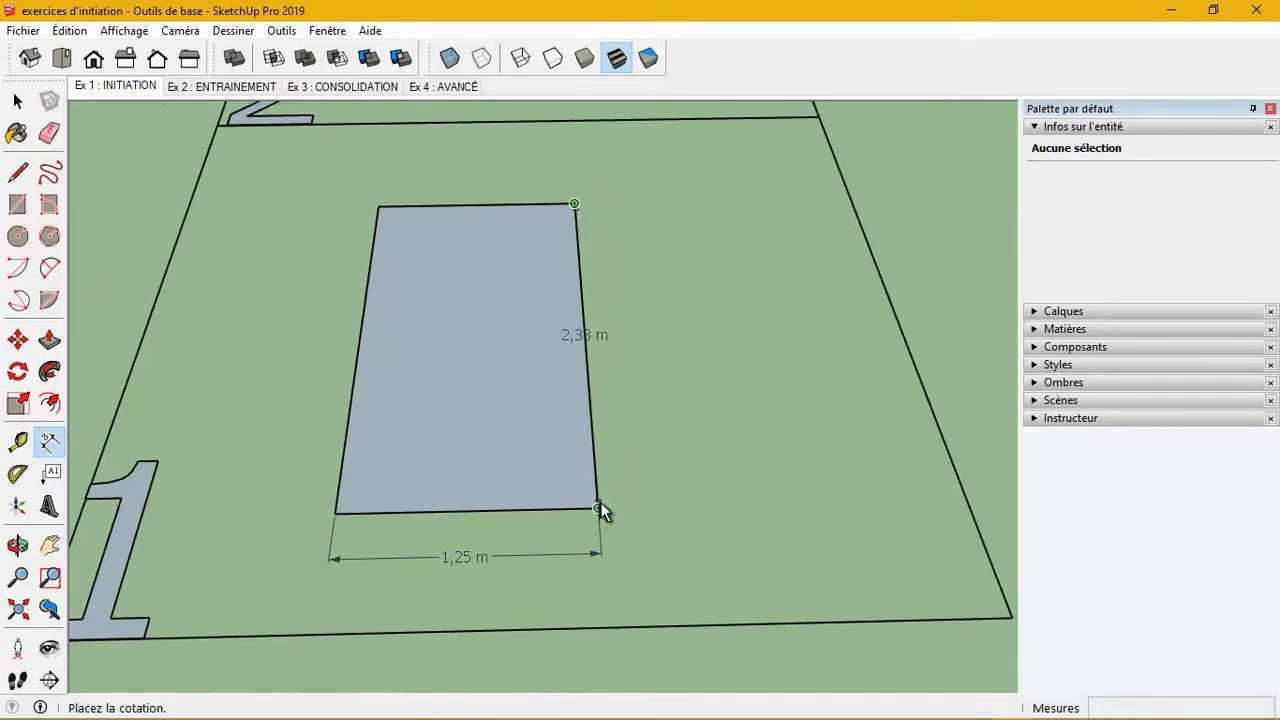
{"action": "left_click", "coordinate": [652, 491]}
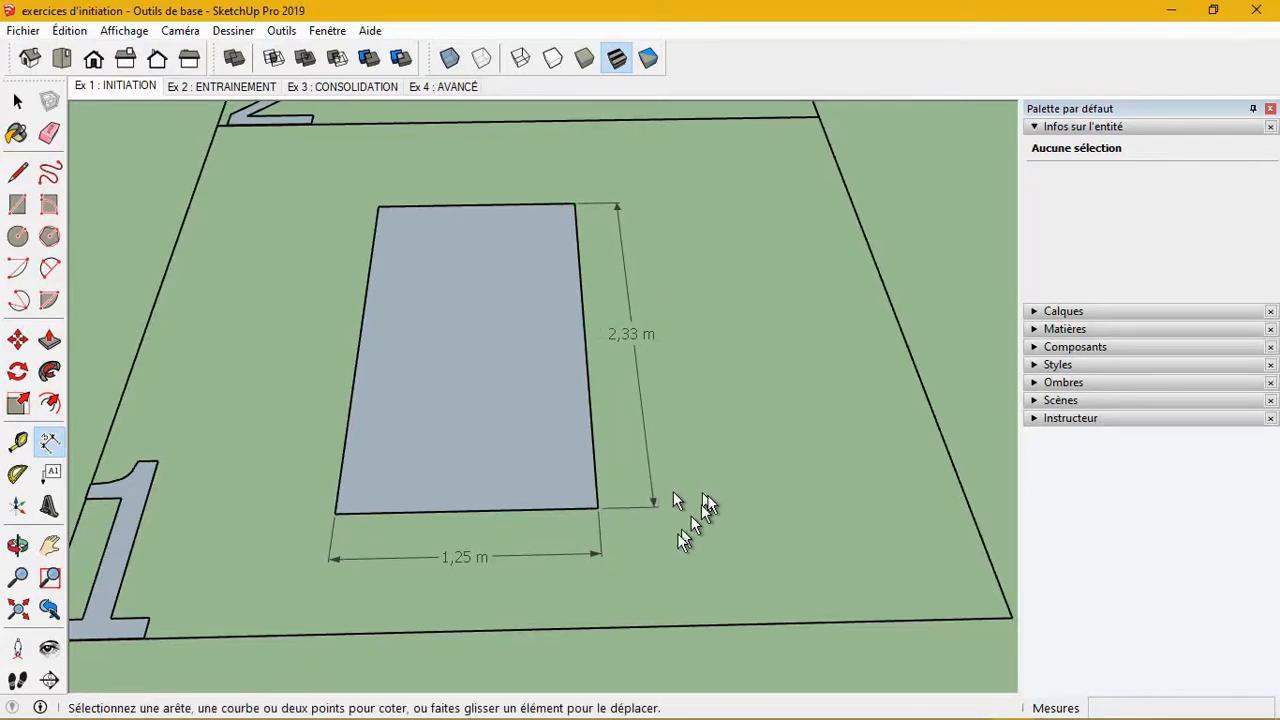
- Copy the rectangle from cell 1 together with its two dimensions into the middle of cell 2, about 4,22 m away
{"action": "scroll", "coordinate": [730, 555], "scroll_direction": "down", "scroll_amount": 4}
{"action": "scroll", "coordinate": [770, 546], "scroll_direction": "down", "scroll_amount": 2}
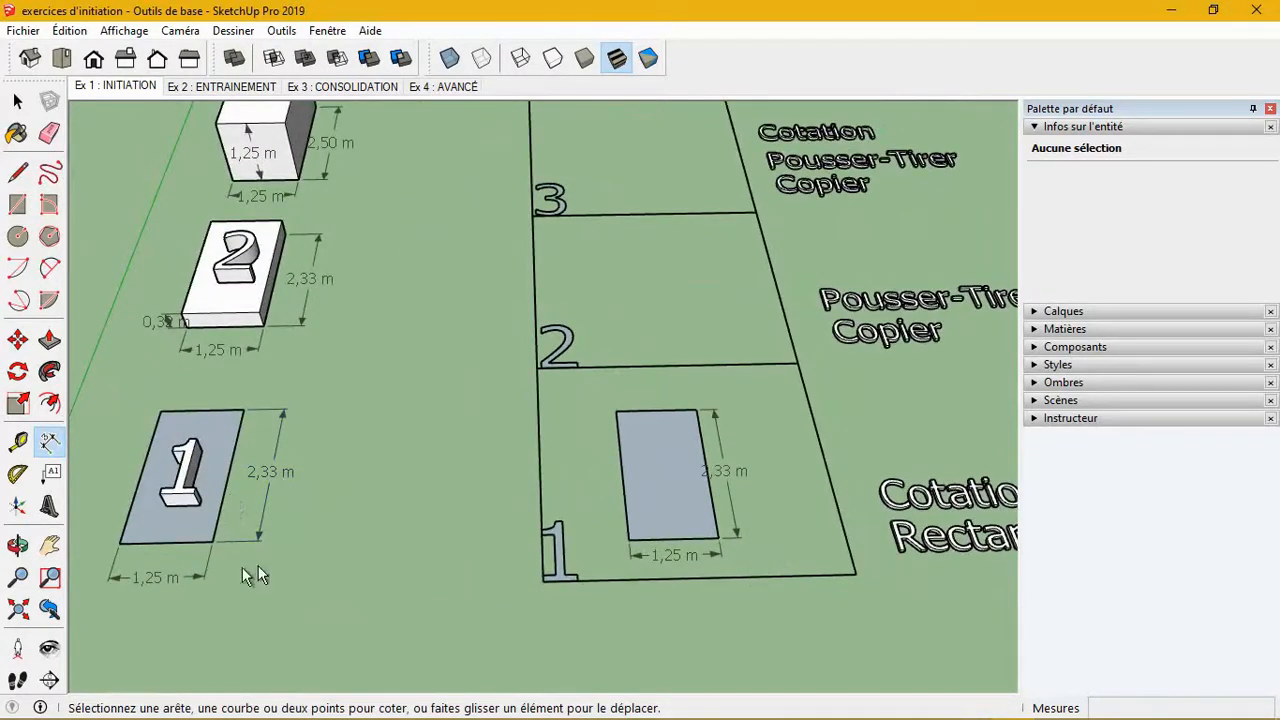
{"action": "scroll", "coordinate": [309, 533], "scroll_direction": "down", "scroll_amount": 2}
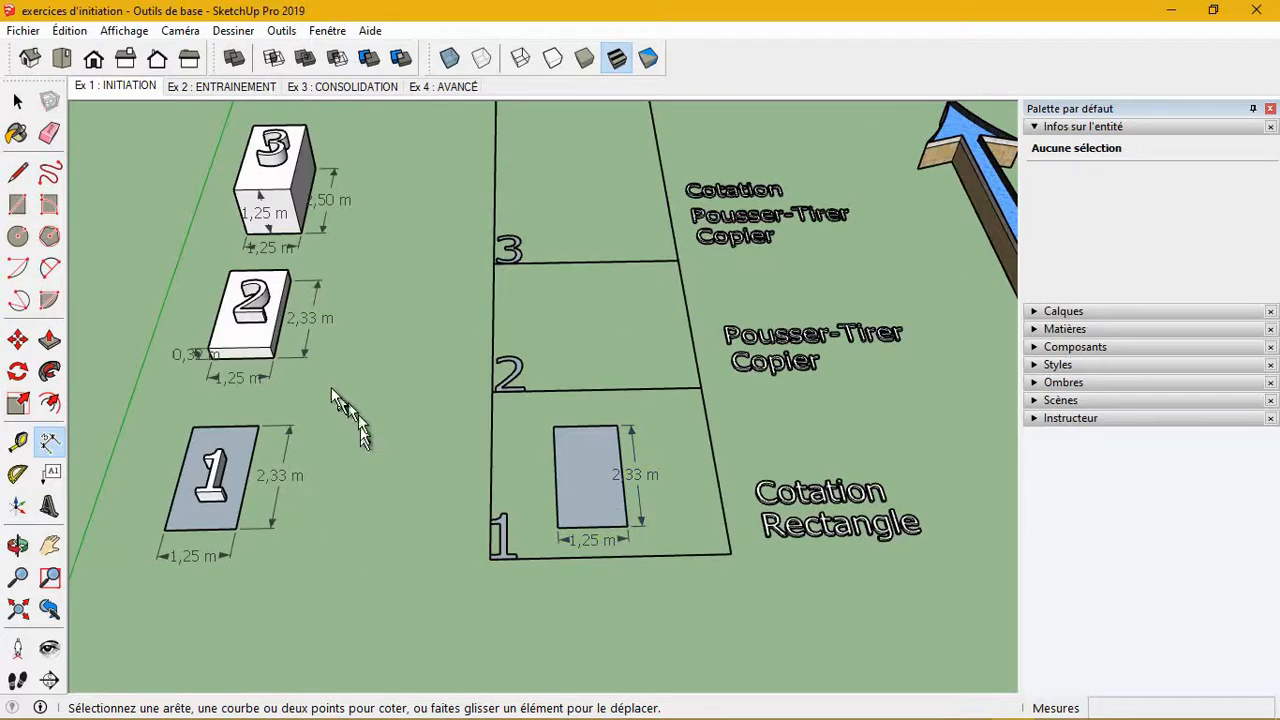
{"action": "scroll", "coordinate": [663, 537], "scroll_direction": "up", "scroll_amount": 3}
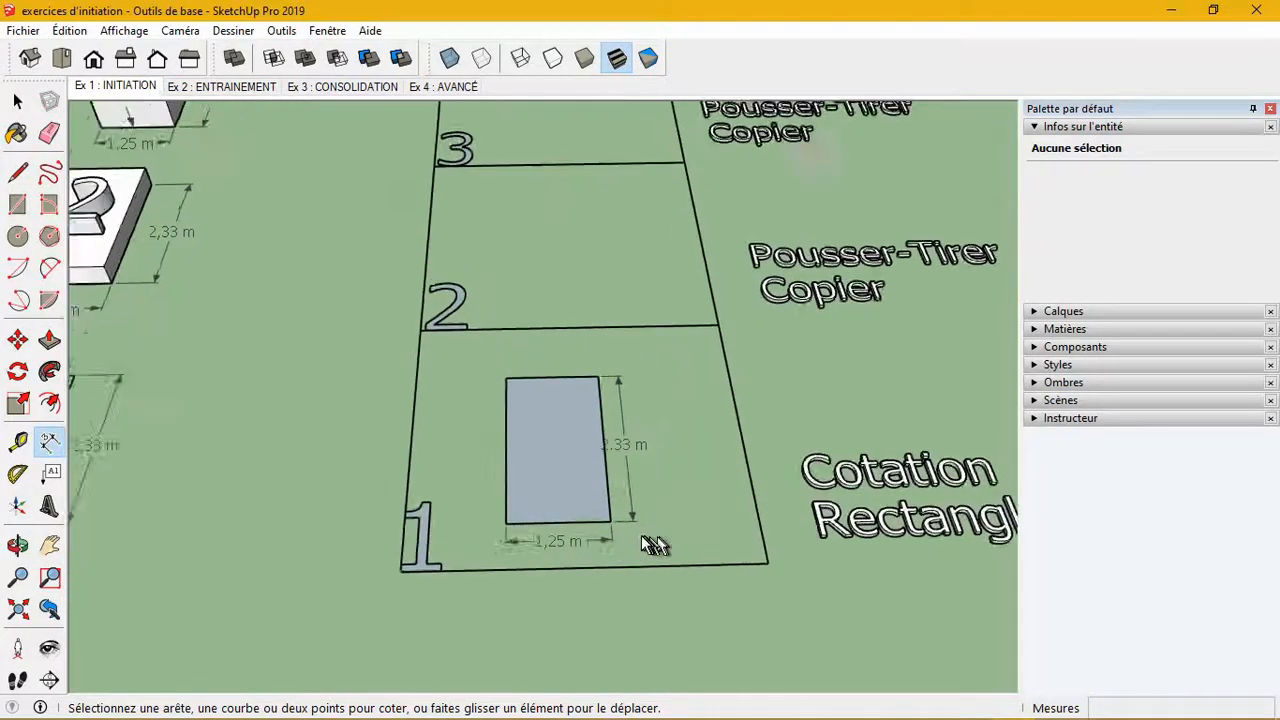
{"action": "key", "text": "space"}
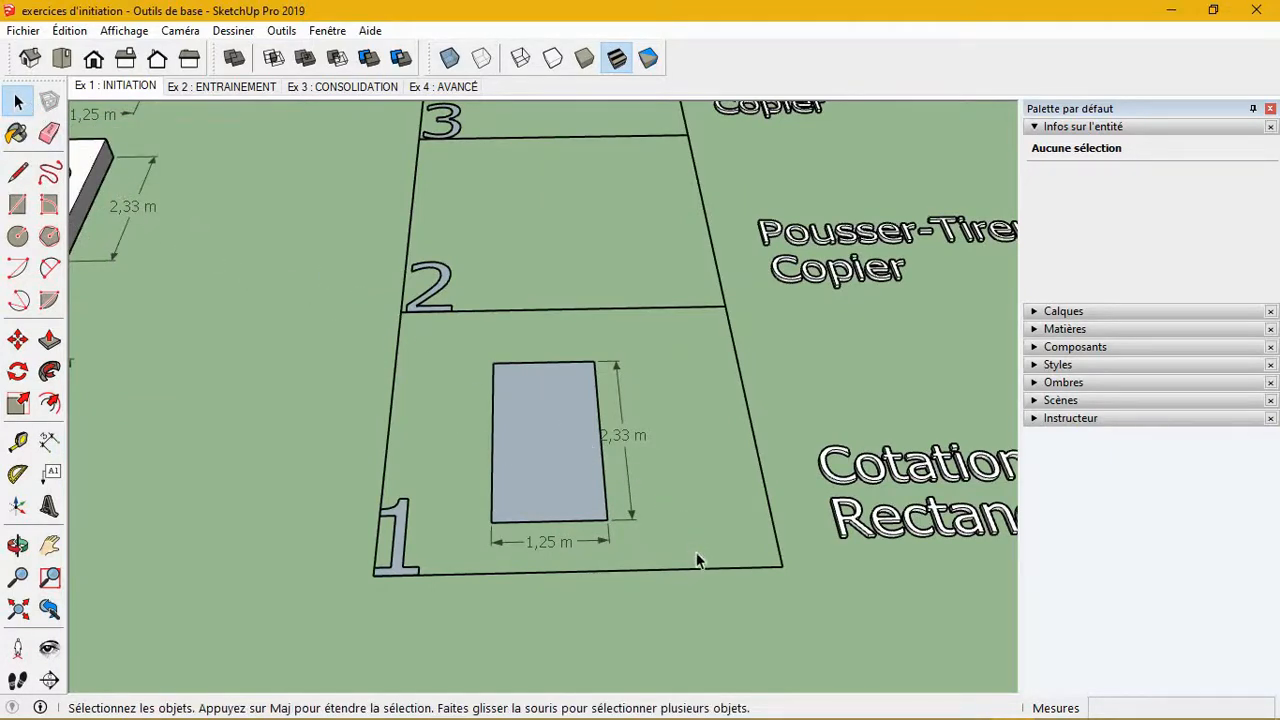
{"action": "left_click_drag", "start_coordinate": [697, 555], "coordinate": [460, 344]}
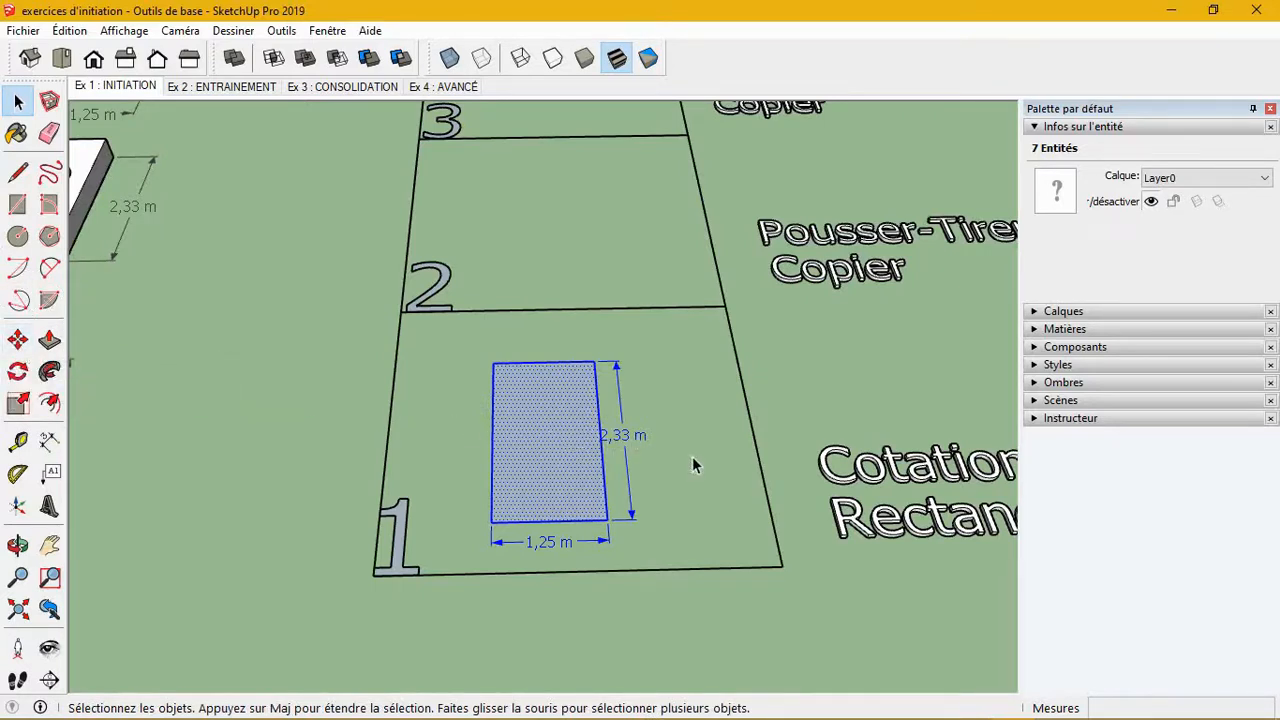
{"action": "key", "text": "m"}
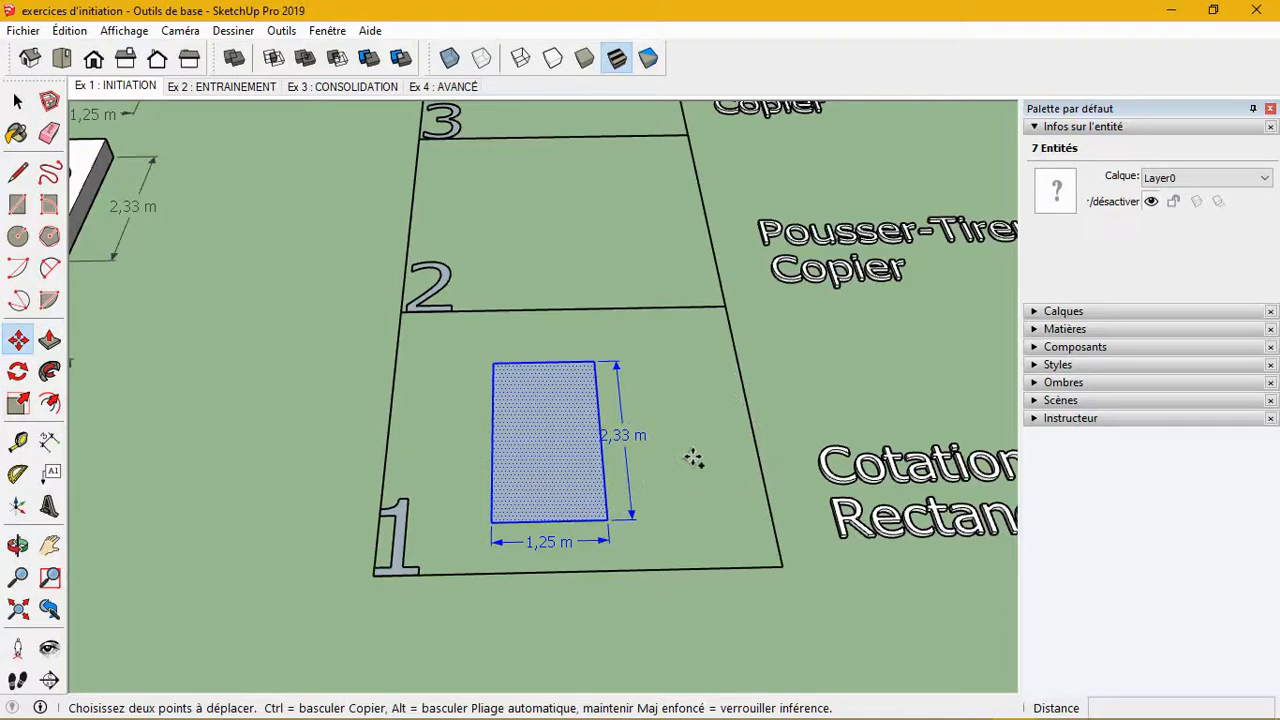
{"action": "key", "text": "ctrl"}
{"action": "left_click", "coordinate": [607, 520]}
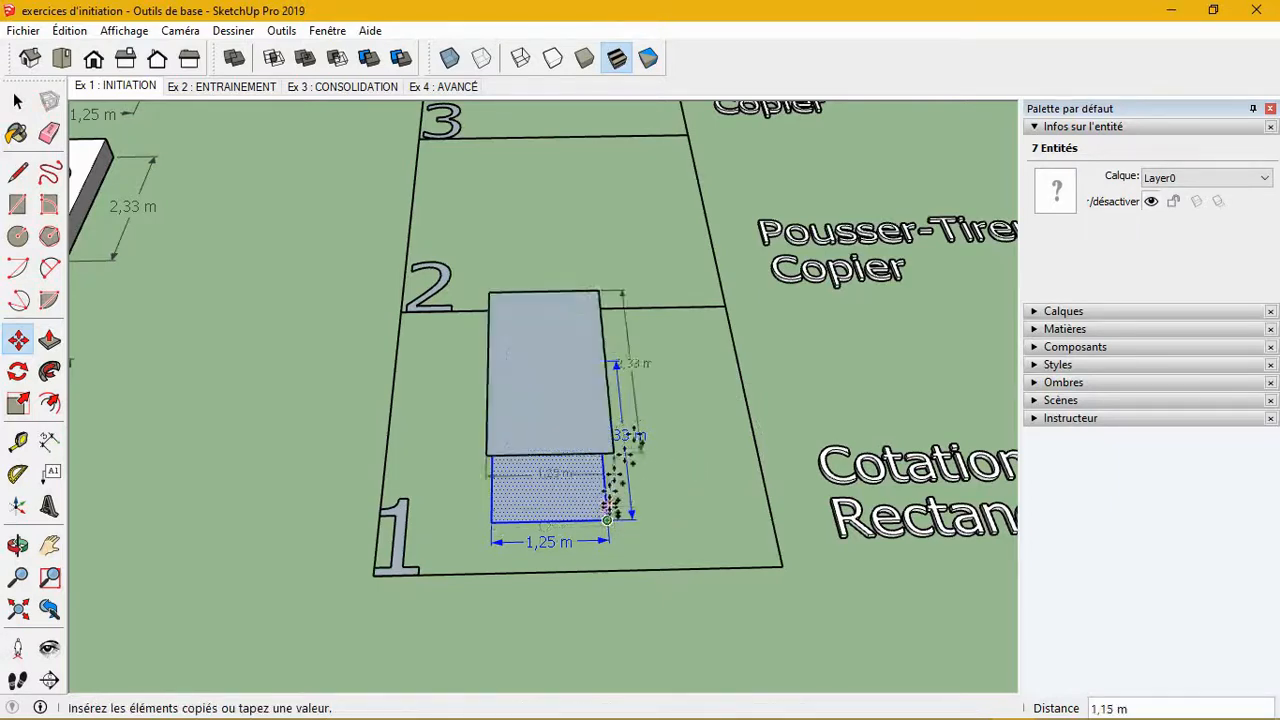
{"action": "scroll", "coordinate": [635, 370], "scroll_direction": "down", "scroll_amount": 2}
{"action": "scroll", "coordinate": [595, 330], "scroll_direction": "up", "scroll_amount": 2}
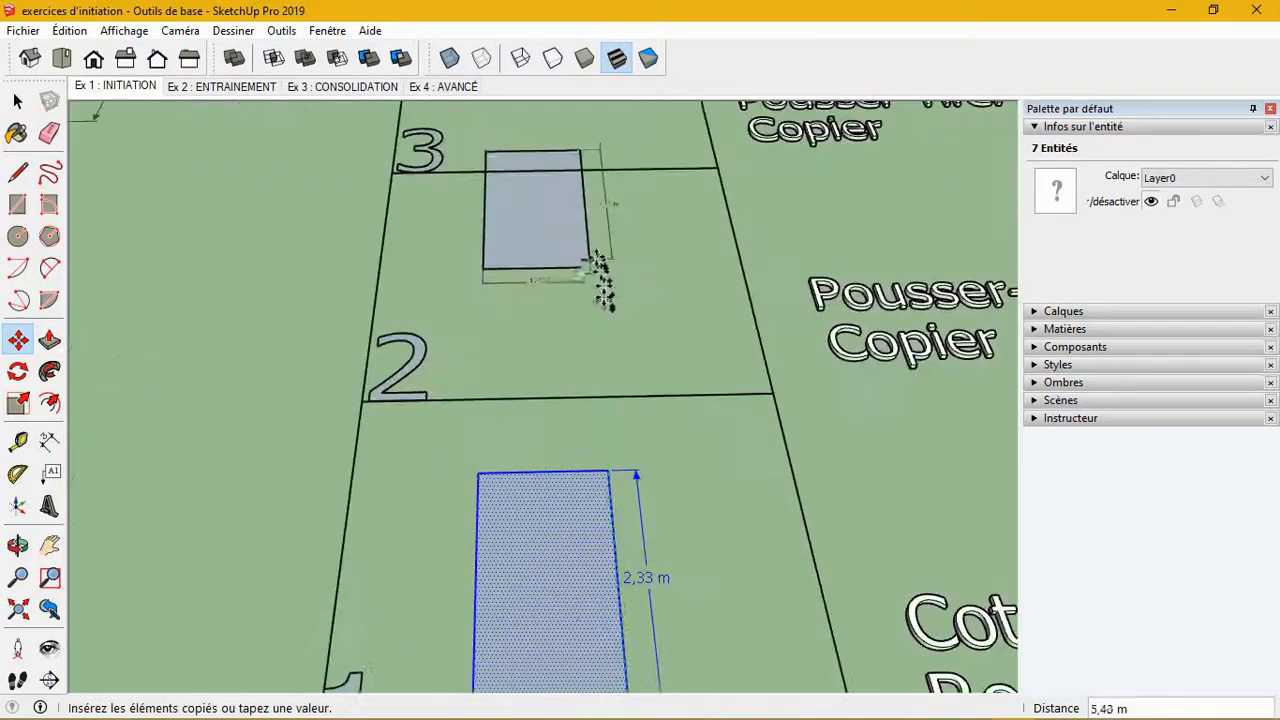
{"action": "scroll", "coordinate": [605, 380], "scroll_direction": "down", "scroll_amount": 2}
{"action": "mouse_move", "coordinate": [614, 443]}
{"action": "middle_mouse_down"}
{"action": "mouse_move", "coordinate": [650, 530]}
{"action": "mouse_move", "coordinate": [612, 468]}
{"action": "middle_mouse_up"}
{"action": "scroll", "coordinate": [623, 400], "scroll_direction": "up", "scroll_amount": 3}
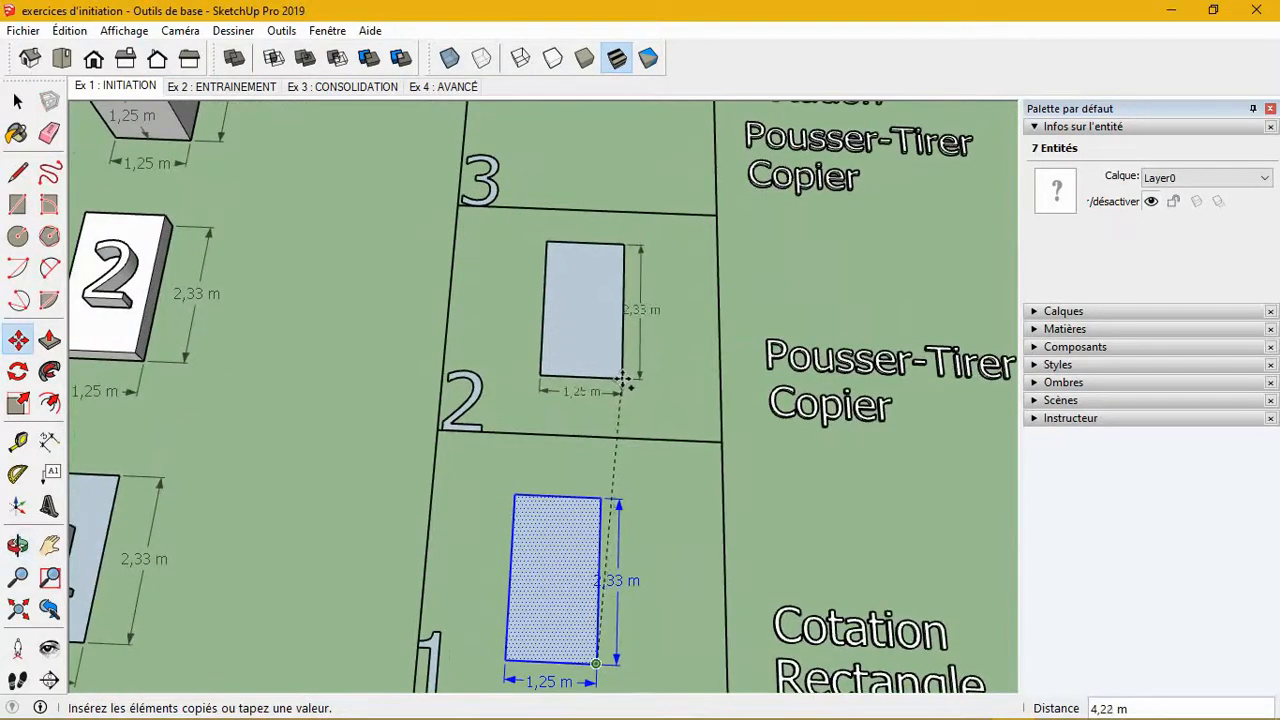
{"action": "left_click", "coordinate": [623, 385]}
{"action": "middle_click_drag", "start_coordinate": [663, 443], "coordinate": [671, 432]}
{"action": "scroll", "coordinate": [671, 432], "scroll_direction": "down", "scroll_amount": 3}
{"action": "scroll", "coordinate": [654, 514], "scroll_direction": "up", "scroll_amount": 2}
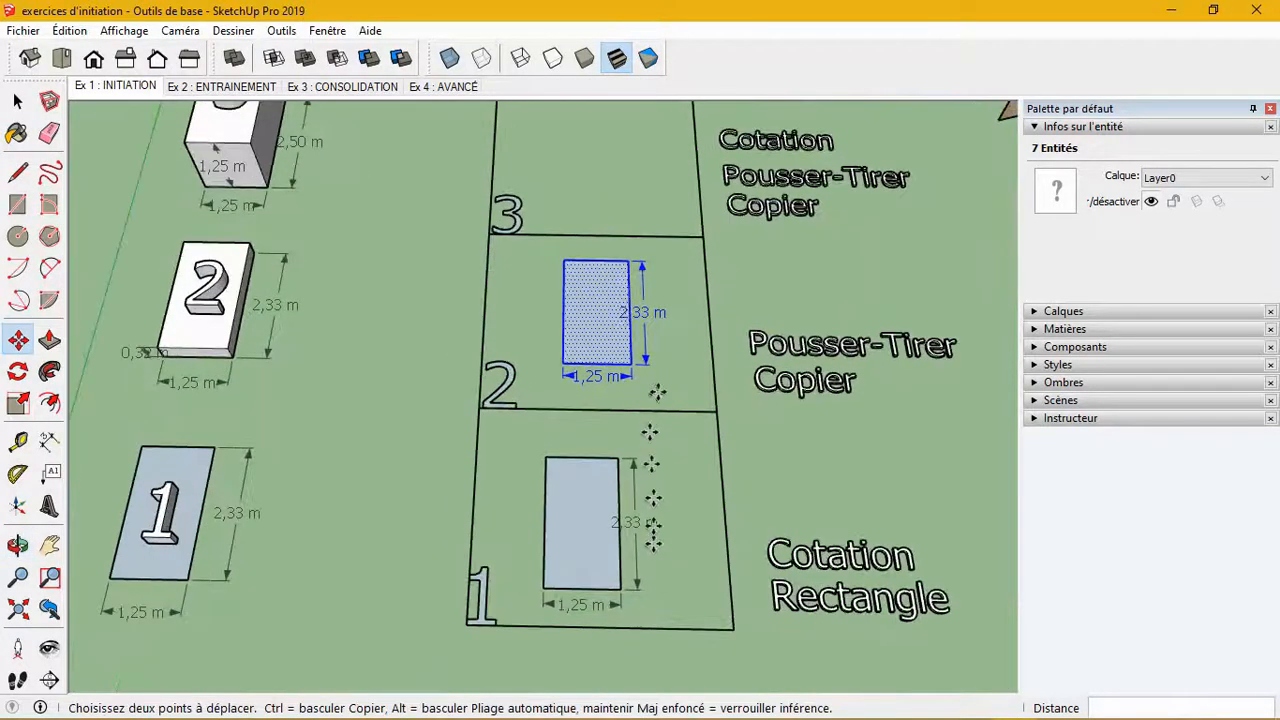
{"action": "key", "text": "space"}
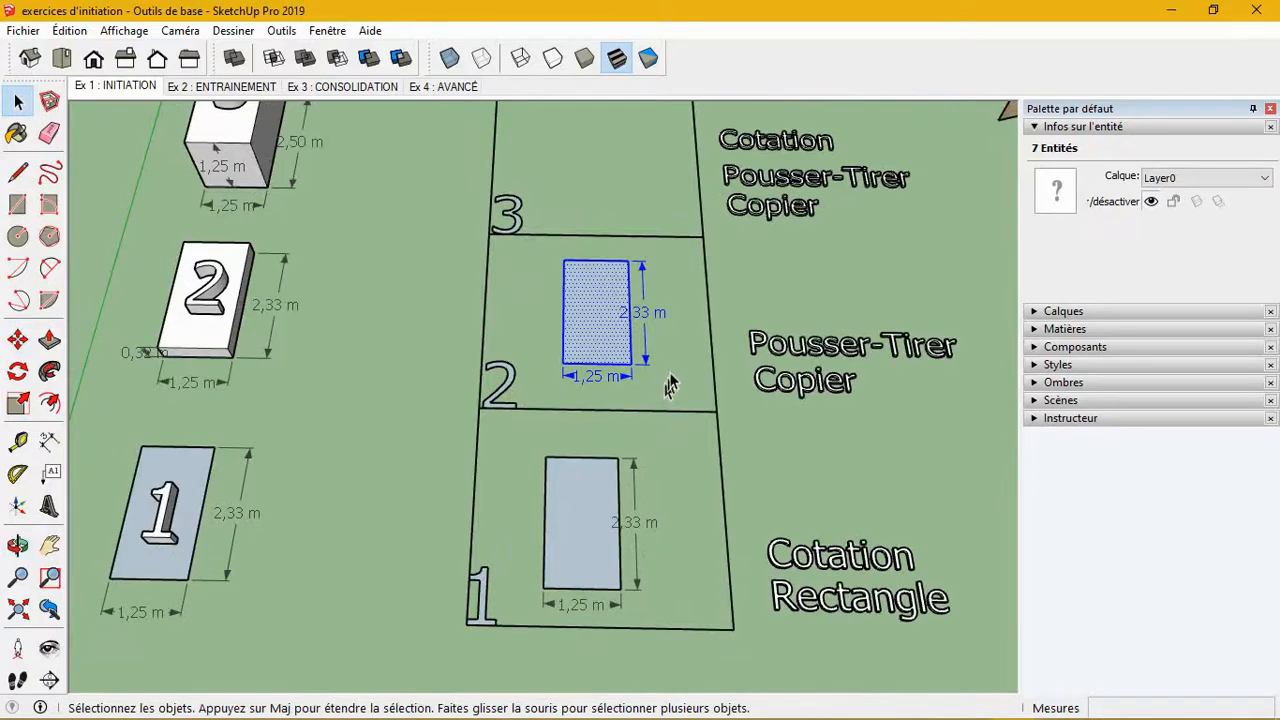
{"action": "scroll", "coordinate": [675, 352], "scroll_direction": "up", "scroll_amount": 2}
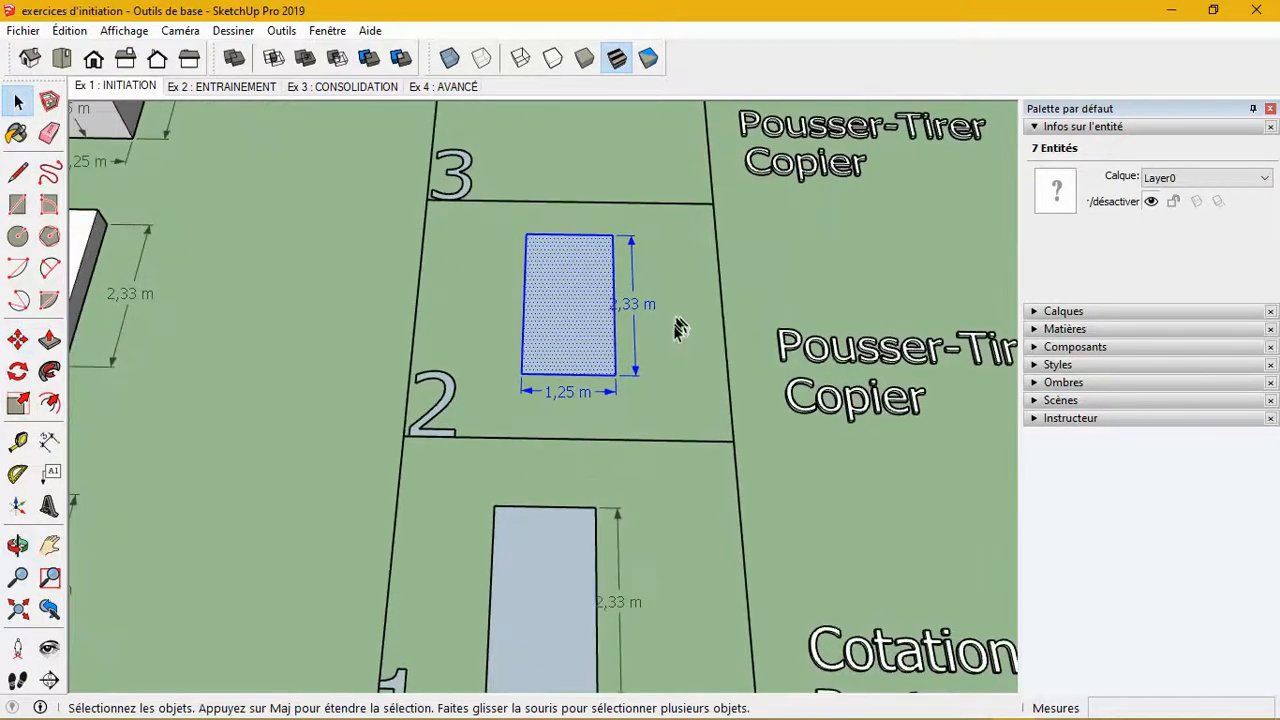
{"action": "left_click", "coordinate": [679, 336]}
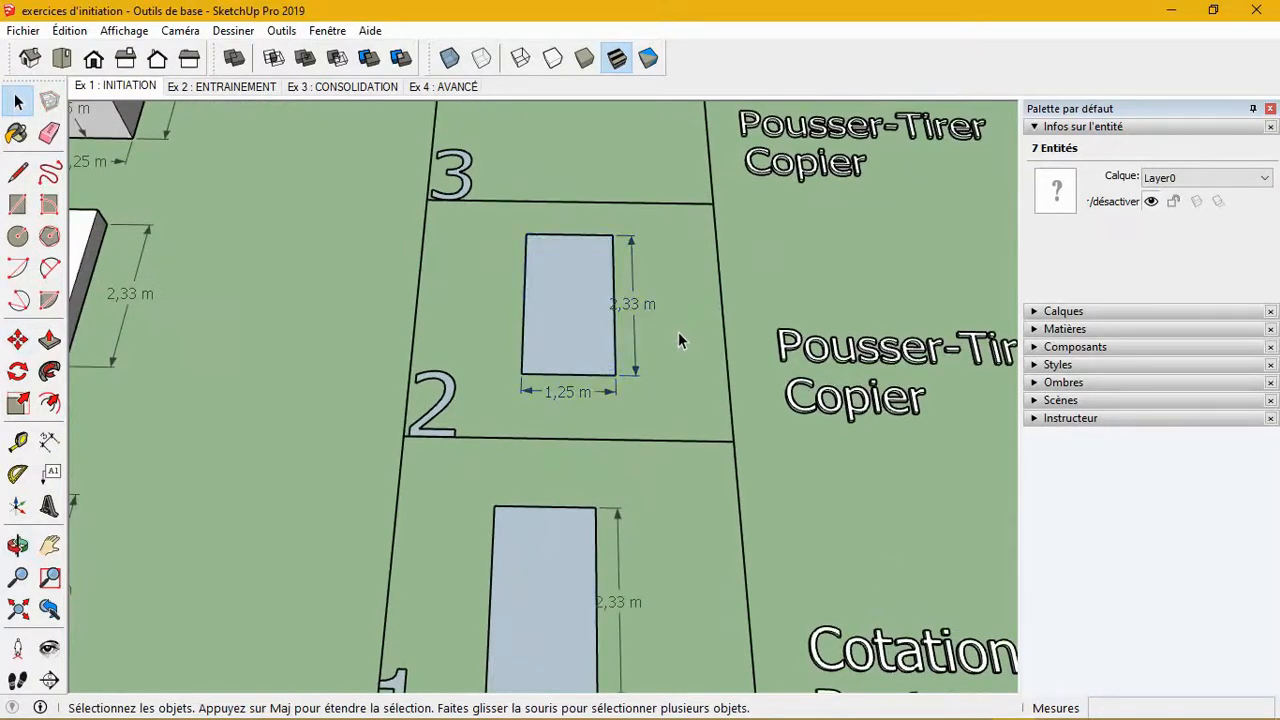
- Try to raise the rectangle in cell 2 by about 0,41 m with Push/Pull
{"action": "scroll", "coordinate": [585, 292], "scroll_direction": "up", "scroll_amount": 2}
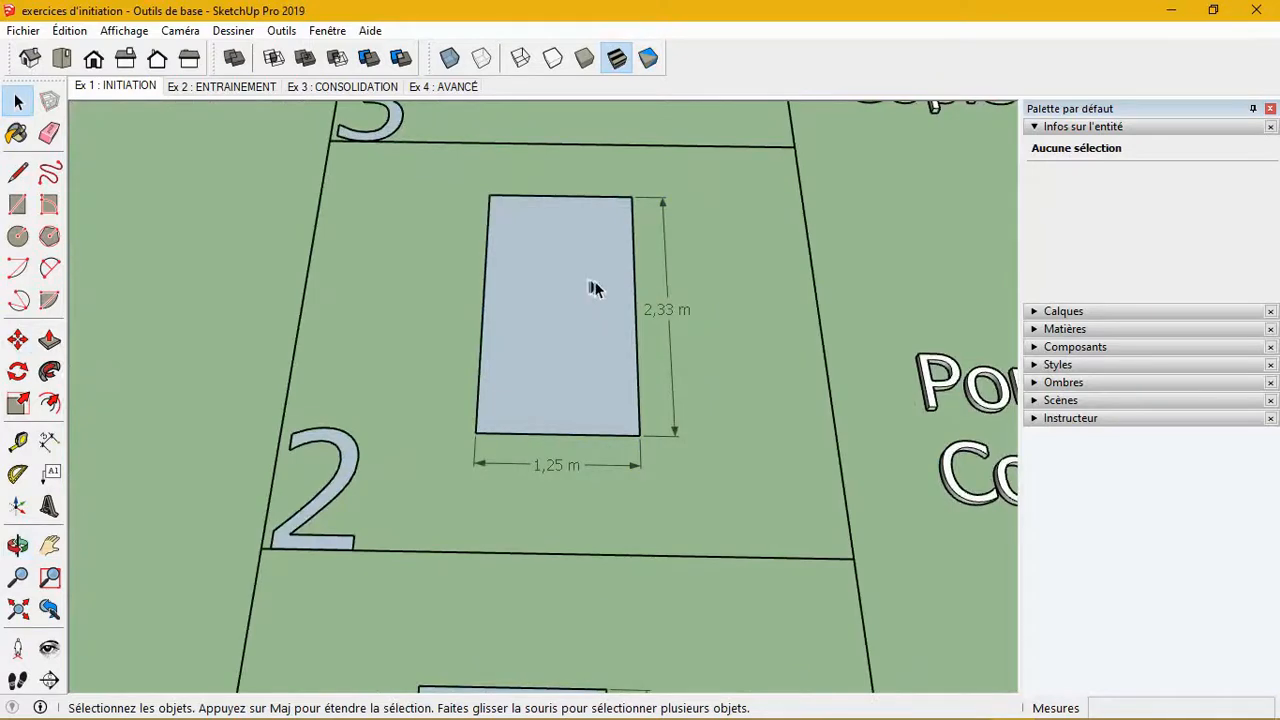
{"action": "scroll", "coordinate": [595, 300], "scroll_direction": "down", "scroll_amount": 3}
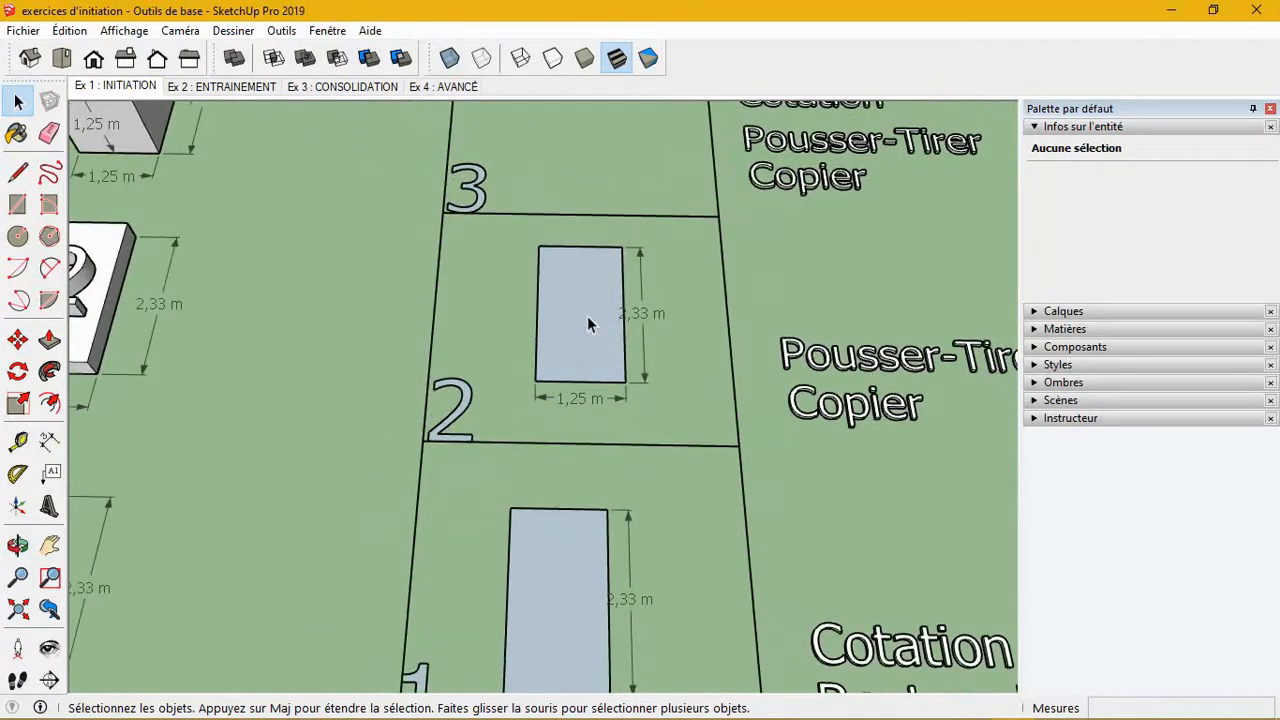
{"action": "scroll", "coordinate": [680, 300], "scroll_direction": "down", "scroll_amount": 2}
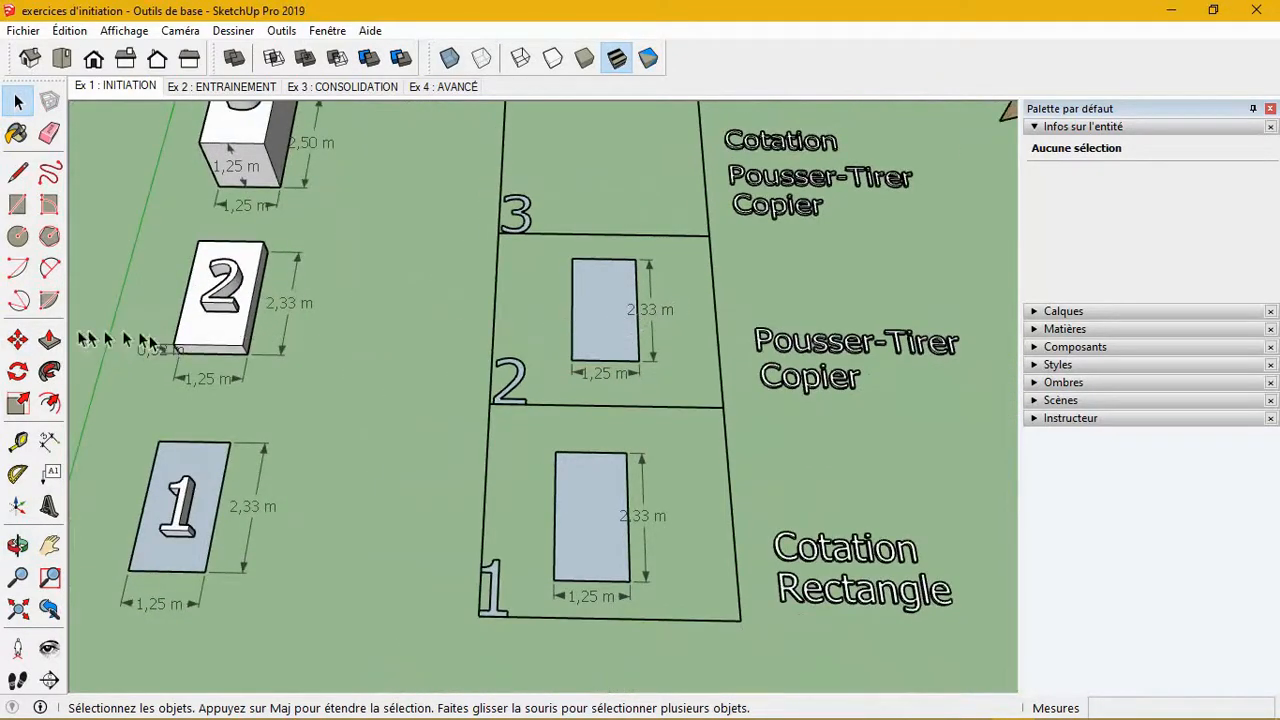
{"action": "scroll", "coordinate": [675, 314], "scroll_direction": "up", "scroll_amount": 2}
{"action": "left_click", "coordinate": [508, 336]}
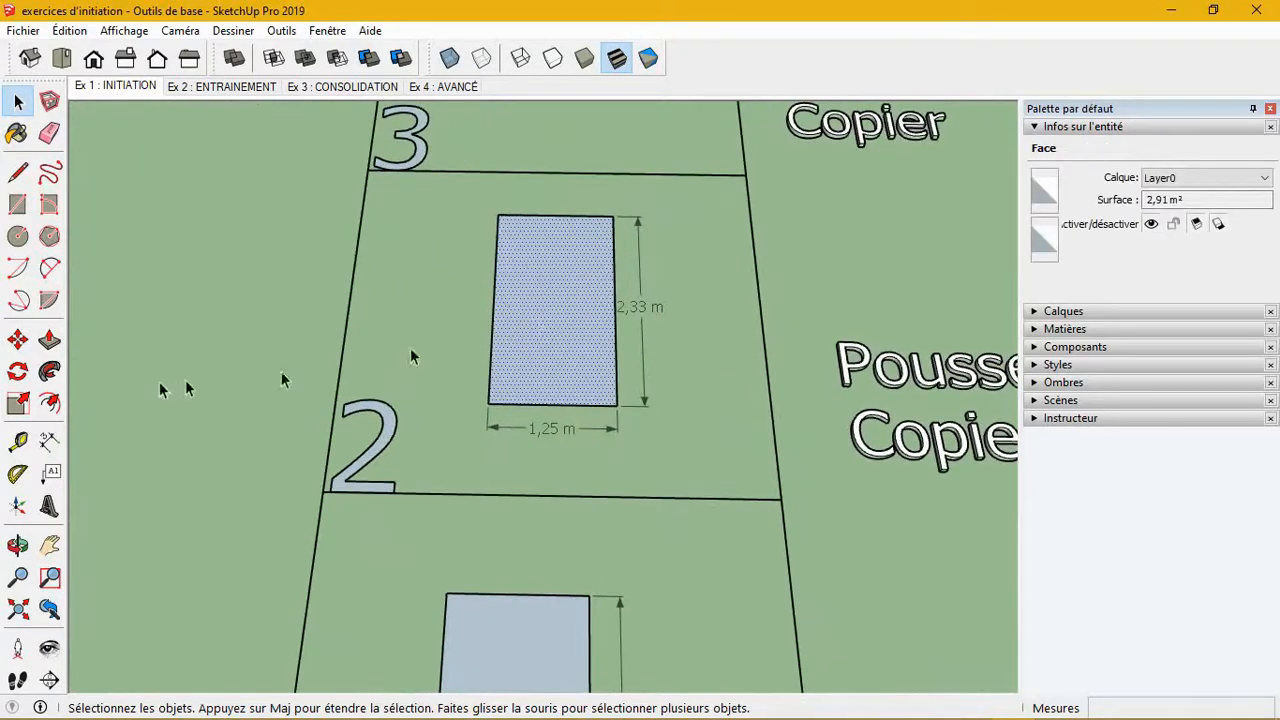
{"action": "left_click", "coordinate": [52, 342]}
{"action": "key", "text": "p"}
{"action": "left_click", "coordinate": [575, 348]}
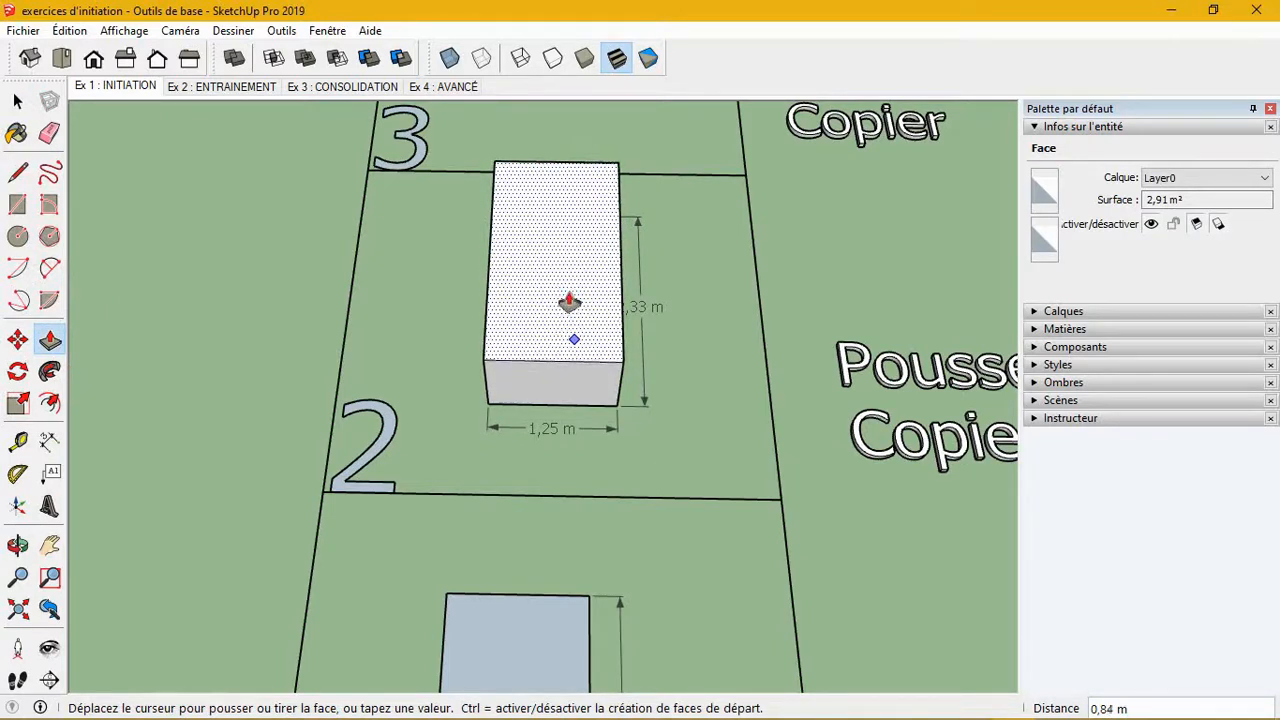
{"action": "left_click", "coordinate": [569, 327]}
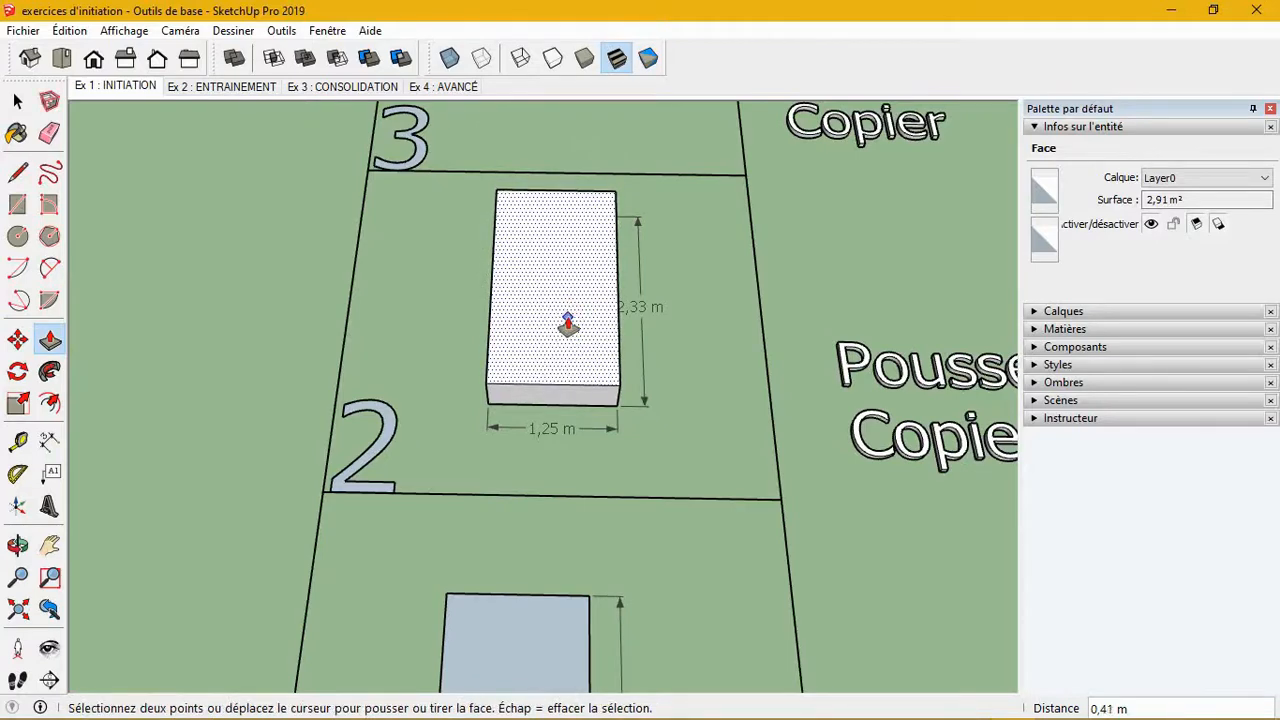
{"action": "middle_click_drag", "start_coordinate": [643, 434], "coordinate": [666, 337]}
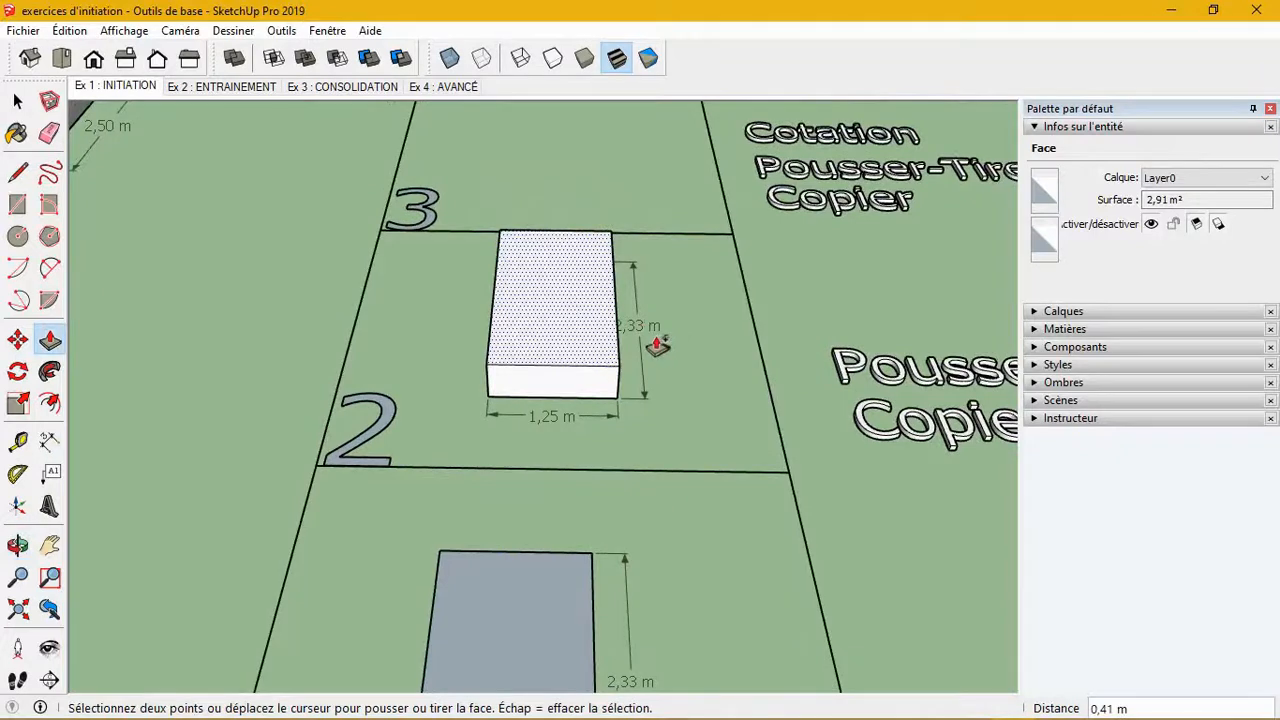
{"action": "key", "text": "Escape"}
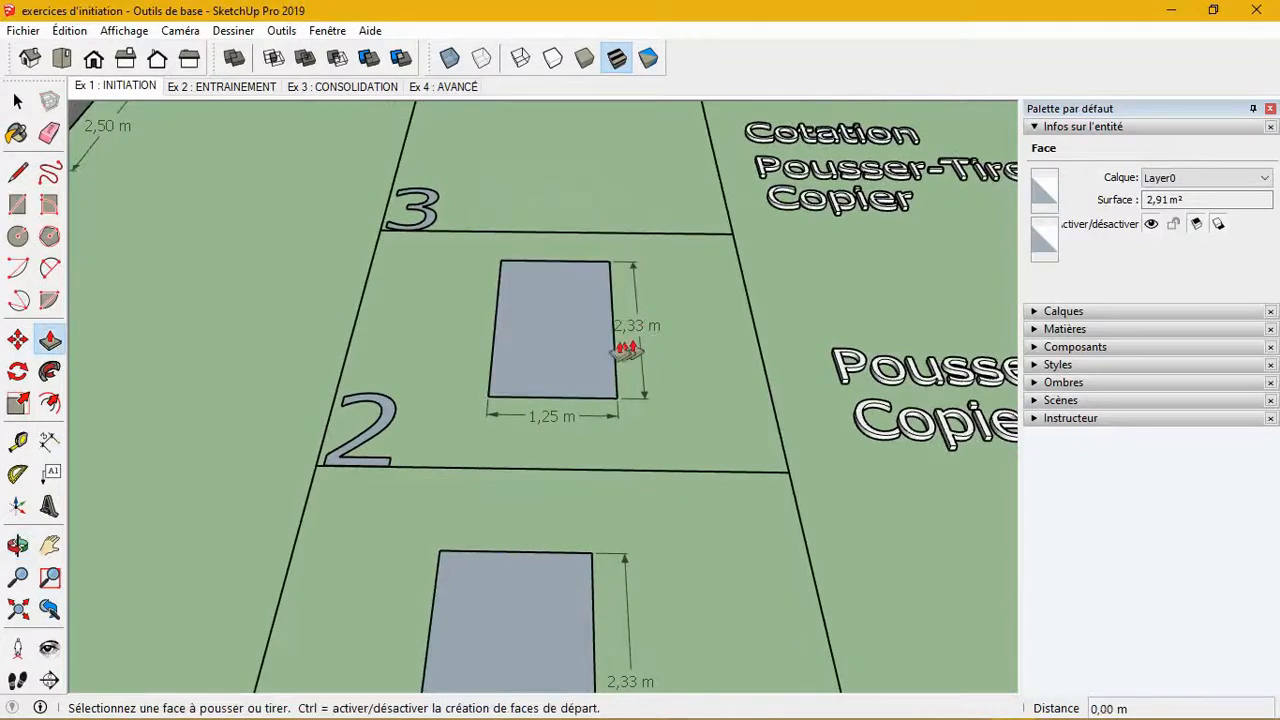
- Push/Pull the rectangle in cell 2 up about 0,31 m and dimension the slab's height beside its front corner next to the number 2
{"action": "left_click", "coordinate": [568, 360]}
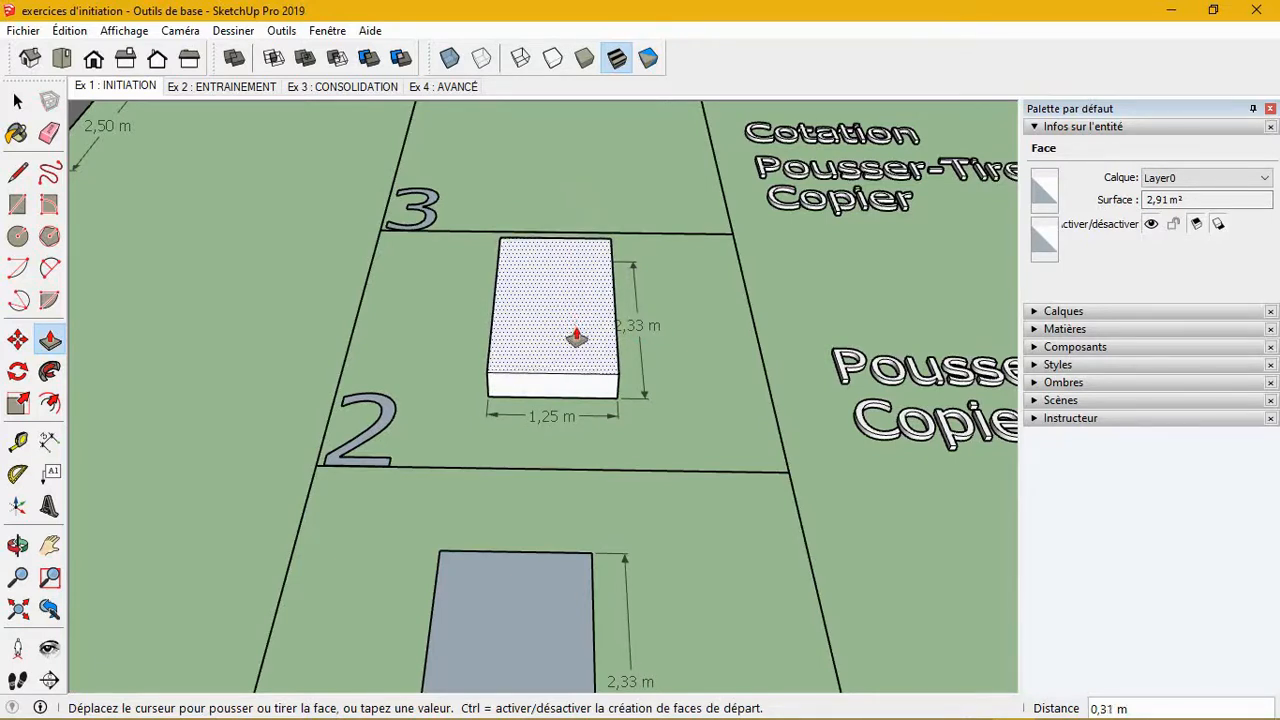
{"action": "left_click", "coordinate": [576, 337]}
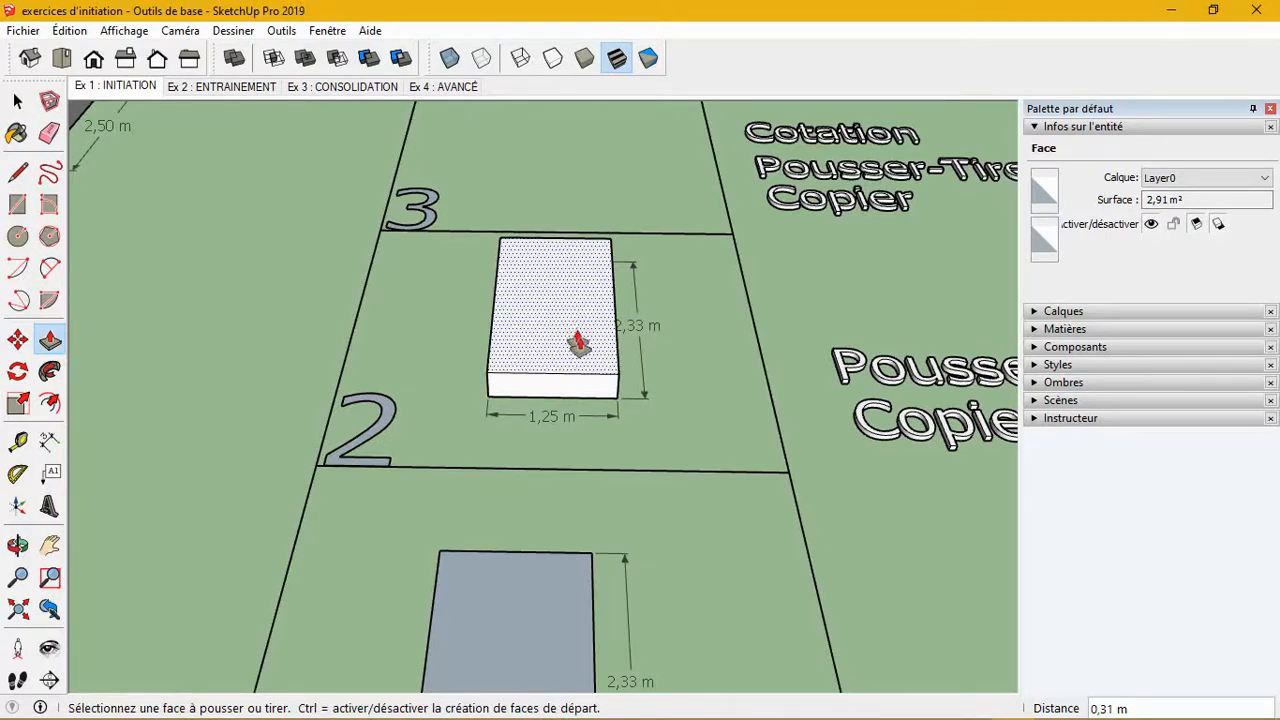
{"action": "left_click", "coordinate": [50, 441]}
{"action": "scroll", "coordinate": [479, 394], "scroll_direction": "up", "scroll_amount": 5}
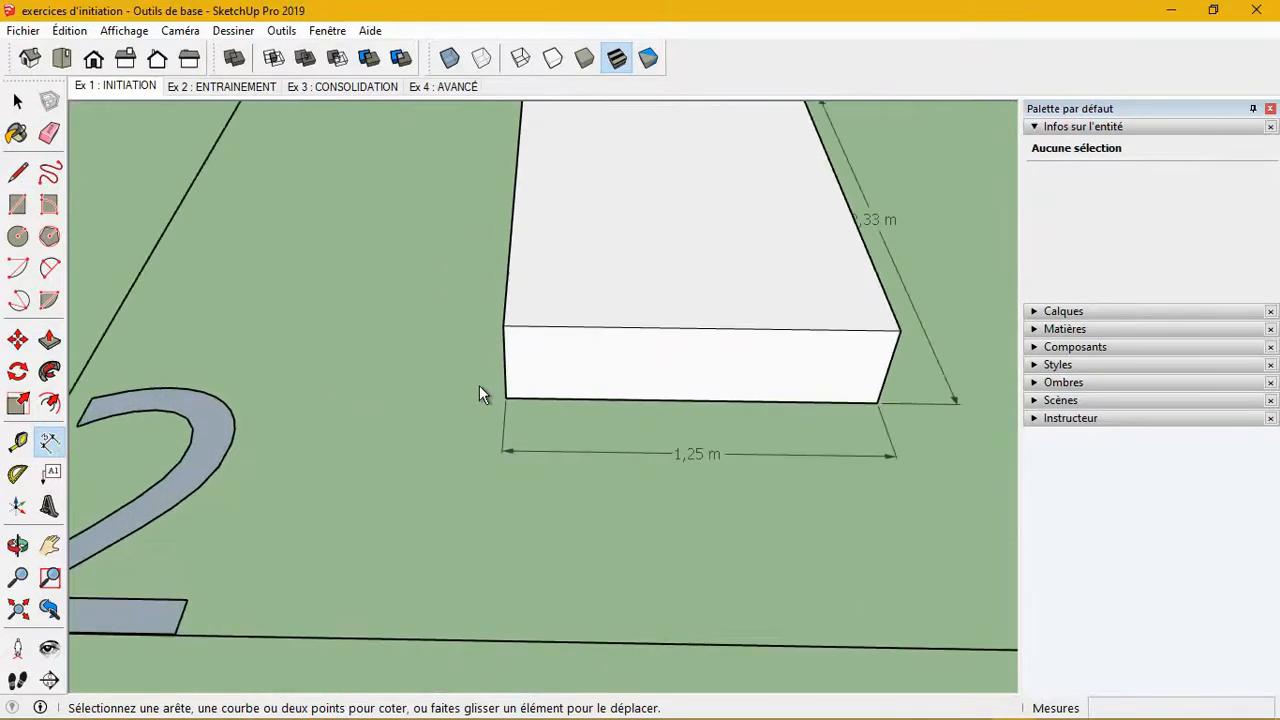
{"action": "left_click", "coordinate": [503, 327]}
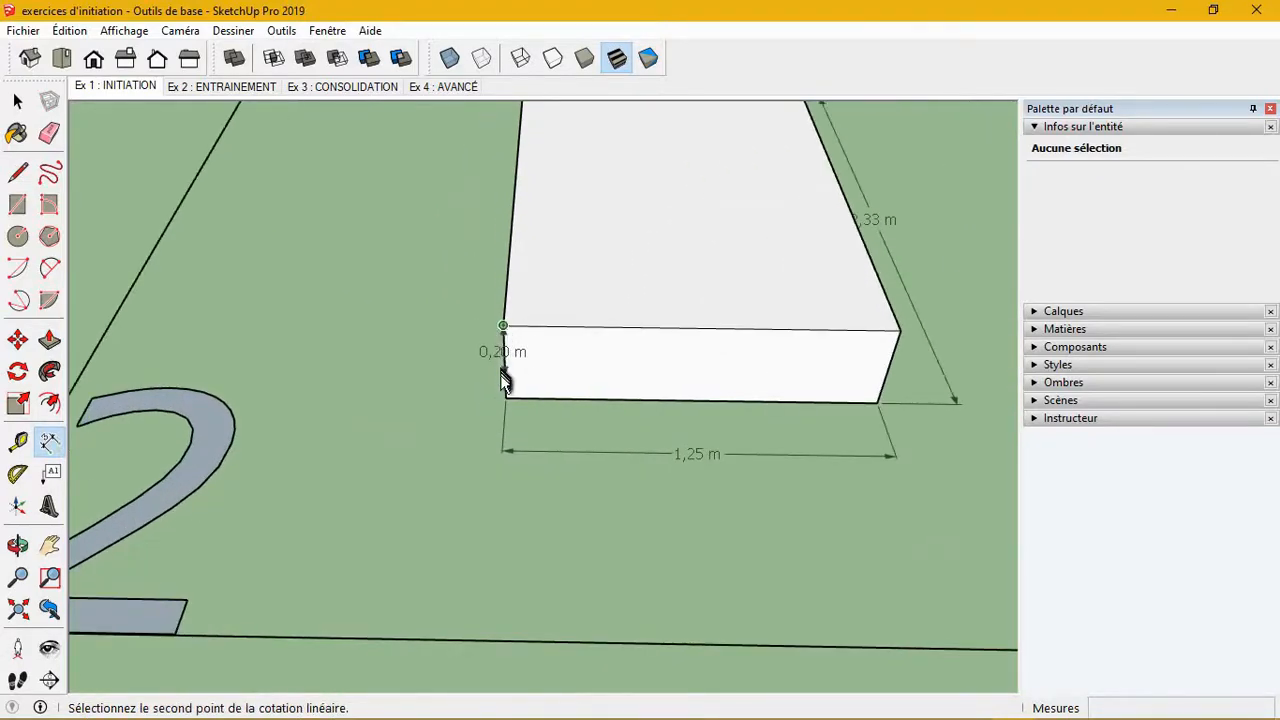
{"action": "left_click", "coordinate": [506, 398]}
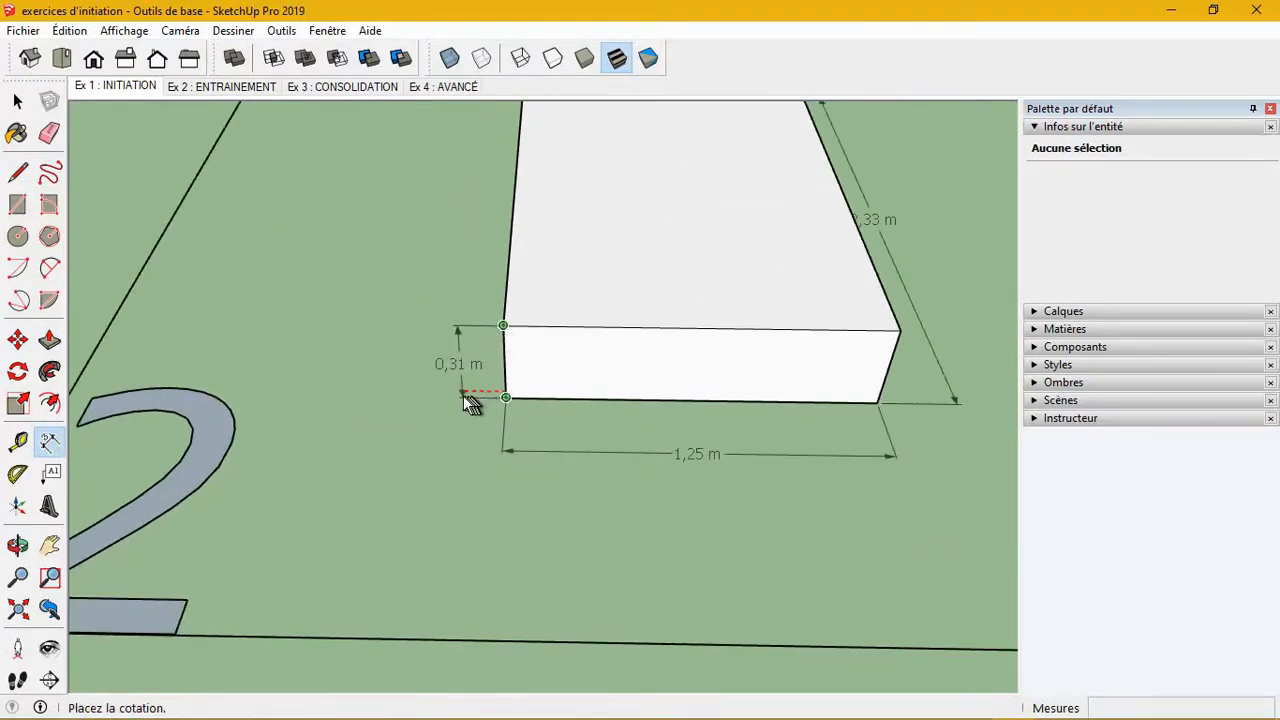
{"action": "left_click", "coordinate": [449, 395]}
{"action": "scroll", "coordinate": [345, 425], "scroll_direction": "down", "scroll_amount": 3}
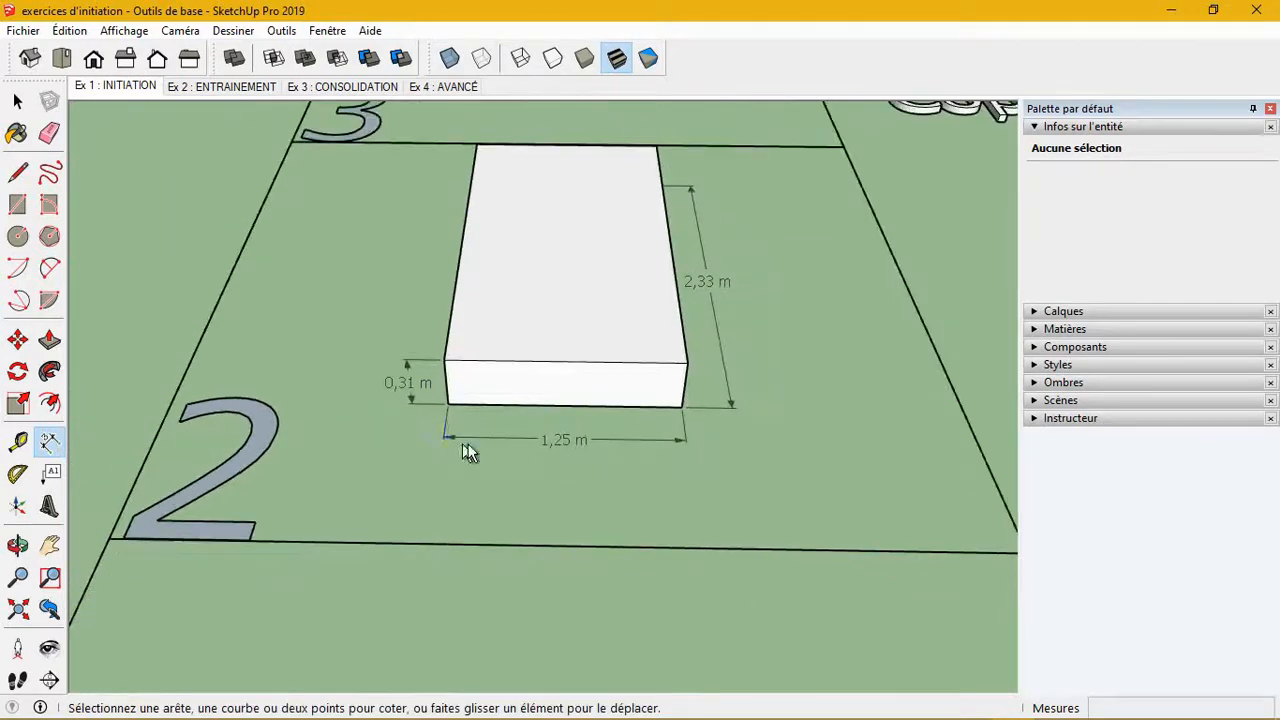
- Compare the height dimension of sample model 2 with that of the slab in cell 2, and check the tool labels for cell 3
{"action": "scroll", "coordinate": [807, 375], "scroll_direction": "down", "scroll_amount": 6}
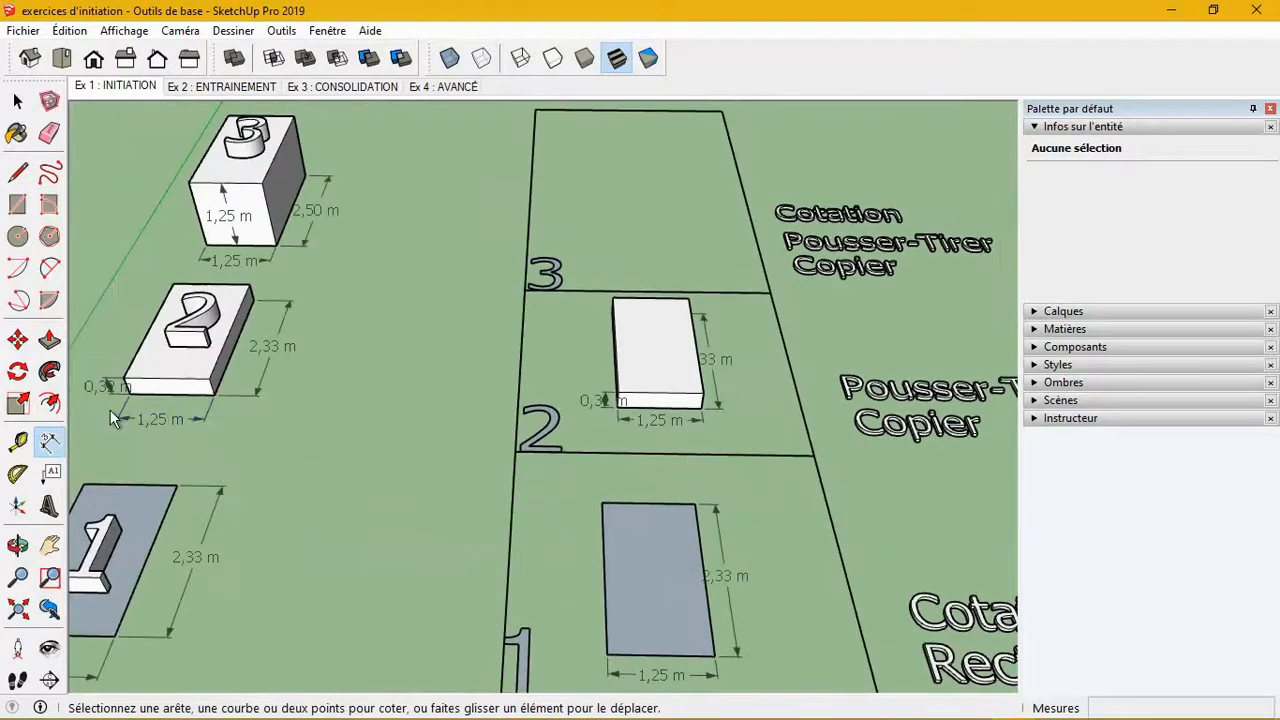
{"action": "scroll", "coordinate": [90, 392], "scroll_direction": "up", "scroll_amount": 5}
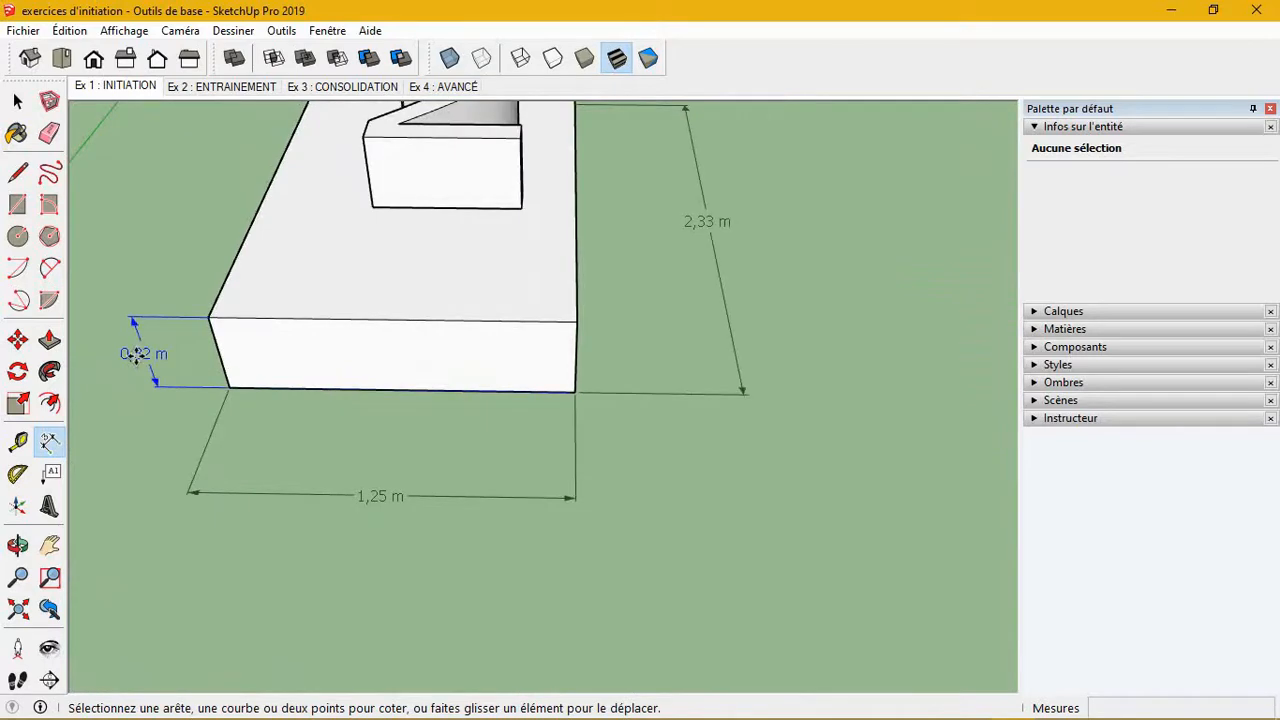
{"action": "left_click", "coordinate": [135, 355]}
{"action": "scroll", "coordinate": [144, 385], "scroll_direction": "down", "scroll_amount": 6}
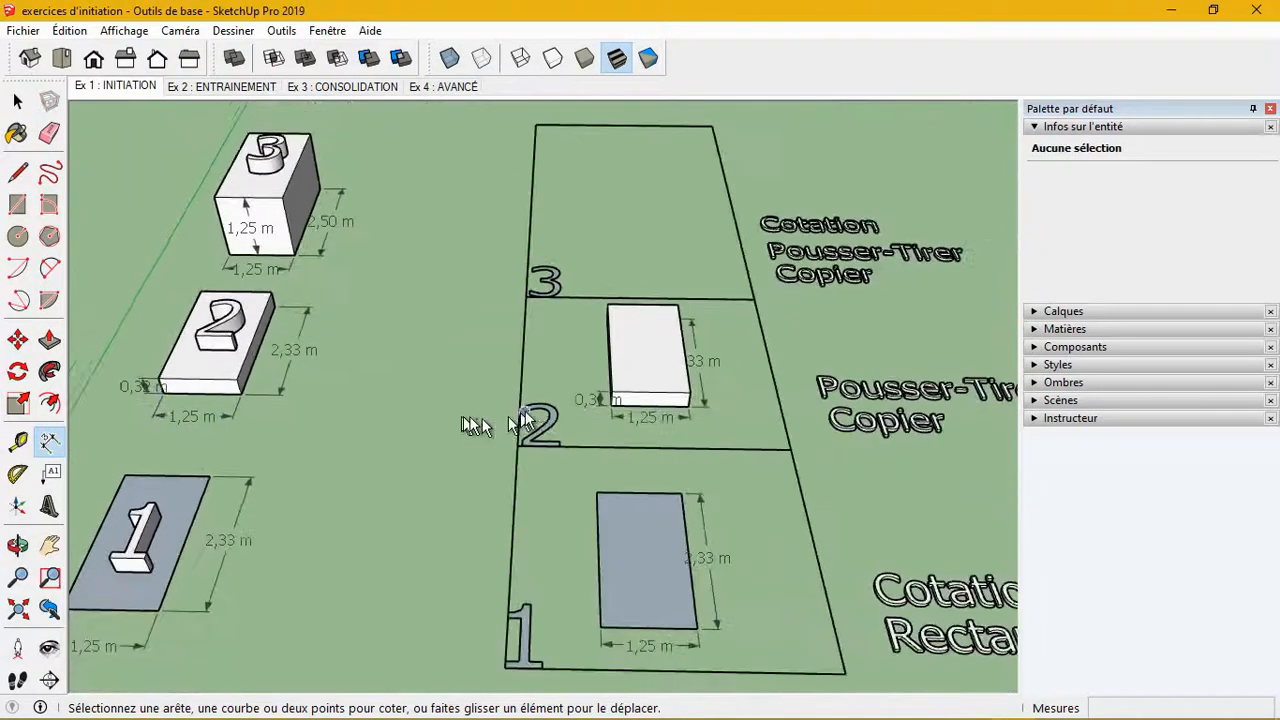
{"action": "scroll", "coordinate": [680, 412], "scroll_direction": "up", "scroll_amount": 4}
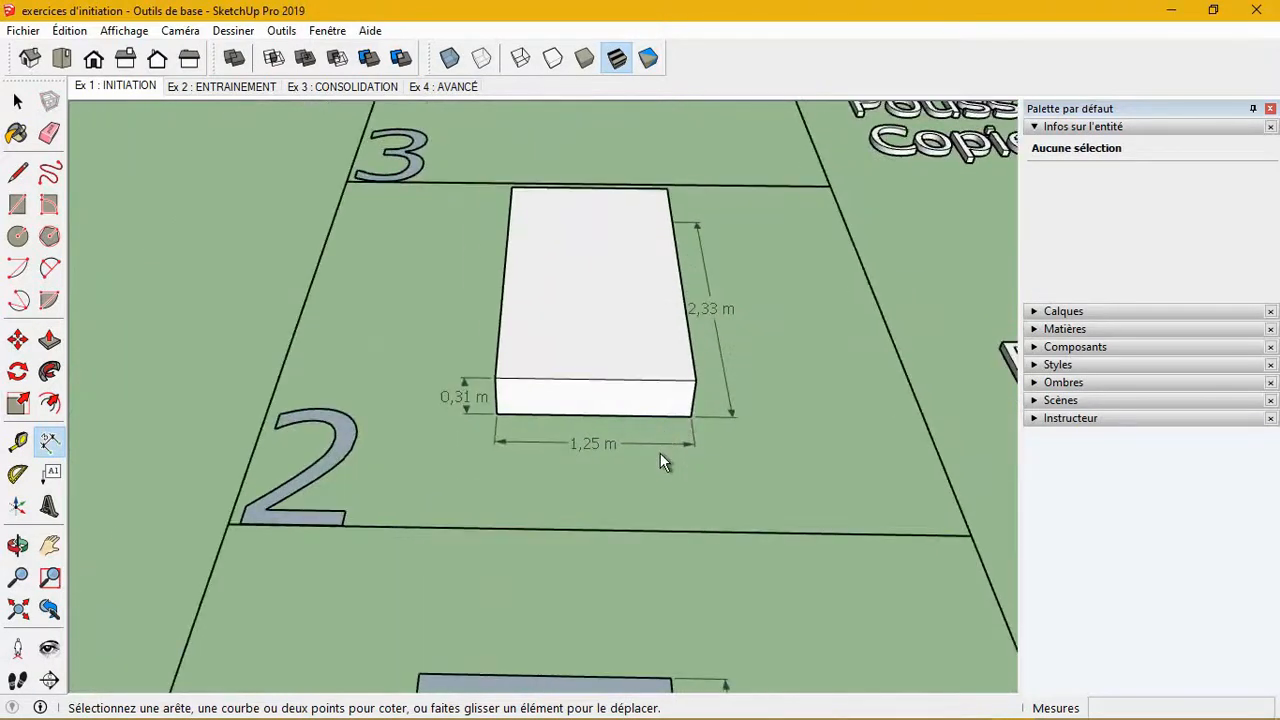
{"action": "scroll", "coordinate": [806, 413], "scroll_direction": "up", "scroll_amount": 1}
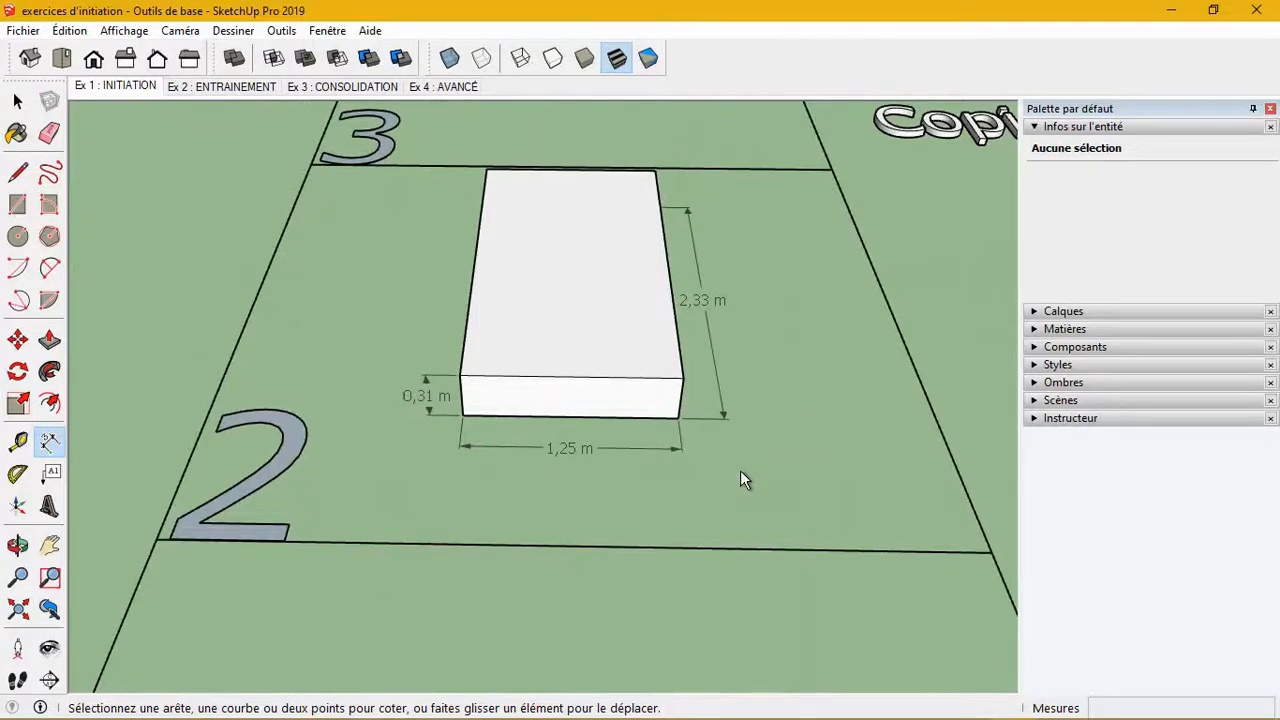
{"action": "scroll", "coordinate": [740, 470], "scroll_direction": "down", "scroll_amount": 5}
{"action": "scroll", "coordinate": [1000, 398], "scroll_direction": "up", "scroll_amount": 2}
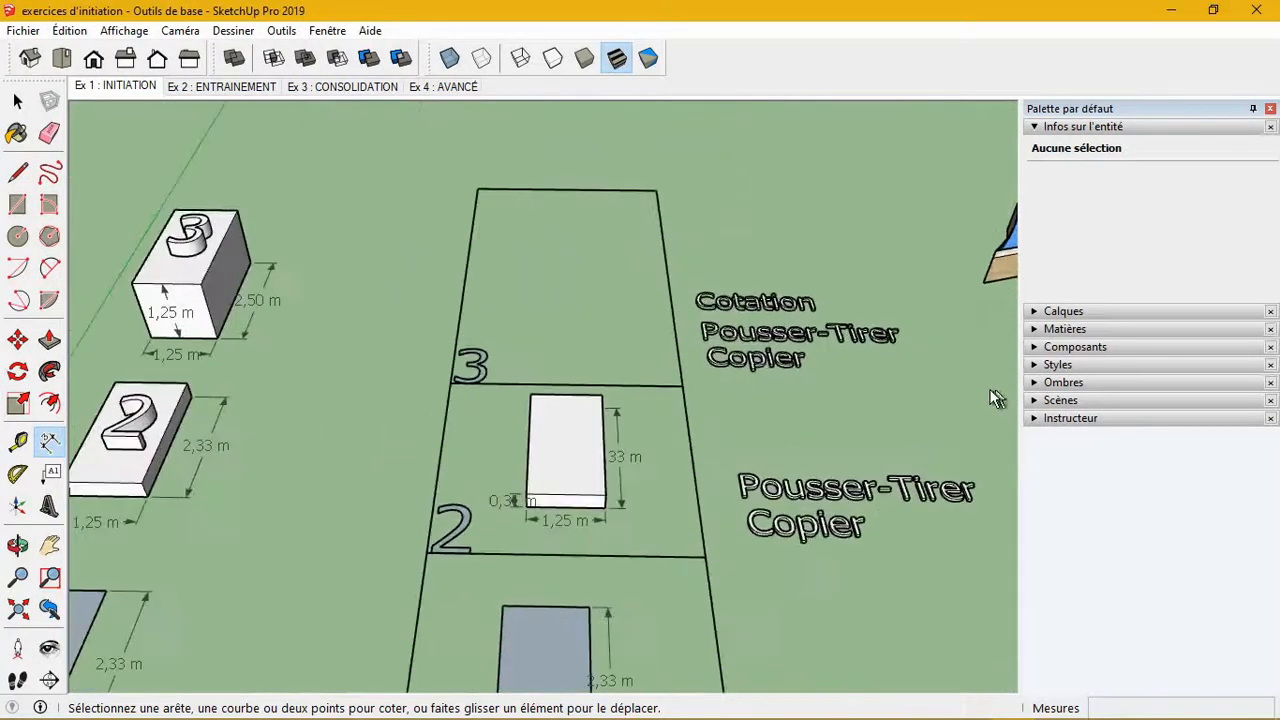
{"action": "scroll", "coordinate": [590, 505], "scroll_direction": "up", "scroll_amount": 5}
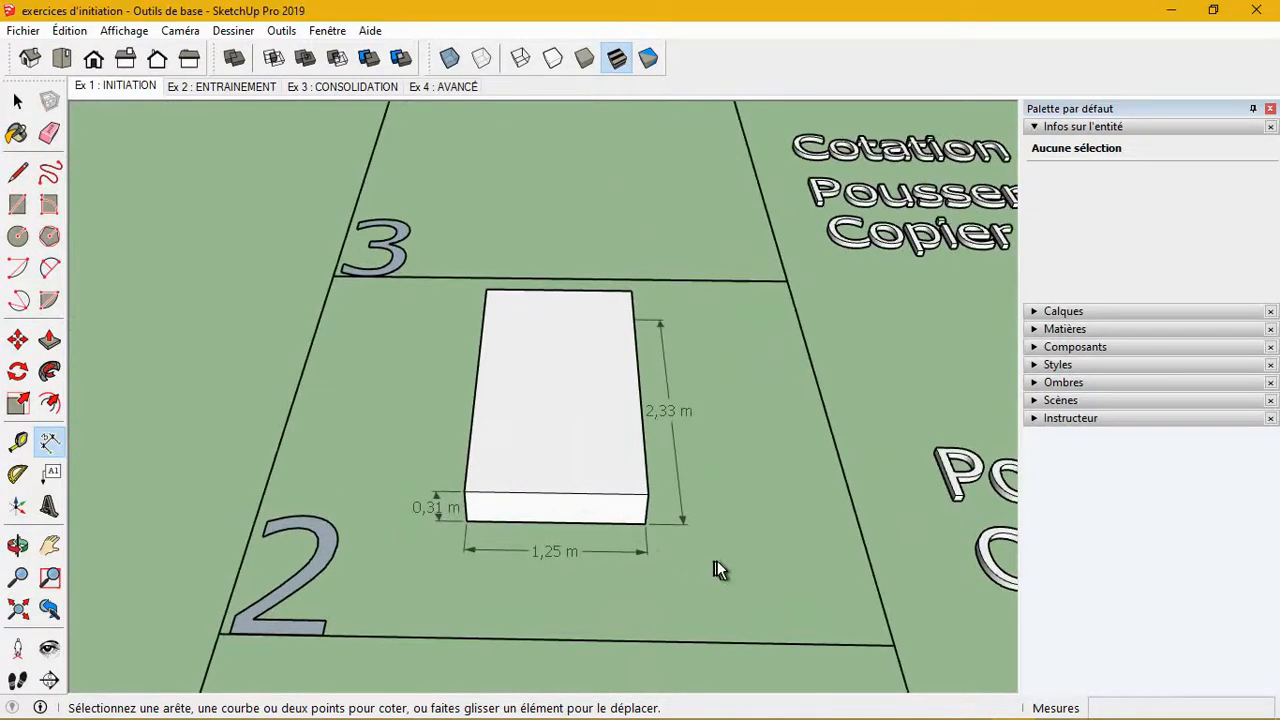
{"action": "key", "text": "space"}
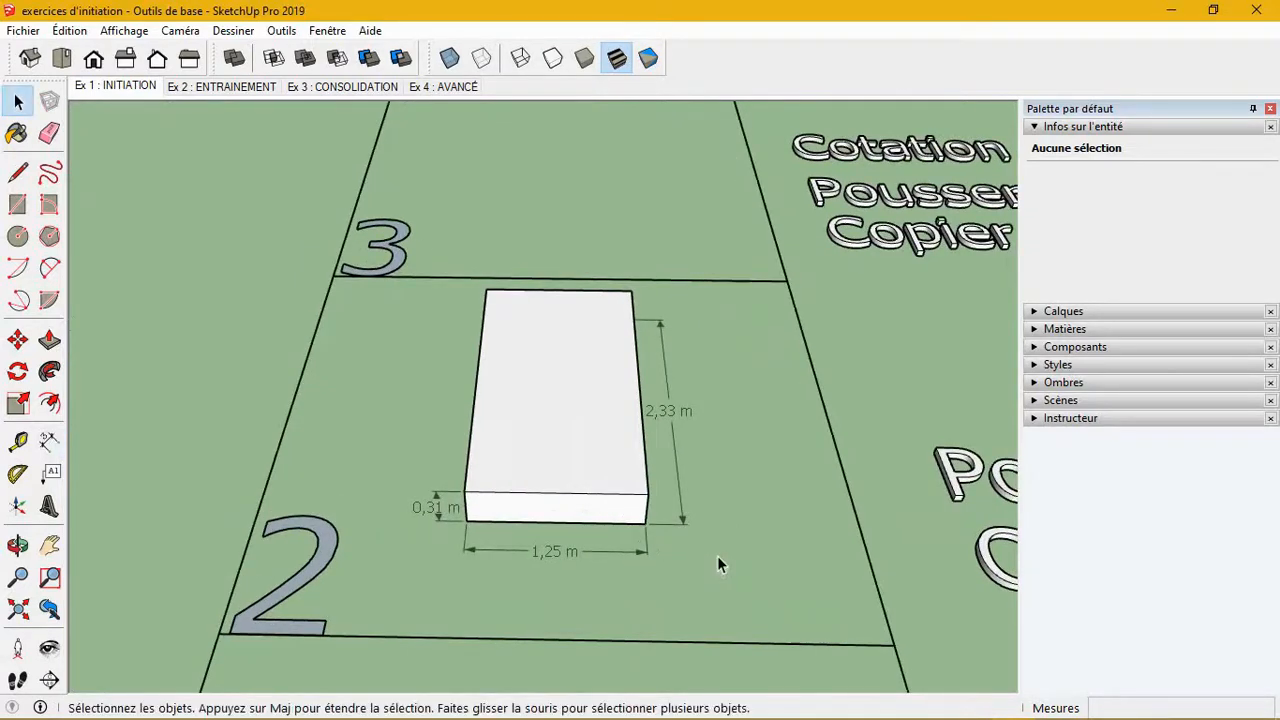
- Copy the slab in cell 2 together with its three dimensions into the middle of cell 3, about 4,78 m away
{"action": "left_click_drag", "start_coordinate": [730, 582], "coordinate": [421, 354]}
{"action": "left_click_drag", "start_coordinate": [389, 288], "coordinate": [400, 287]}
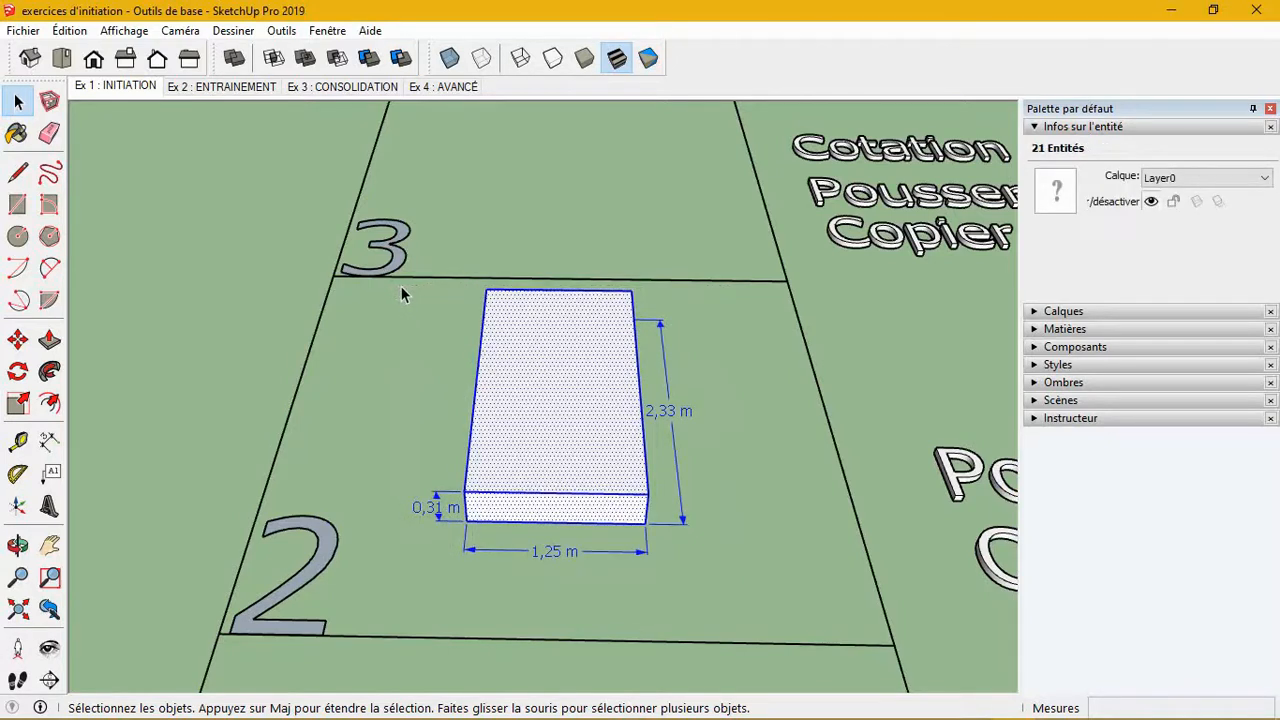
{"action": "left_click", "coordinate": [18, 343]}
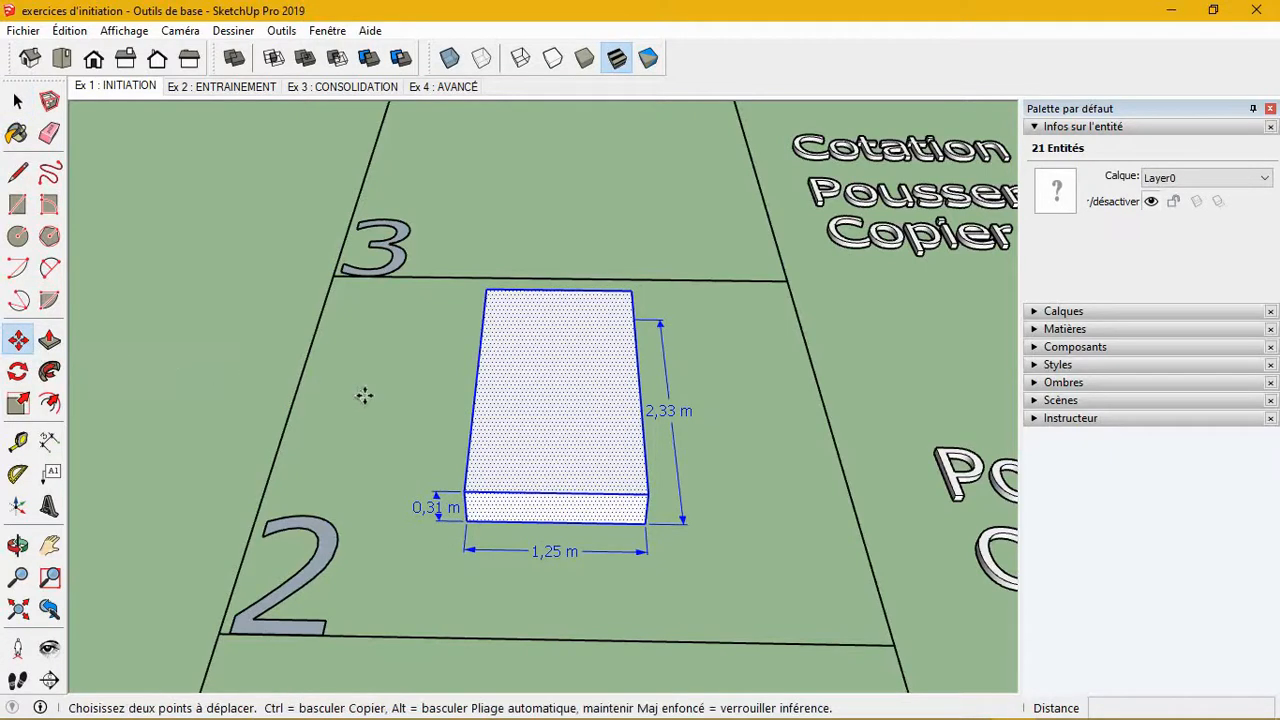
{"action": "key", "text": "ctrl"}
{"action": "scroll", "coordinate": [645, 530], "scroll_direction": "up", "scroll_amount": 5}
{"action": "left_click", "coordinate": [645, 522]}
{"action": "scroll", "coordinate": [650, 545], "scroll_direction": "down", "scroll_amount": 5}
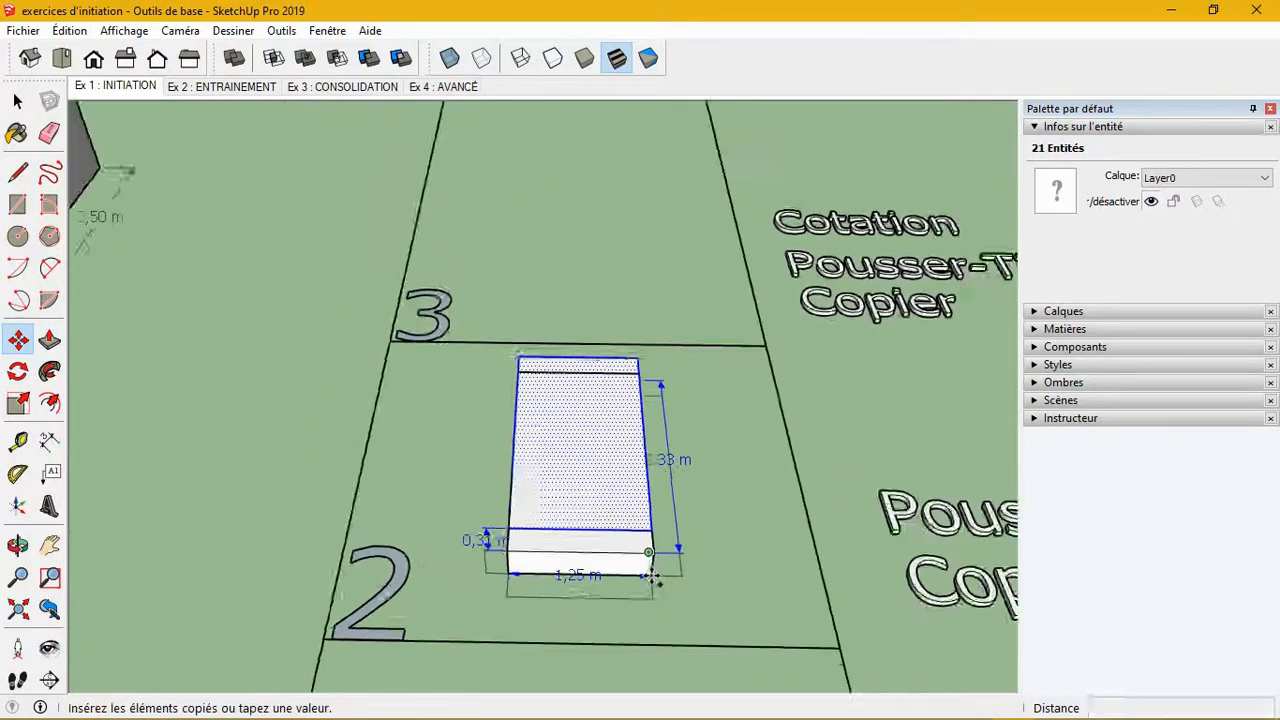
{"action": "scroll", "coordinate": [652, 578], "scroll_direction": "down", "scroll_amount": 3}
{"action": "scroll", "coordinate": [634, 366], "scroll_direction": "up", "scroll_amount": 5}
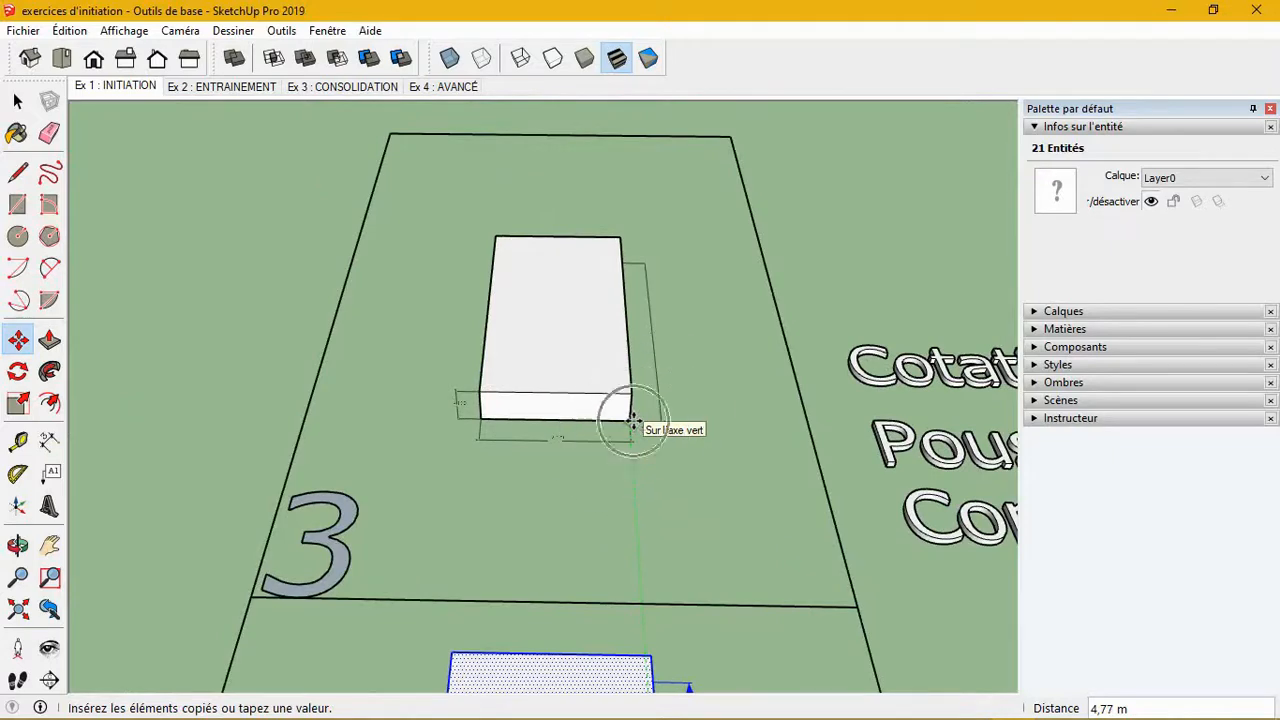
{"action": "left_click", "coordinate": [632, 421]}
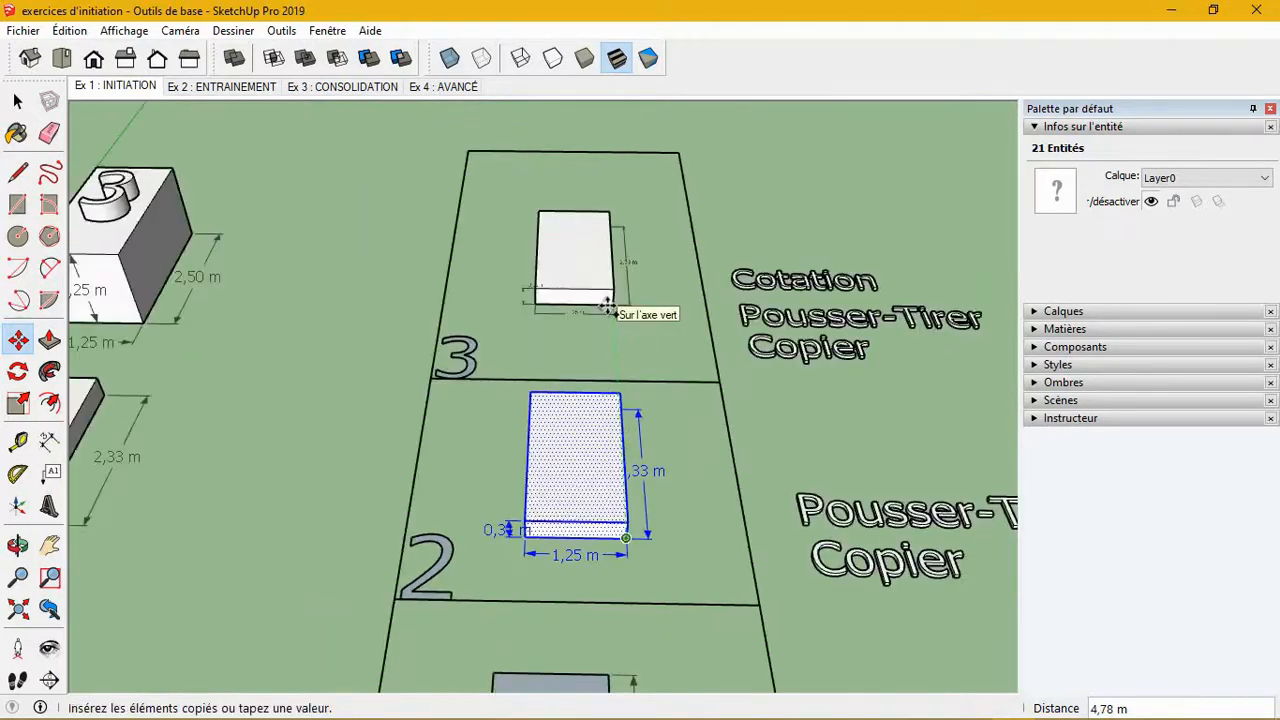
{"action": "left_click", "coordinate": [613, 303]}
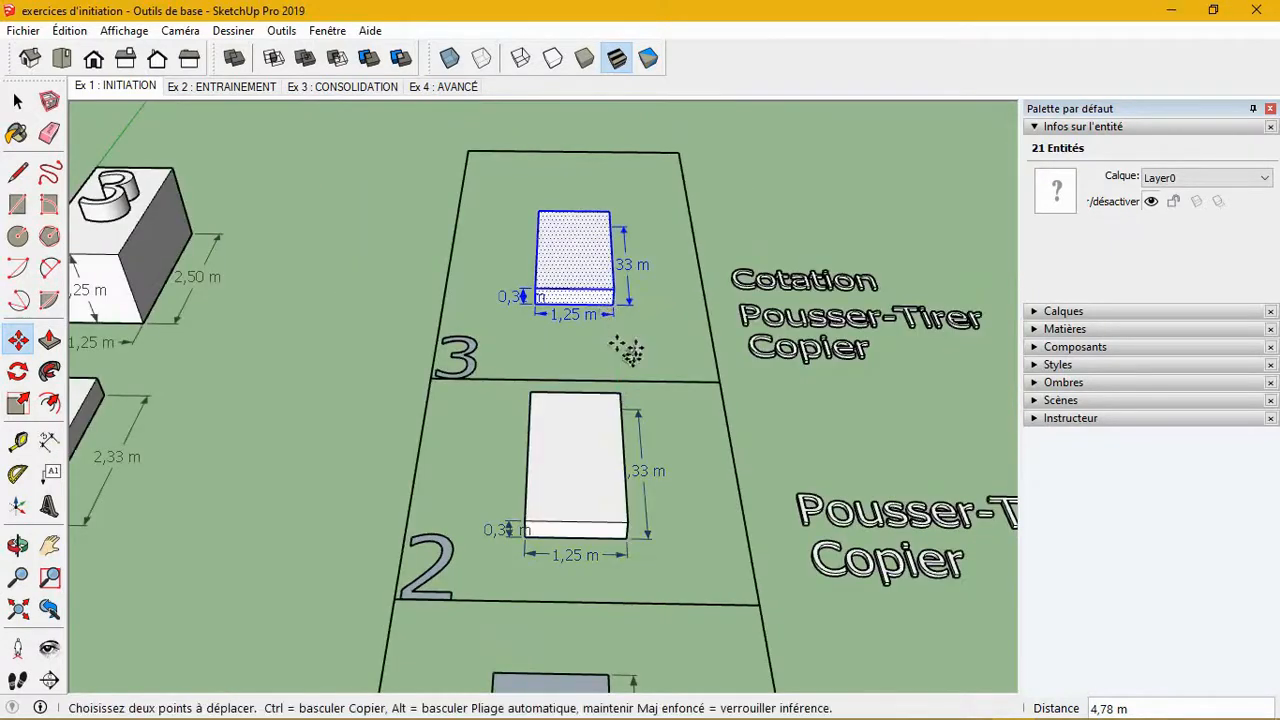
- Check the dimensions of sample model 3 and deselect the copied slab in cell 3
{"action": "scroll", "coordinate": [615, 260], "scroll_direction": "down", "scroll_amount": 3}
{"action": "scroll", "coordinate": [222, 293], "scroll_direction": "up", "scroll_amount": 5}
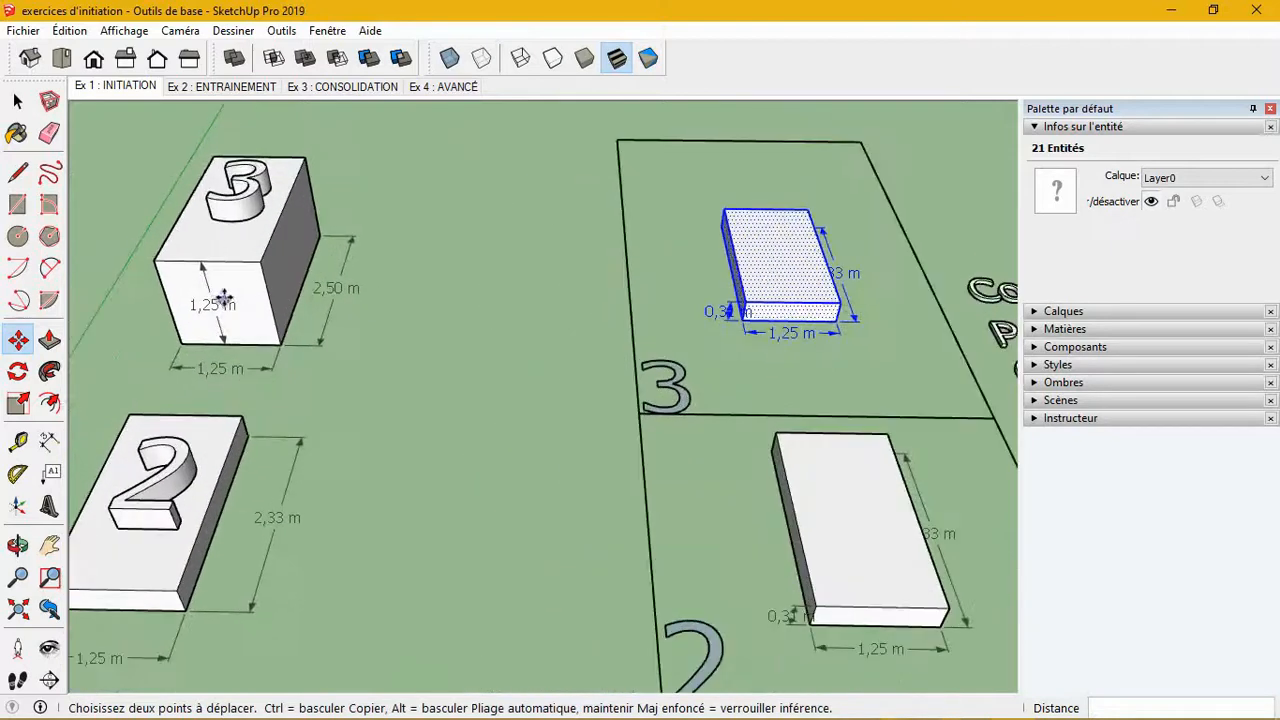
{"action": "scroll", "coordinate": [414, 583], "scroll_direction": "down", "scroll_amount": 4}
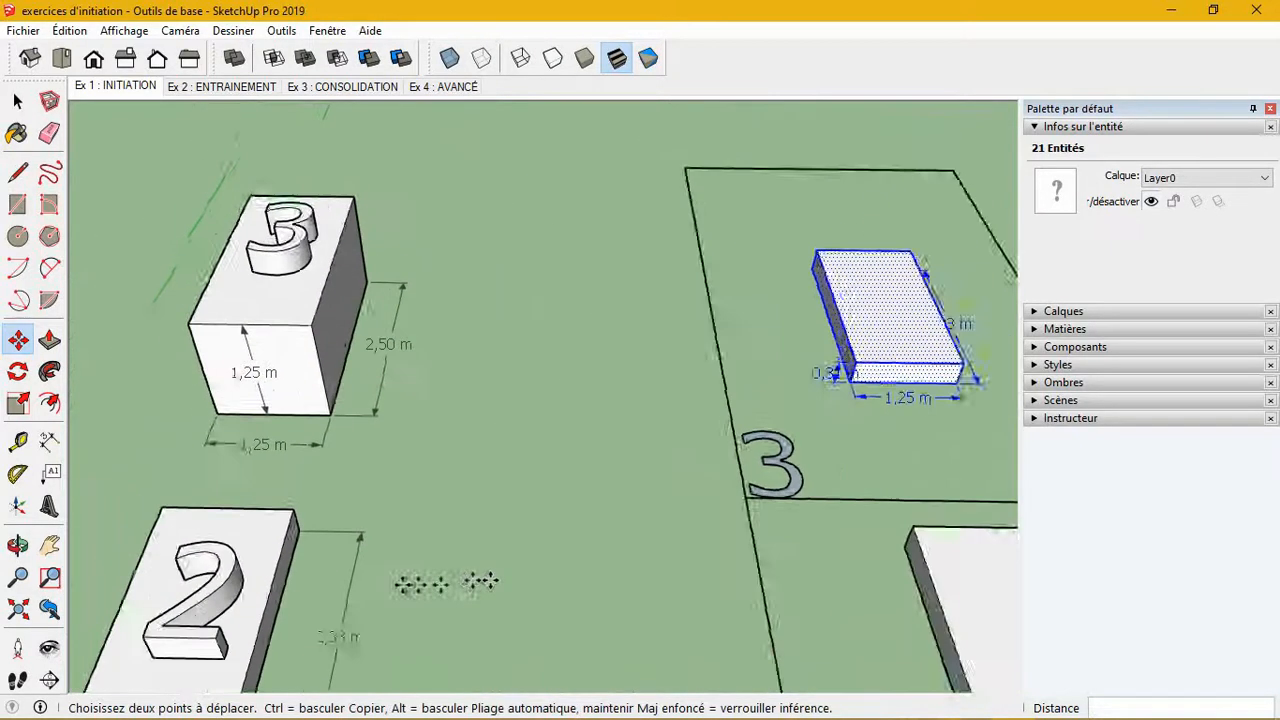
{"action": "scroll", "coordinate": [857, 391], "scroll_direction": "up", "scroll_amount": 5}
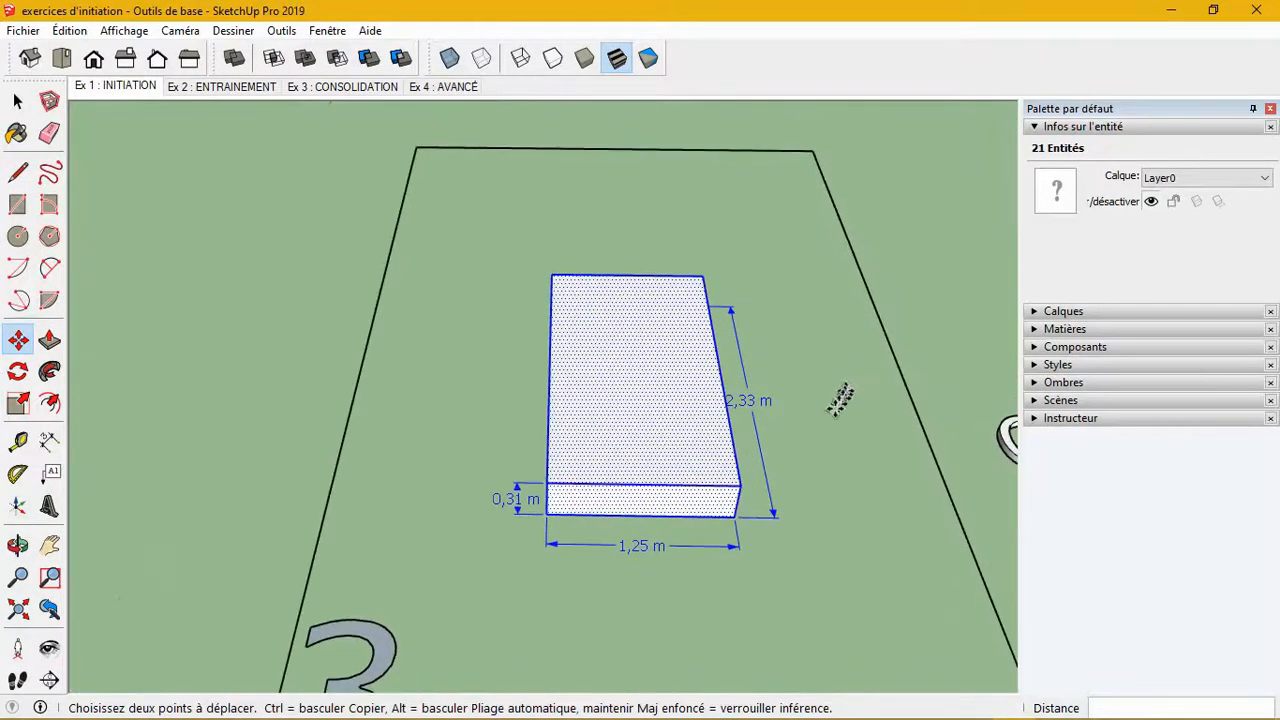
{"action": "key", "text": "space"}
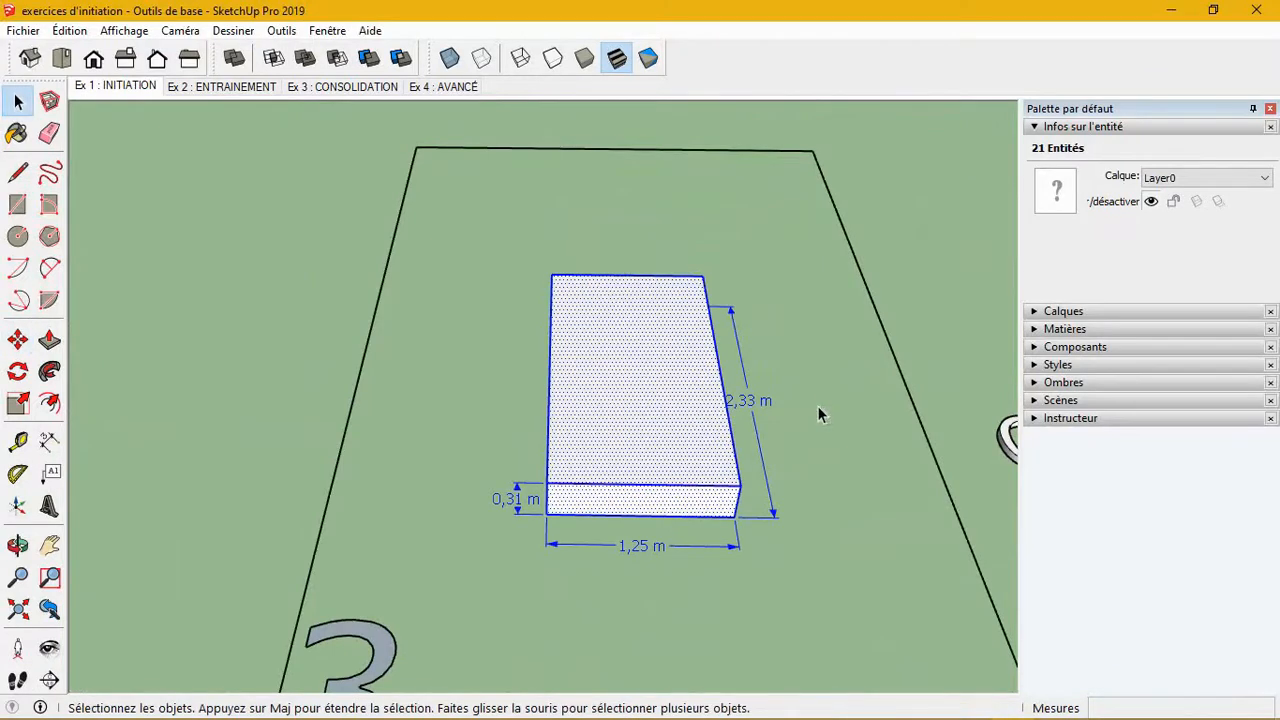
{"action": "left_click", "coordinate": [818, 414]}
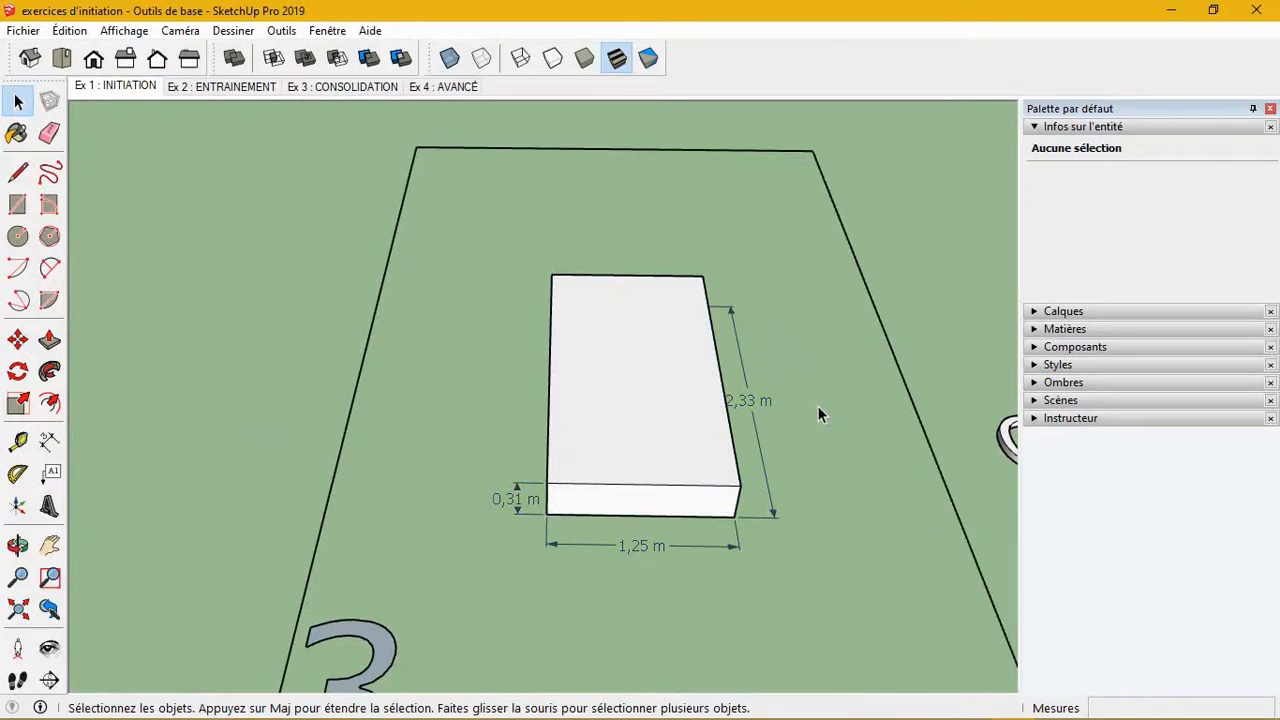
- Push/Pull the top face of the slab in cell 3 up about 0,94 m to a height of 1,25 m
{"action": "left_click", "coordinate": [50, 342]}
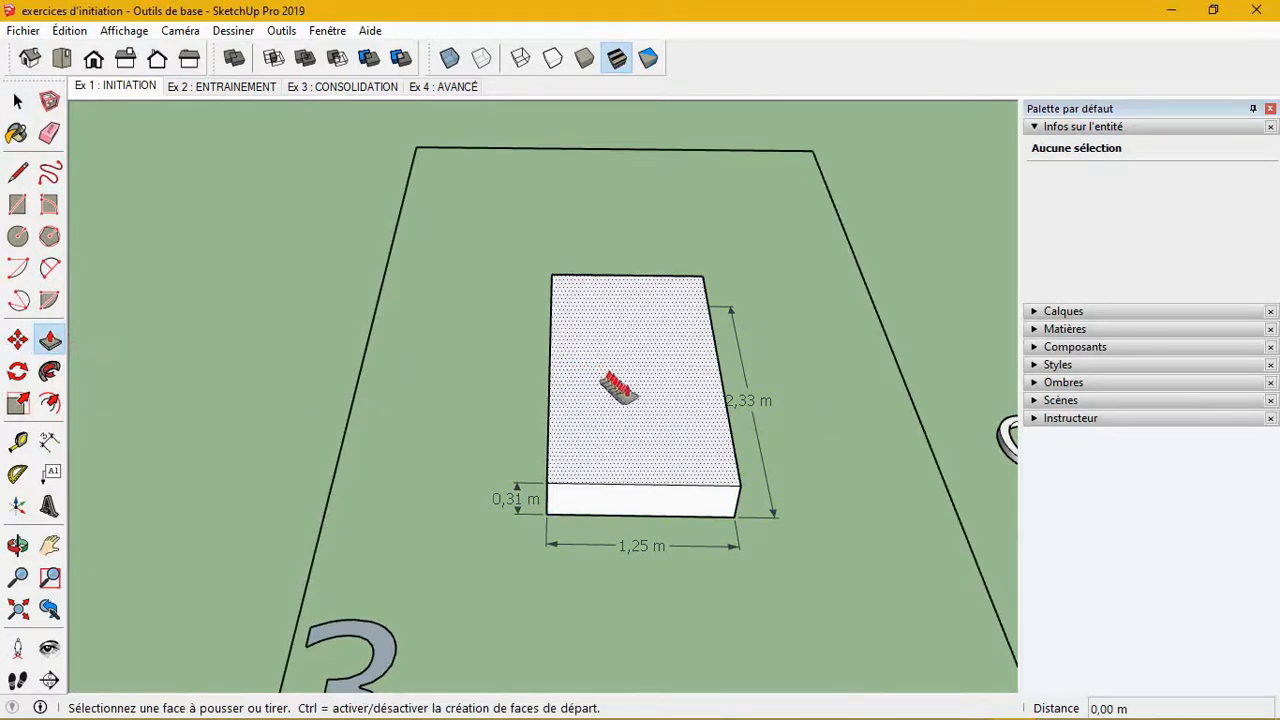
{"action": "scroll", "coordinate": [664, 404], "scroll_direction": "up", "scroll_amount": 3}
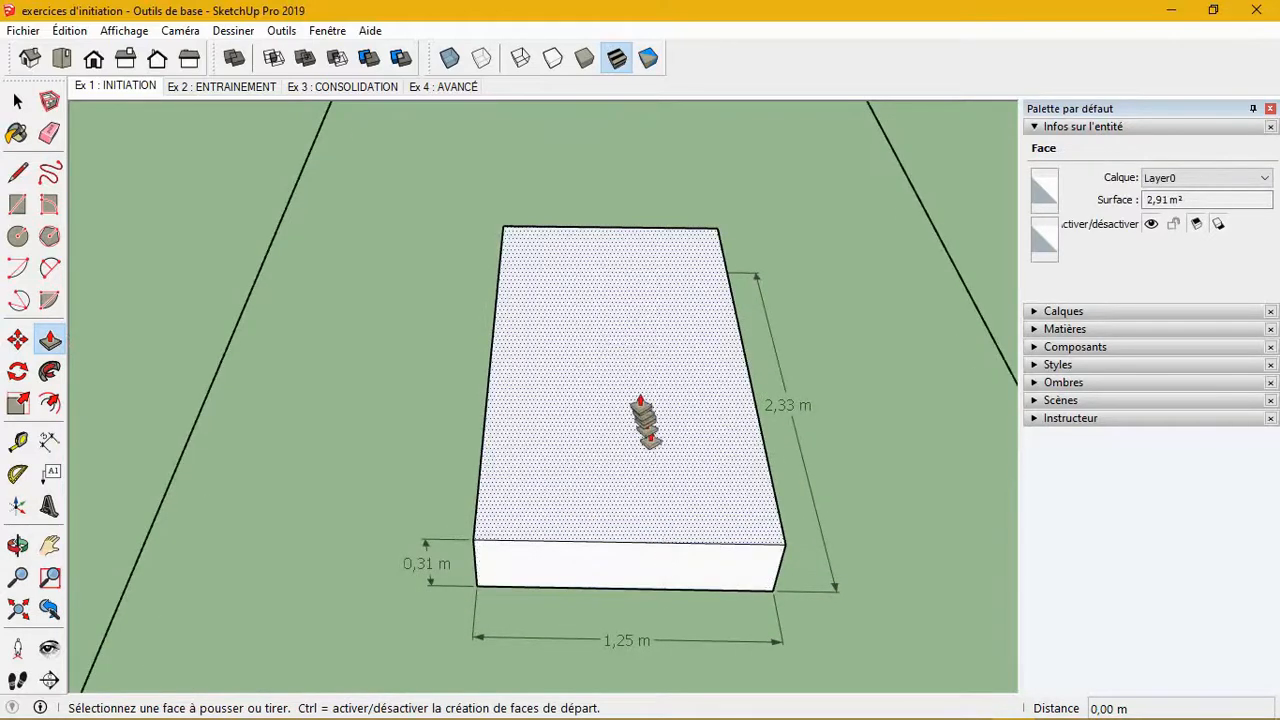
{"action": "left_click", "coordinate": [638, 399]}
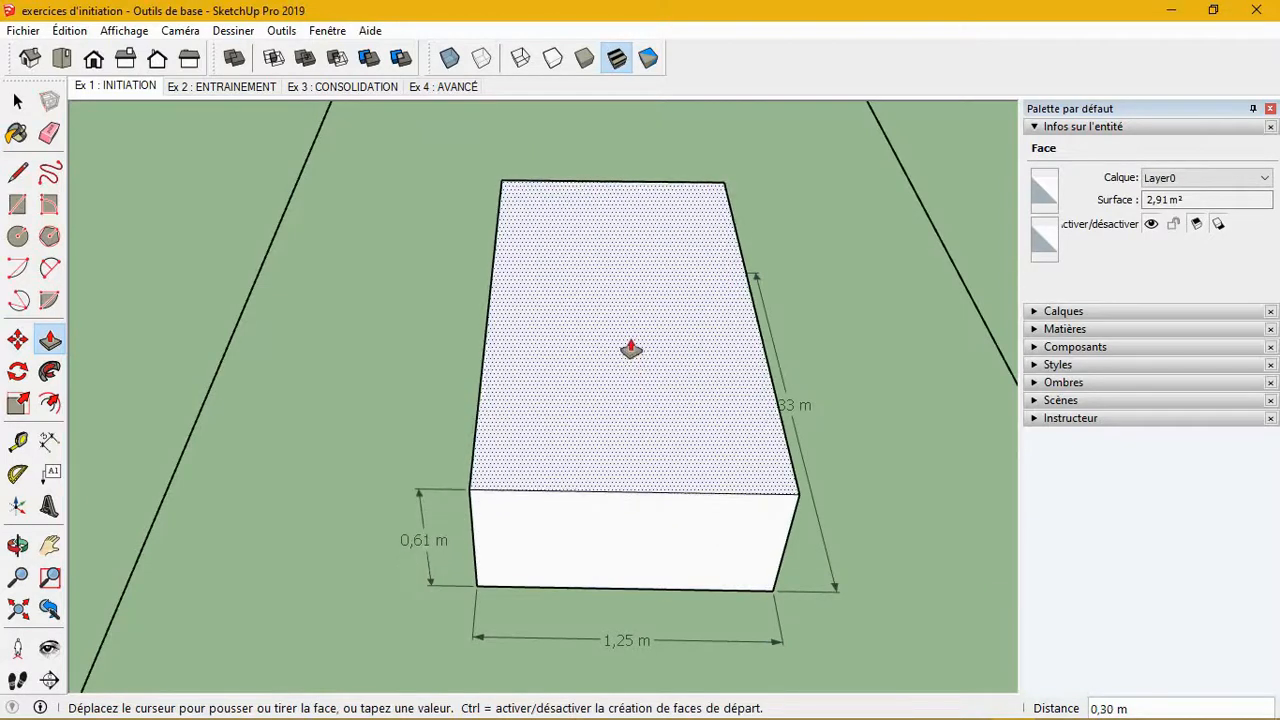
{"action": "middle_click_drag", "start_coordinate": [620, 420], "coordinate": [620, 380]}
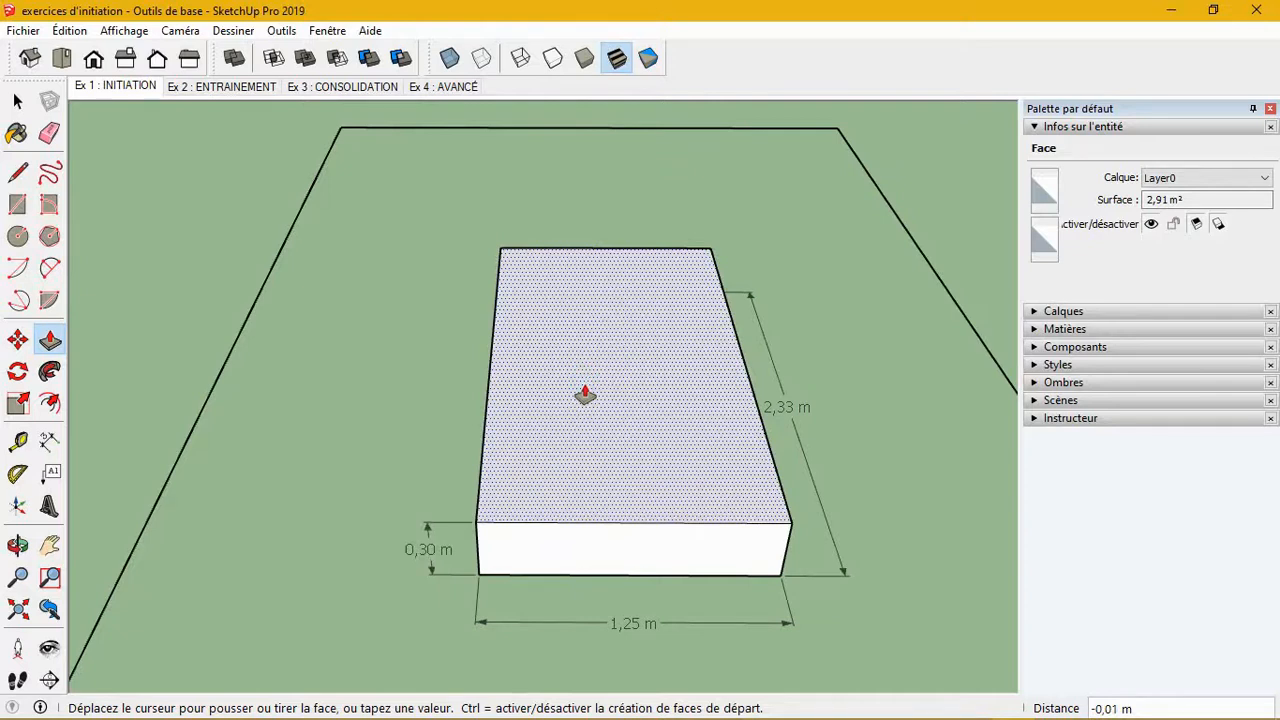
{"action": "scroll", "coordinate": [585, 395], "scroll_direction": "down", "scroll_amount": 3}
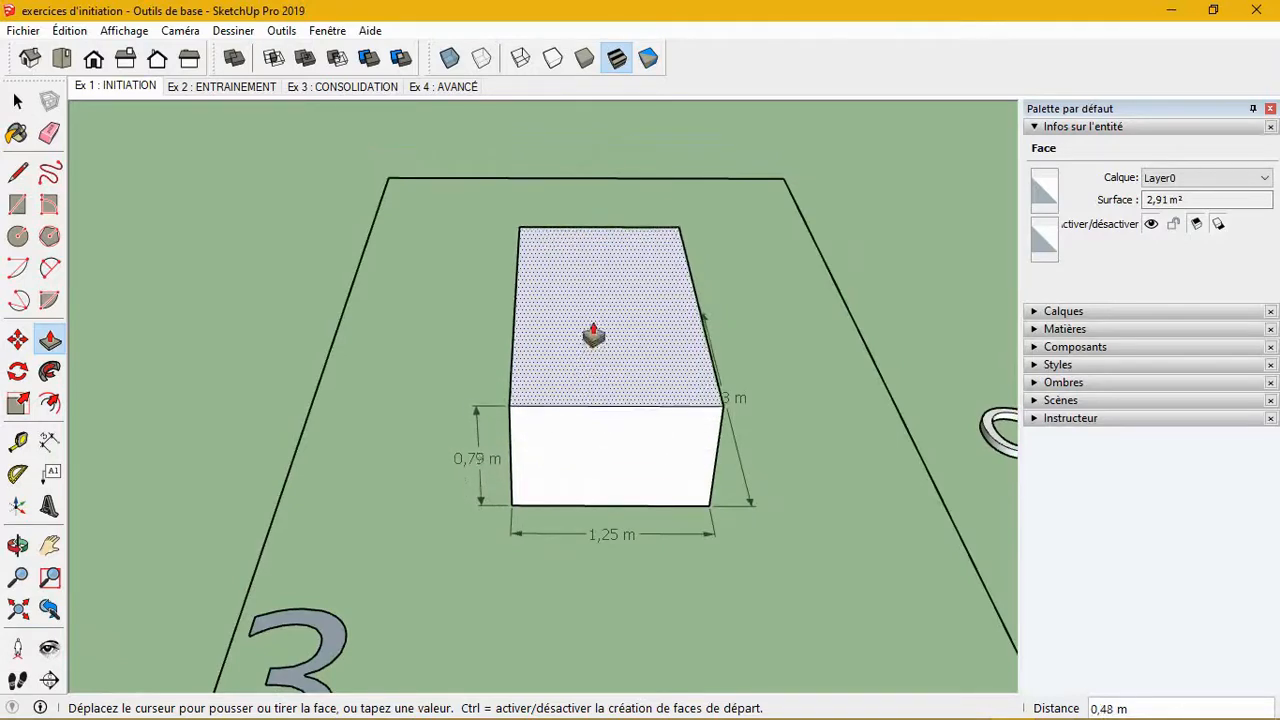
{"action": "scroll", "coordinate": [596, 324], "scroll_direction": "down", "scroll_amount": 4}
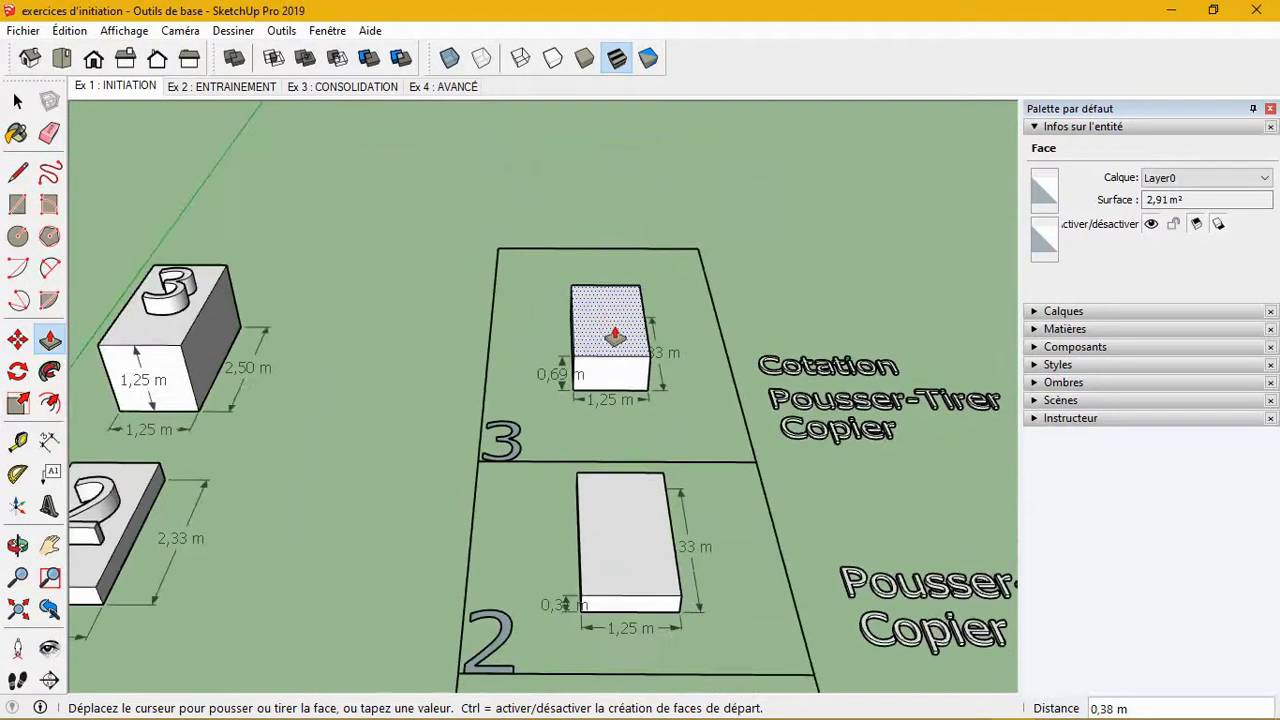
{"action": "scroll", "coordinate": [610, 343], "scroll_direction": "up", "scroll_amount": 2}
{"action": "scroll", "coordinate": [613, 320], "scroll_direction": "up", "scroll_amount": 3}
{"action": "scroll", "coordinate": [609, 337], "scroll_direction": "down", "scroll_amount": 2}
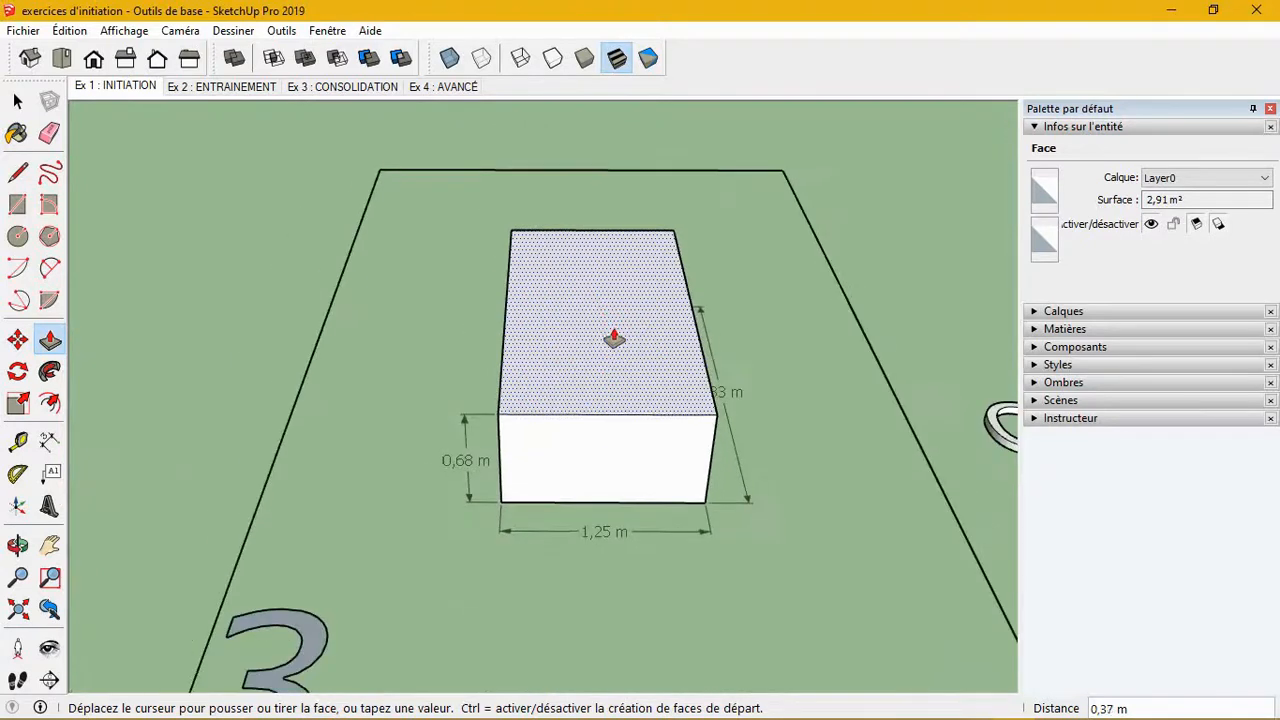
{"action": "scroll", "coordinate": [612, 330], "scroll_direction": "up", "scroll_amount": 1}
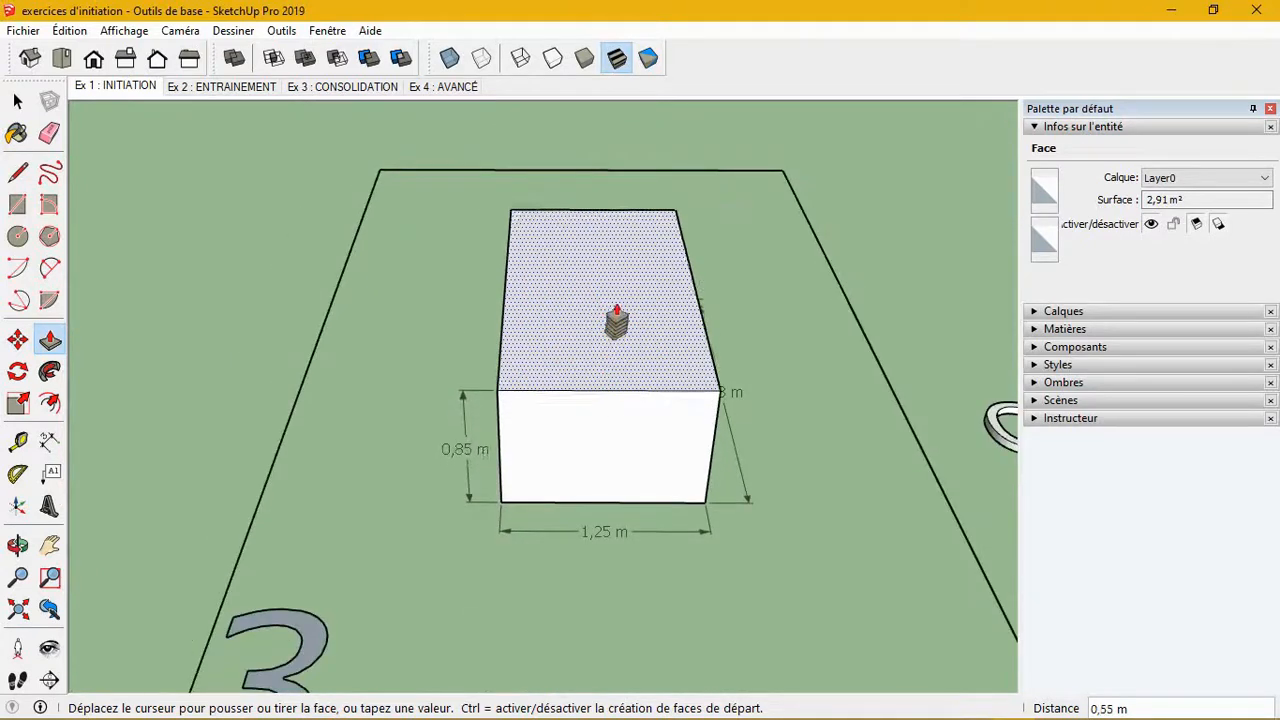
{"action": "left_click", "coordinate": [611, 260]}
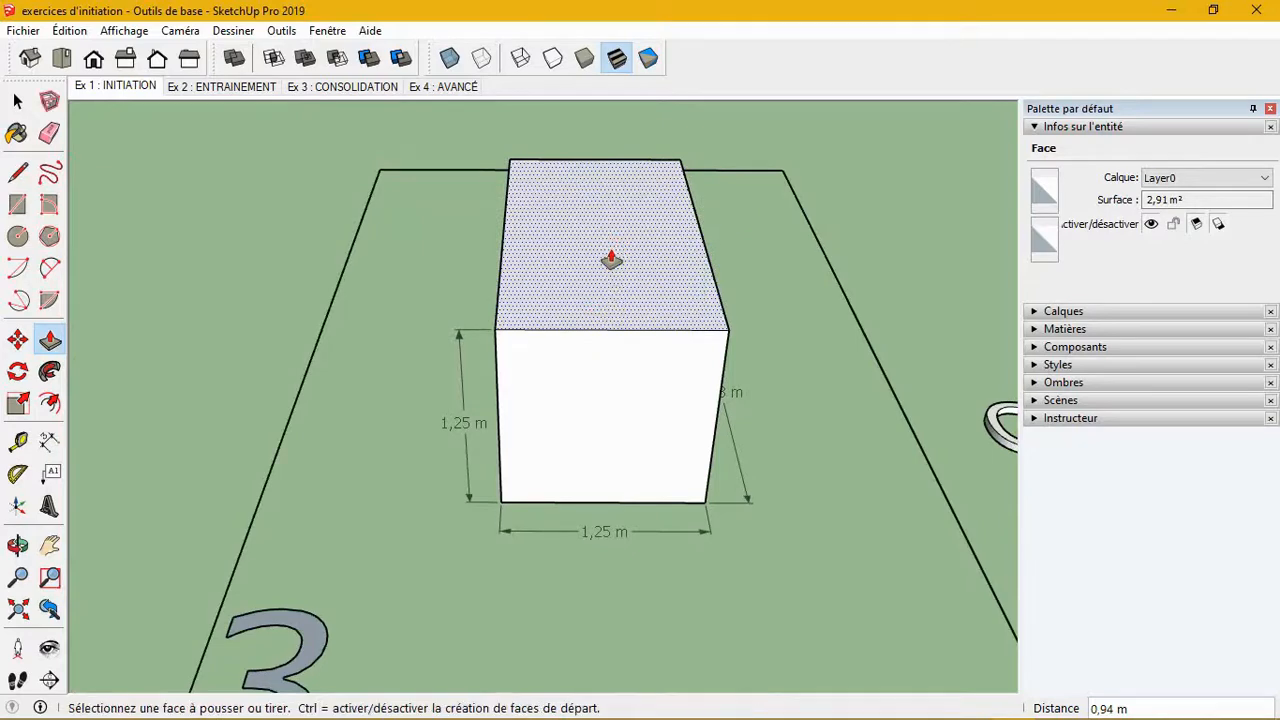
- Compare the block's length with sample model 3, and Push/Pull its end face away from cell 2 by about 0,17 m to a 2,50 m length
{"action": "scroll", "coordinate": [385, 497], "scroll_direction": "down", "scroll_amount": 3}
{"action": "middle_click_drag", "start_coordinate": [385, 497], "coordinate": [510, 515]}
{"action": "scroll", "coordinate": [648, 462], "scroll_direction": "down", "scroll_amount": 2}
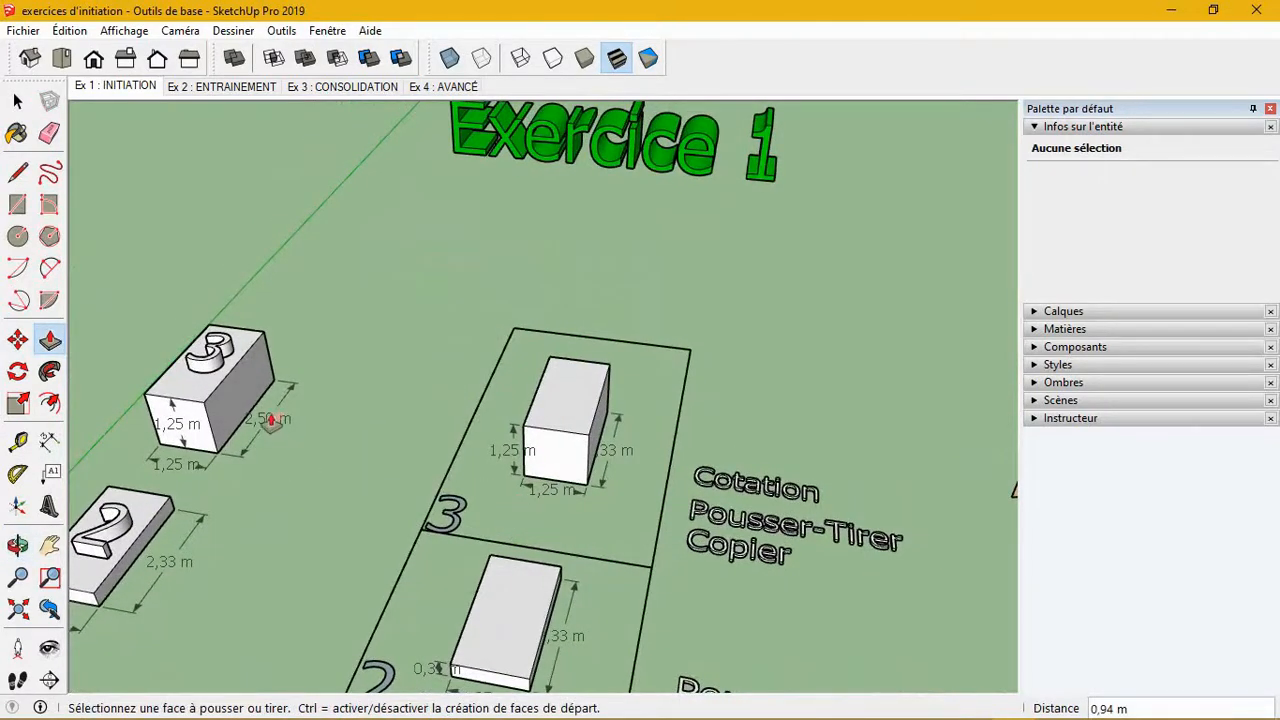
{"action": "scroll", "coordinate": [268, 420], "scroll_direction": "up", "scroll_amount": 5}
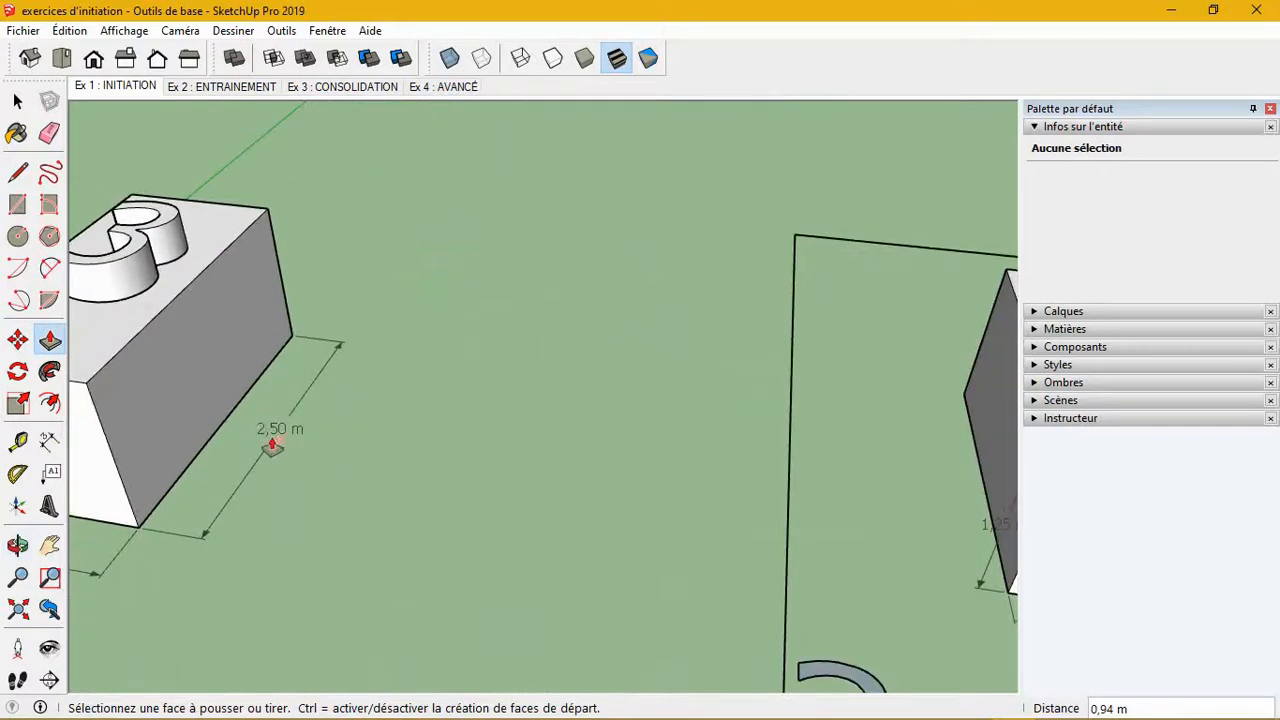
{"action": "scroll", "coordinate": [270, 447], "scroll_direction": "down", "scroll_amount": 5}
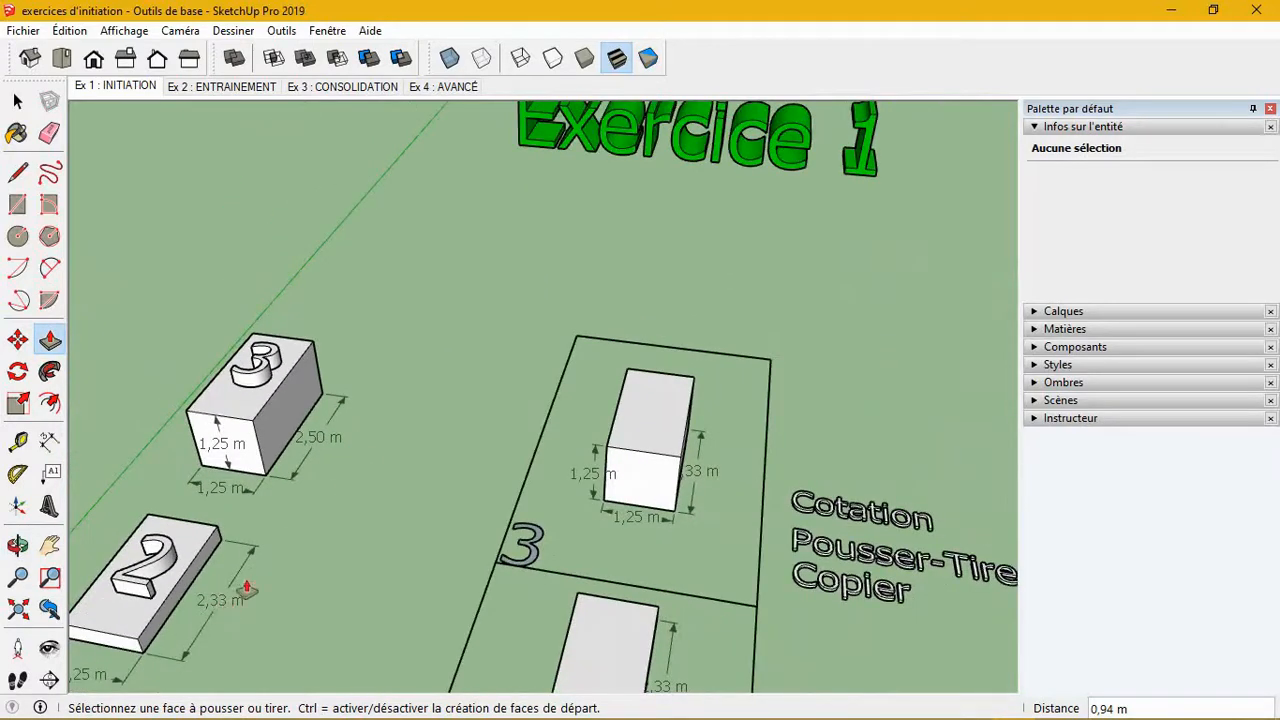
{"action": "middle_click_drag", "start_coordinate": [629, 466], "coordinate": [697, 553]}
{"action": "scroll", "coordinate": [697, 553], "scroll_direction": "up", "scroll_amount": 3}
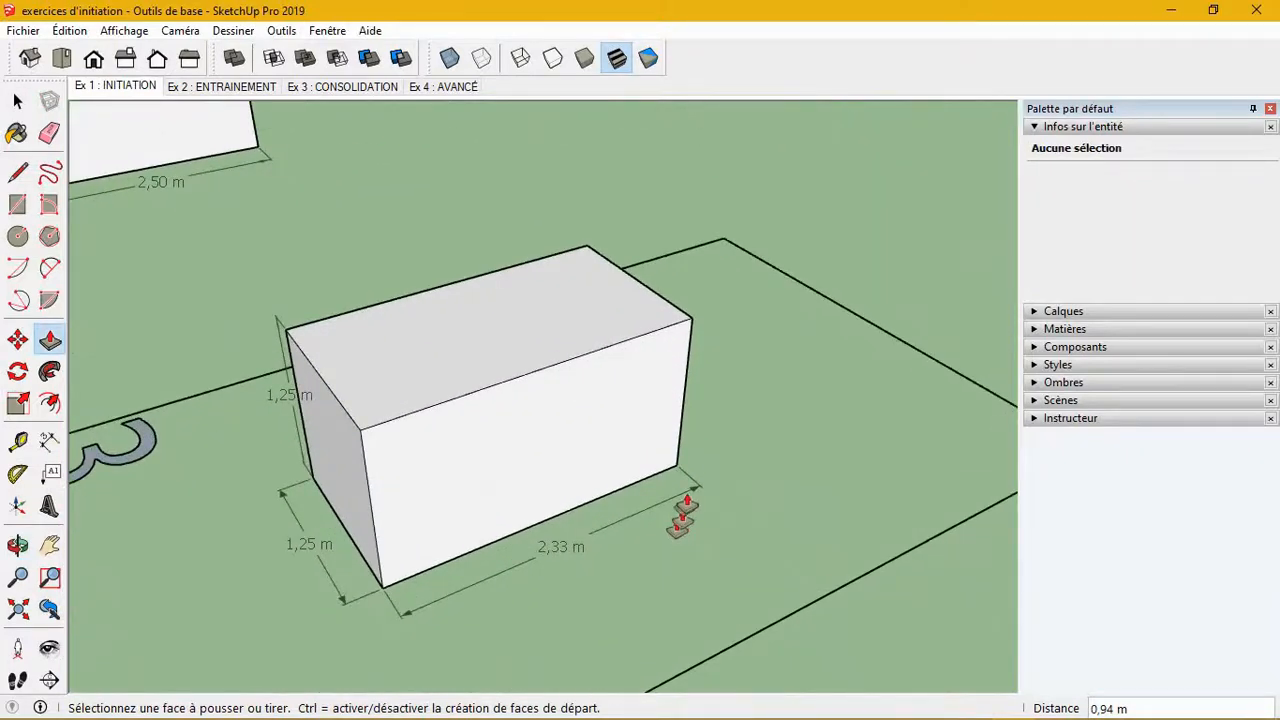
{"action": "middle_click_drag", "start_coordinate": [648, 523], "coordinate": [571, 531]}
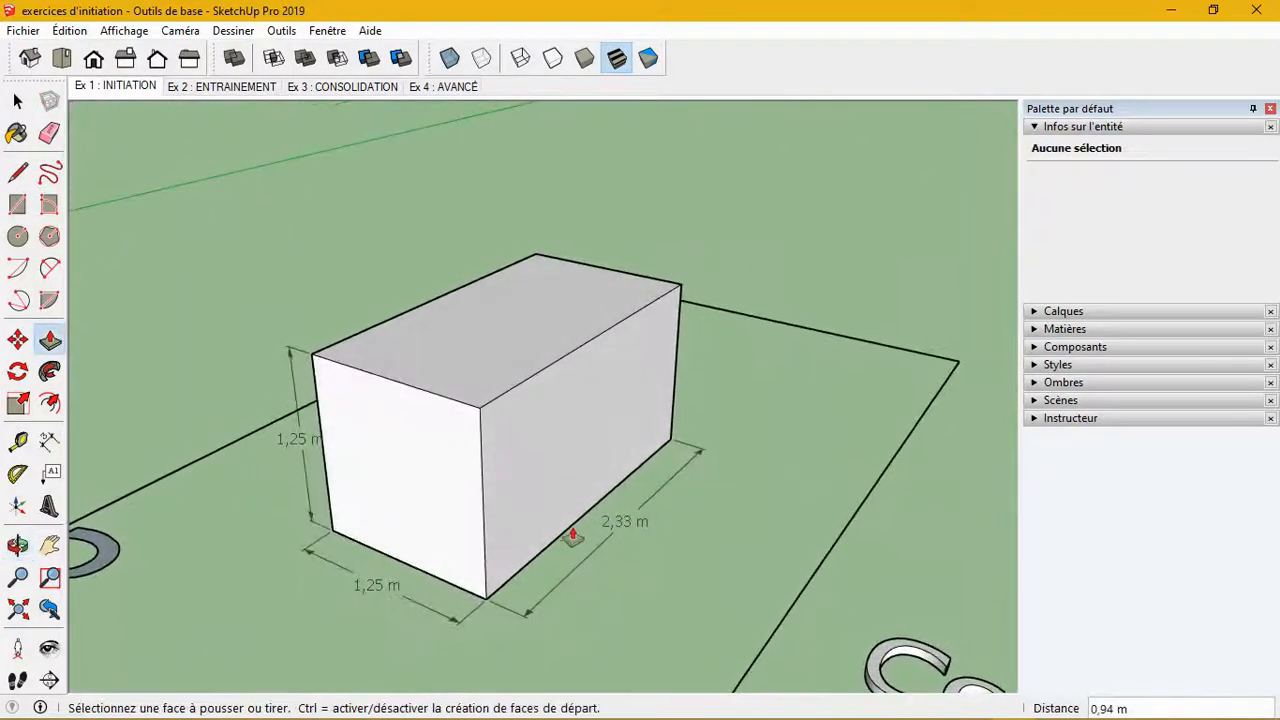
{"action": "middle_click_drag", "start_coordinate": [486, 471], "coordinate": [590, 440]}
{"action": "left_click", "coordinate": [606, 416]}
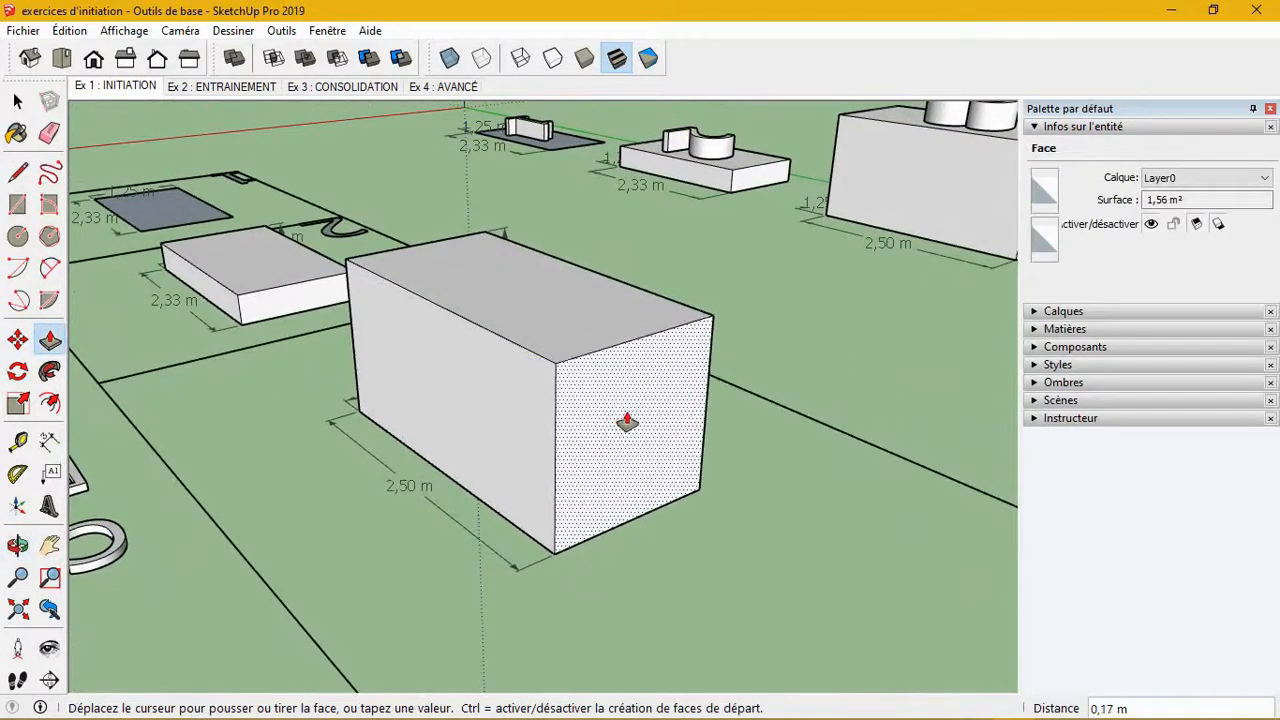
{"action": "left_click", "coordinate": [627, 421]}
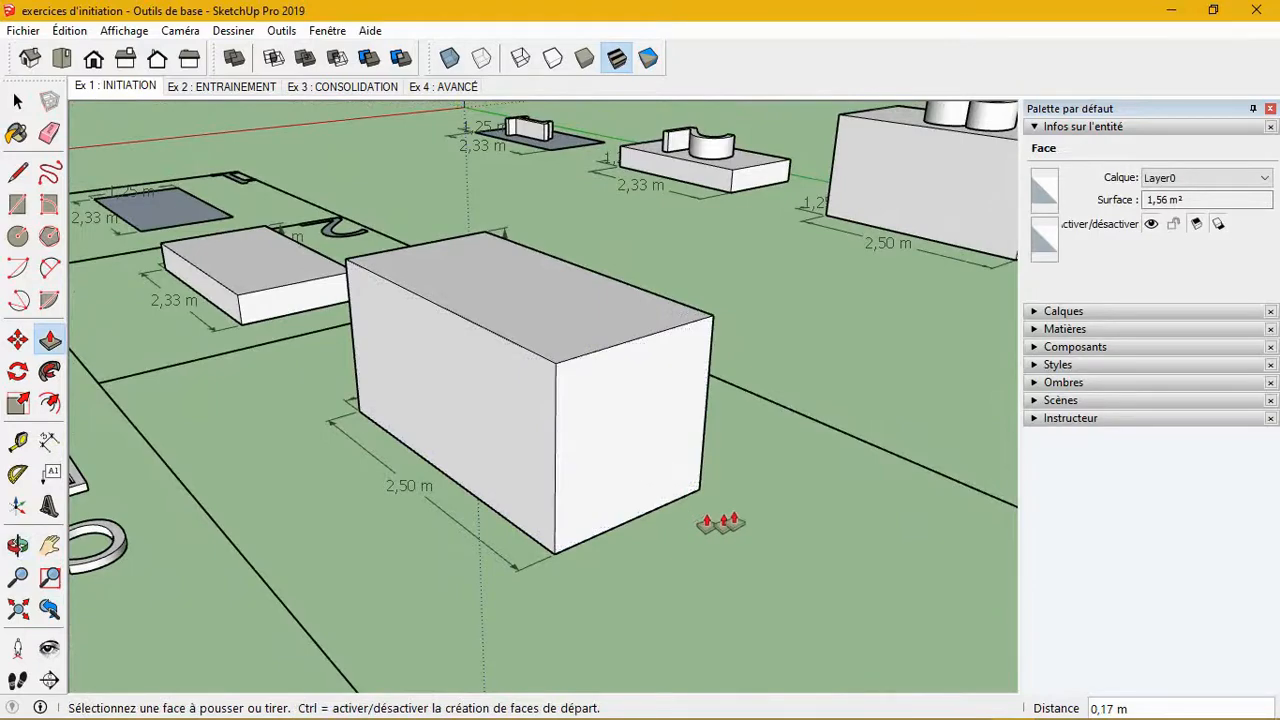
- Review the three models of Exercise 1 against the samples and switch to the scene Ex 2 : ENTRAINEMENT
{"action": "scroll", "coordinate": [757, 515], "scroll_direction": "down", "scroll_amount": 3}
{"action": "middle_click_drag", "start_coordinate": [466, 483], "coordinate": [700, 494]}
{"action": "scroll", "coordinate": [506, 443], "scroll_direction": "down", "scroll_amount": 3}
{"action": "middle_click_drag", "start_coordinate": [547, 407], "coordinate": [1010, 408]}
{"action": "scroll", "coordinate": [614, 285], "scroll_direction": "up", "scroll_amount": 3}
{"action": "middle_click_drag", "start_coordinate": [614, 272], "coordinate": [620, 355]}
{"action": "scroll", "coordinate": [723, 329], "scroll_direction": "up", "scroll_amount": 5}
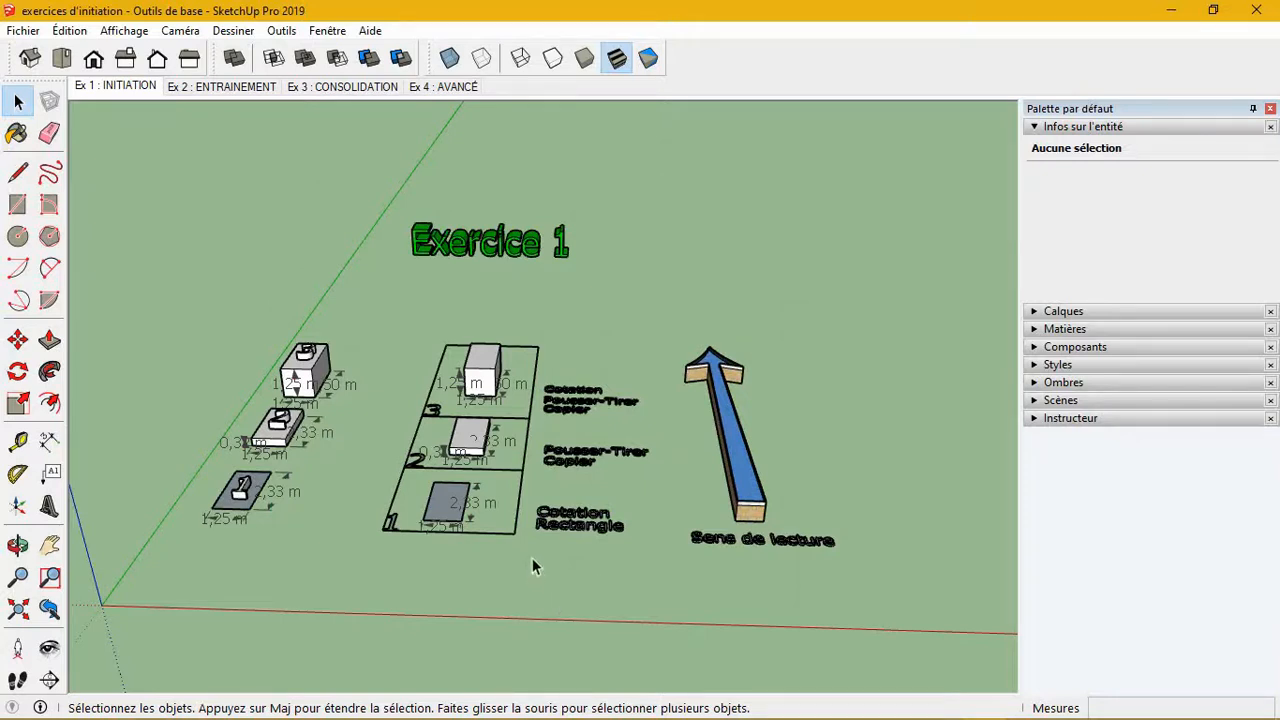
{"action": "left_click", "coordinate": [216, 89]}
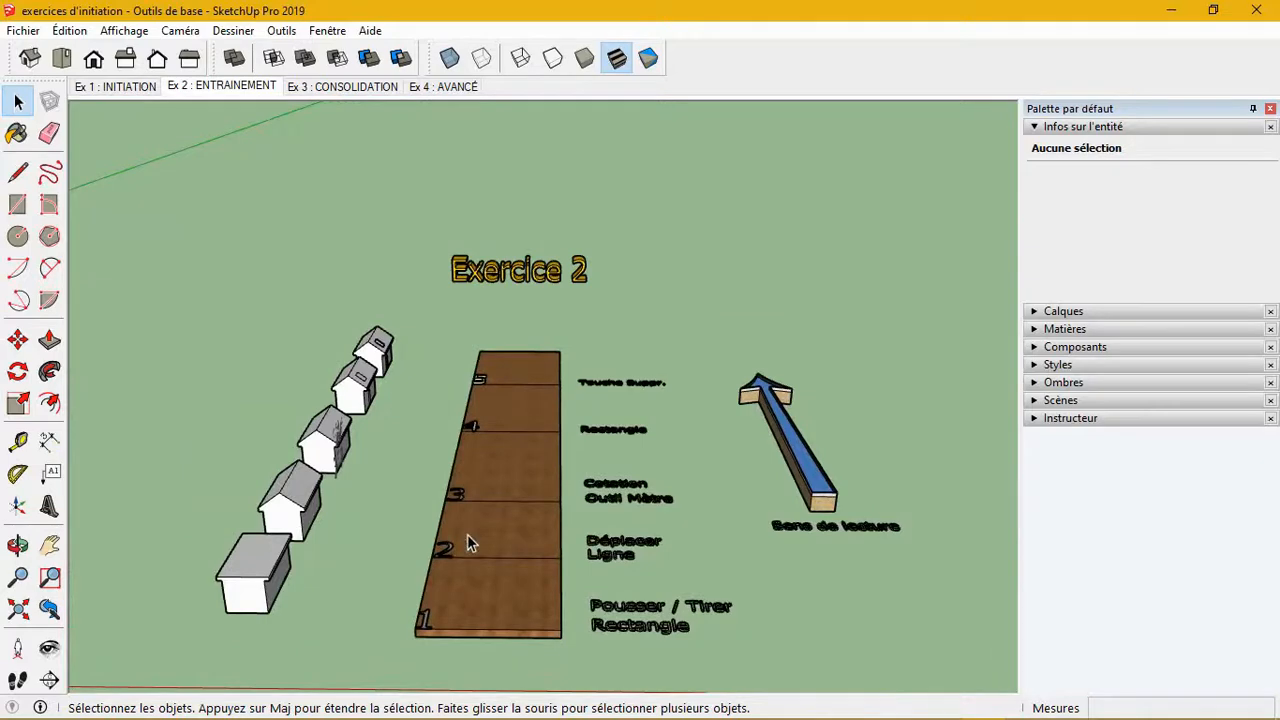
- Examine the row of sample houses in Exercise 2, in particular the openings in the roof and wall of the last house
{"action": "middle_click_drag", "start_coordinate": [467, 534], "coordinate": [361, 539]}
{"action": "scroll", "coordinate": [361, 539], "scroll_direction": "up", "scroll_amount": 3}
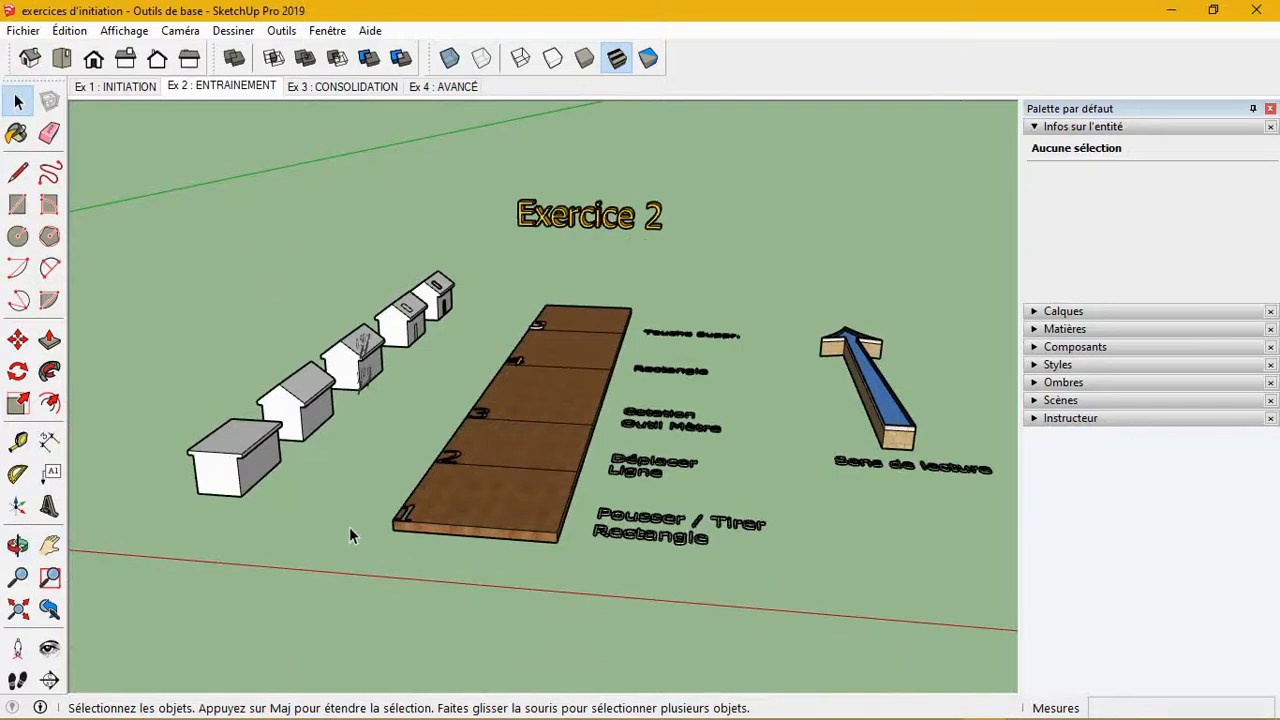
{"action": "scroll", "coordinate": [433, 267], "scroll_direction": "up", "scroll_amount": 5}
{"action": "scroll", "coordinate": [418, 363], "scroll_direction": "up", "scroll_amount": 1}
{"action": "scroll", "coordinate": [604, 318], "scroll_direction": "down", "scroll_amount": 3}
{"action": "middle_click_drag", "start_coordinate": [652, 356], "coordinate": [278, 425]}
{"action": "scroll", "coordinate": [650, 357], "scroll_direction": "up", "scroll_amount": 6}
{"action": "middle_click_drag", "start_coordinate": [683, 277], "coordinate": [680, 422]}
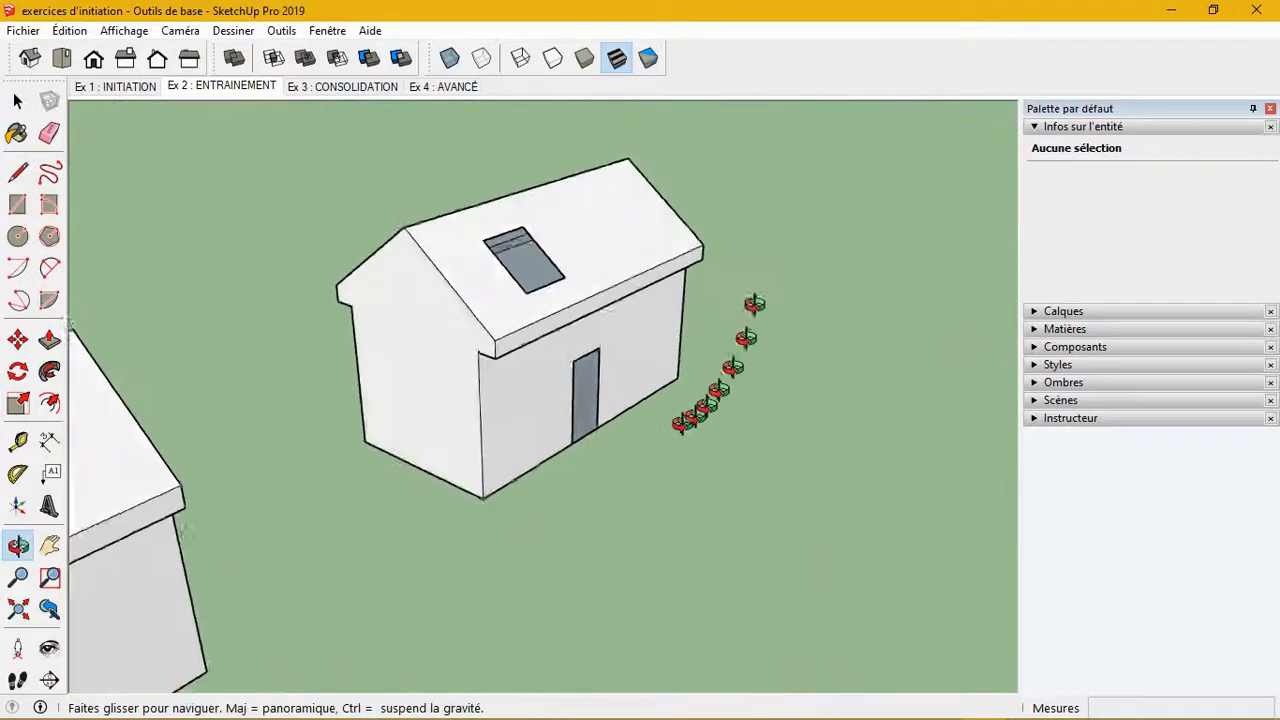
{"action": "key", "text": "space"}
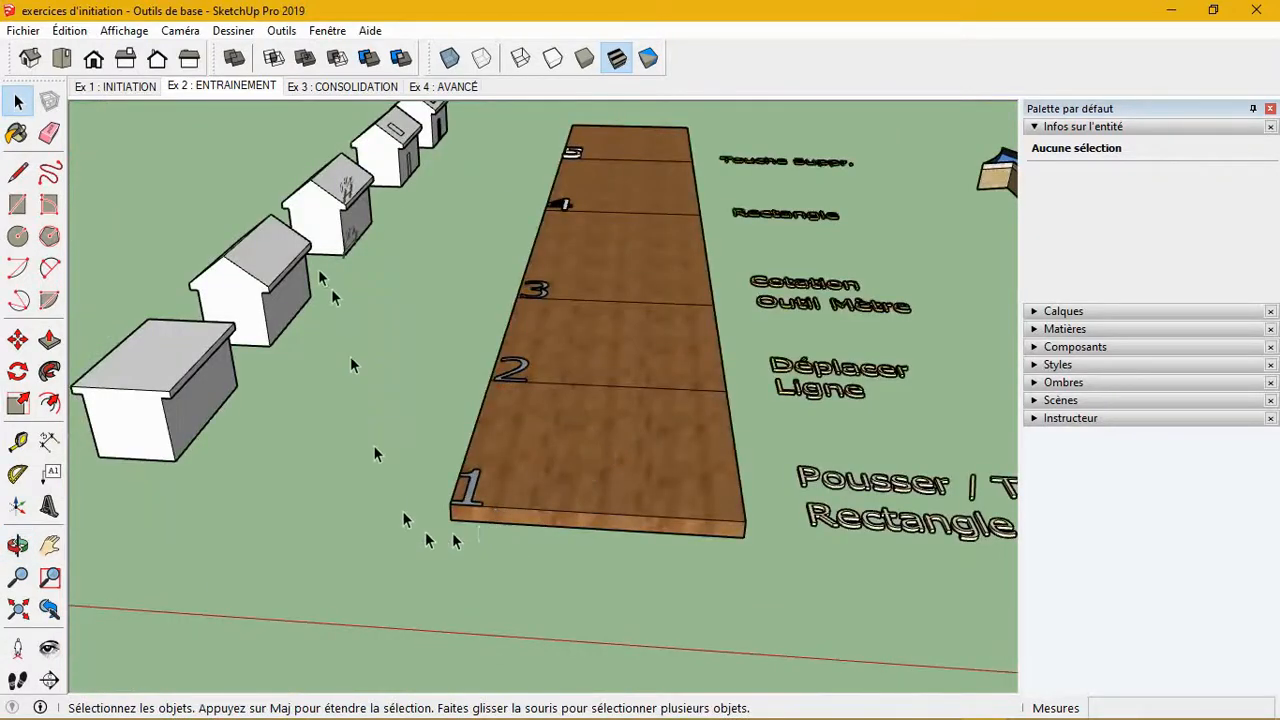
- Examine the dimensions on the third sample house and the tool labels beside the numbered cells of Exercise 2
{"action": "scroll", "coordinate": [345, 330], "scroll_direction": "down", "scroll_amount": 3}
{"action": "scroll", "coordinate": [360, 300], "scroll_direction": "up", "scroll_amount": 8}
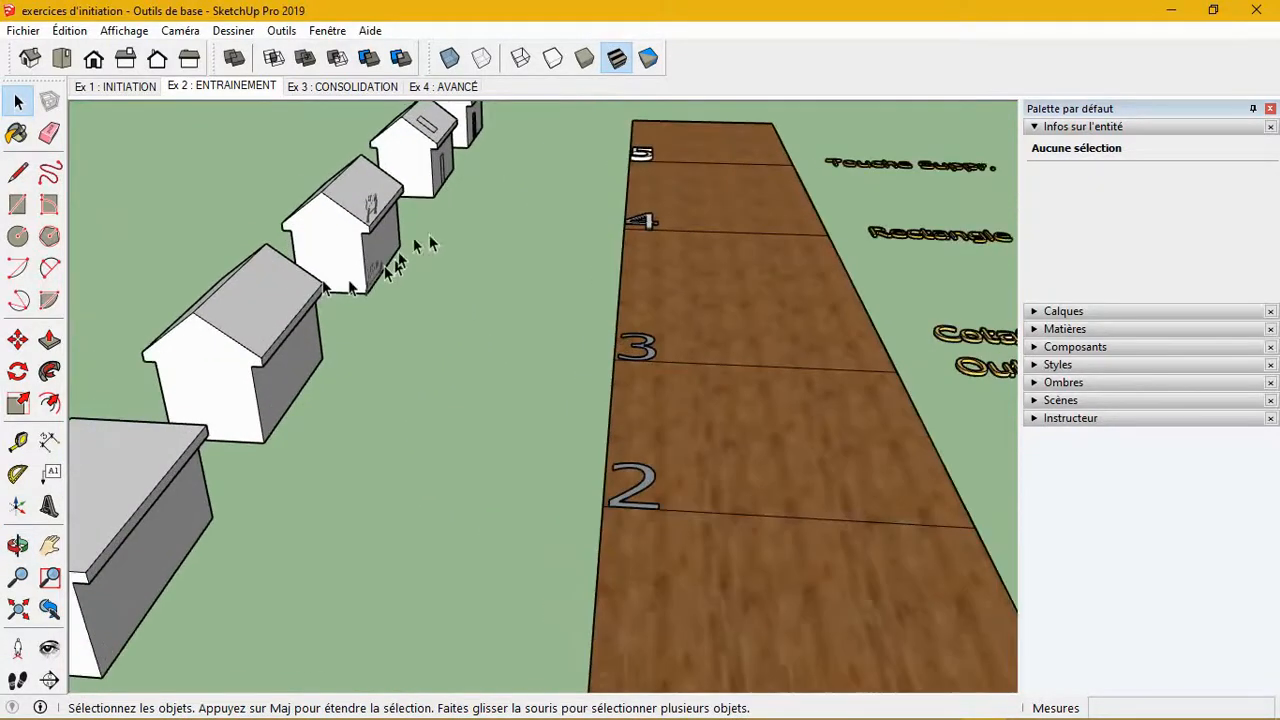
{"action": "scroll", "coordinate": [415, 258], "scroll_direction": "up", "scroll_amount": 3}
{"action": "middle_click_drag", "start_coordinate": [429, 257], "coordinate": [271, 251]}
{"action": "scroll", "coordinate": [460, 185], "scroll_direction": "up", "scroll_amount": 5}
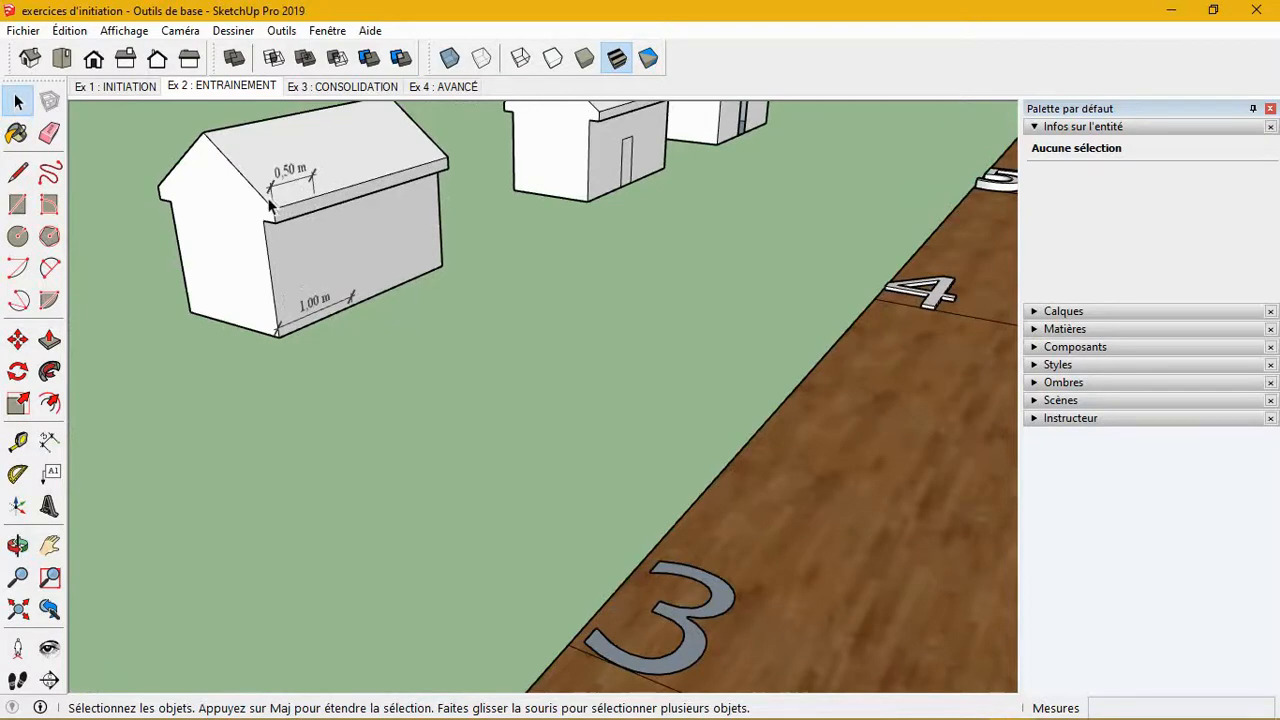
{"action": "scroll", "coordinate": [600, 357], "scroll_direction": "down", "scroll_amount": 5}
{"action": "middle_click_drag", "start_coordinate": [450, 580], "coordinate": [805, 660]}
{"action": "scroll", "coordinate": [868, 568], "scroll_direction": "up", "scroll_amount": 3}
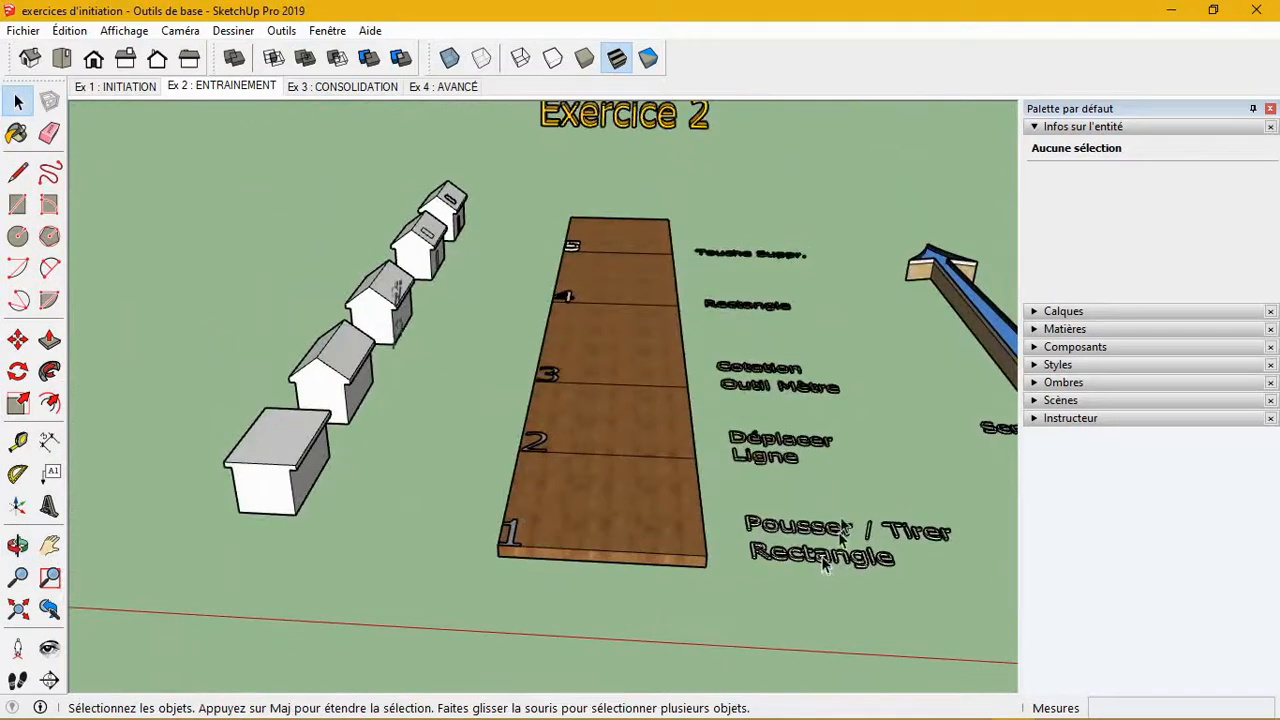
- Draw a rectangle of about 2,07 m by 1,28 m on cell 1 of the Exercise 2 board
{"action": "scroll", "coordinate": [640, 490], "scroll_direction": "up", "scroll_amount": 3}
{"action": "key", "text": "p"}
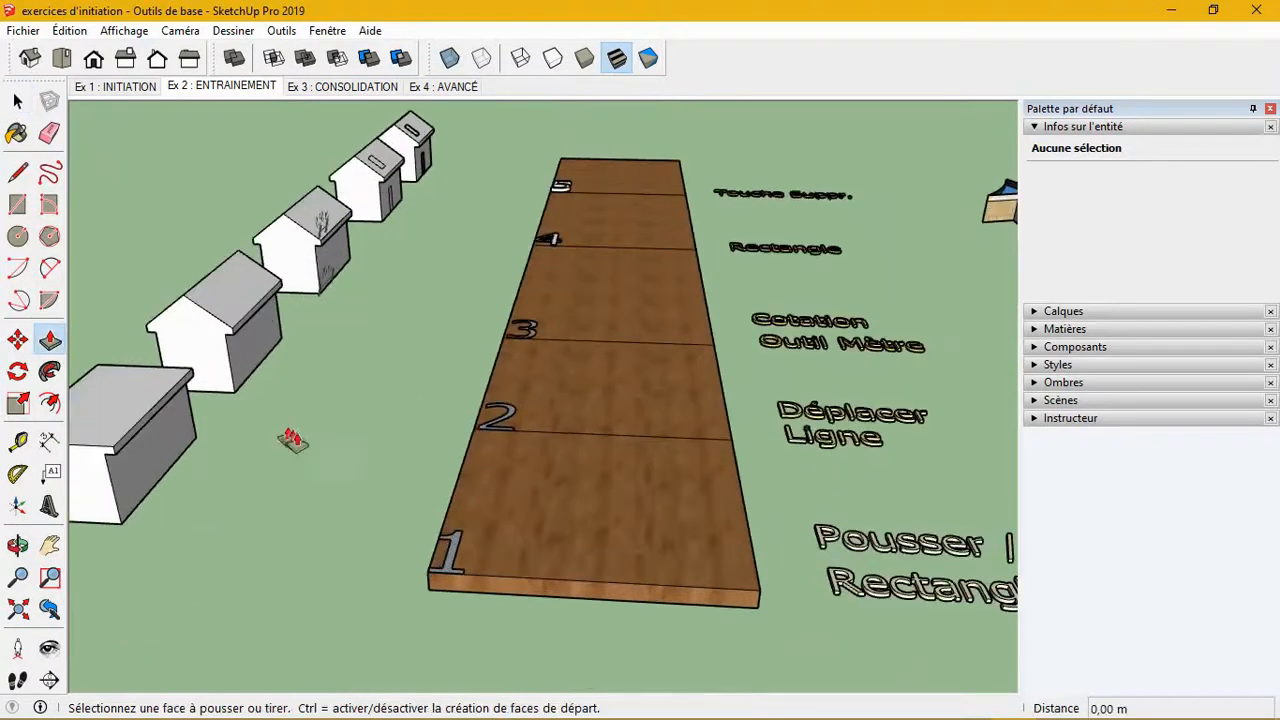
{"action": "left_click", "coordinate": [17, 207]}
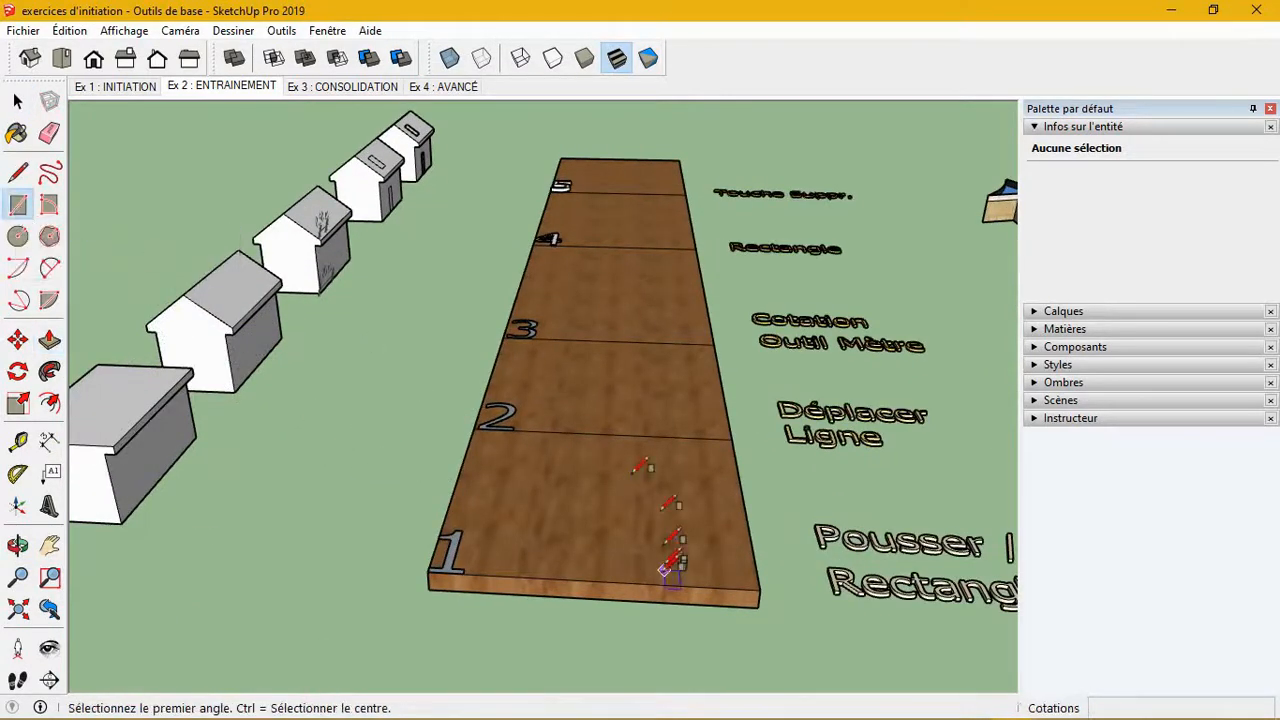
{"action": "left_click", "coordinate": [541, 541]}
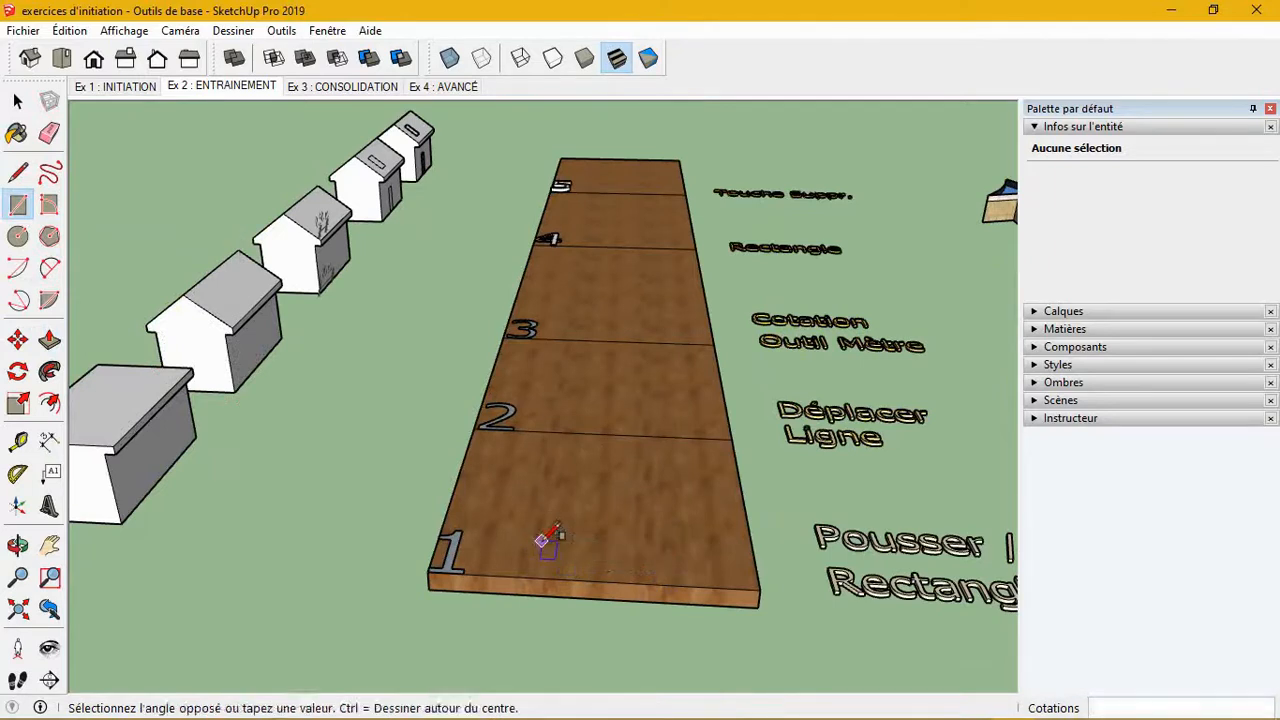
{"action": "left_click", "coordinate": [637, 465]}
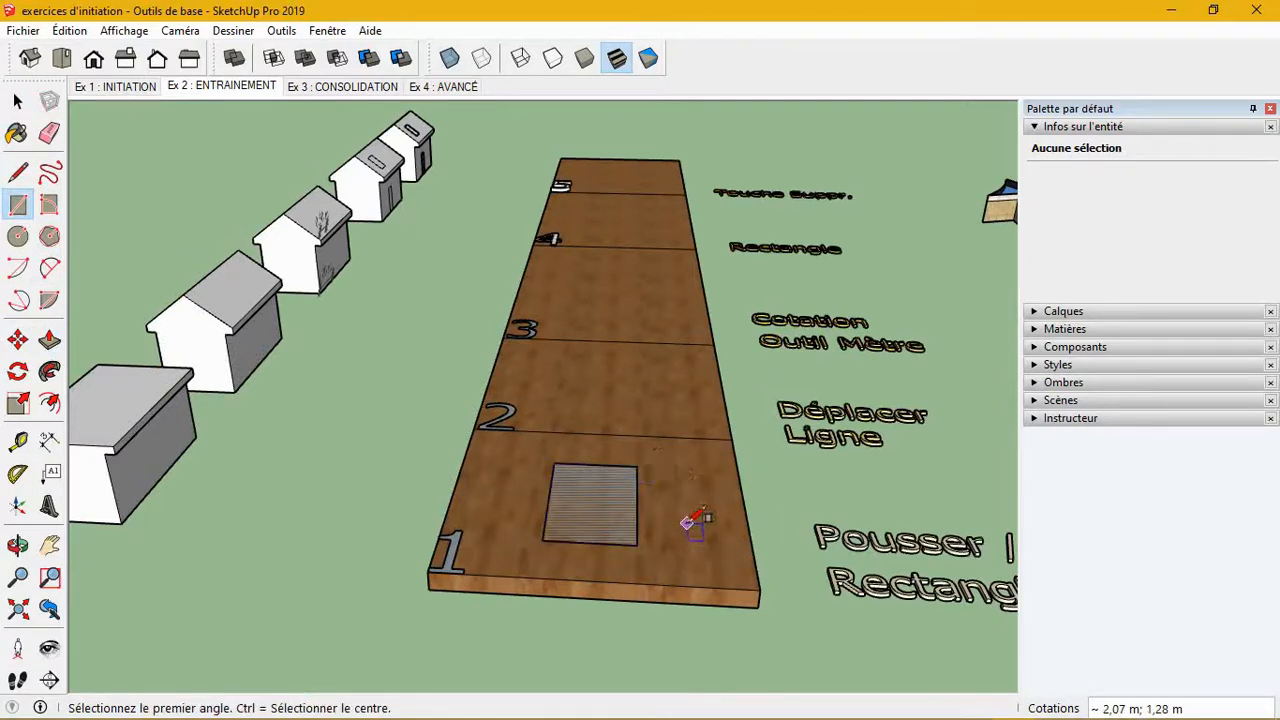
- Push/Pull the rectangle on cell 1 upward by 1,31 m into a block
{"action": "key", "text": "p"}
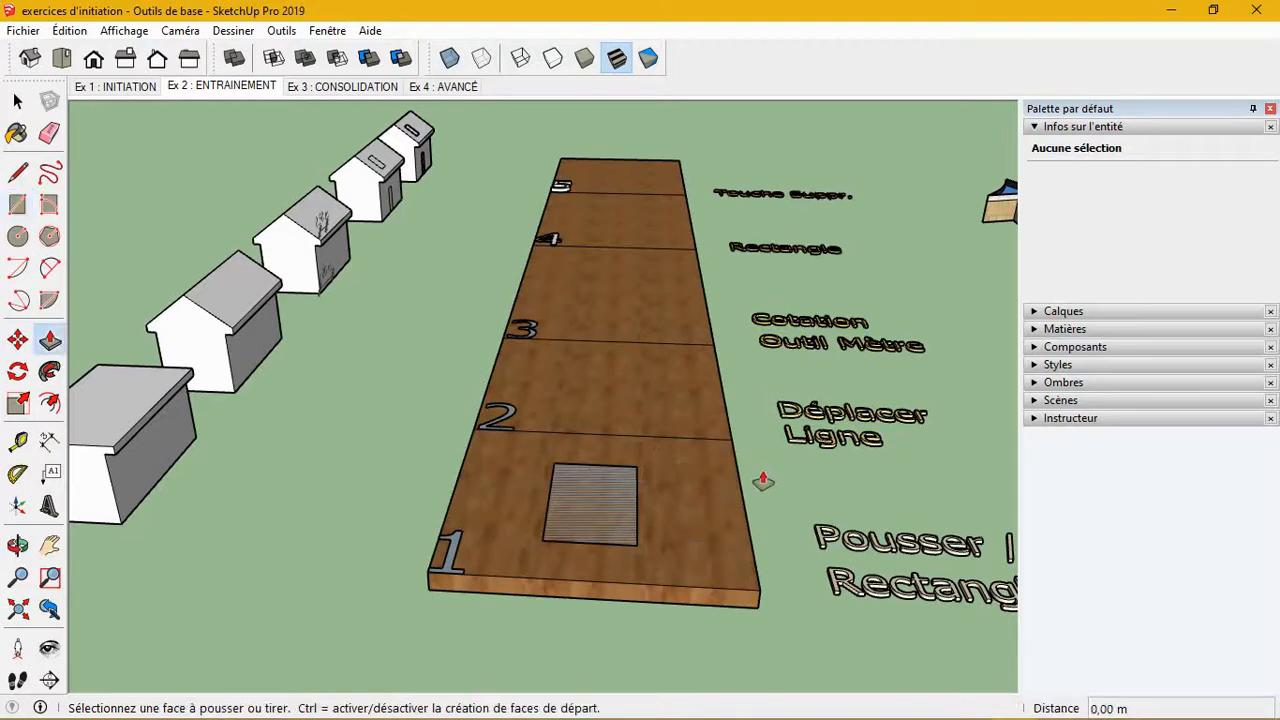
{"action": "left_click", "coordinate": [575, 515]}
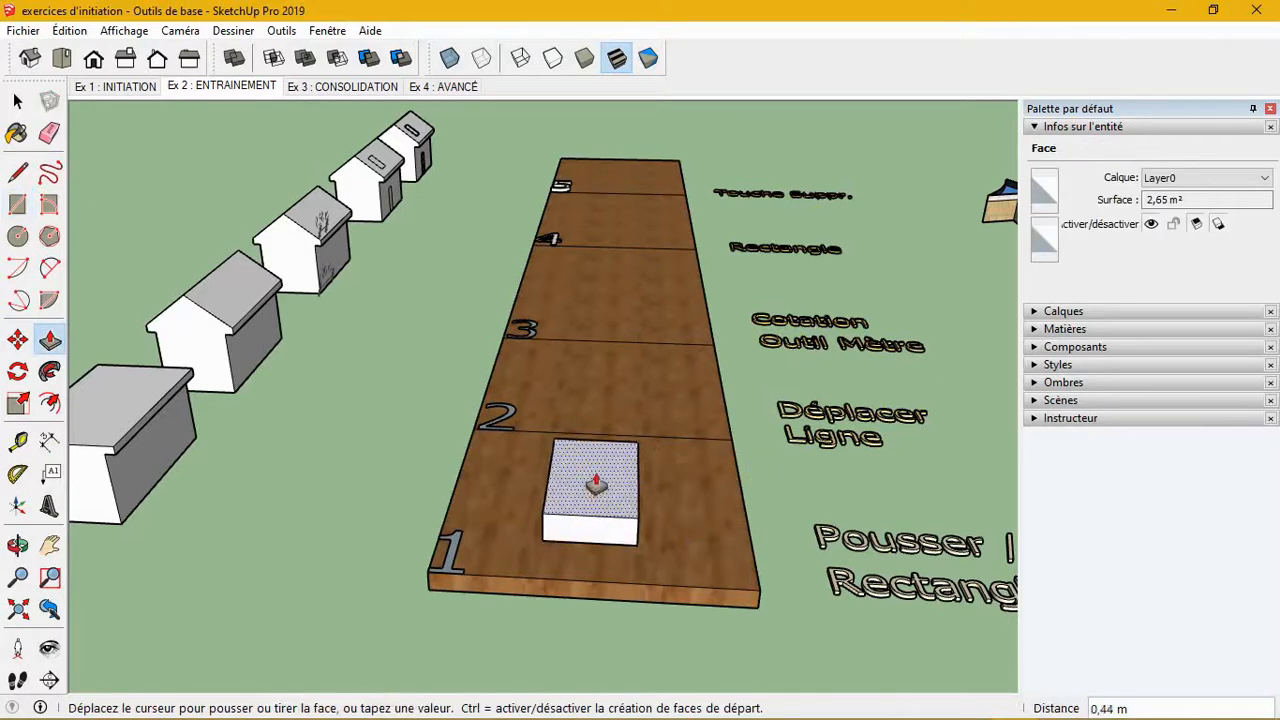
{"action": "left_click", "coordinate": [605, 430]}
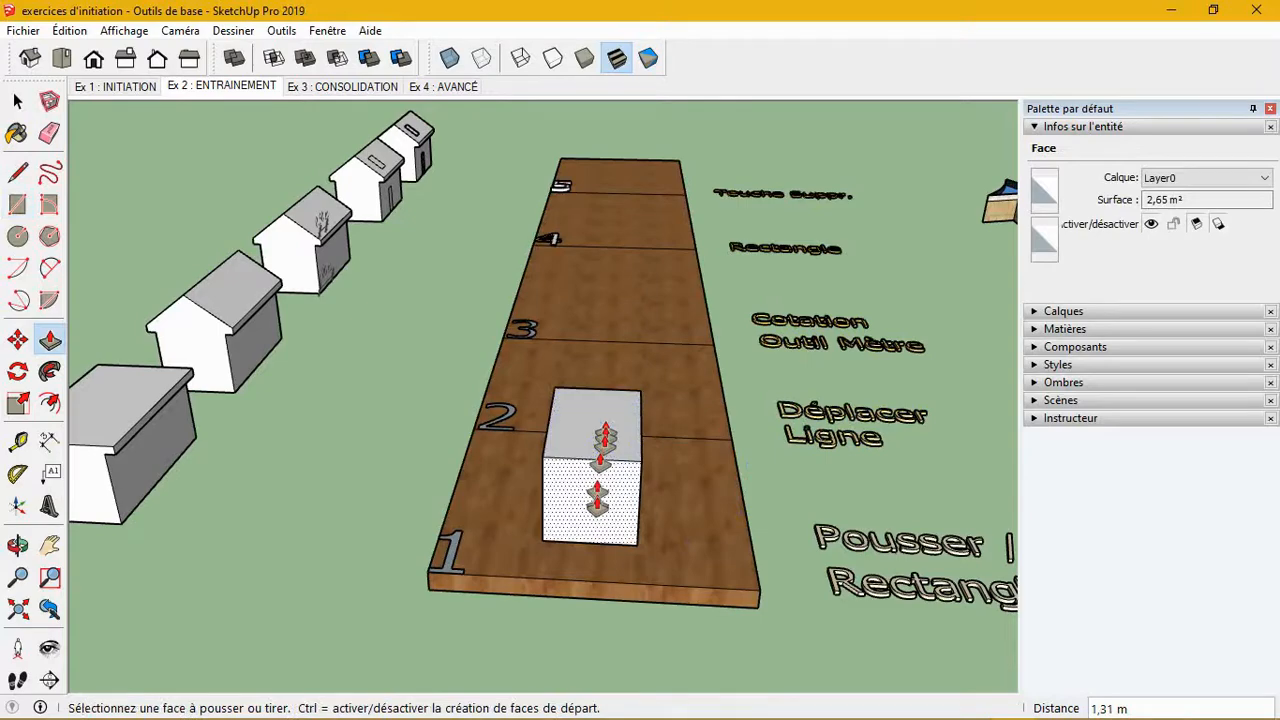
- Draw a full-length rectangular strip about 0,16 m high along the upper edge of the block's long side wall
{"action": "scroll", "coordinate": [486, 500], "scroll_direction": "down", "scroll_amount": 3}
{"action": "scroll", "coordinate": [312, 458], "scroll_direction": "up", "scroll_amount": 4}
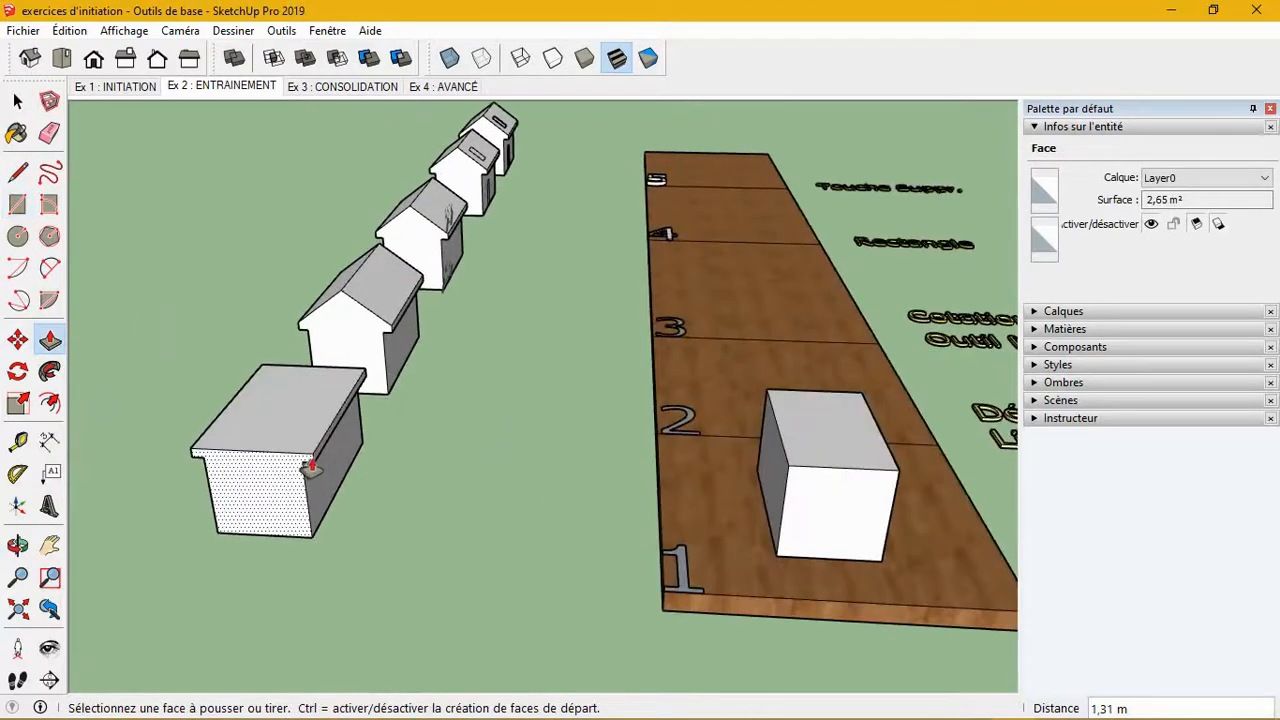
{"action": "middle_click_drag", "start_coordinate": [114, 443], "coordinate": [414, 480]}
{"action": "scroll", "coordinate": [486, 449], "scroll_direction": "up", "scroll_amount": 3}
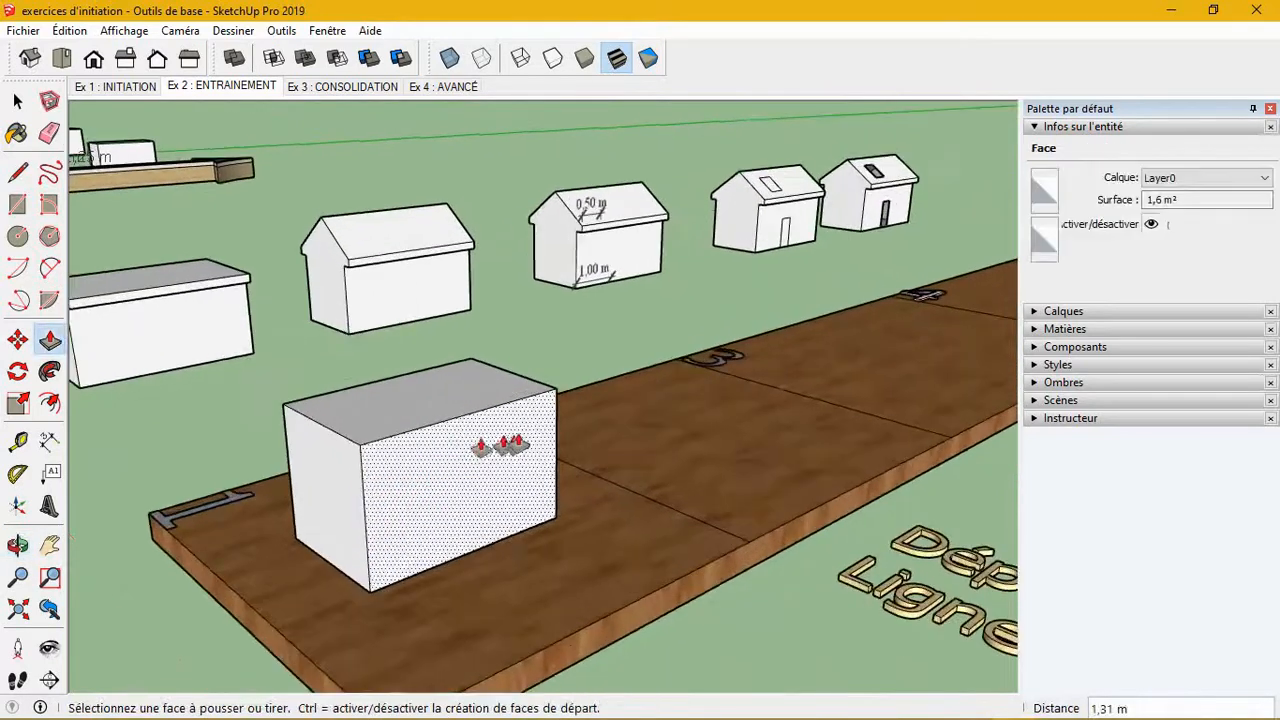
{"action": "key", "text": "r"}
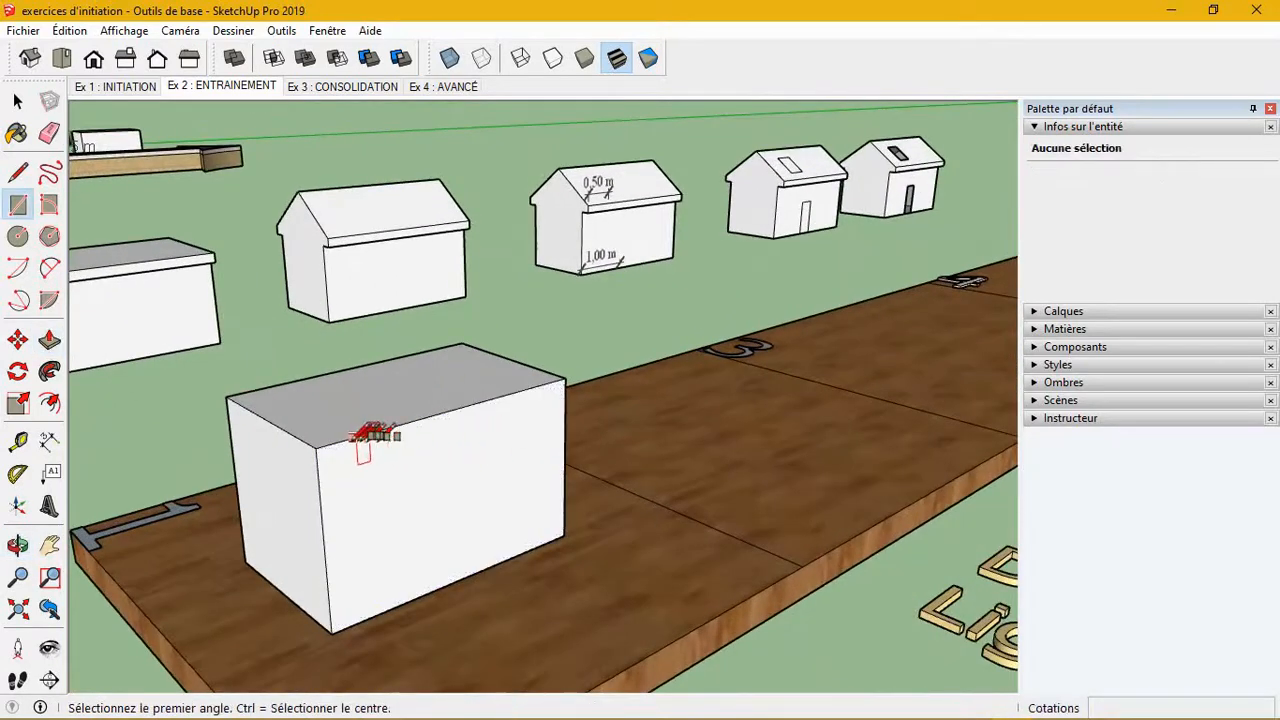
{"action": "left_click", "coordinate": [316, 447]}
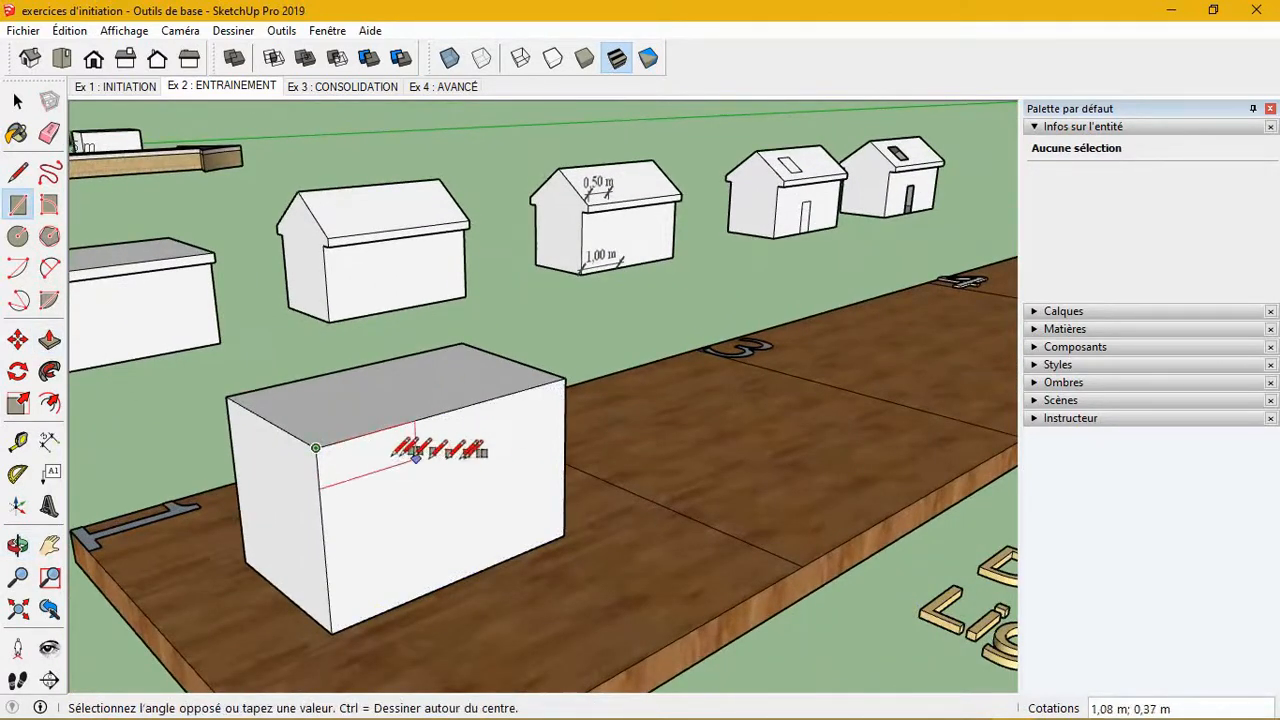
{"action": "scroll", "coordinate": [556, 420], "scroll_direction": "up", "scroll_amount": 3}
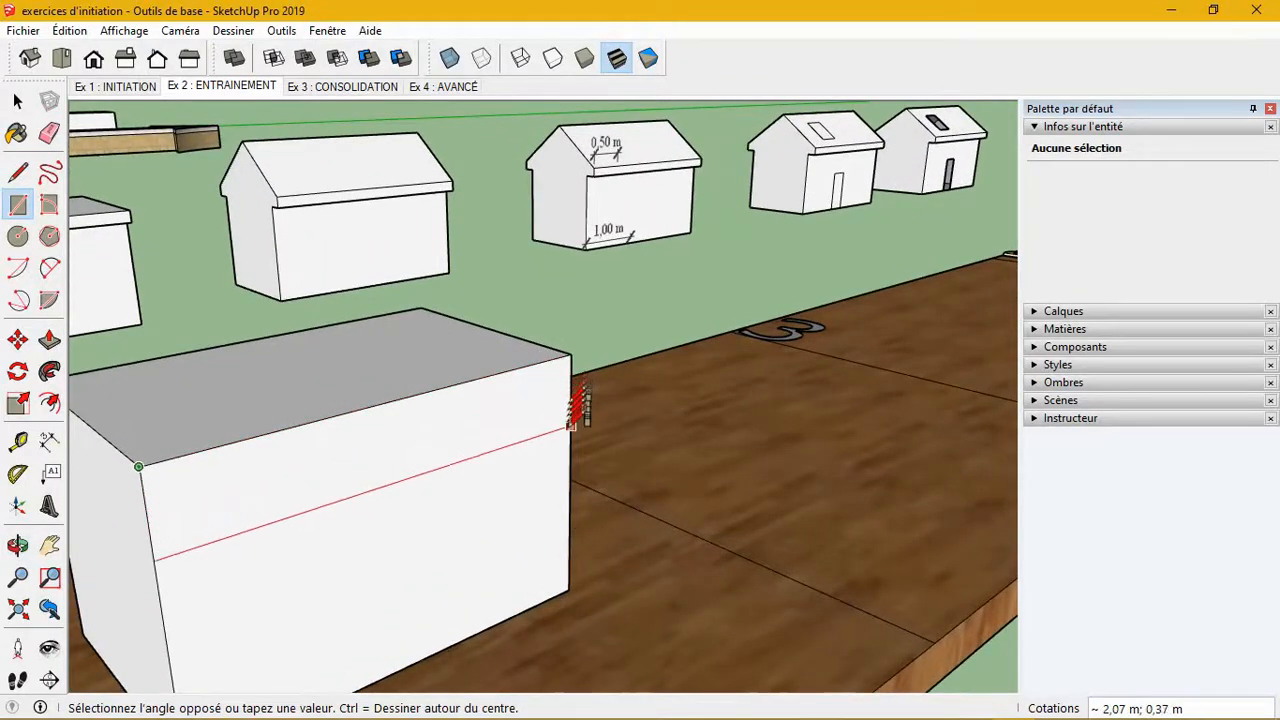
{"action": "left_click", "coordinate": [572, 383]}
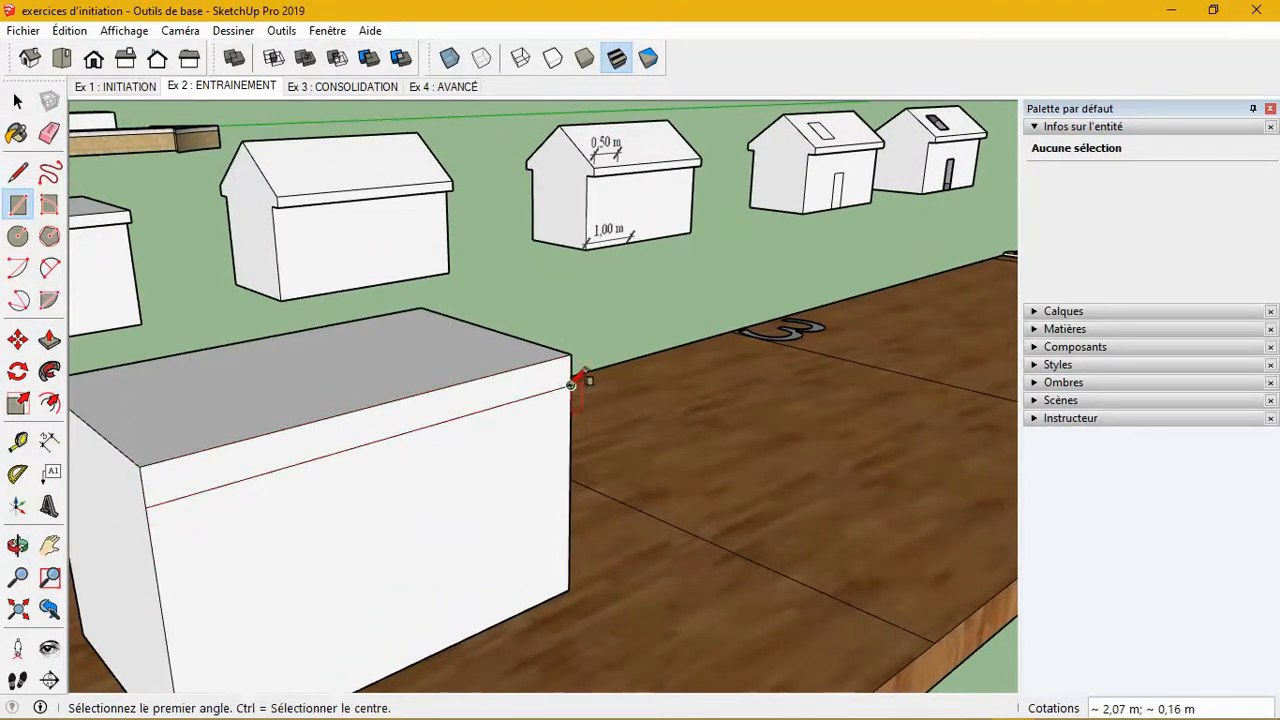
- Copy the strip's face and edges from its upper corner to the matching corner of the block's opposite long wall
{"action": "key", "text": "space"}
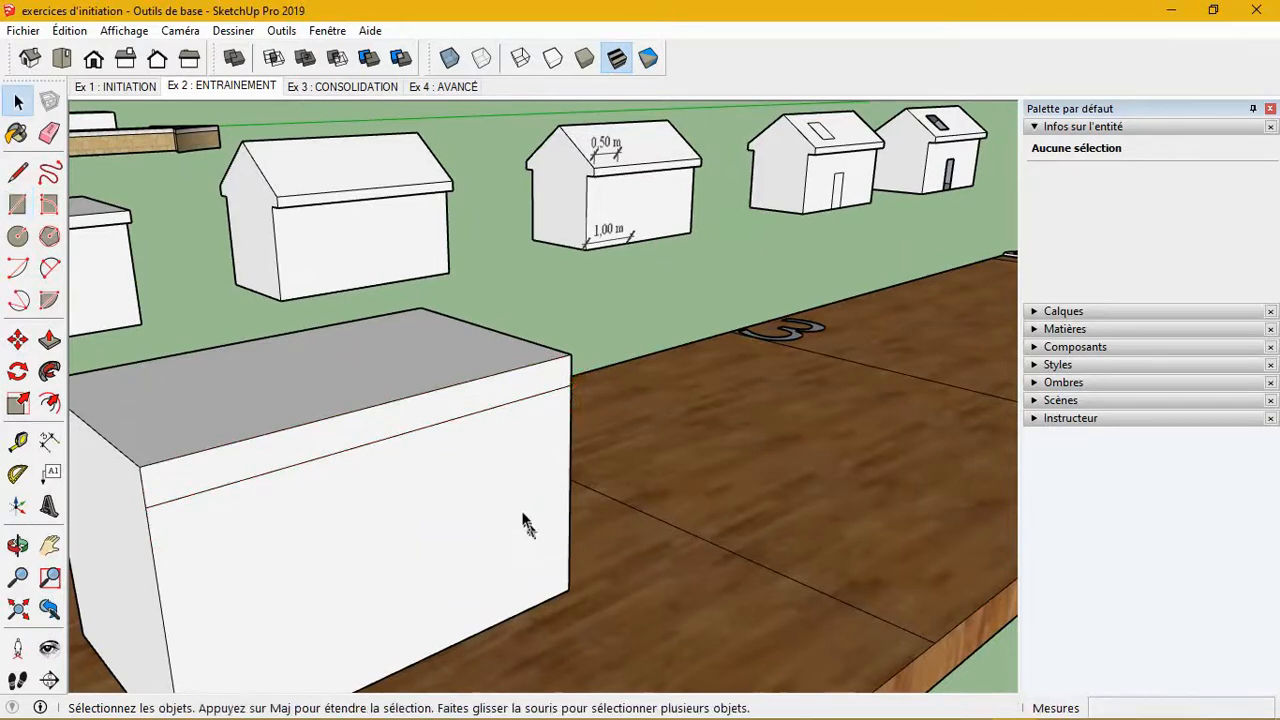
{"action": "double_click", "coordinate": [440, 413]}
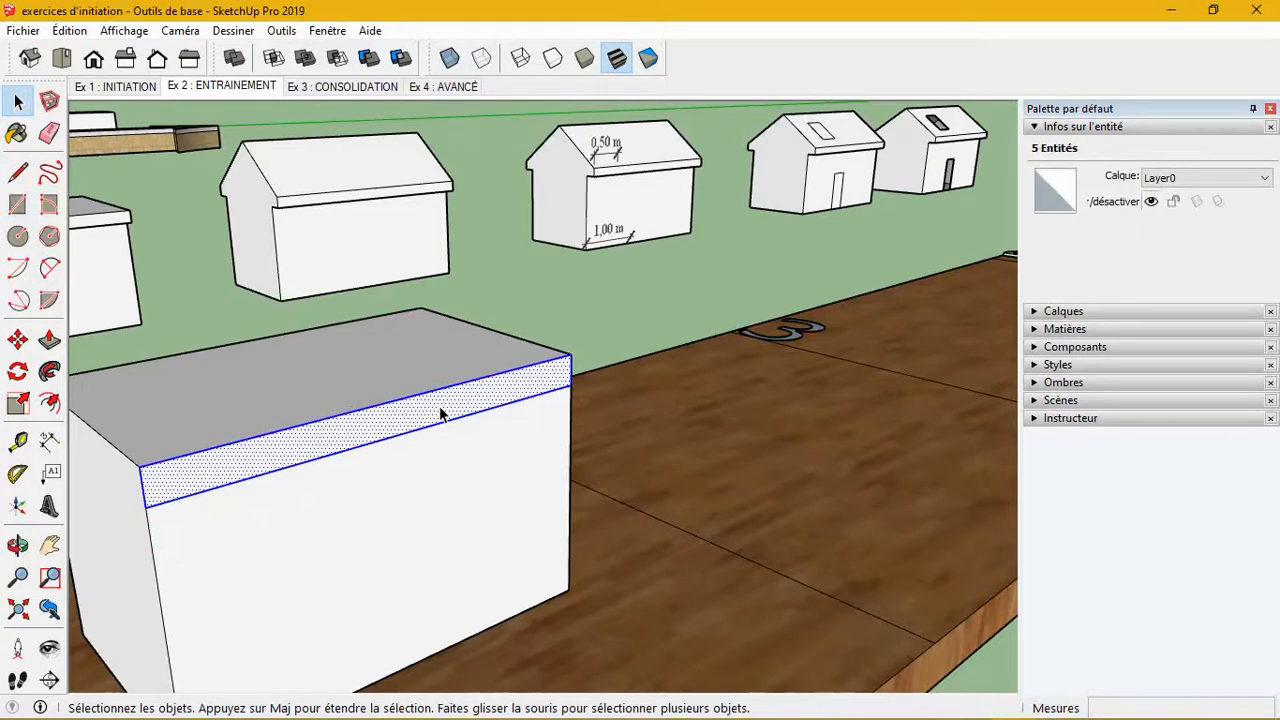
{"action": "key", "text": "m"}
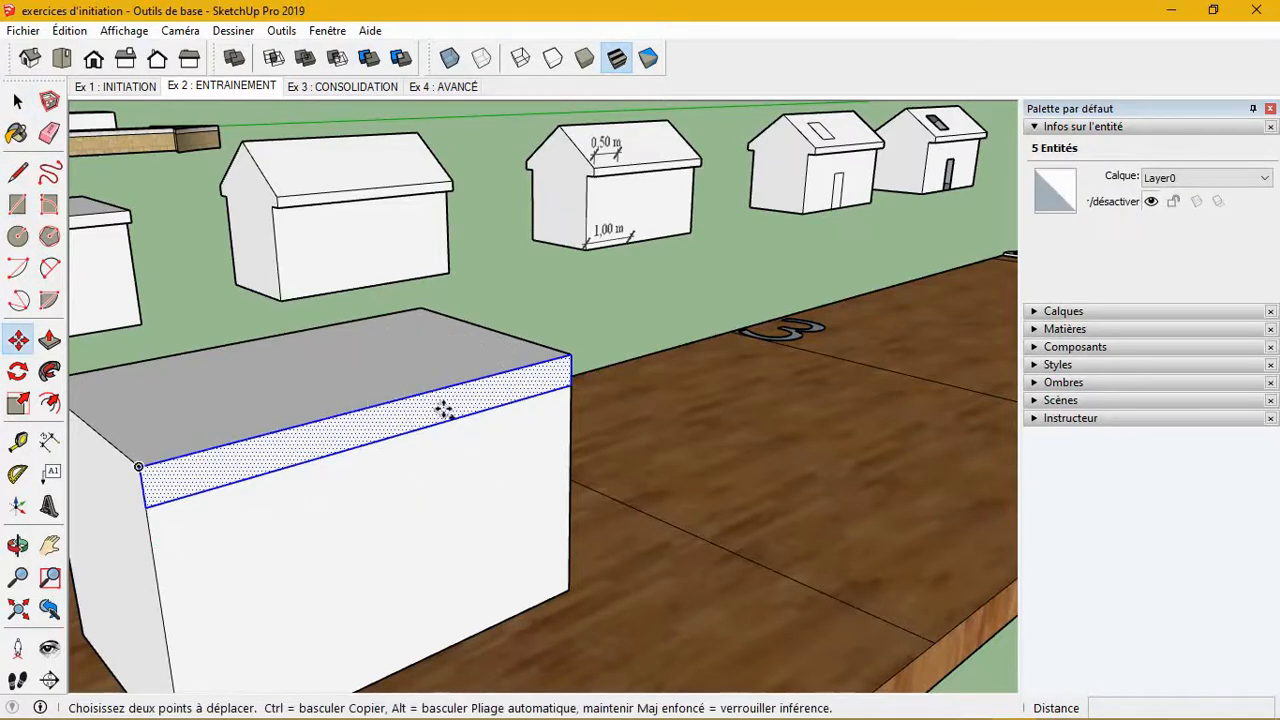
{"action": "left_click", "coordinate": [139, 467]}
{"action": "middle_click_drag", "start_coordinate": [188, 520], "coordinate": [634, 531]}
{"action": "scroll", "coordinate": [610, 485], "scroll_direction": "down", "scroll_amount": 1}
{"action": "middle_click_drag", "start_coordinate": [625, 488], "coordinate": [823, 482]}
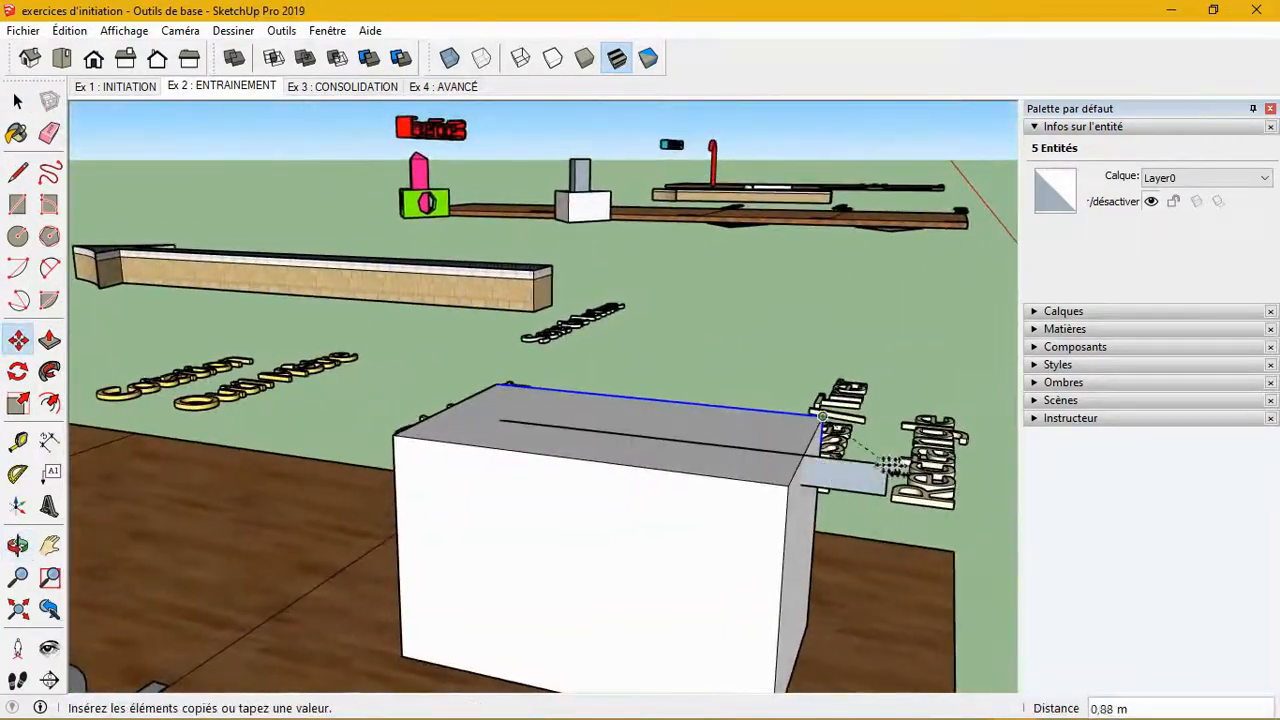
{"action": "left_click", "coordinate": [789, 489]}
{"action": "middle_click_drag", "start_coordinate": [766, 535], "coordinate": [140, 520]}
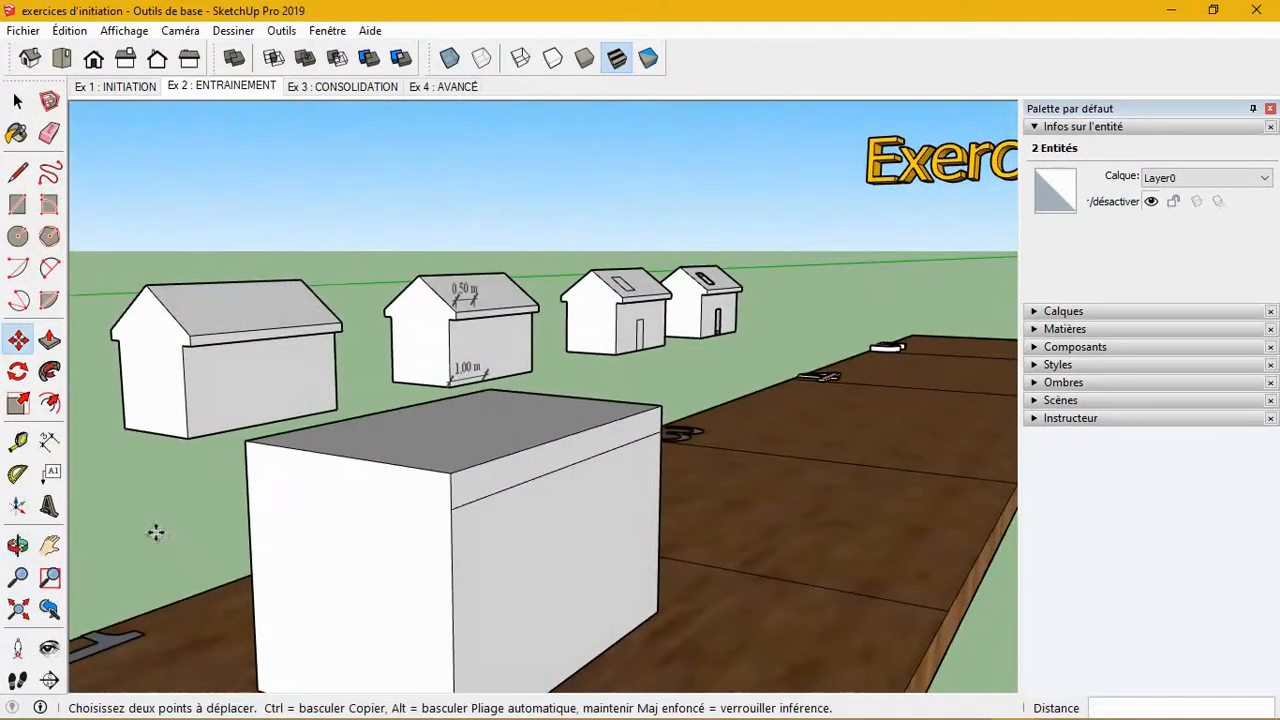
- Push/Pull the strip on one long wall outward by 0,12 m to form the roof overhang
{"action": "key", "text": "p"}
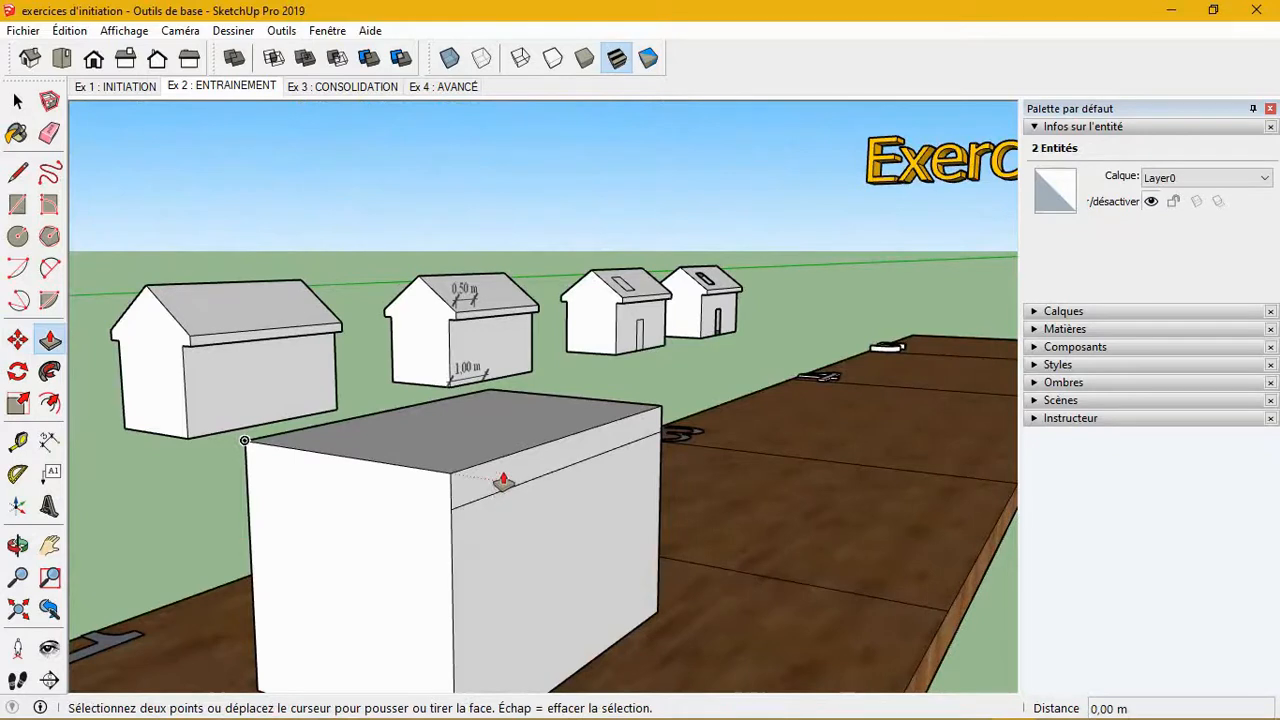
{"action": "left_click", "coordinate": [520, 481]}
{"action": "key", "text": "space"}
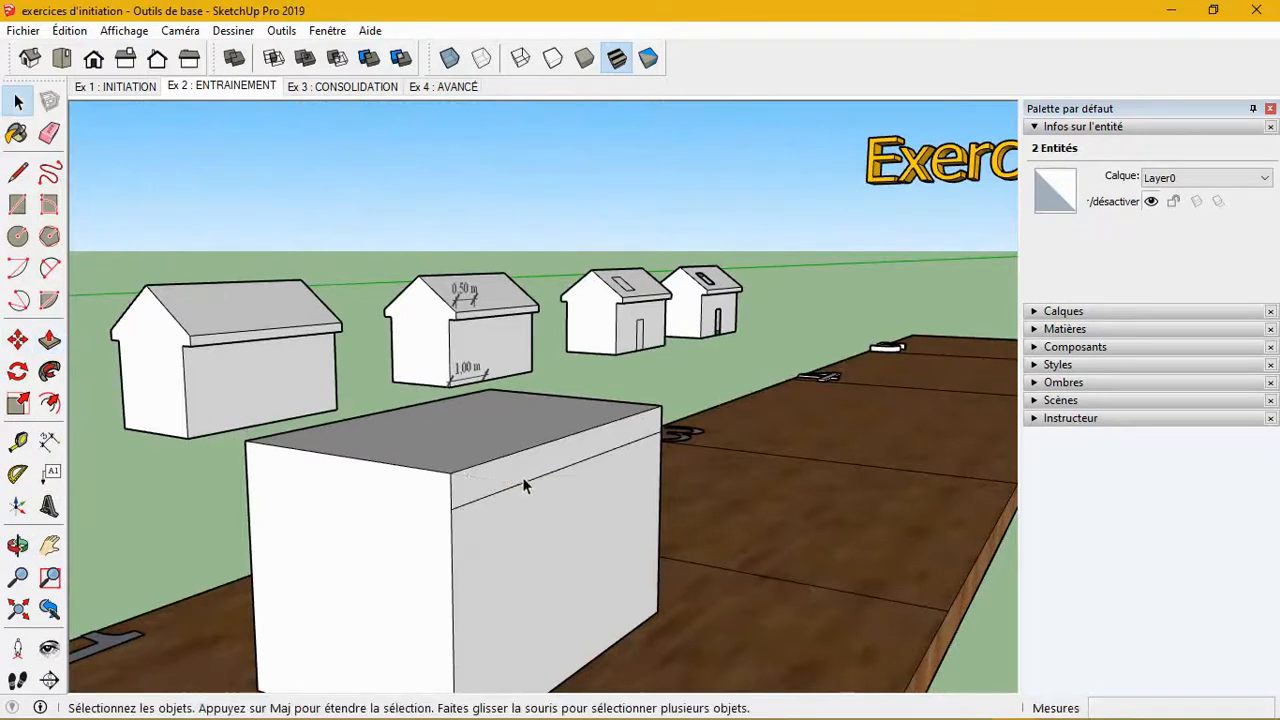
{"action": "left_click", "coordinate": [548, 390]}
{"action": "left_click", "coordinate": [572, 450]}
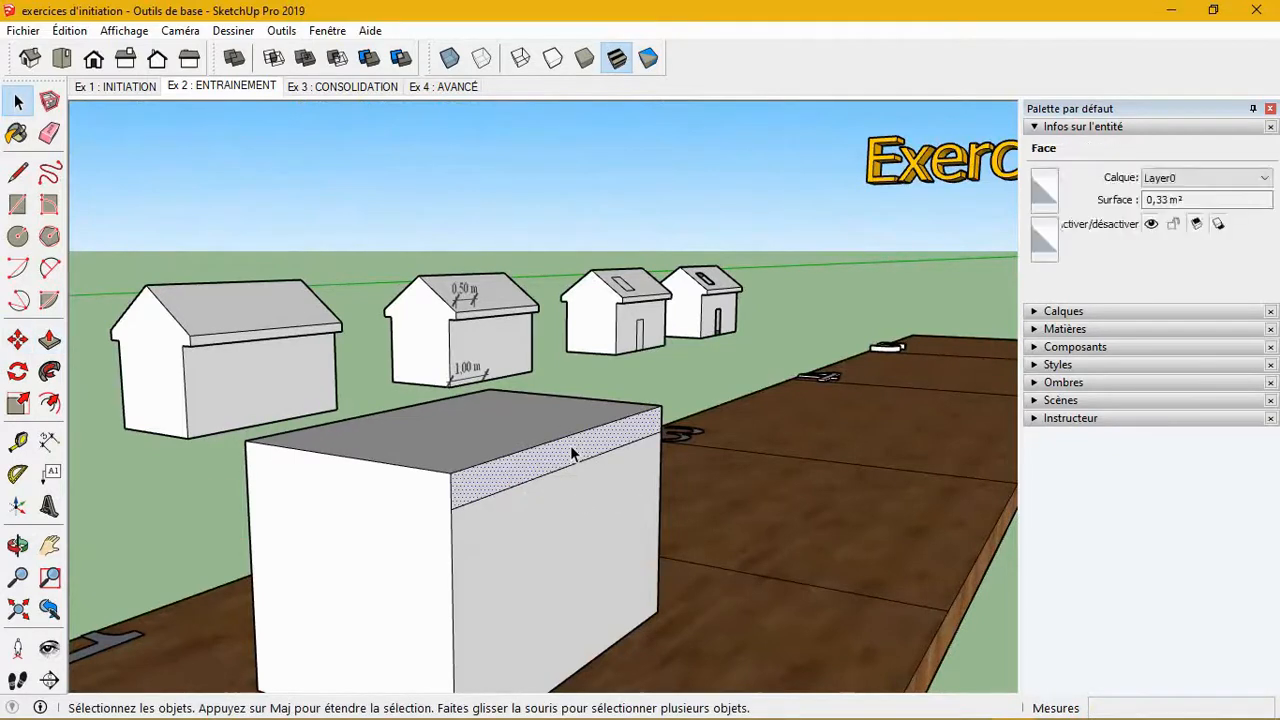
{"action": "key", "text": "p"}
{"action": "left_click", "coordinate": [574, 454]}
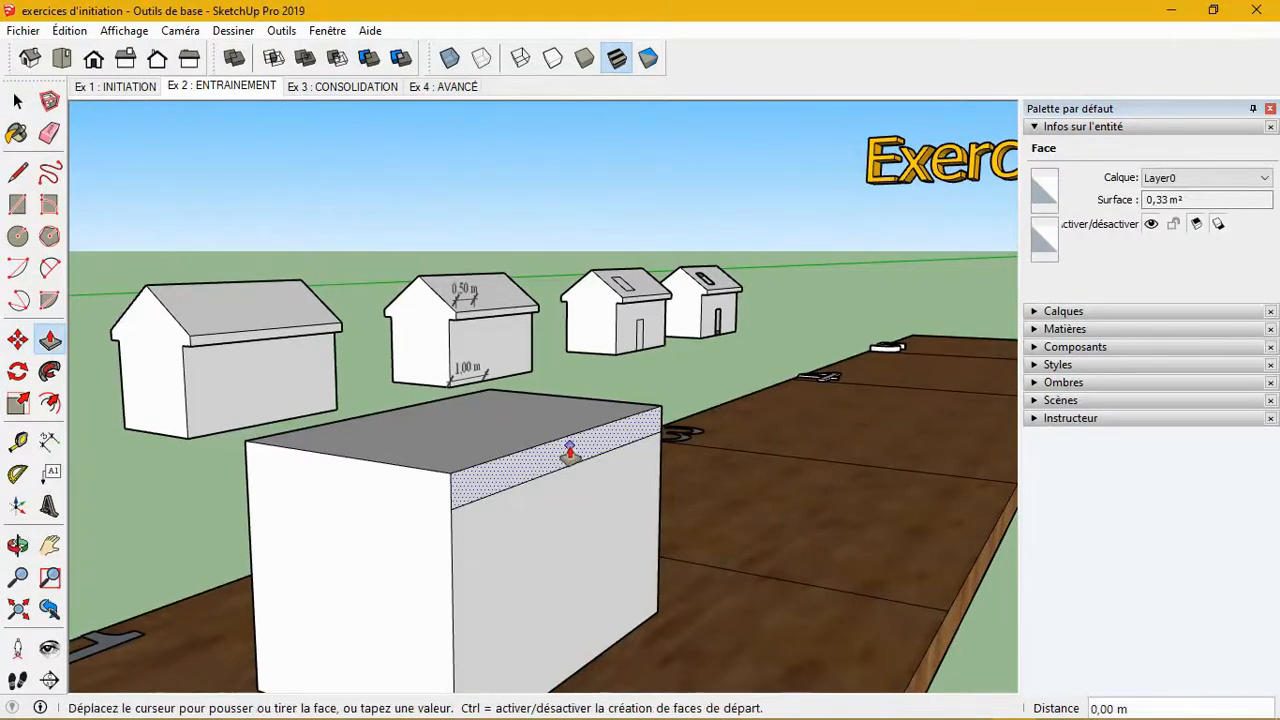
{"action": "left_click", "coordinate": [588, 458]}
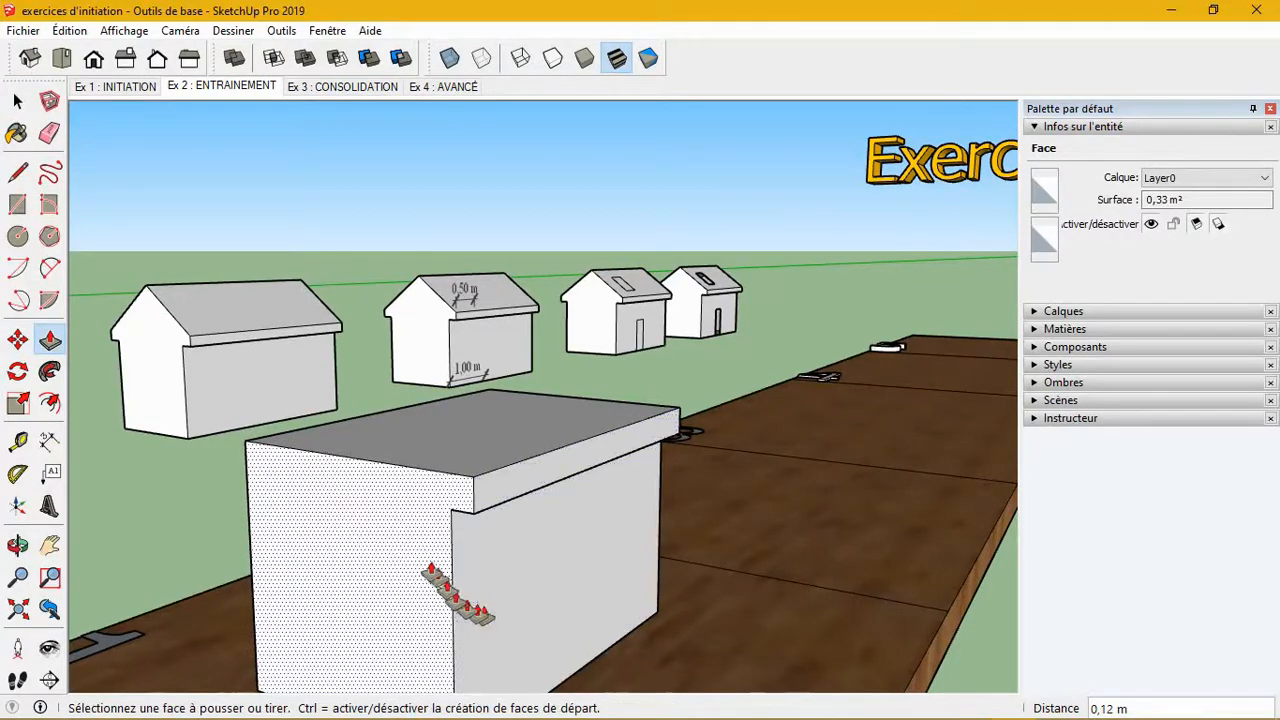
- Push/Pull the copied strip on the opposite long wall outward by the same 0,12 m
{"action": "middle_click_drag", "start_coordinate": [366, 543], "coordinate": [883, 513]}
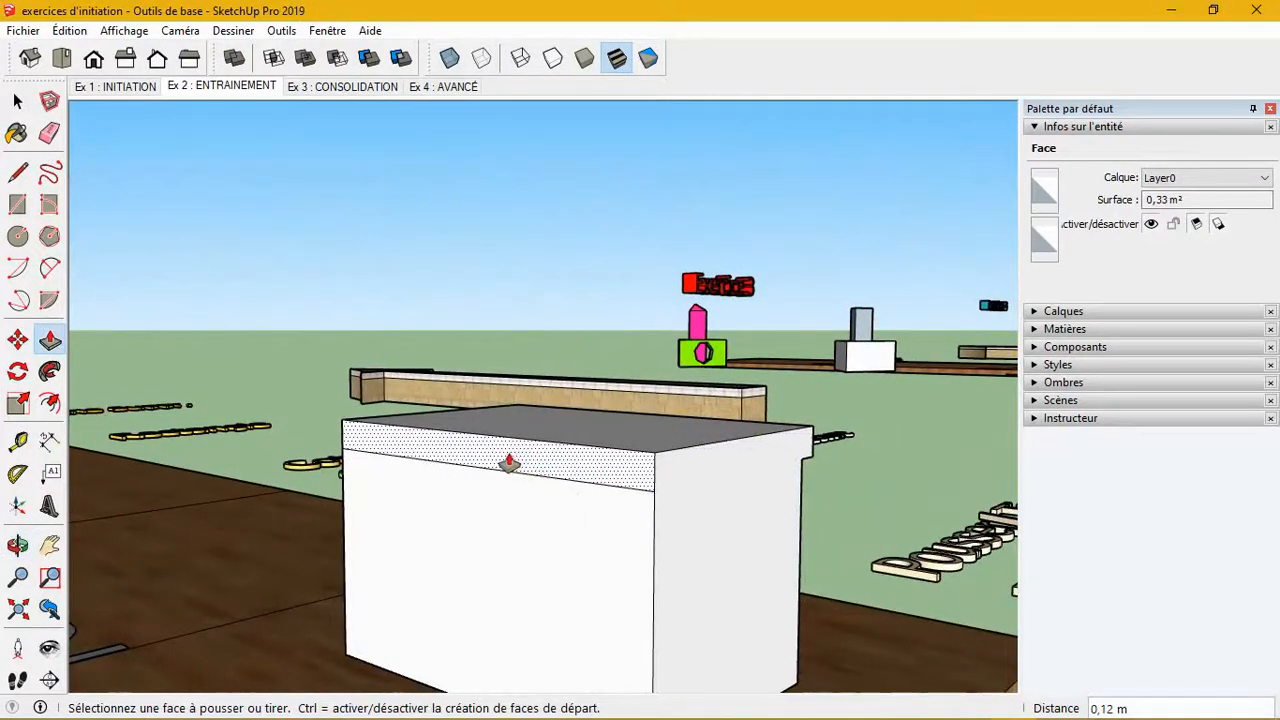
{"action": "middle_click_drag", "start_coordinate": [509, 462], "coordinate": [414, 480]}
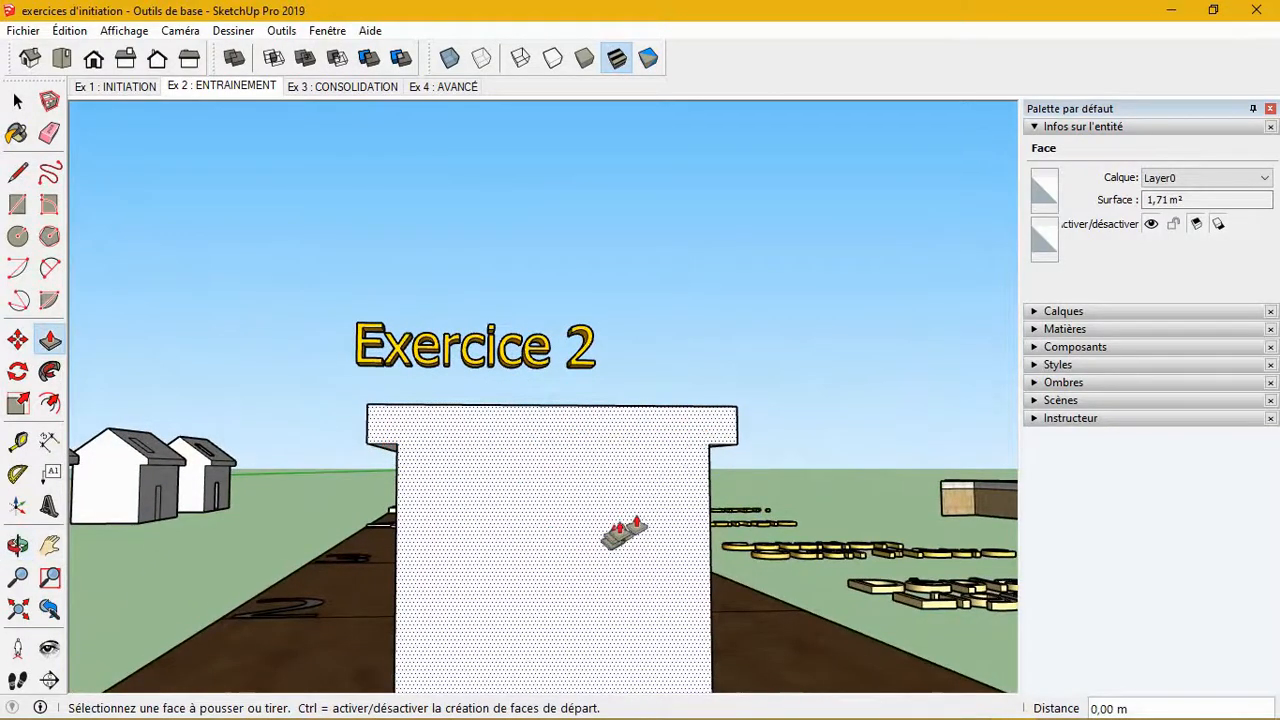
{"action": "scroll", "coordinate": [645, 551], "scroll_direction": "down", "scroll_amount": 2}
{"action": "scroll", "coordinate": [645, 552], "scroll_direction": "down", "scroll_amount": 1}
{"action": "key", "text": "p"}
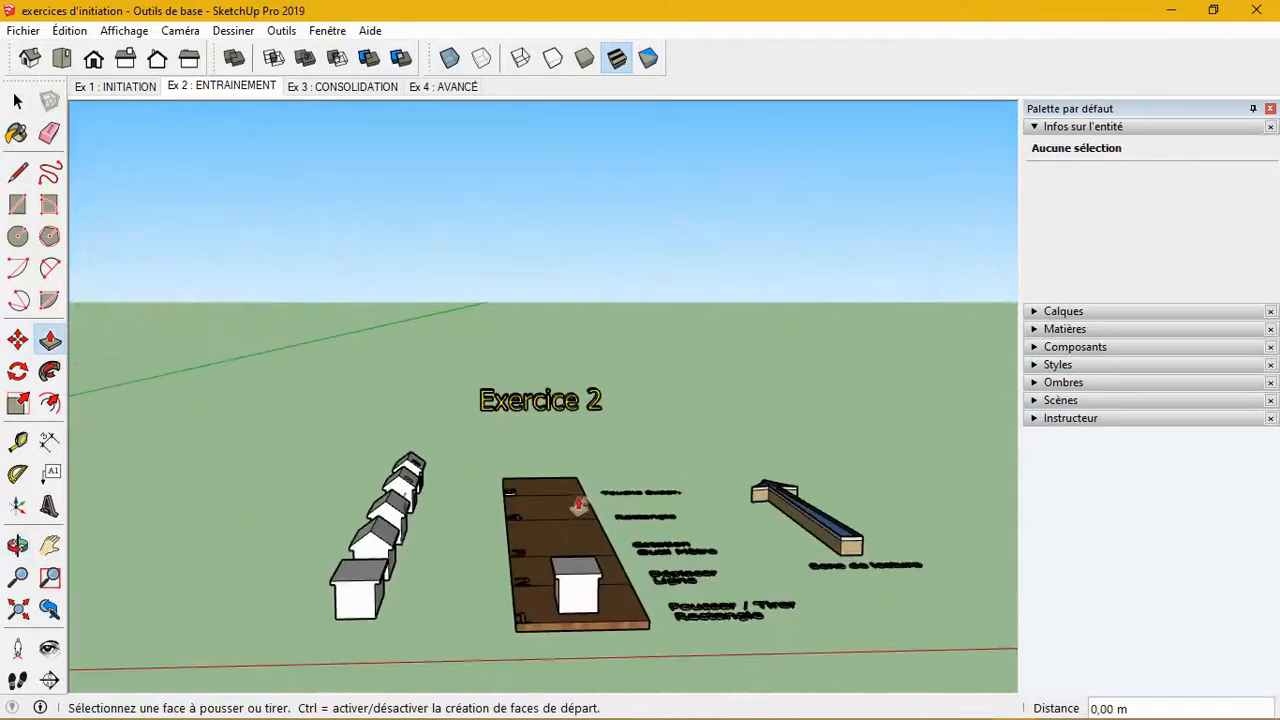
- Select the whole block on cell 1 and copy it about 3,79 m along the board onto cell 2
{"action": "scroll", "coordinate": [560, 569], "scroll_direction": "up", "scroll_amount": 3}
{"action": "scroll", "coordinate": [555, 560], "scroll_direction": "down", "scroll_amount": 4}
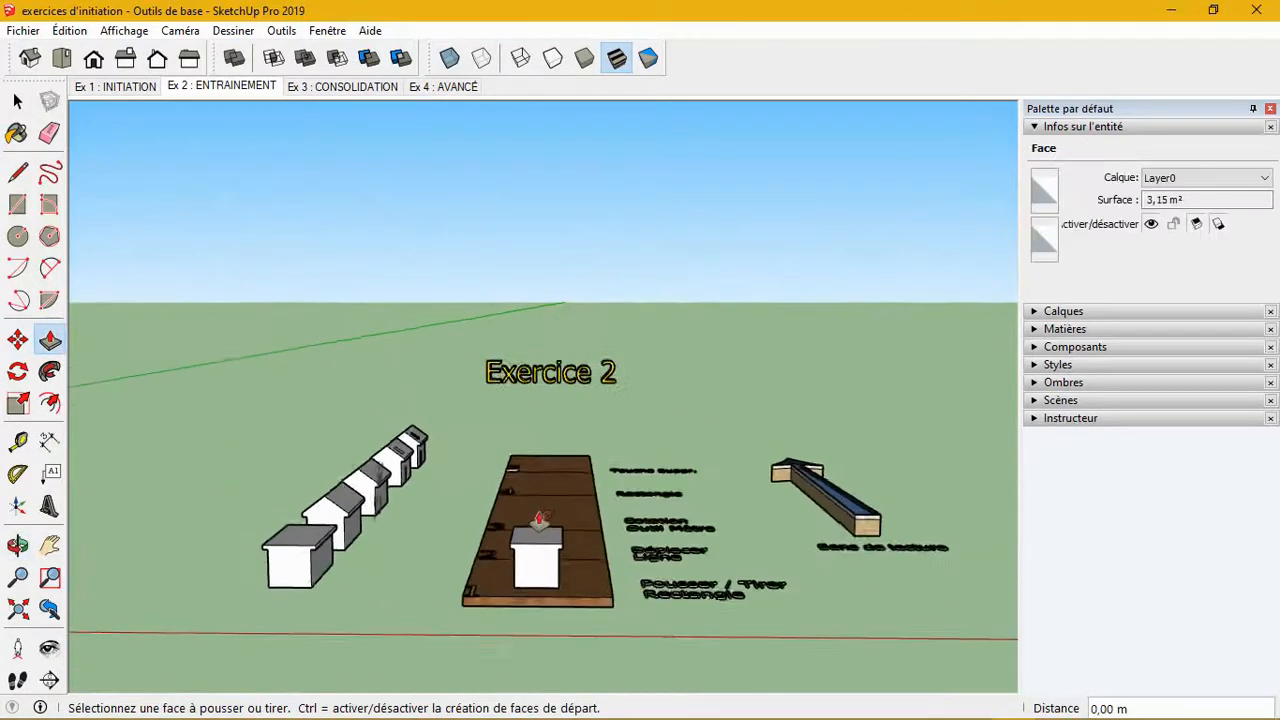
{"action": "middle_click_drag", "start_coordinate": [543, 520], "coordinate": [537, 557]}
{"action": "scroll", "coordinate": [550, 600], "scroll_direction": "up", "scroll_amount": 6}
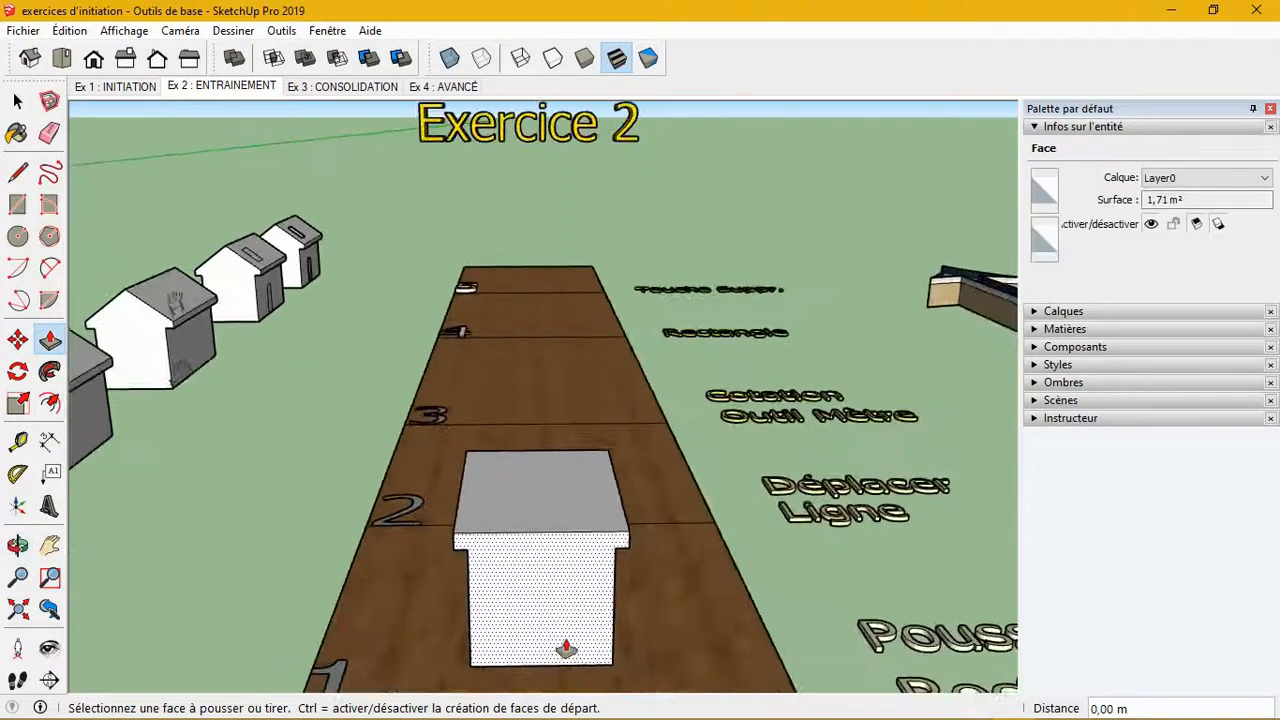
{"action": "key", "text": "space"}
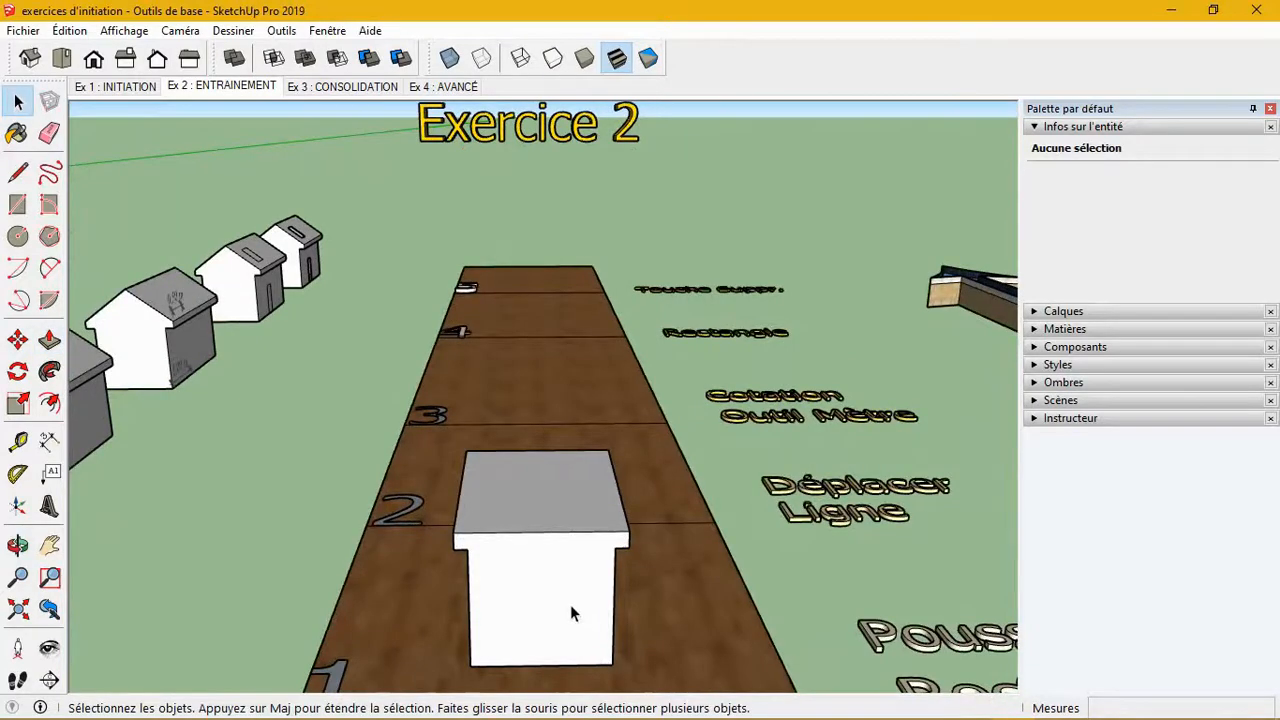
{"action": "triple_click", "coordinate": [572, 612]}
{"action": "middle_click_drag", "start_coordinate": [595, 607], "coordinate": [740, 580]}
{"action": "middle_click_drag", "start_coordinate": [480, 590], "coordinate": [386, 586]}
{"action": "key", "text": "m"}
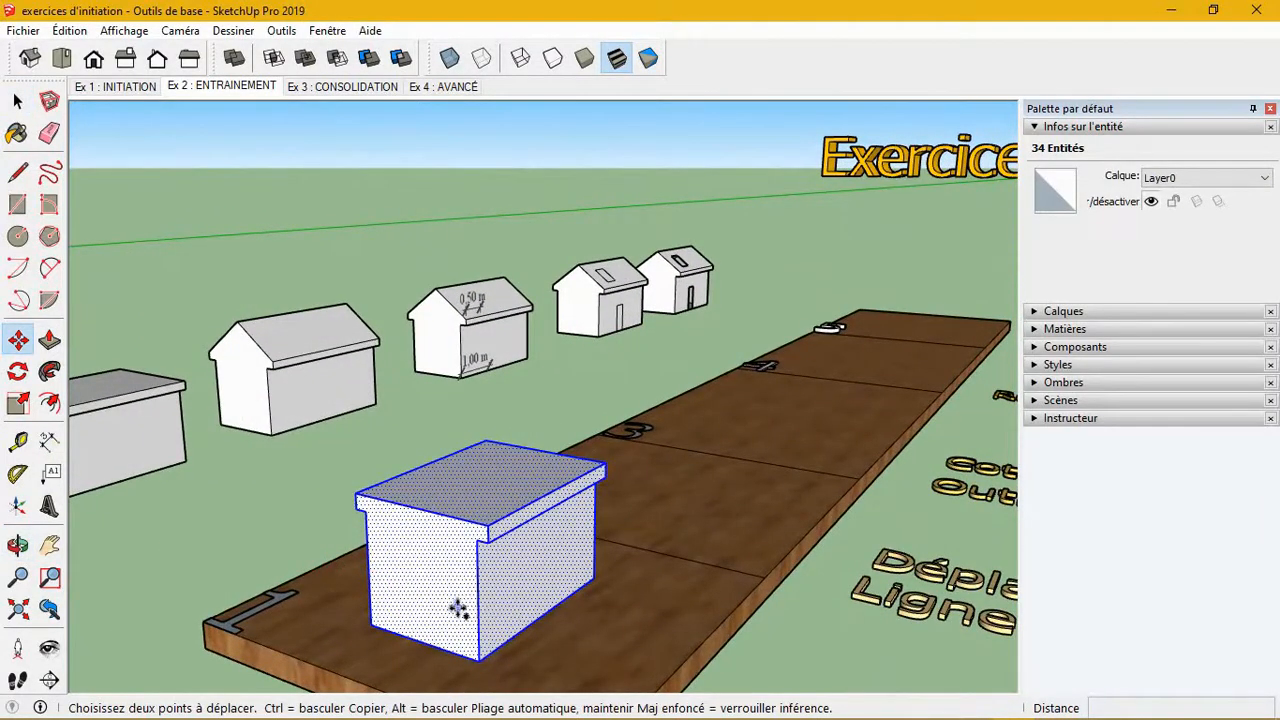
{"action": "key", "text": "ctrl"}
{"action": "left_click", "coordinate": [478, 658]}
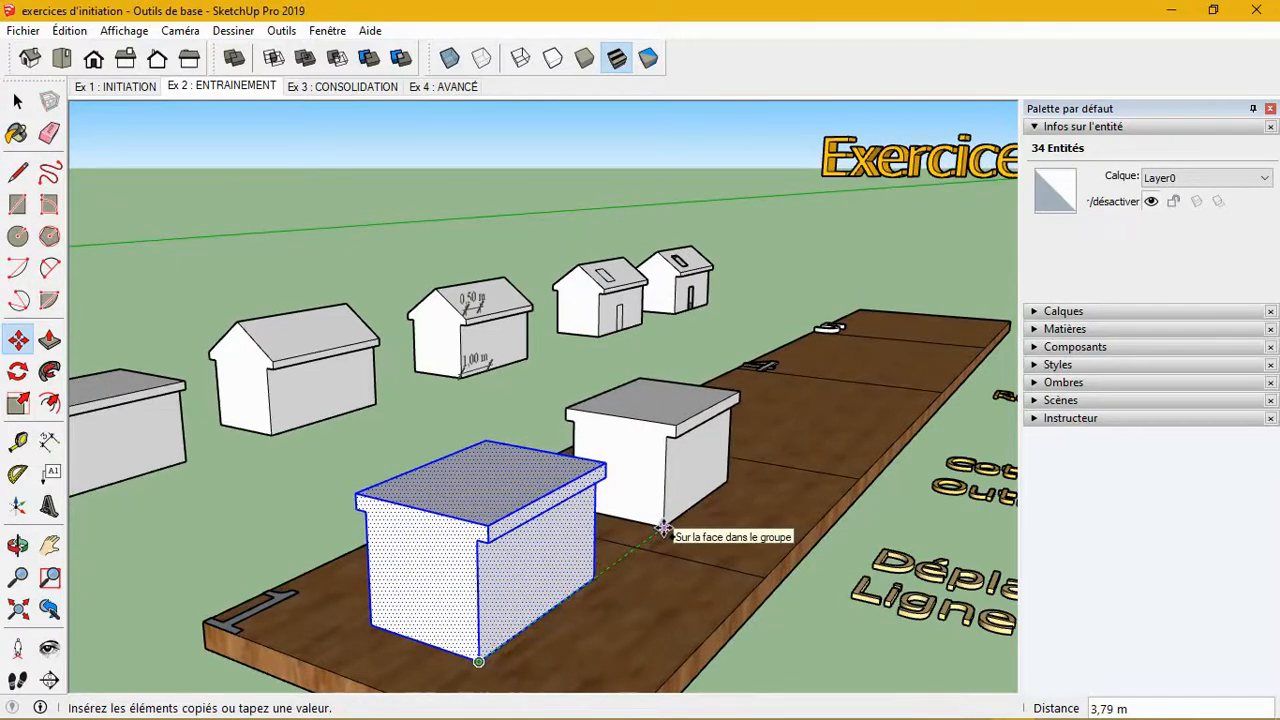
{"action": "left_click", "coordinate": [665, 527]}
- Deselect the copied block and examine the pitched roof of the second sample house
{"action": "mouse_move", "coordinate": [617, 523]}
{"action": "middle_mouse_down"}
{"action": "mouse_move", "coordinate": [657, 560]}
{"action": "mouse_move", "coordinate": [634, 506]}
{"action": "middle_mouse_up"}
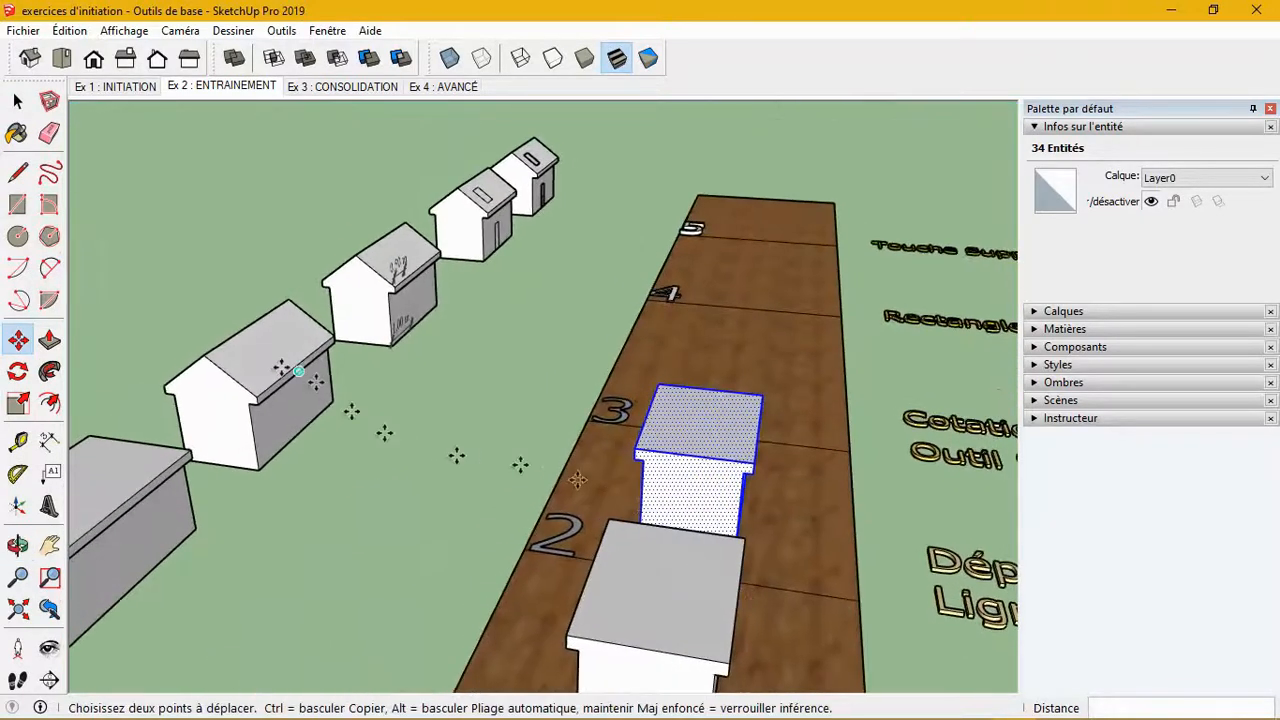
{"action": "scroll", "coordinate": [257, 343], "scroll_direction": "up", "scroll_amount": 2}
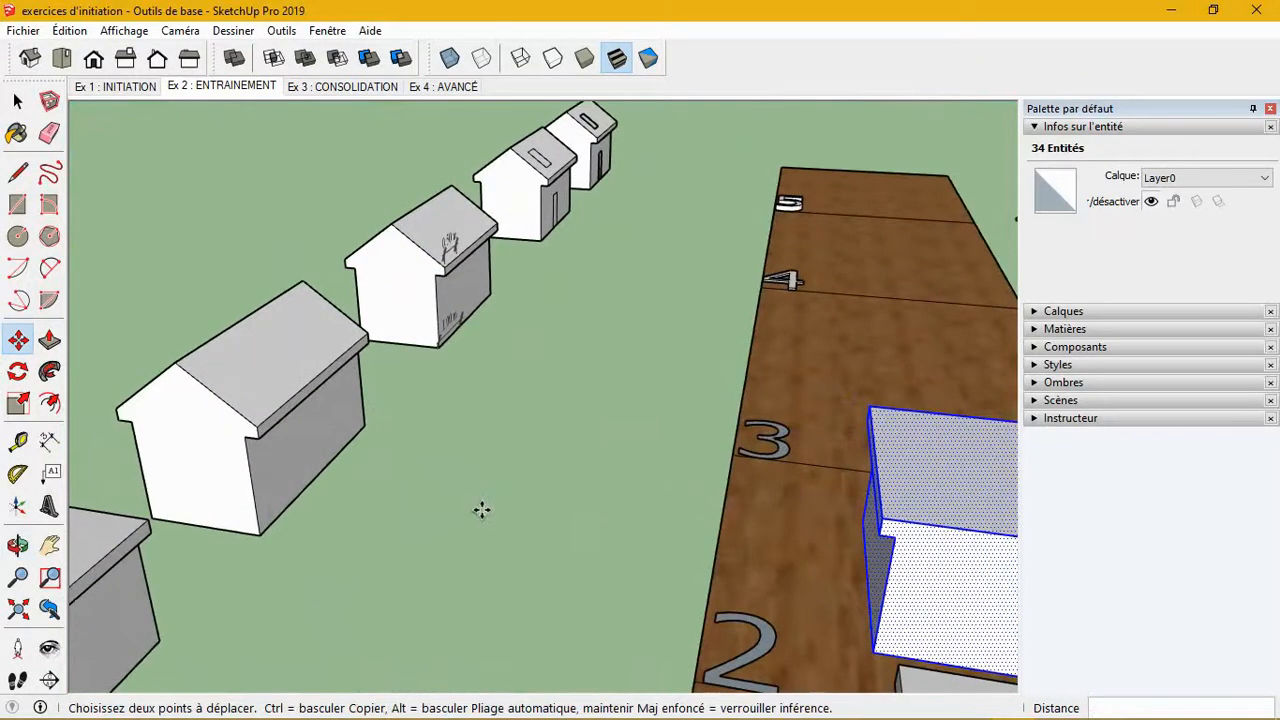
{"action": "key", "text": "space"}
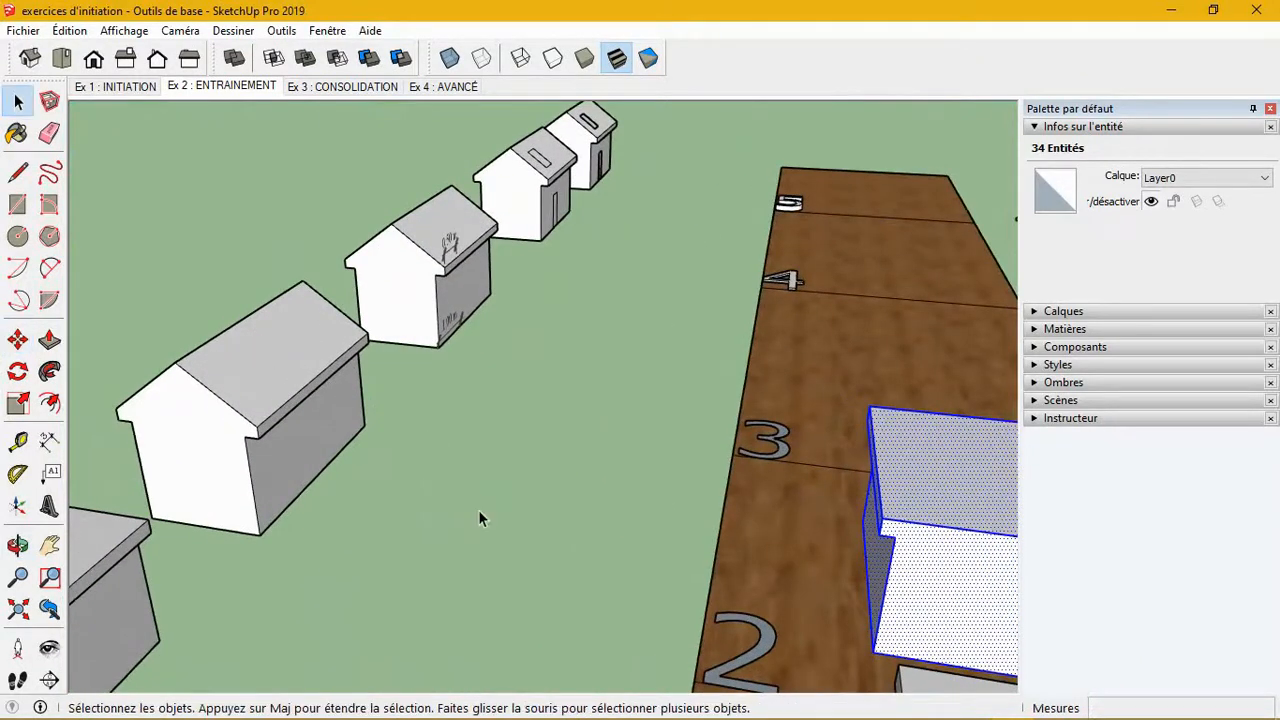
{"action": "left_click", "coordinate": [478, 513]}
{"action": "middle_click_drag", "start_coordinate": [471, 512], "coordinate": [463, 520]}
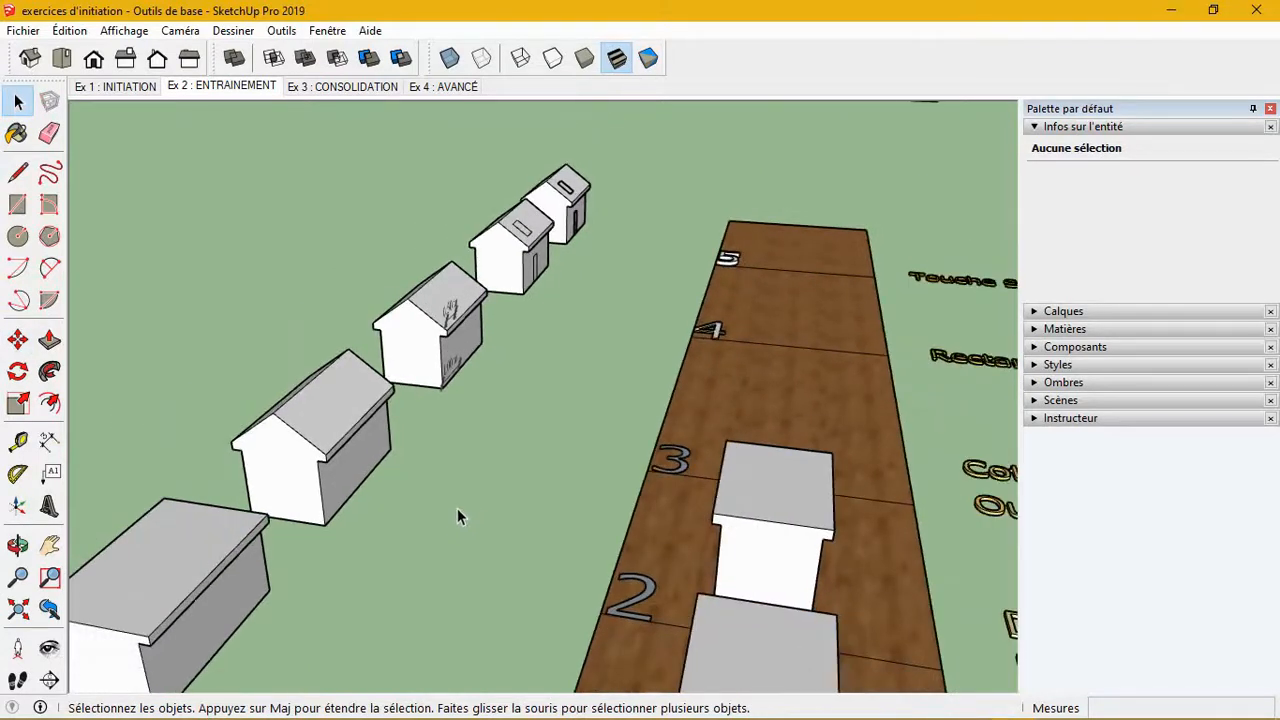
- Draw a lengthwise line across the top face of the block on cell 2, joining the midpoints of its two short edges
{"action": "left_click", "coordinate": [20, 178]}
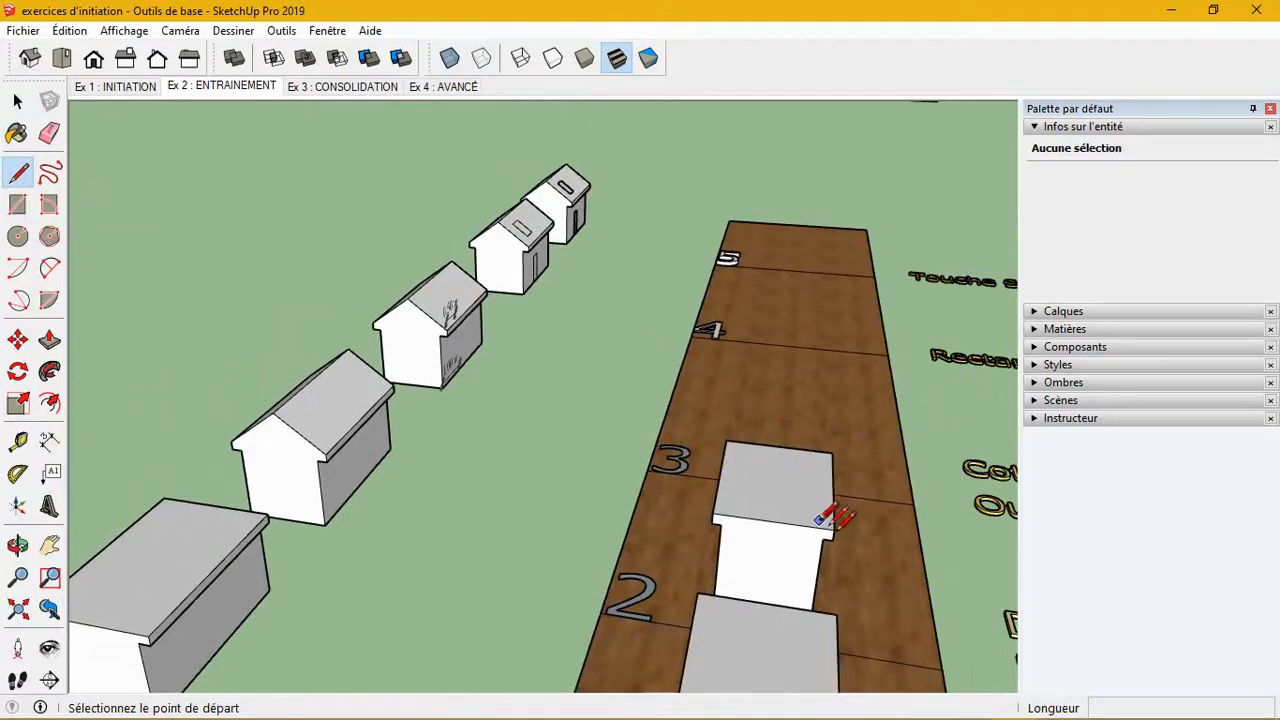
{"action": "scroll", "coordinate": [833, 527], "scroll_direction": "up", "scroll_amount": 3}
{"action": "middle_click_drag", "start_coordinate": [806, 500], "coordinate": [705, 537]}
{"action": "scroll", "coordinate": [857, 617], "scroll_direction": "up", "scroll_amount": 2}
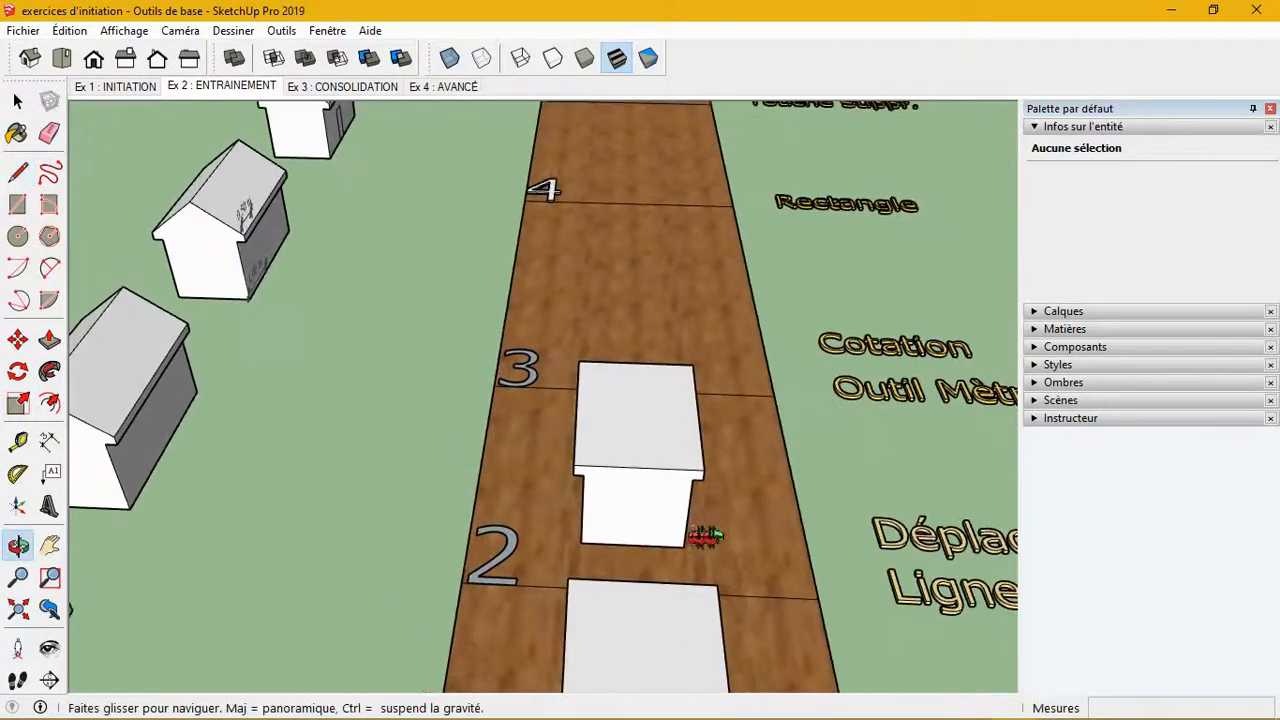
{"action": "scroll", "coordinate": [660, 434], "scroll_direction": "up", "scroll_amount": 5}
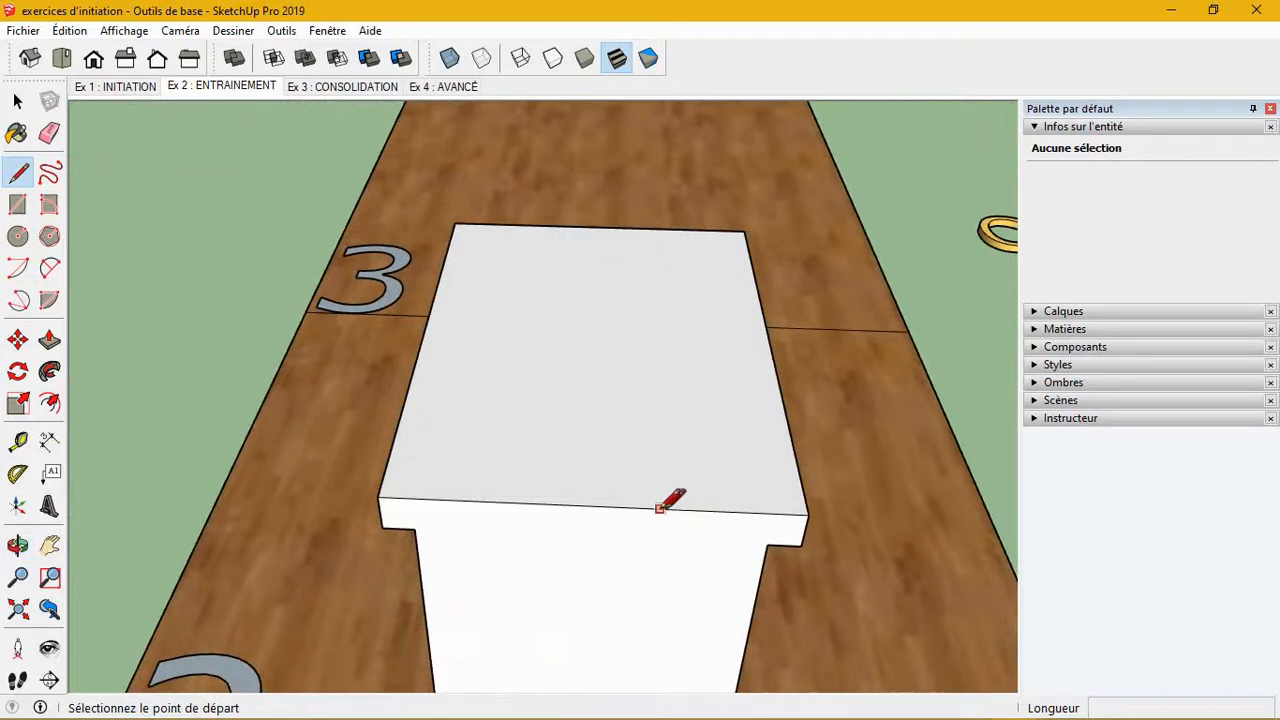
{"action": "left_click", "coordinate": [590, 507]}
{"action": "key", "text": "o"}
{"action": "mouse_move", "coordinate": [600, 395]}
{"action": "left_mouse_down"}
{"action": "mouse_move", "coordinate": [634, 334]}
{"action": "mouse_move", "coordinate": [602, 395]}
{"action": "left_mouse_up"}
{"action": "middle_click_drag", "start_coordinate": [602, 395], "coordinate": [623, 451]}
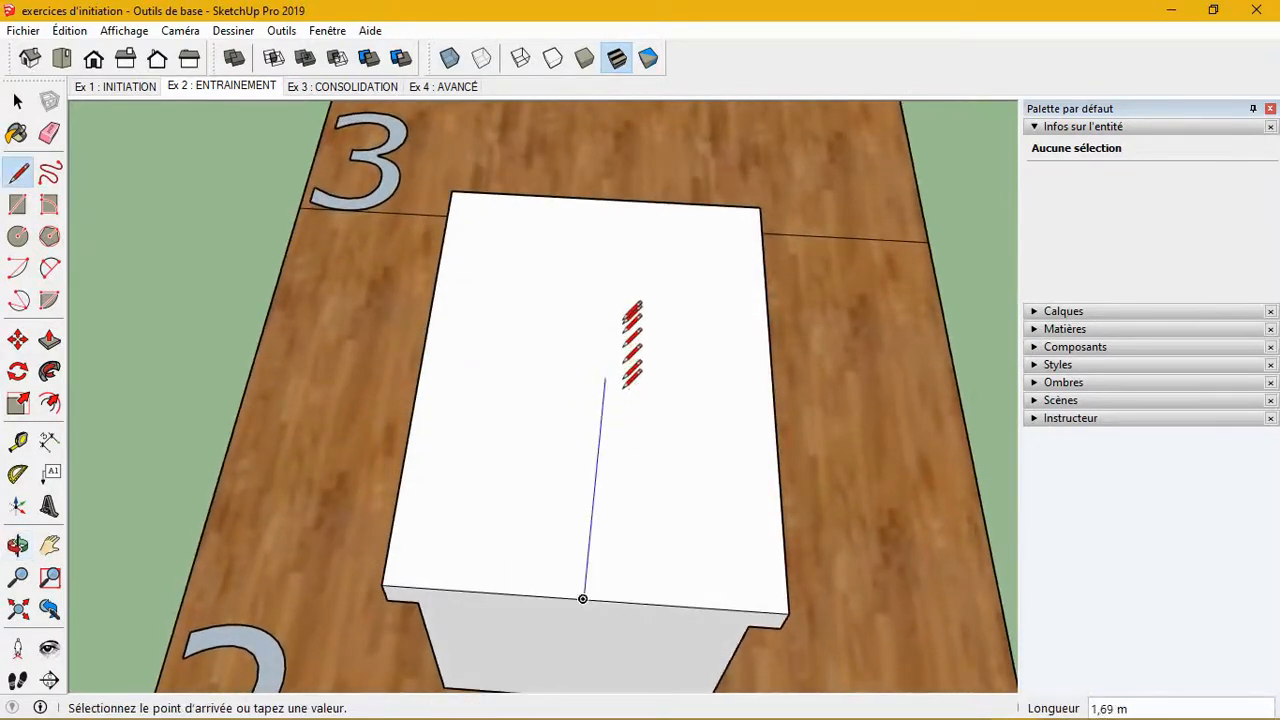
{"action": "left_click", "coordinate": [604, 199]}
{"action": "middle_click_drag", "start_coordinate": [686, 471], "coordinate": [670, 345]}
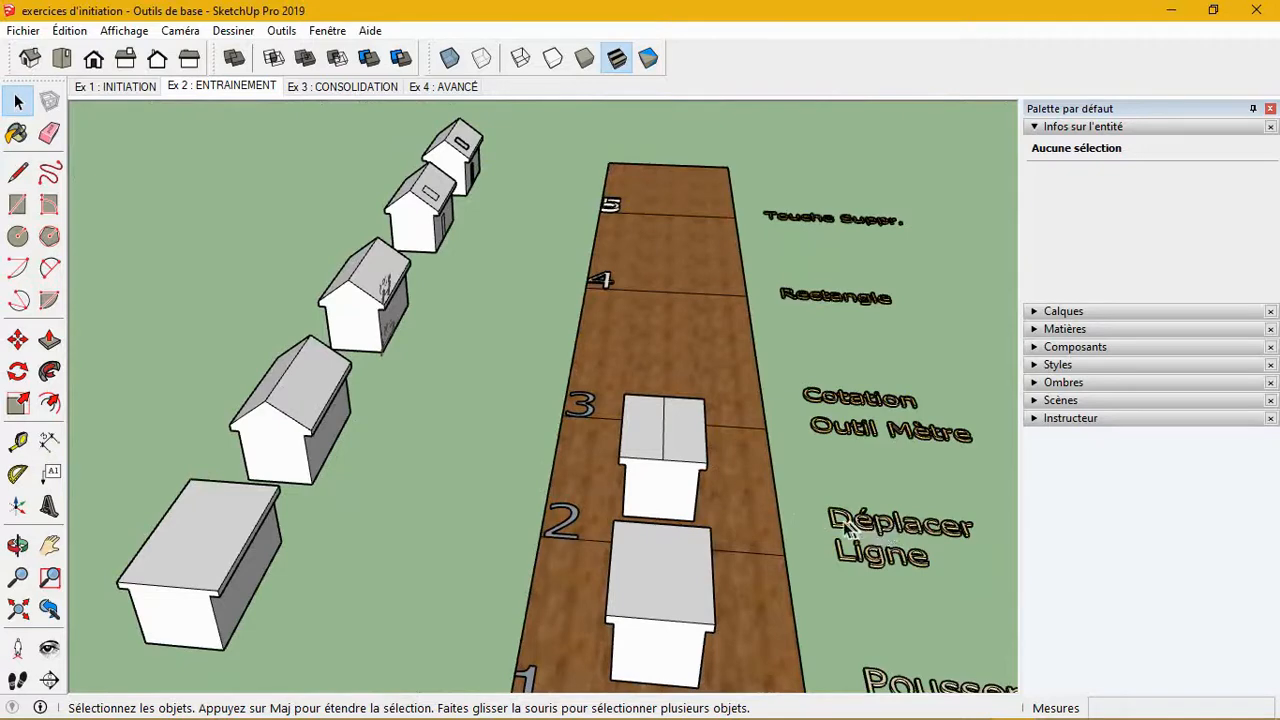
- Move the centre line of the block's top face straight up the blue axis by about 0,43 m to form a pitched roof
{"action": "scroll", "coordinate": [692, 462], "scroll_direction": "up", "scroll_amount": 5}
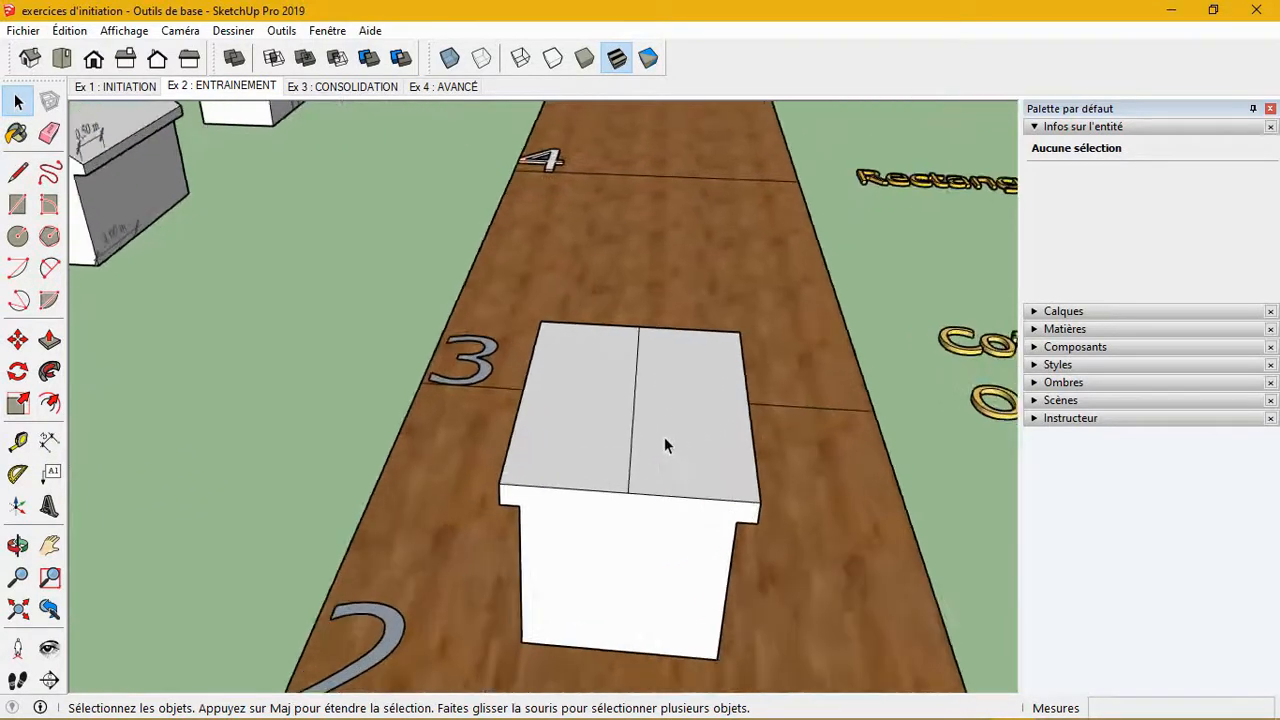
{"action": "scroll", "coordinate": [664, 437], "scroll_direction": "up", "scroll_amount": 2}
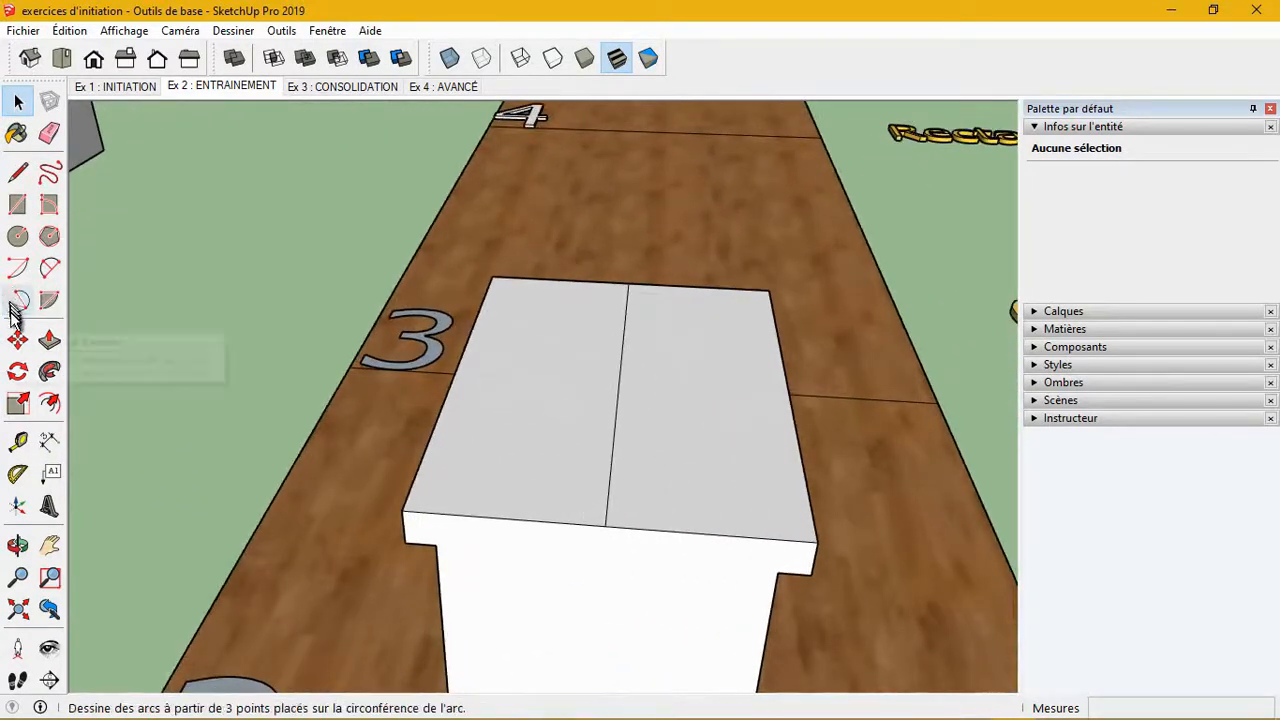
{"action": "left_click", "coordinate": [18, 340]}
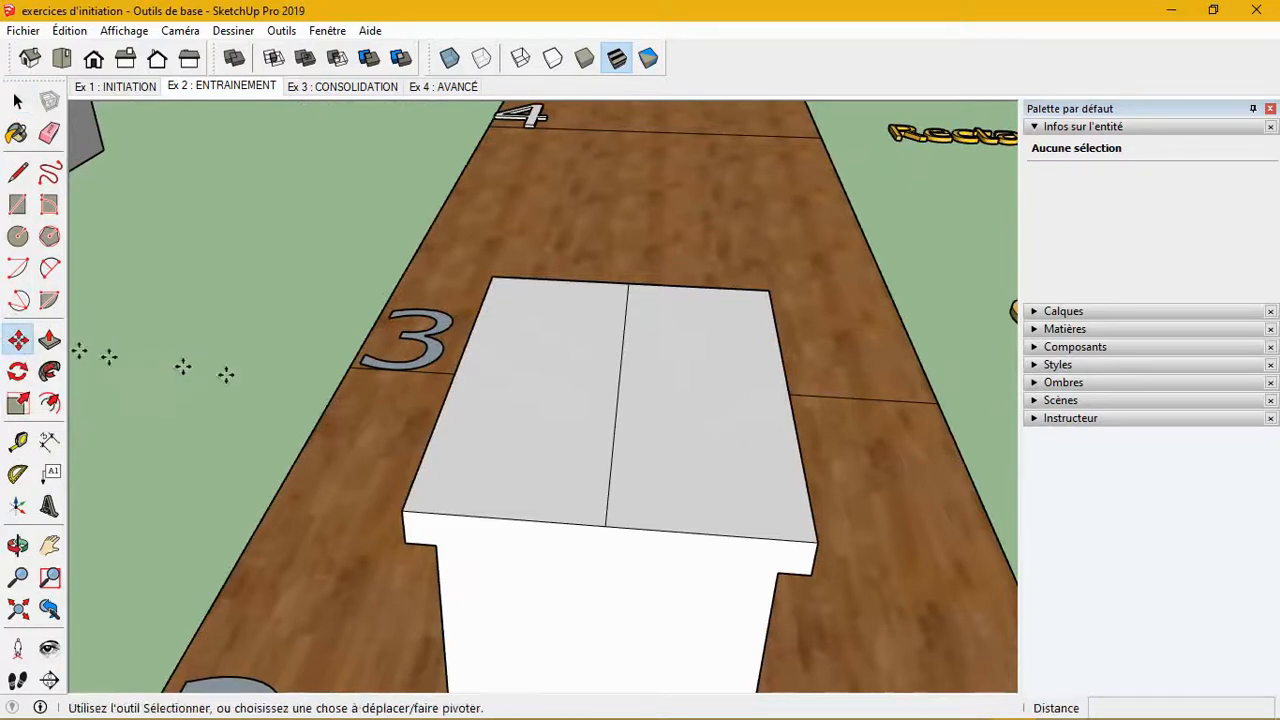
{"action": "left_click", "coordinate": [613, 412]}
{"action": "scroll", "coordinate": [613, 412], "scroll_direction": "up", "scroll_amount": 2}
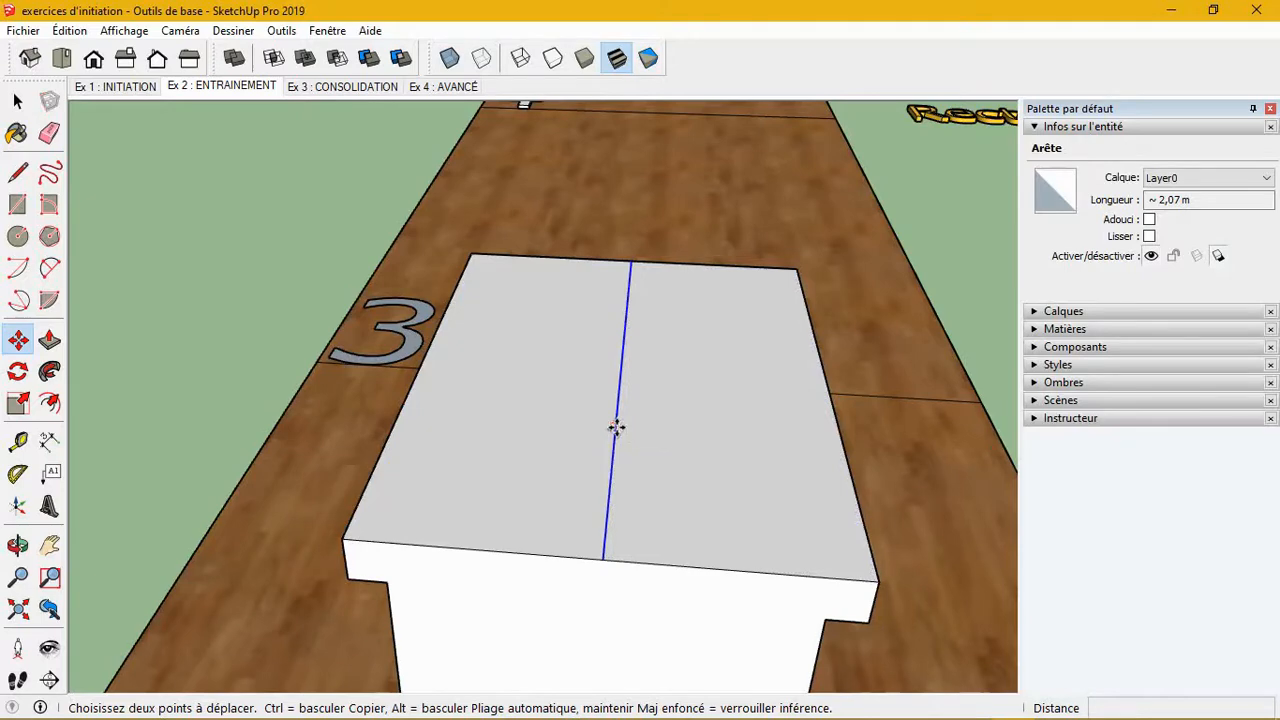
{"action": "middle_click_drag", "start_coordinate": [616, 427], "coordinate": [457, 451]}
{"action": "left_click", "coordinate": [445, 460]}
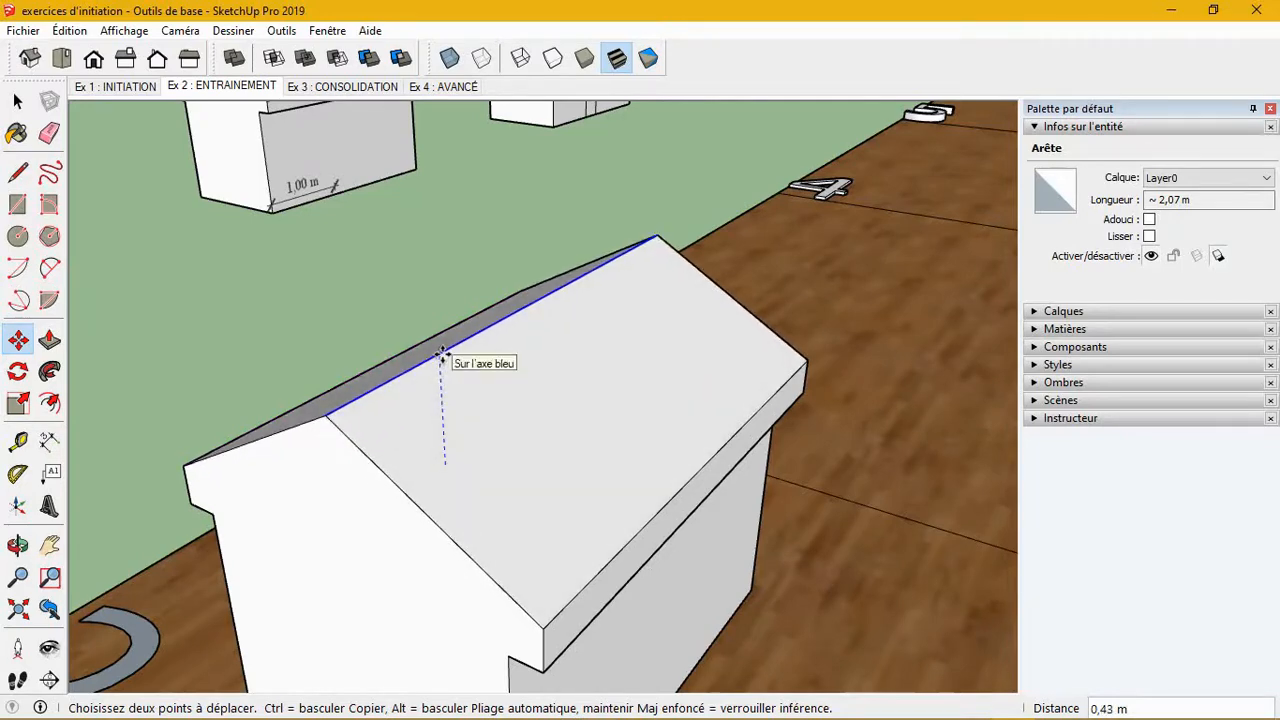
{"action": "left_click", "coordinate": [443, 356]}
{"action": "middle_click_drag", "start_coordinate": [429, 437], "coordinate": [575, 492]}
{"action": "scroll", "coordinate": [570, 488], "scroll_direction": "down", "scroll_amount": 5}
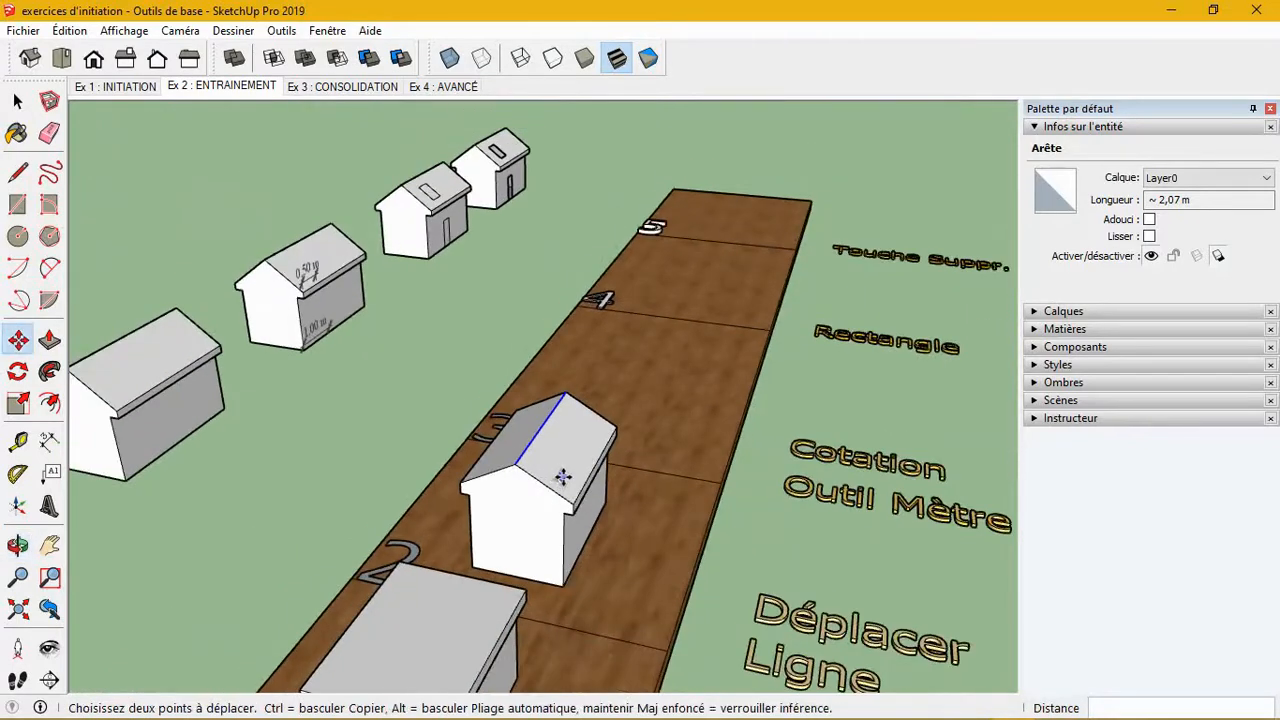
- Select the whole pitched-roof house on cell 2, copy it about 4,4 m along the board onto cell 3, and deselect it
{"action": "key", "text": "space"}
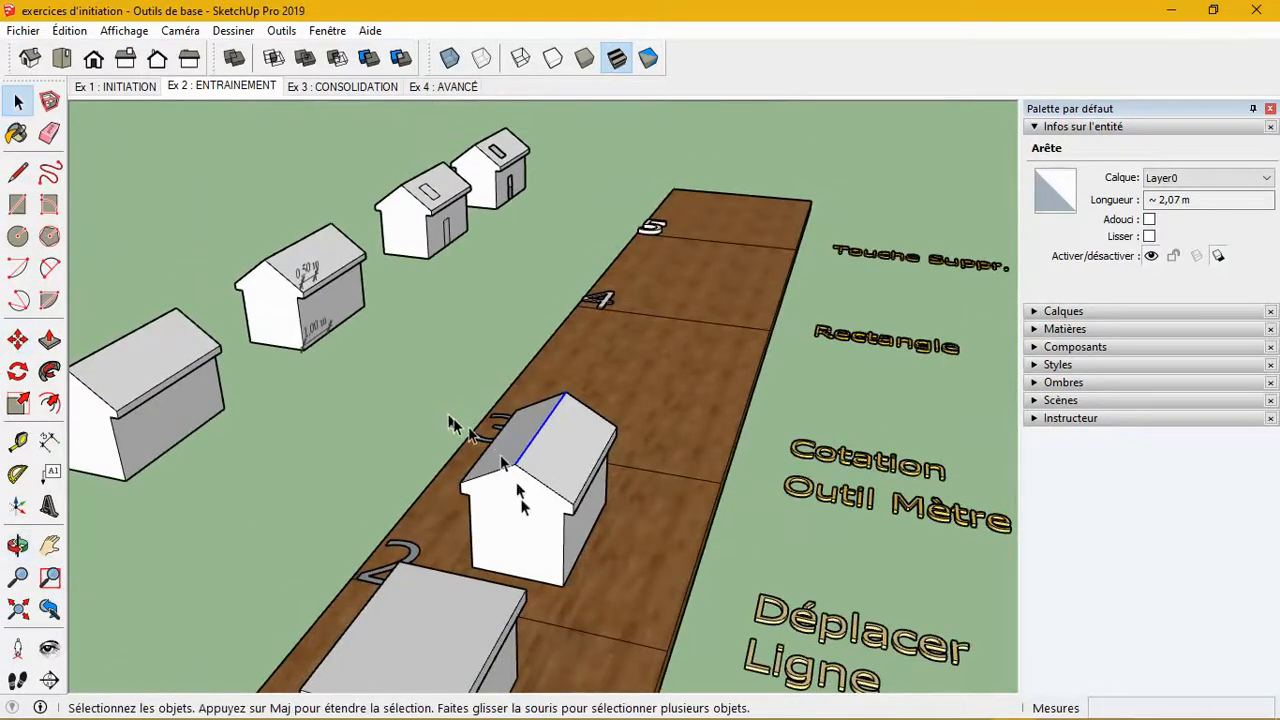
{"action": "triple_click", "coordinate": [521, 532]}
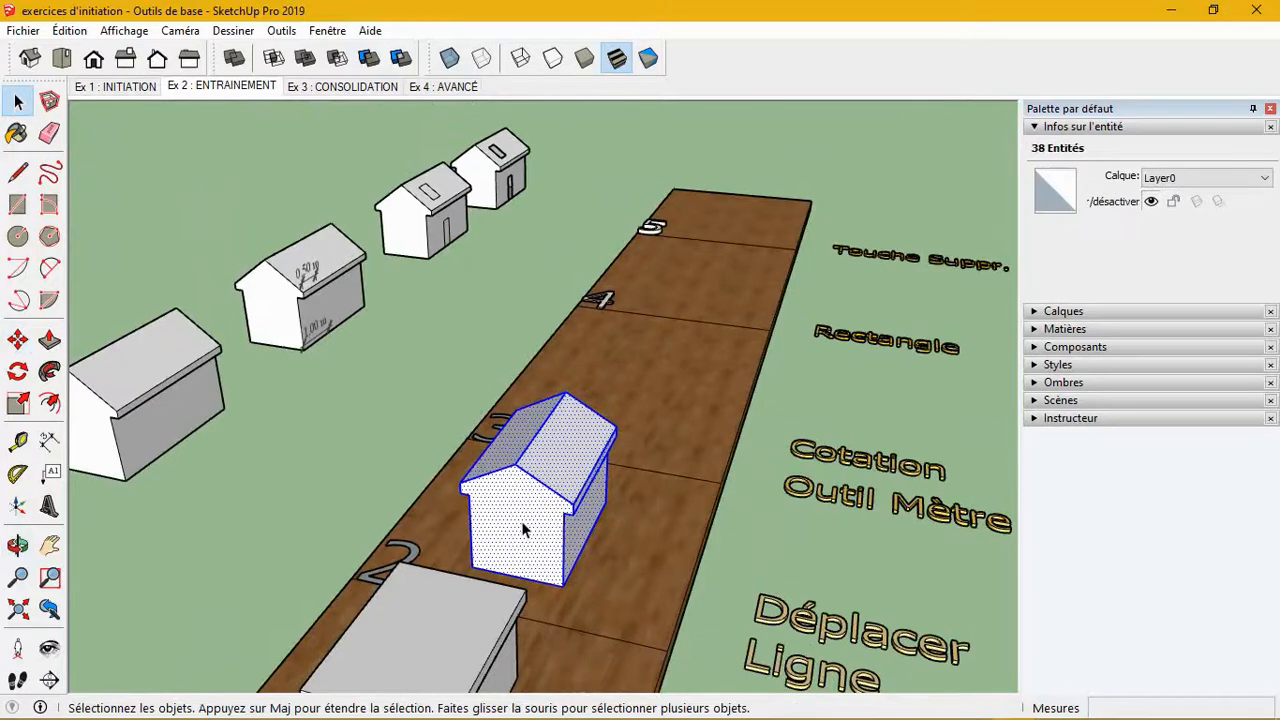
{"action": "key", "text": "m"}
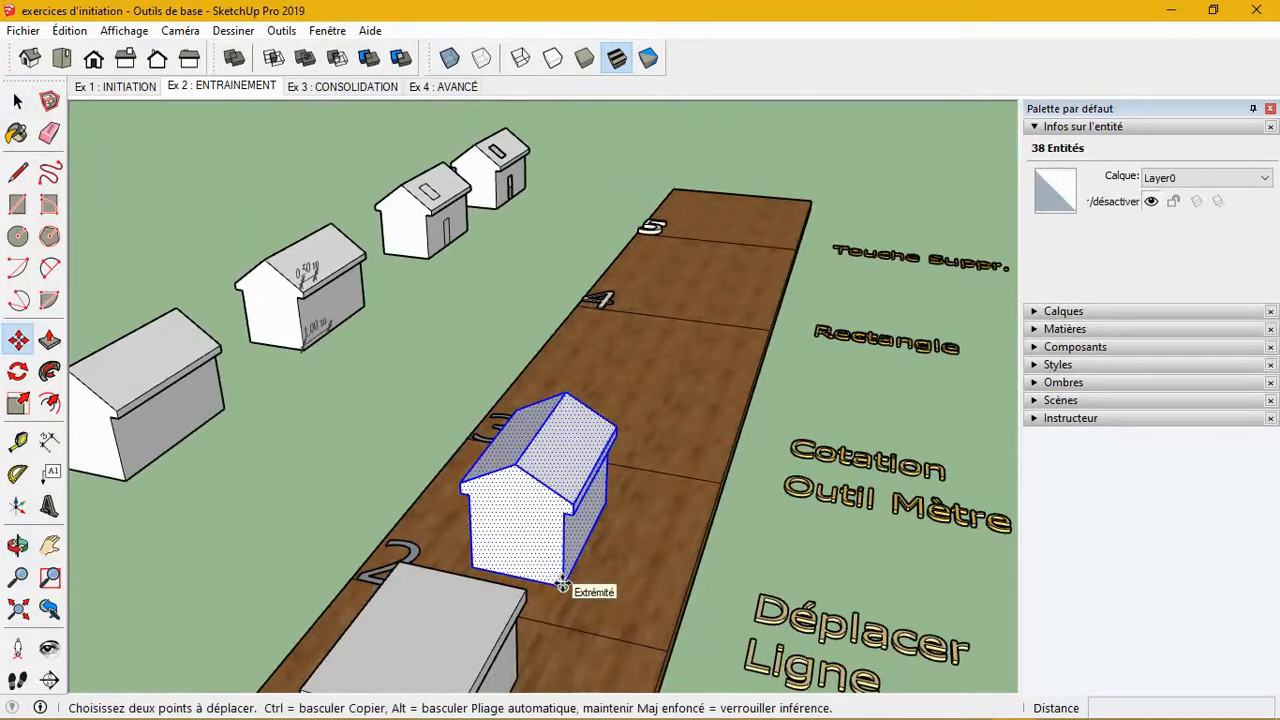
{"action": "left_click", "coordinate": [563, 588]}
{"action": "key", "text": "ctrl"}
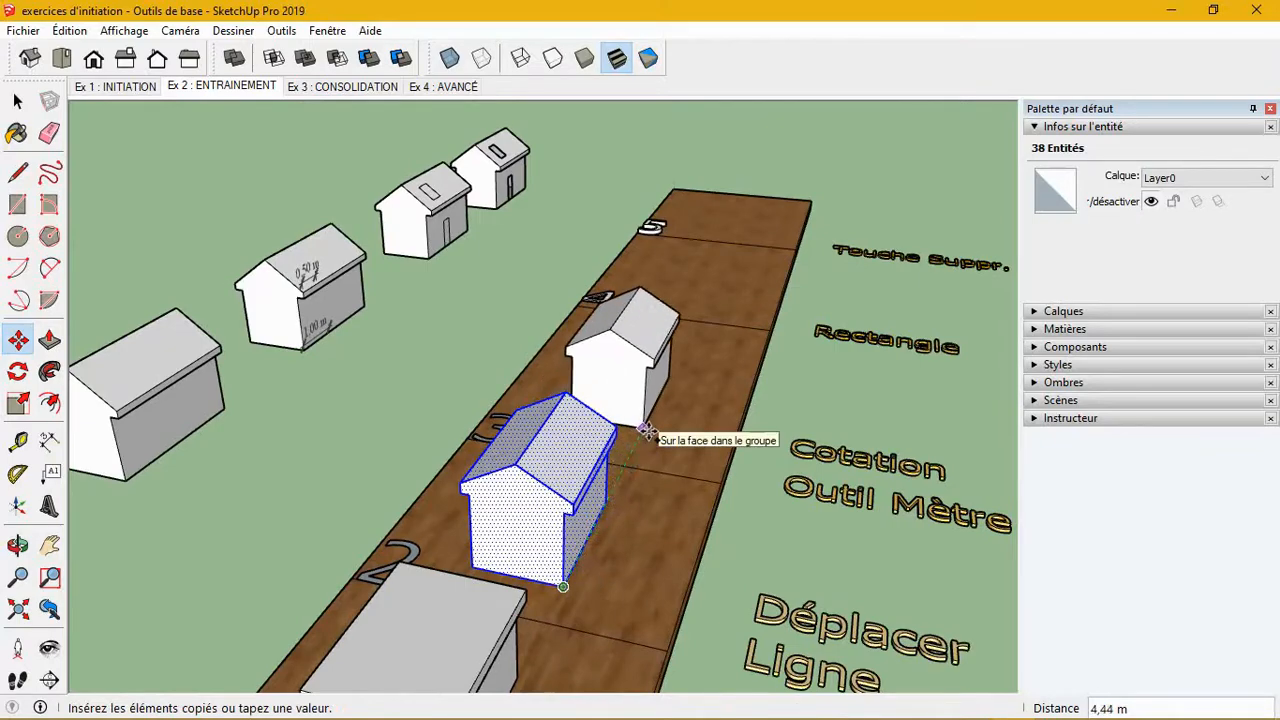
{"action": "left_click", "coordinate": [650, 420]}
{"action": "scroll", "coordinate": [690, 325], "scroll_direction": "up", "scroll_amount": 2}
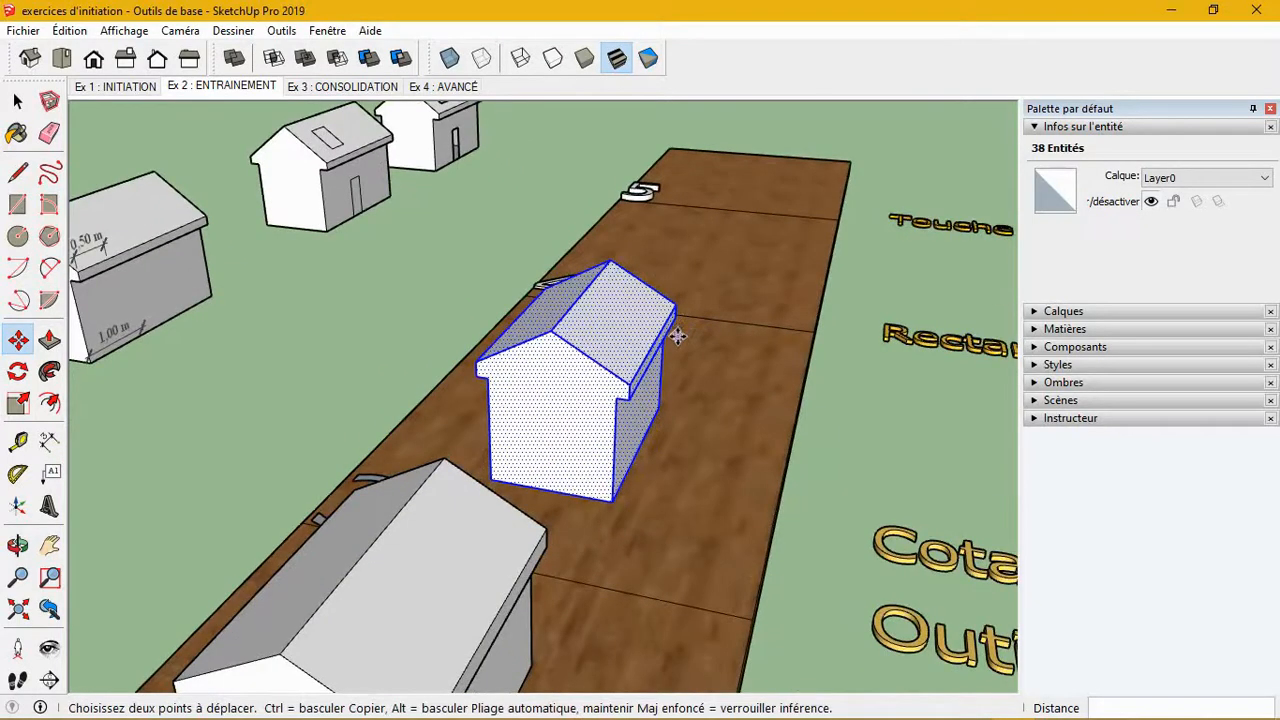
{"action": "scroll", "coordinate": [678, 337], "scroll_direction": "down", "scroll_amount": 3}
{"action": "middle_click_drag", "start_coordinate": [675, 340], "coordinate": [462, 366]}
{"action": "scroll", "coordinate": [318, 268], "scroll_direction": "up", "scroll_amount": 3}
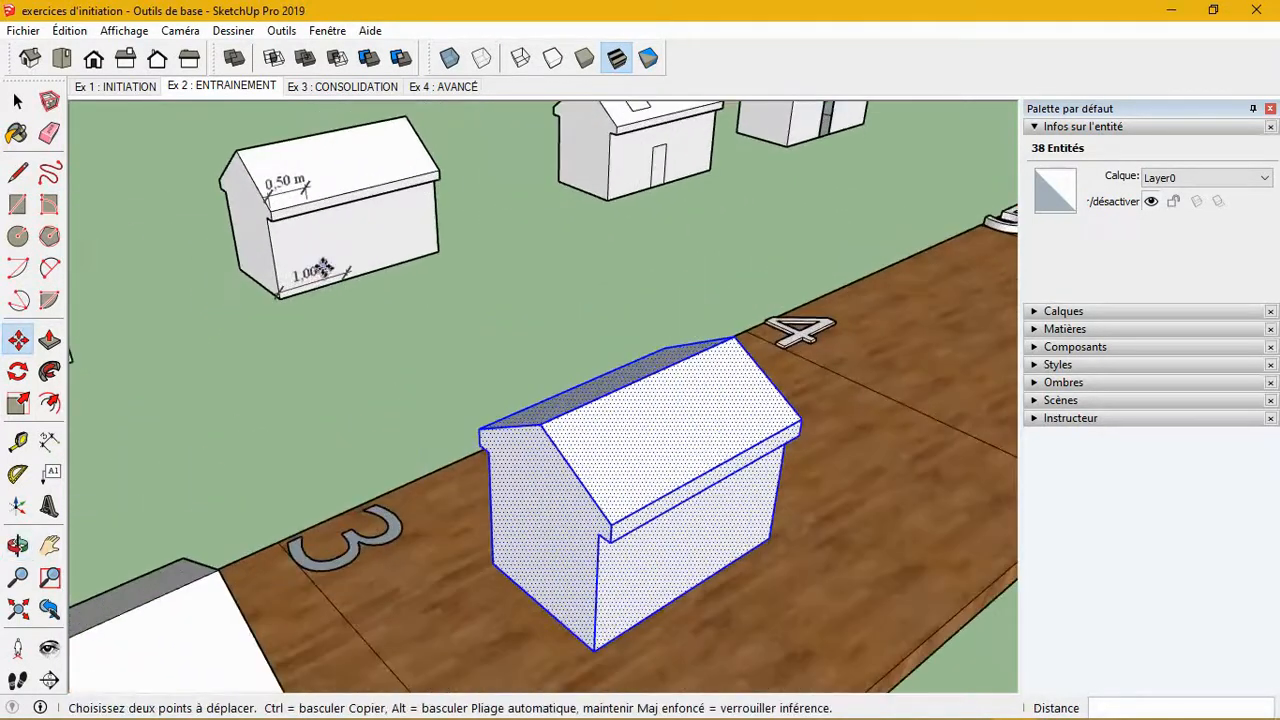
{"action": "key", "text": "space"}
{"action": "left_click", "coordinate": [396, 369]}
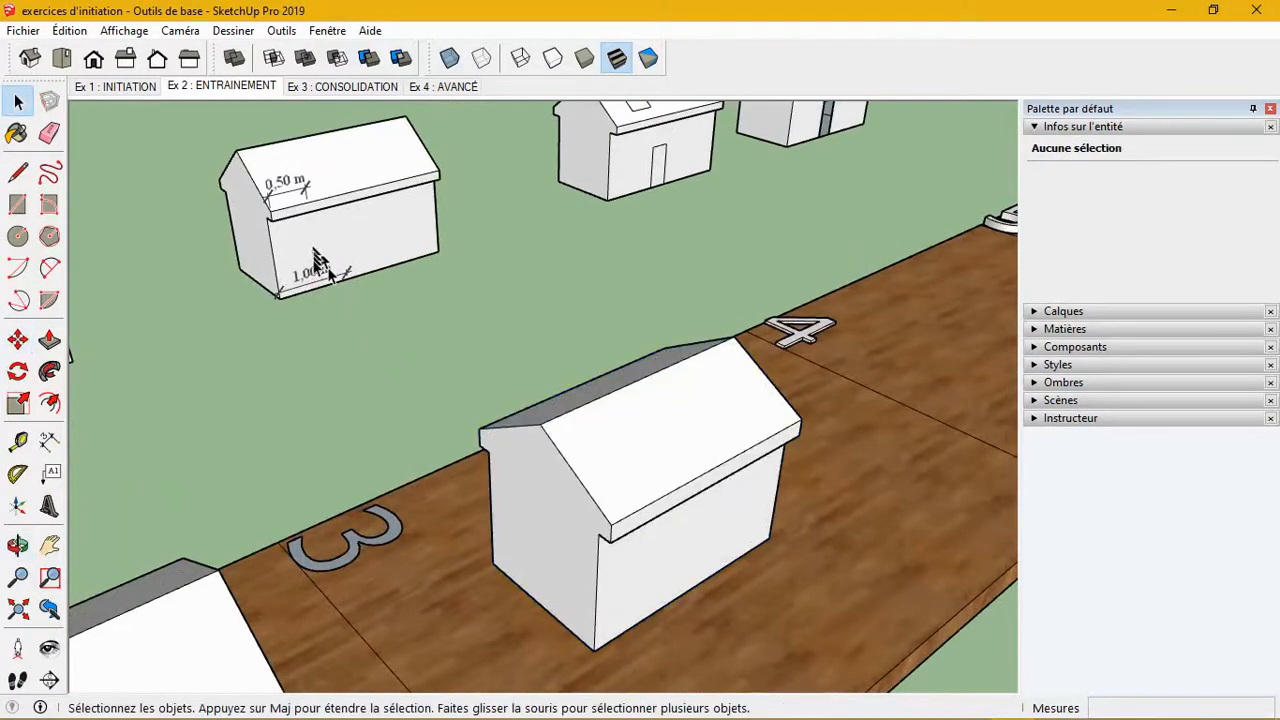
- Place a vertical Tape Measure guide on the long wall of the house on cell 3, 1 m from its corner edge
{"action": "middle_click_drag", "start_coordinate": [633, 481], "coordinate": [548, 420]}
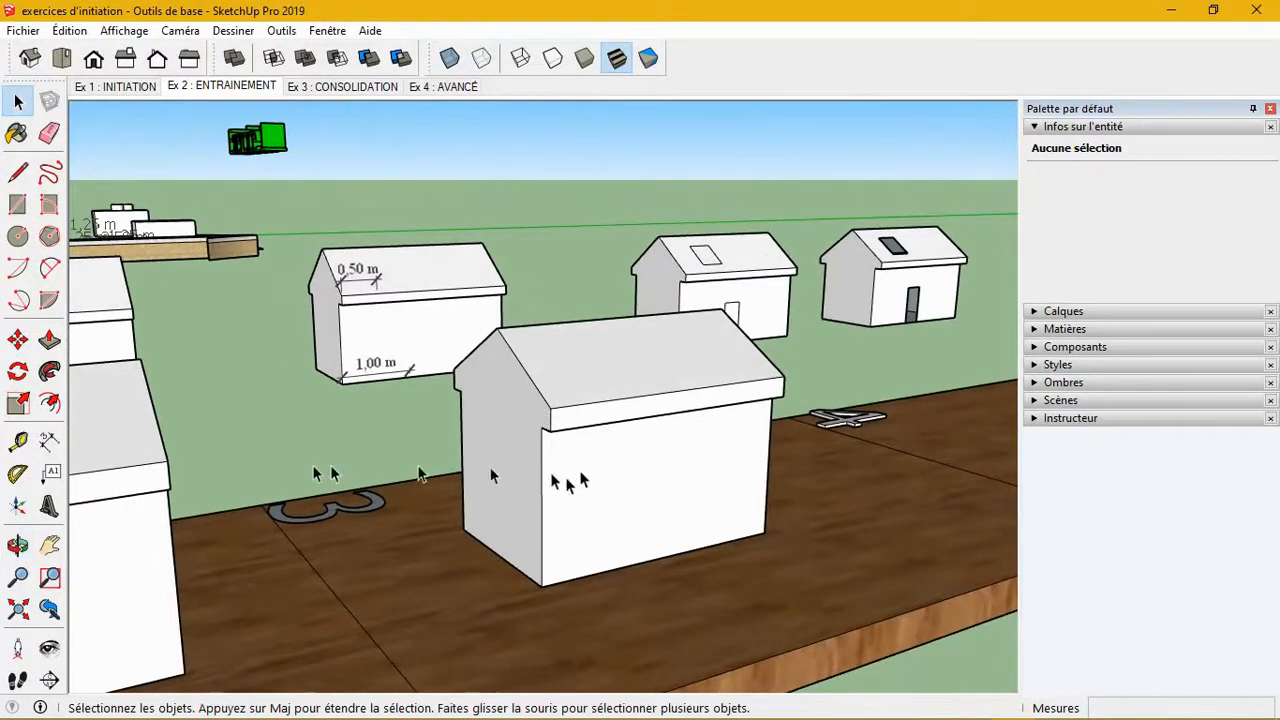
{"action": "left_click", "coordinate": [20, 443]}
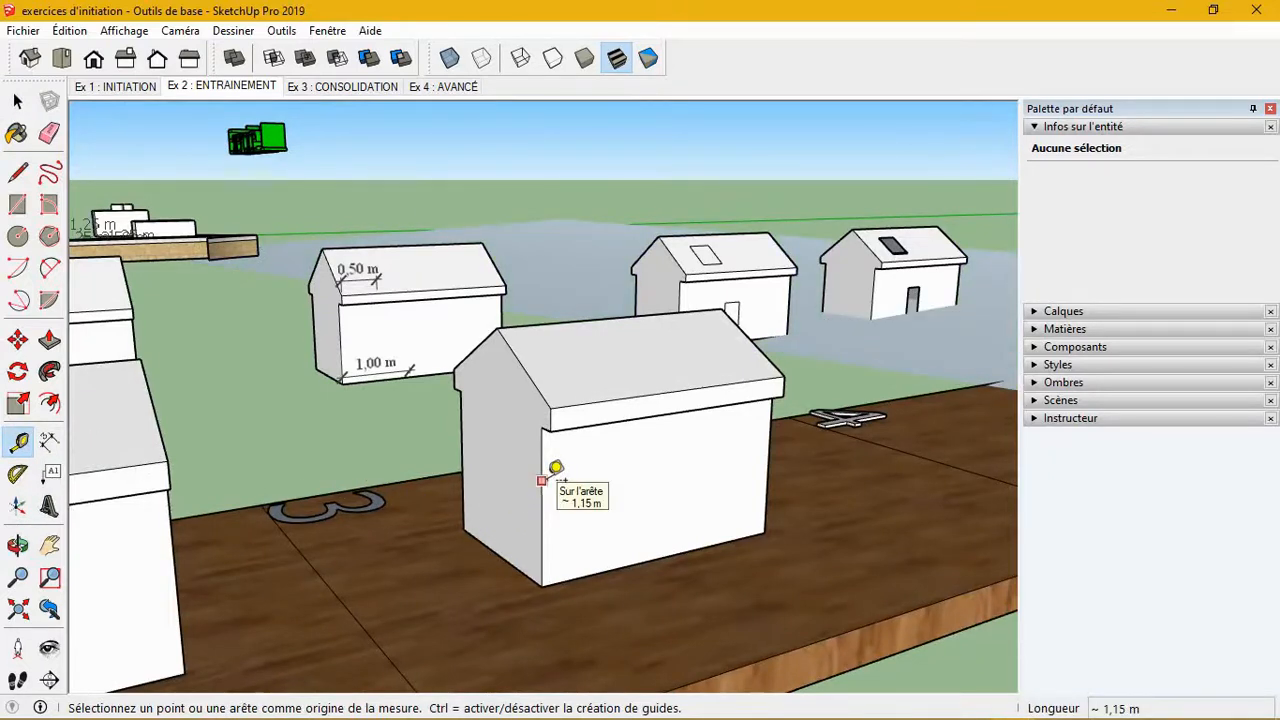
{"action": "left_click", "coordinate": [541, 480]}
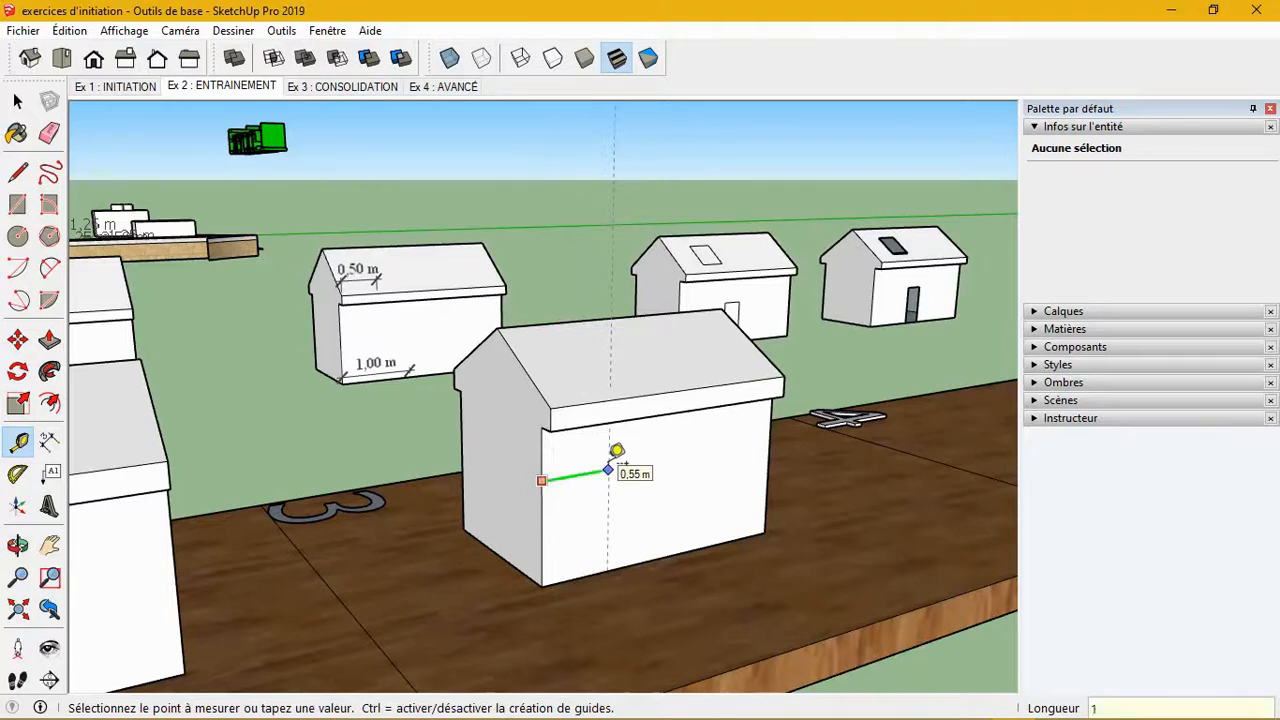
{"action": "type", "text": "1"}
{"action": "key", "text": "Return"}
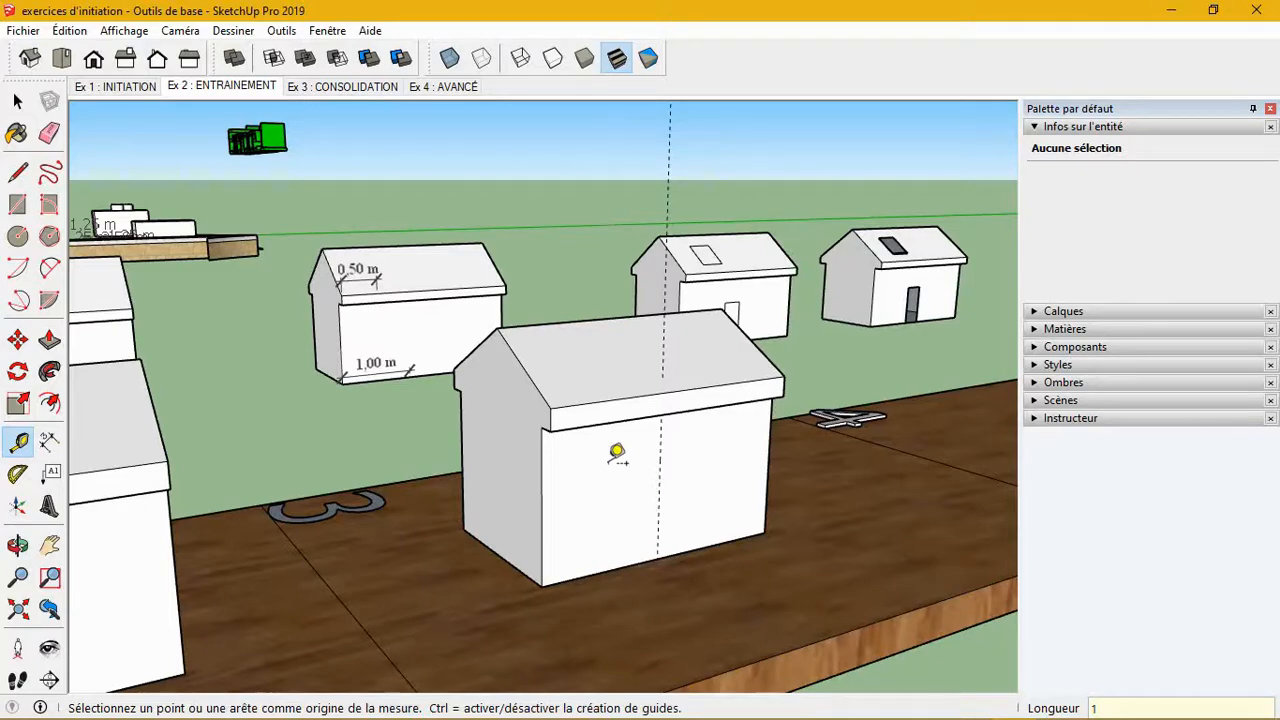
- Push/Pull the gable end of the cell 3 house facing cell 4 outward to lengthen the house
{"action": "middle_click_drag", "start_coordinate": [617, 453], "coordinate": [366, 466]}
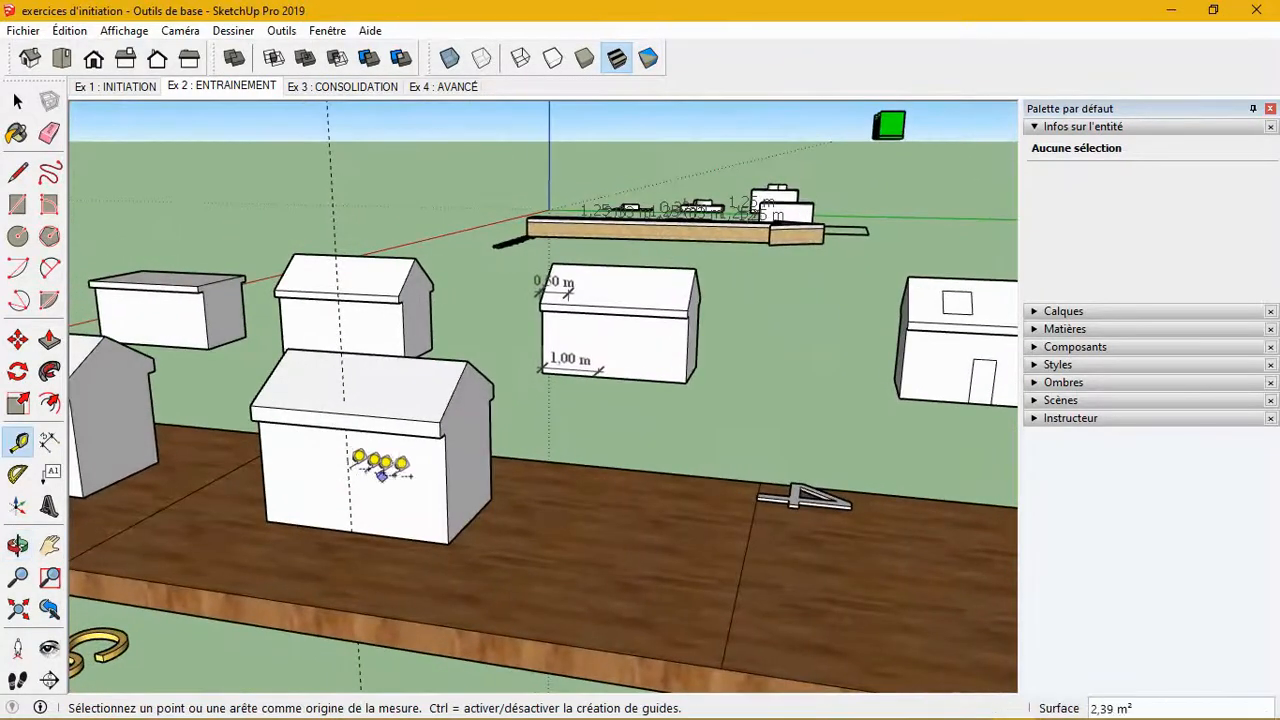
{"action": "left_click", "coordinate": [49, 339]}
{"action": "left_click", "coordinate": [468, 453]}
{"action": "left_click", "coordinate": [564, 464]}
{"action": "middle_click_drag", "start_coordinate": [443, 491], "coordinate": [596, 505]}
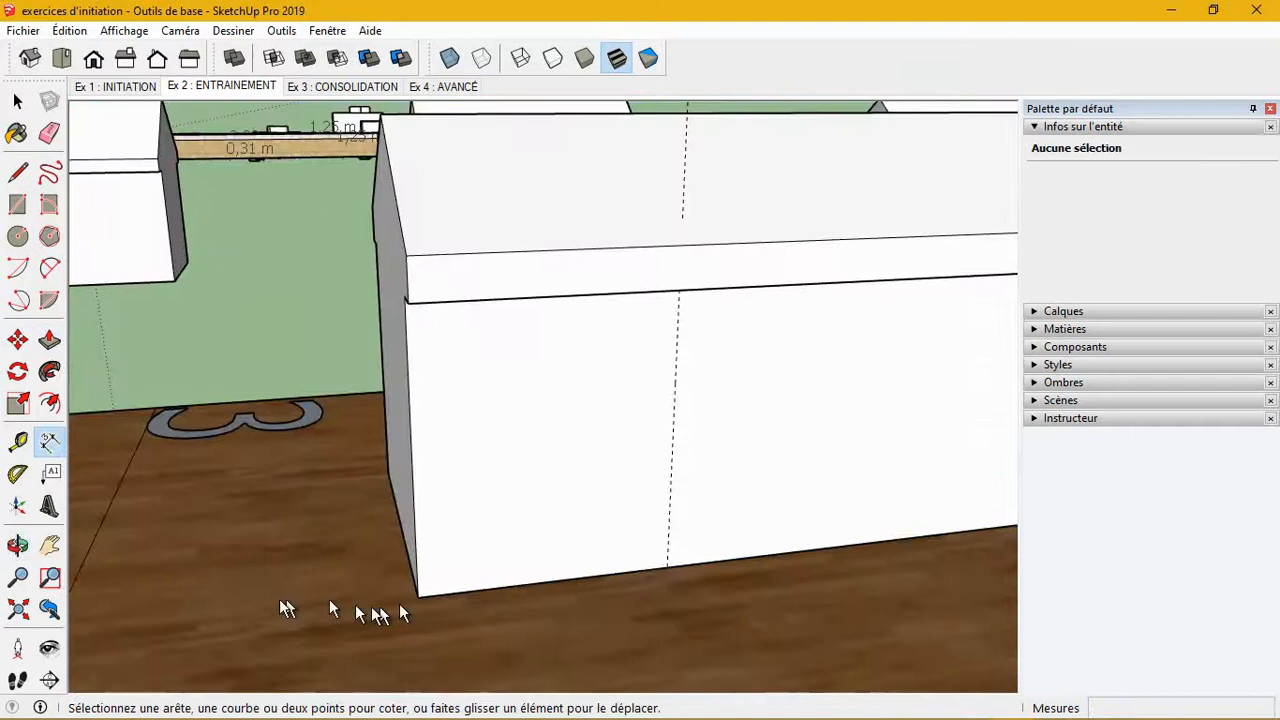
- Dimension the base of the long wall from its corner to the vertical guide, placing the dimension on the wall, and erase the guide
{"action": "left_click", "coordinate": [52, 446]}
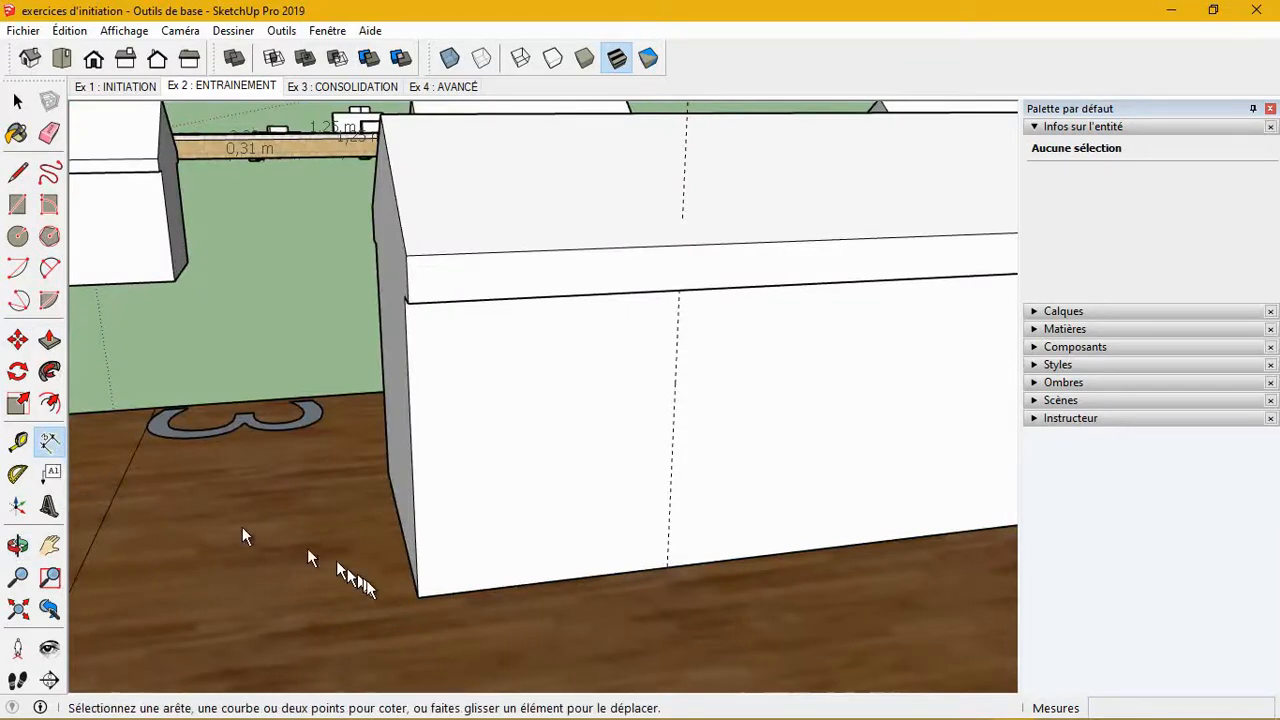
{"action": "left_click", "coordinate": [417, 597]}
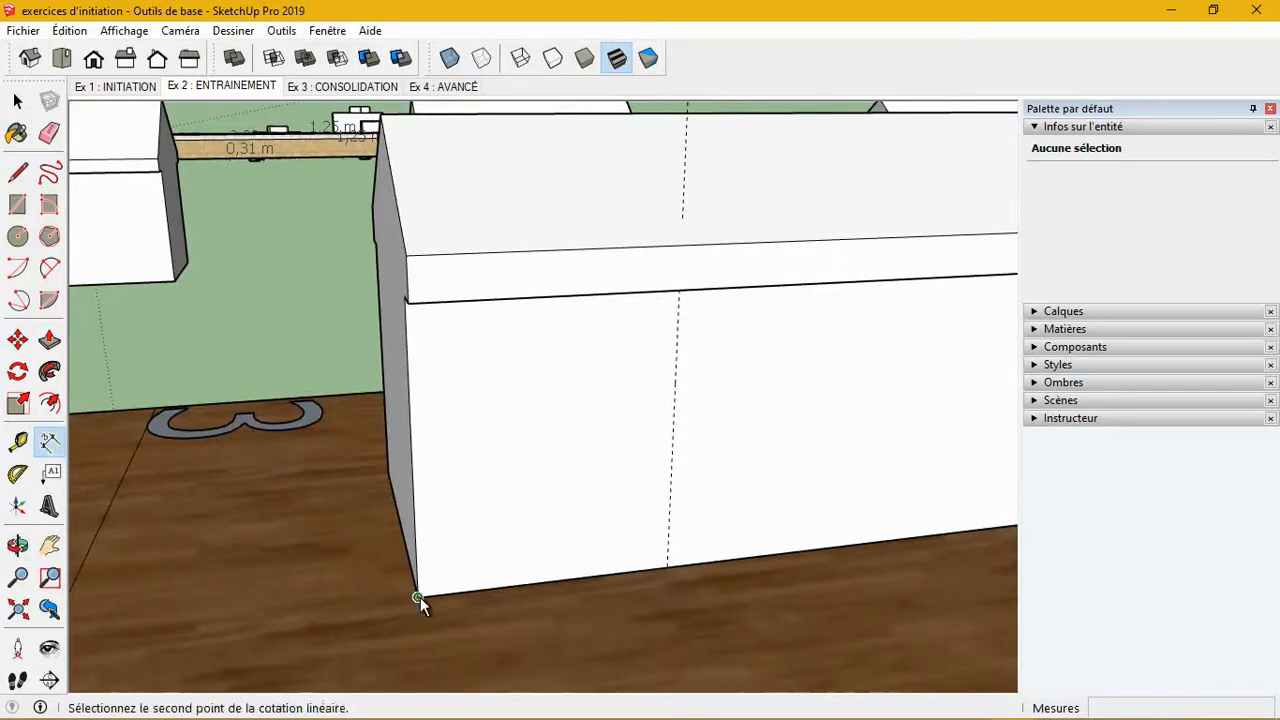
{"action": "left_click", "coordinate": [669, 568]}
{"action": "left_click", "coordinate": [669, 531]}
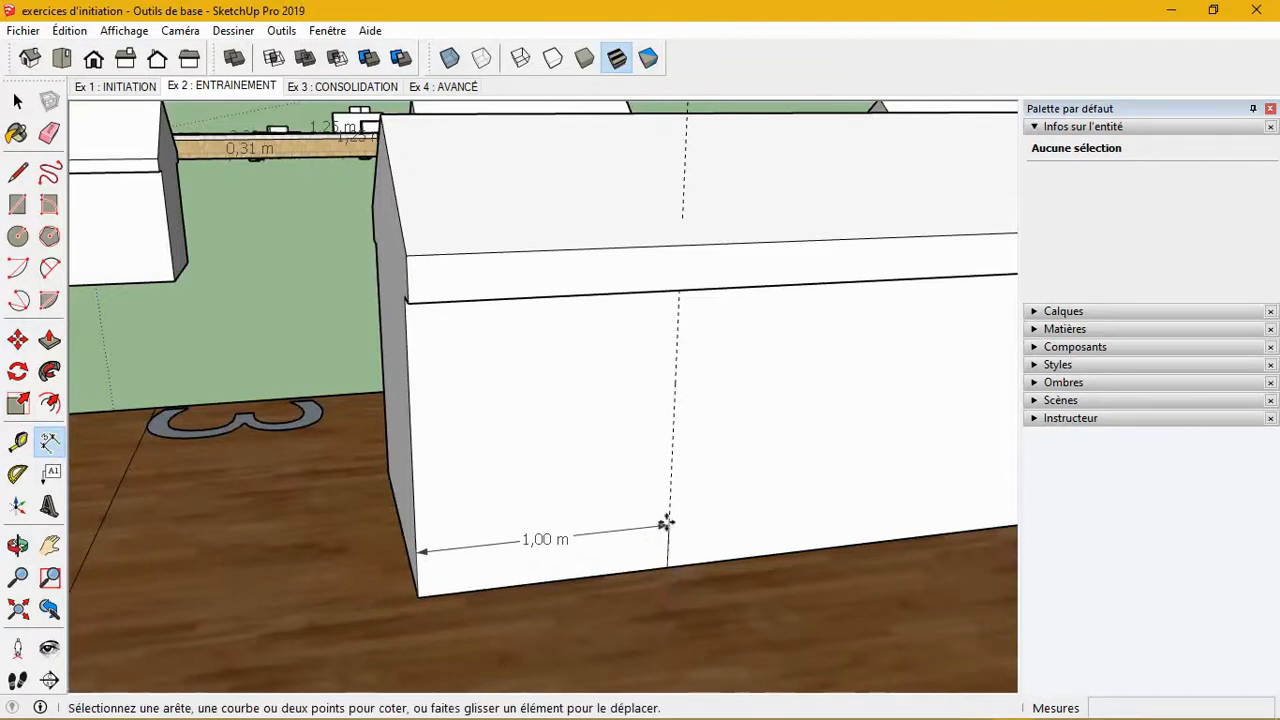
{"action": "scroll", "coordinate": [566, 538], "scroll_direction": "down", "scroll_amount": 3}
{"action": "scroll", "coordinate": [566, 538], "scroll_direction": "down", "scroll_amount": 1}
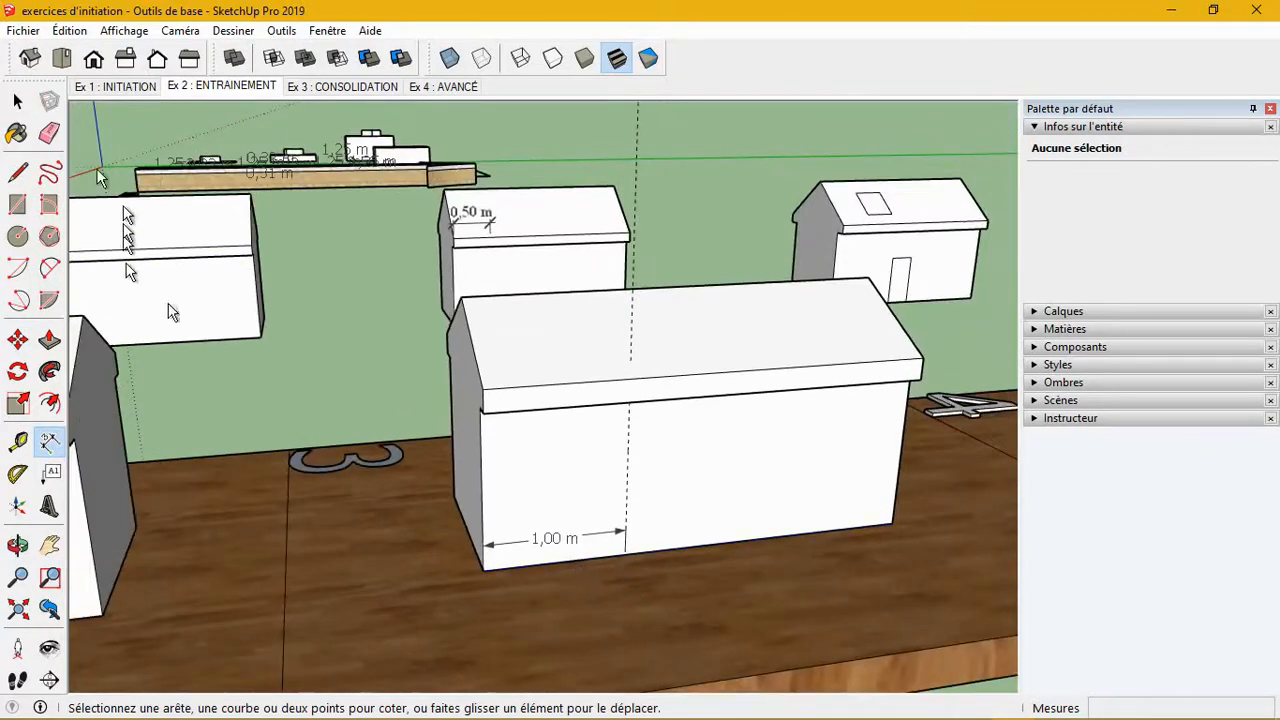
{"action": "left_click", "coordinate": [49, 133]}
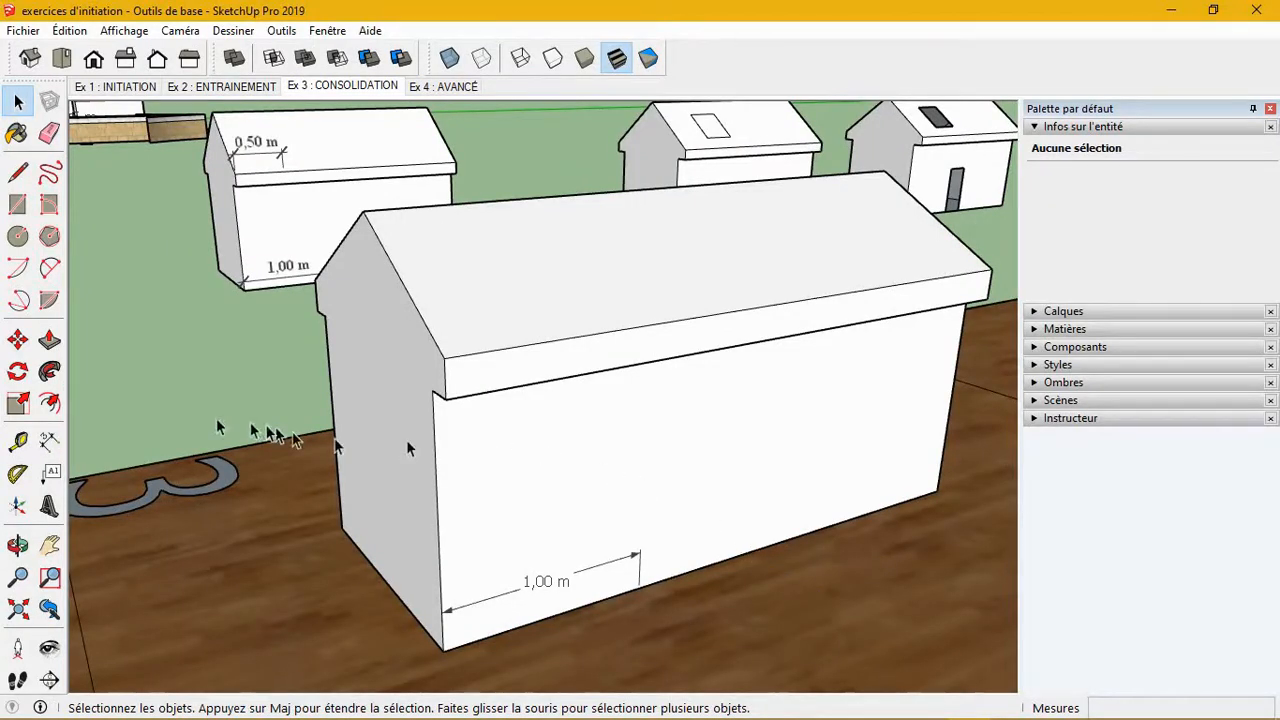
- Place a Tape Measure guide on the roof slope, parallel to its sloping gable edge and 0,5 m from it
{"action": "left_click", "coordinate": [22, 443]}
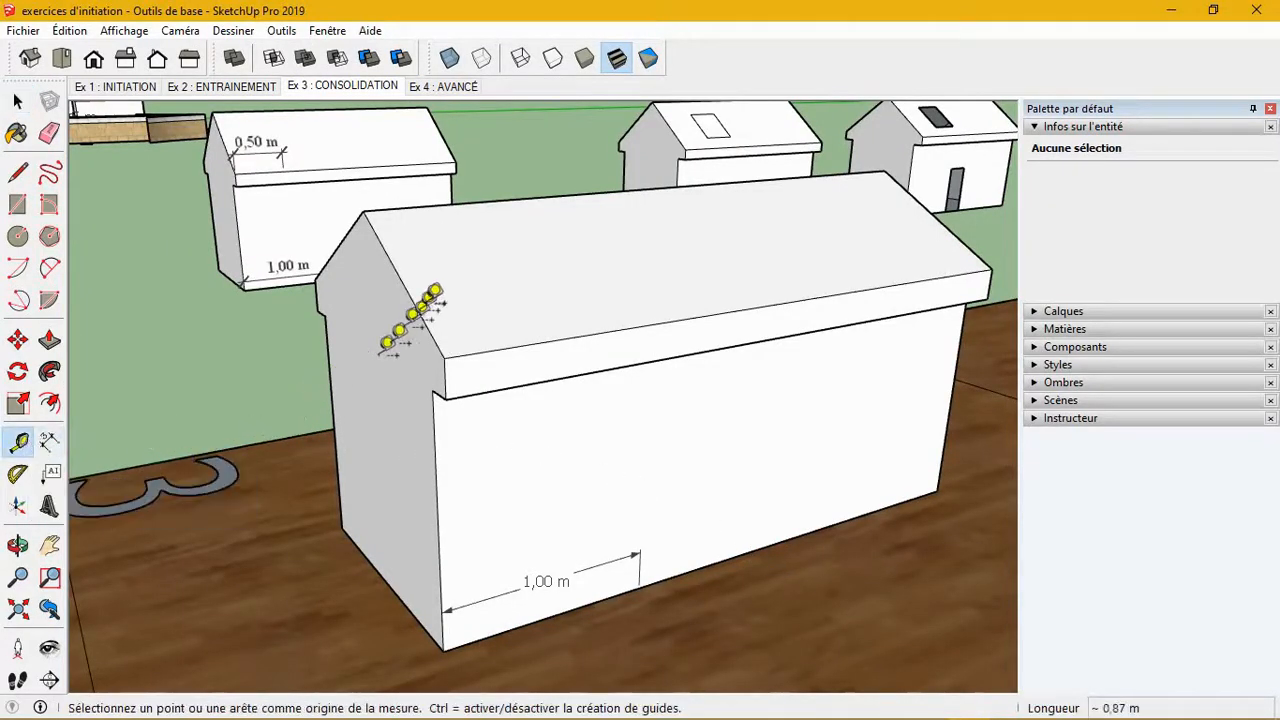
{"action": "left_click", "coordinate": [390, 260]}
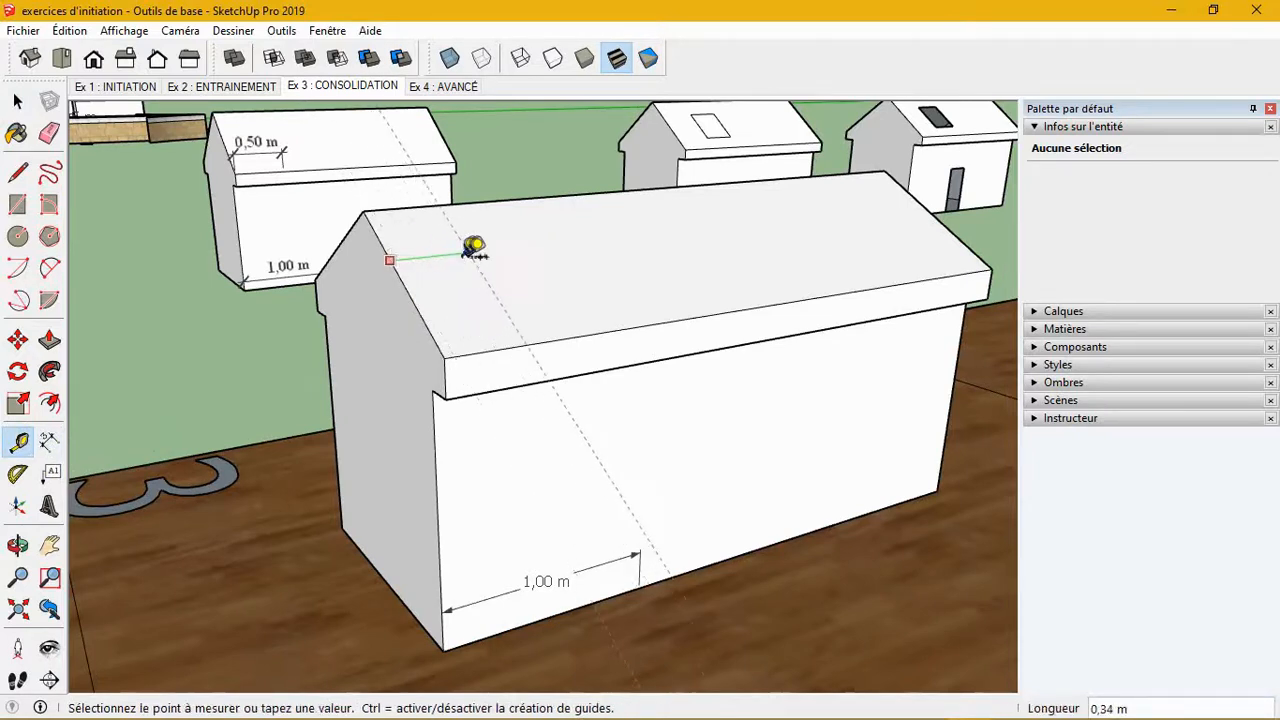
{"action": "type", "text": "0,5"}
{"action": "key", "text": "Return"}
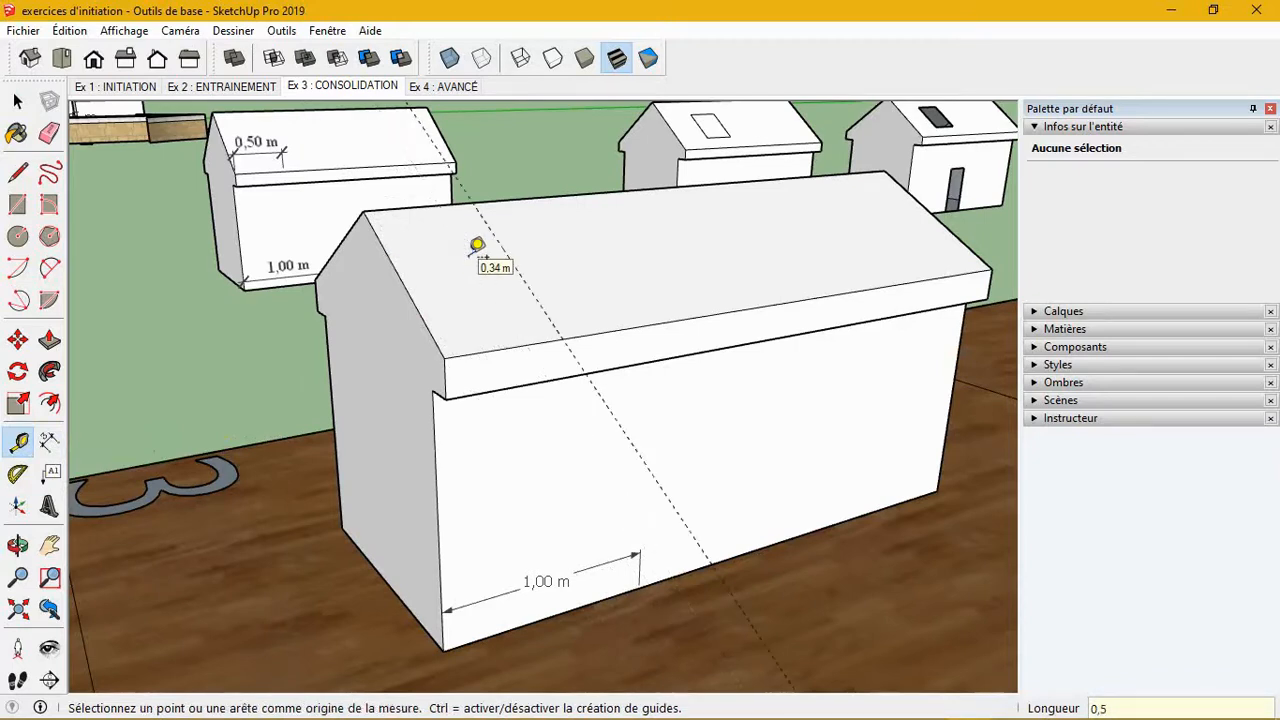
- Dimension the eave from the roof corner to the sloping guide, placing the dimension on the roof slope
{"action": "left_click", "coordinate": [49, 440]}
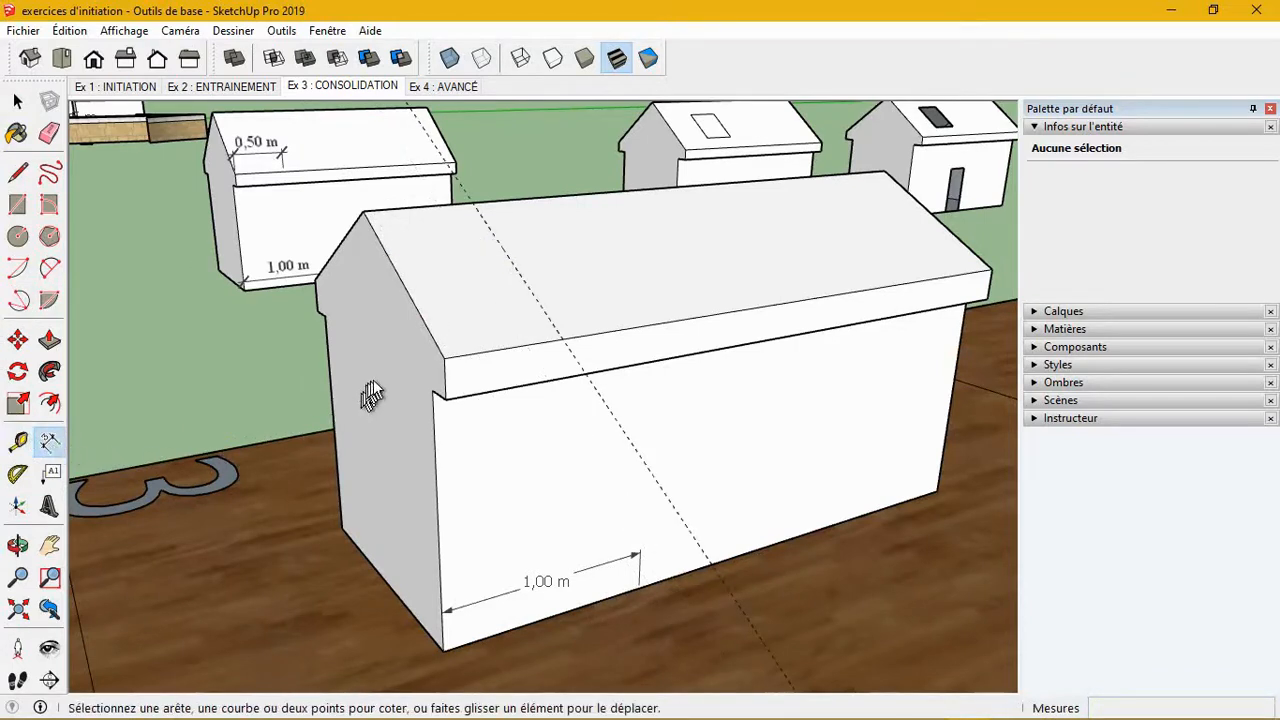
{"action": "left_click", "coordinate": [444, 358]}
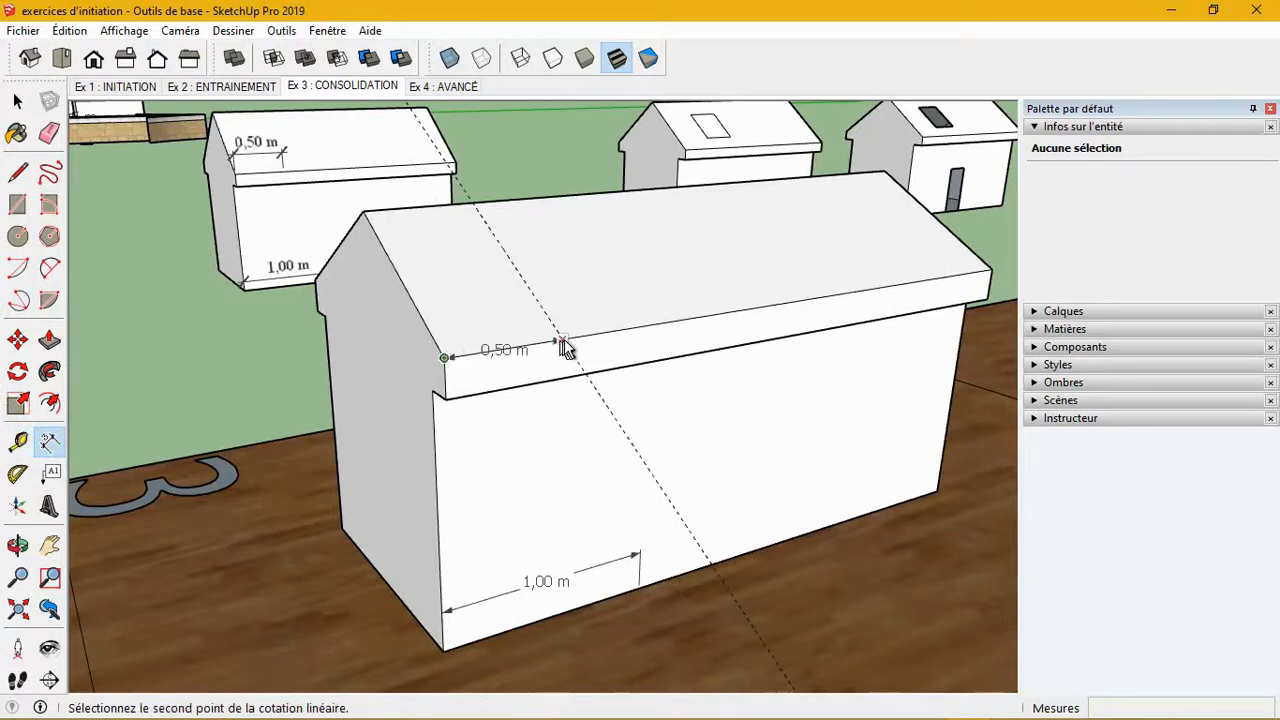
{"action": "left_click", "coordinate": [559, 340]}
{"action": "left_click", "coordinate": [560, 316]}
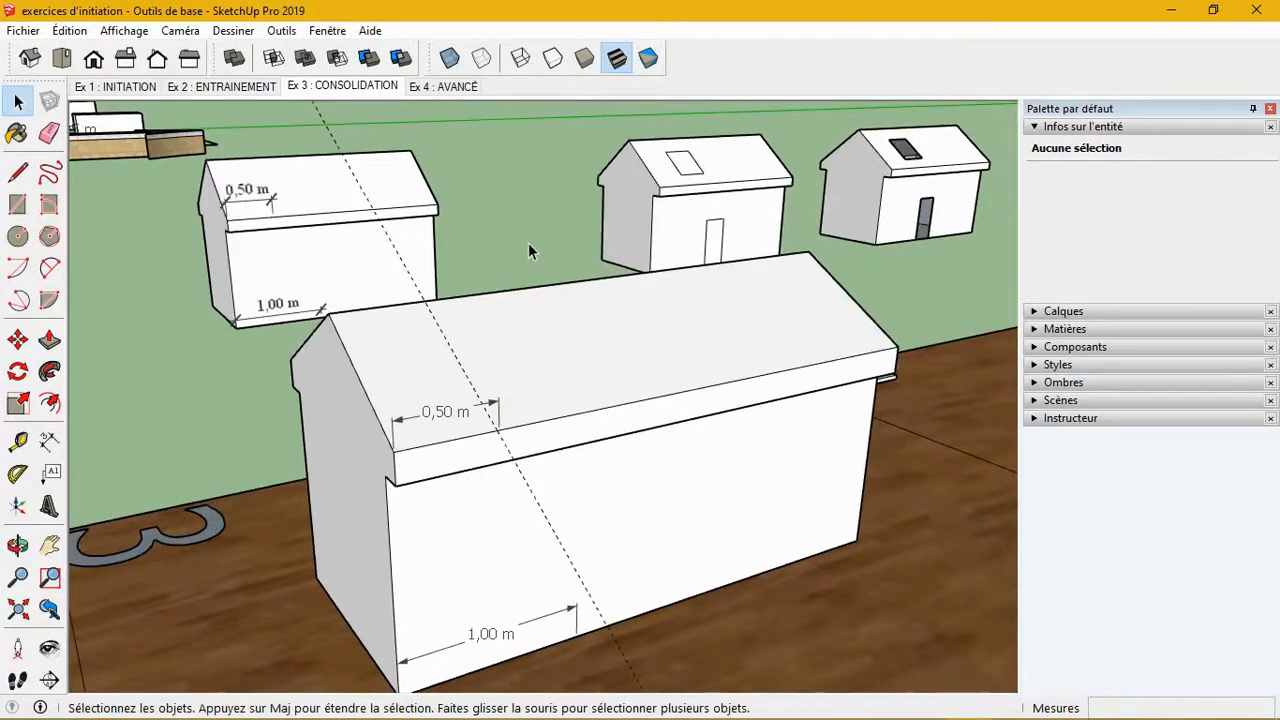
- Erase the sloping guide crossing the roof of the cell 3 house
{"action": "left_click", "coordinate": [49, 133]}
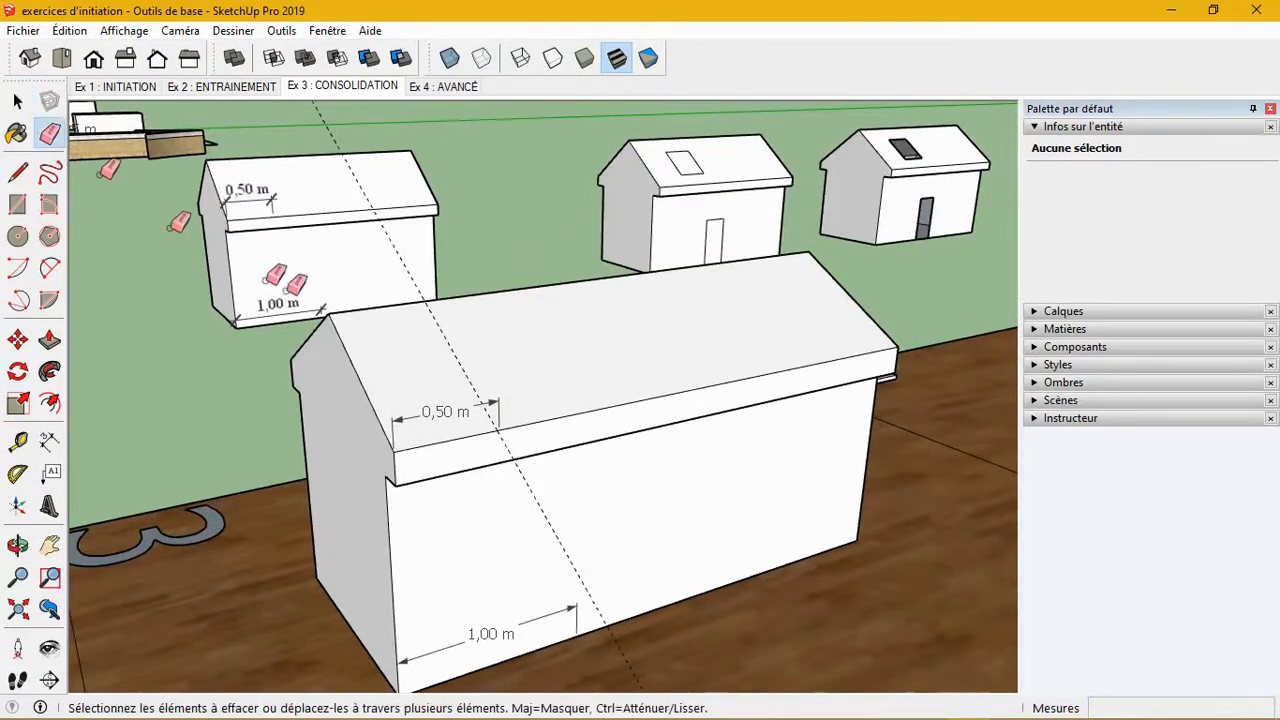
{"action": "left_click", "coordinate": [415, 276]}
{"action": "scroll", "coordinate": [565, 330], "scroll_direction": "down", "scroll_amount": 3}
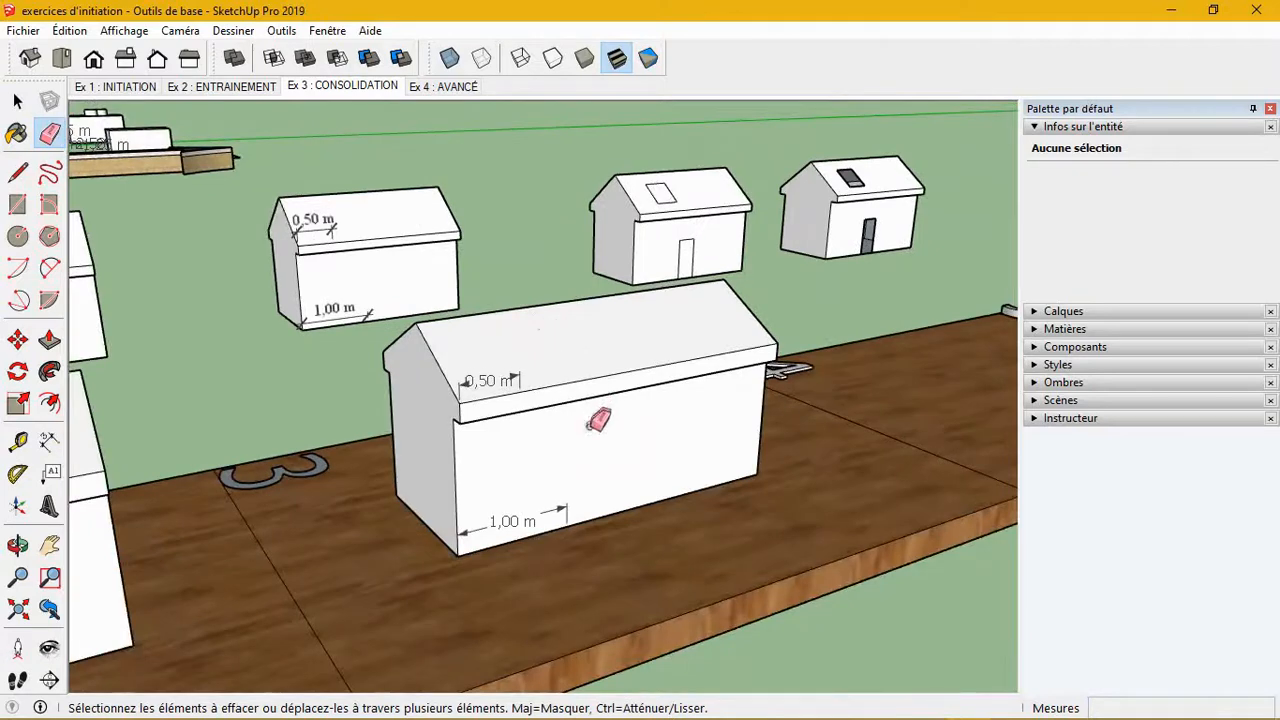
- Copy the whole cell 3 house with its roof and wall dimensions about 5,81 m into cell 4, using its dimensioned base corner as reference
{"action": "key", "text": "space"}
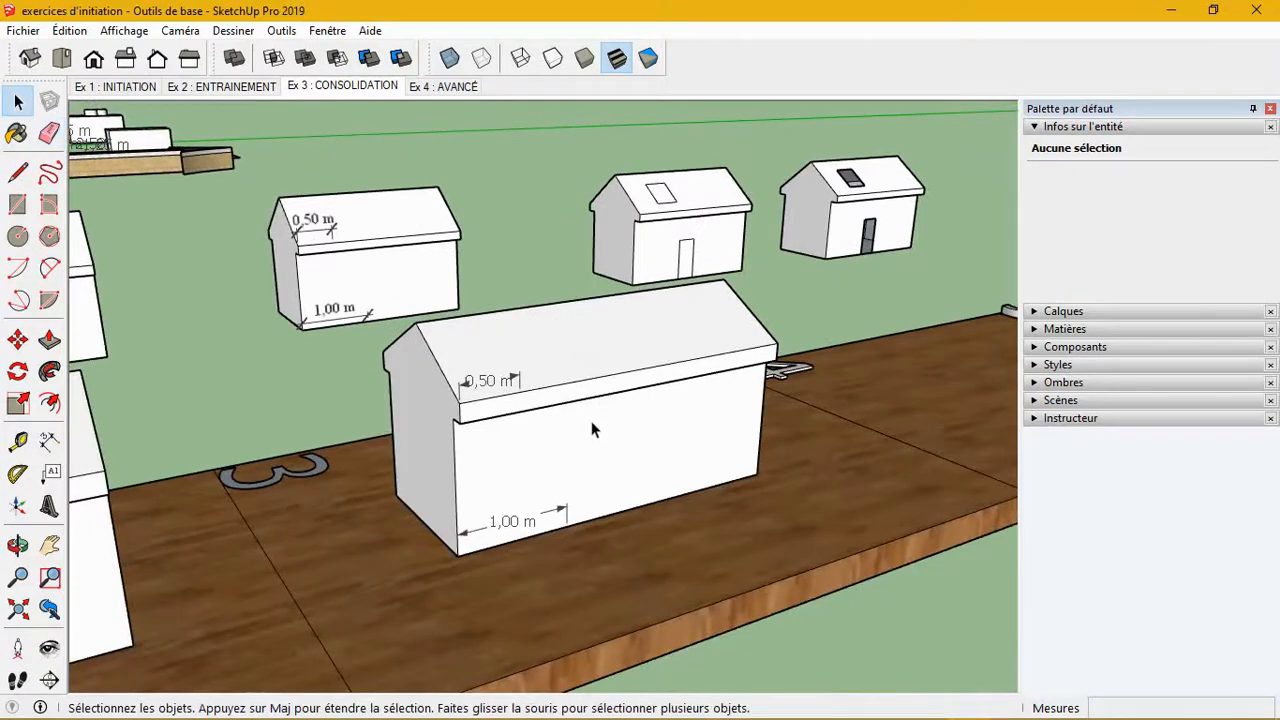
{"action": "triple_click", "coordinate": [591, 421]}
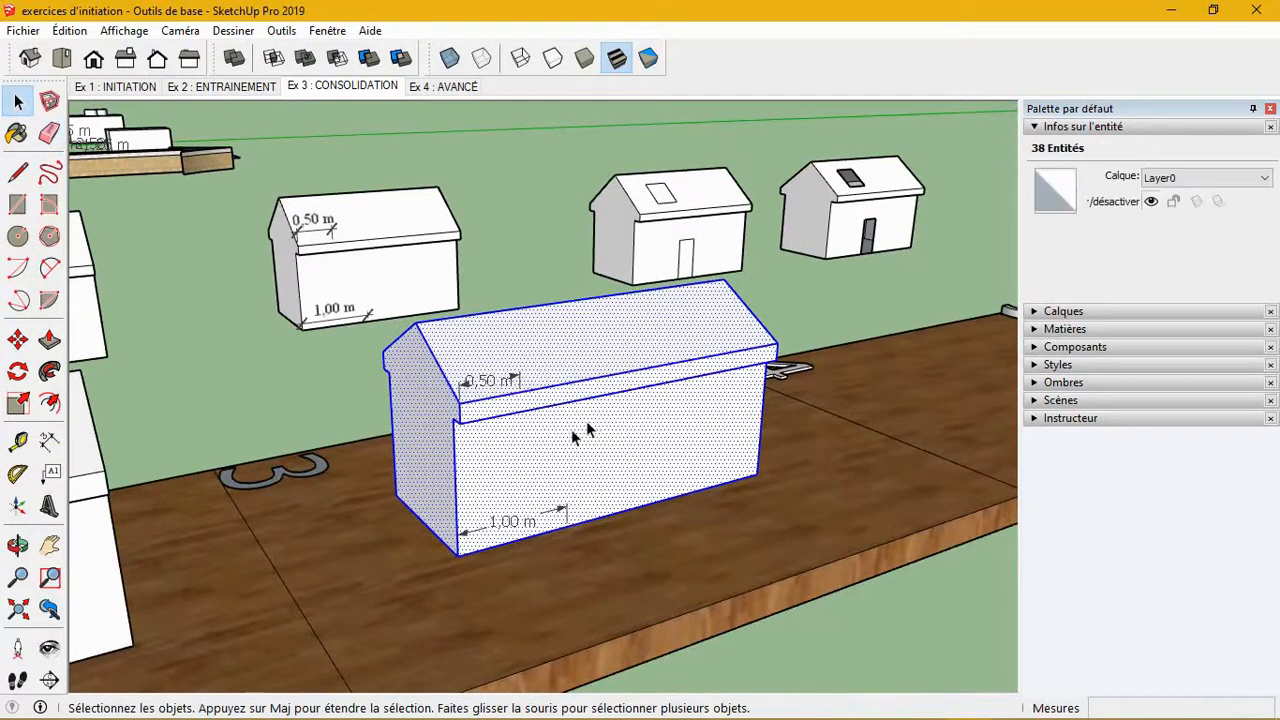
{"action": "middle_click_drag", "start_coordinate": [585, 428], "coordinate": [540, 470]}
{"action": "scroll", "coordinate": [537, 474], "scroll_direction": "up", "scroll_amount": 2}
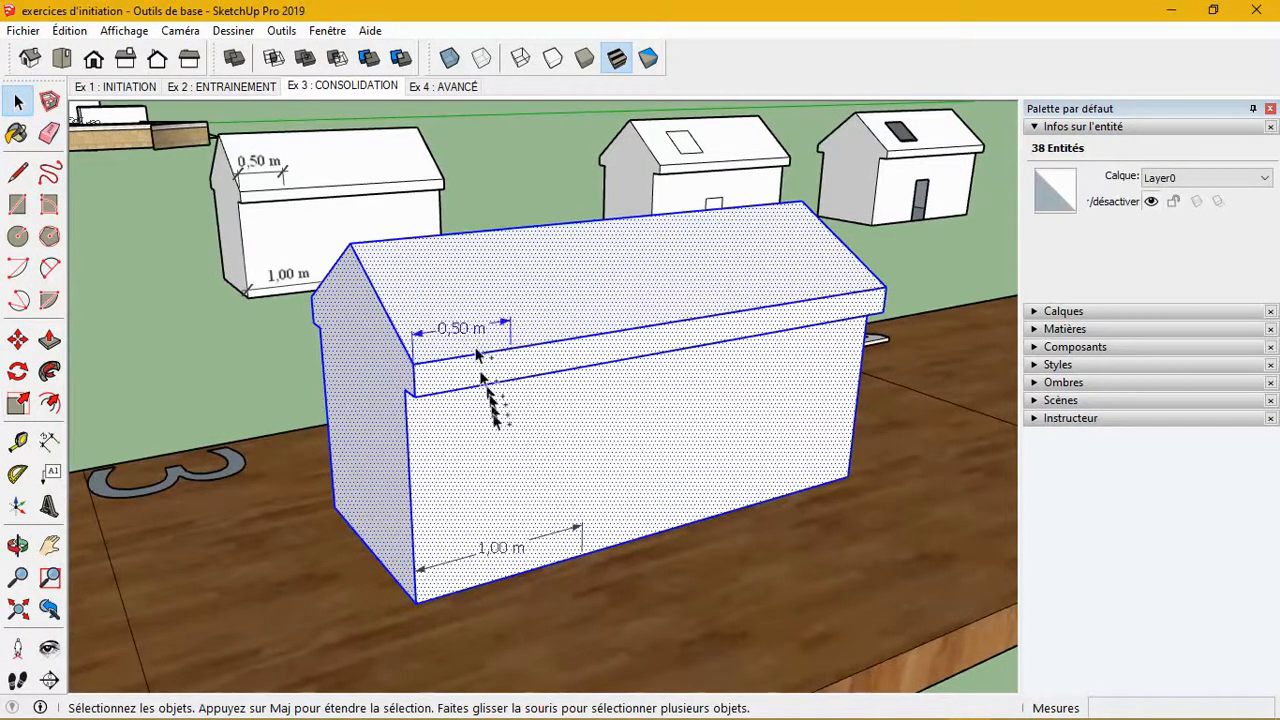
{"action": "left_click", "coordinate": [470, 338], "text": "shift"}
{"action": "left_click", "coordinate": [496, 548], "text": "shift"}
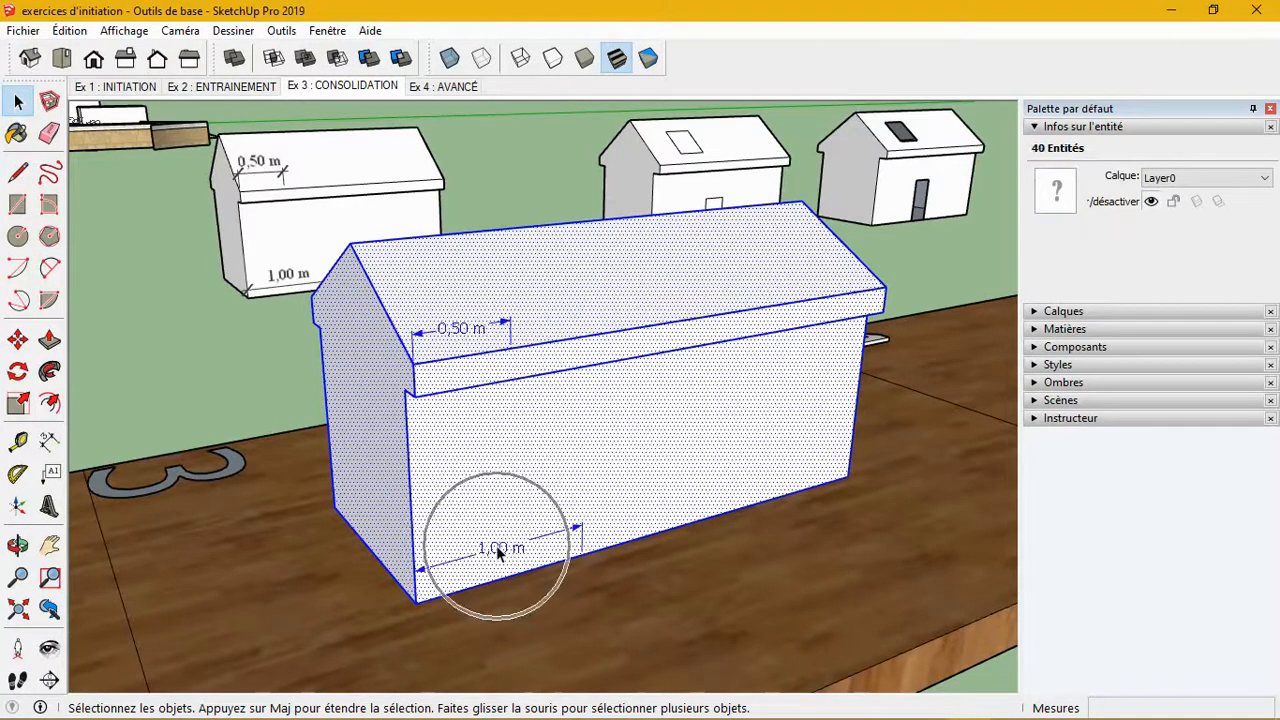
{"action": "left_click", "coordinate": [19, 343]}
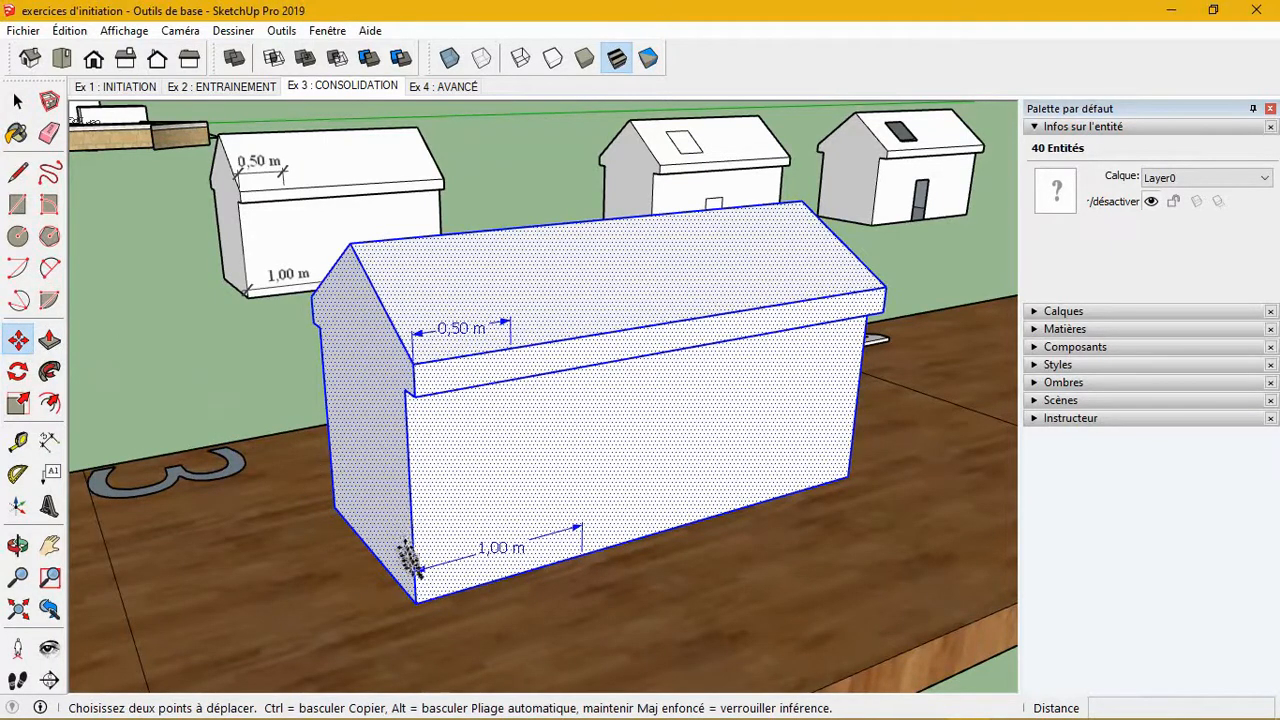
{"action": "left_click", "coordinate": [417, 605]}
{"action": "key", "text": "ctrl"}
{"action": "scroll", "coordinate": [420, 590], "scroll_direction": "down", "scroll_amount": 5}
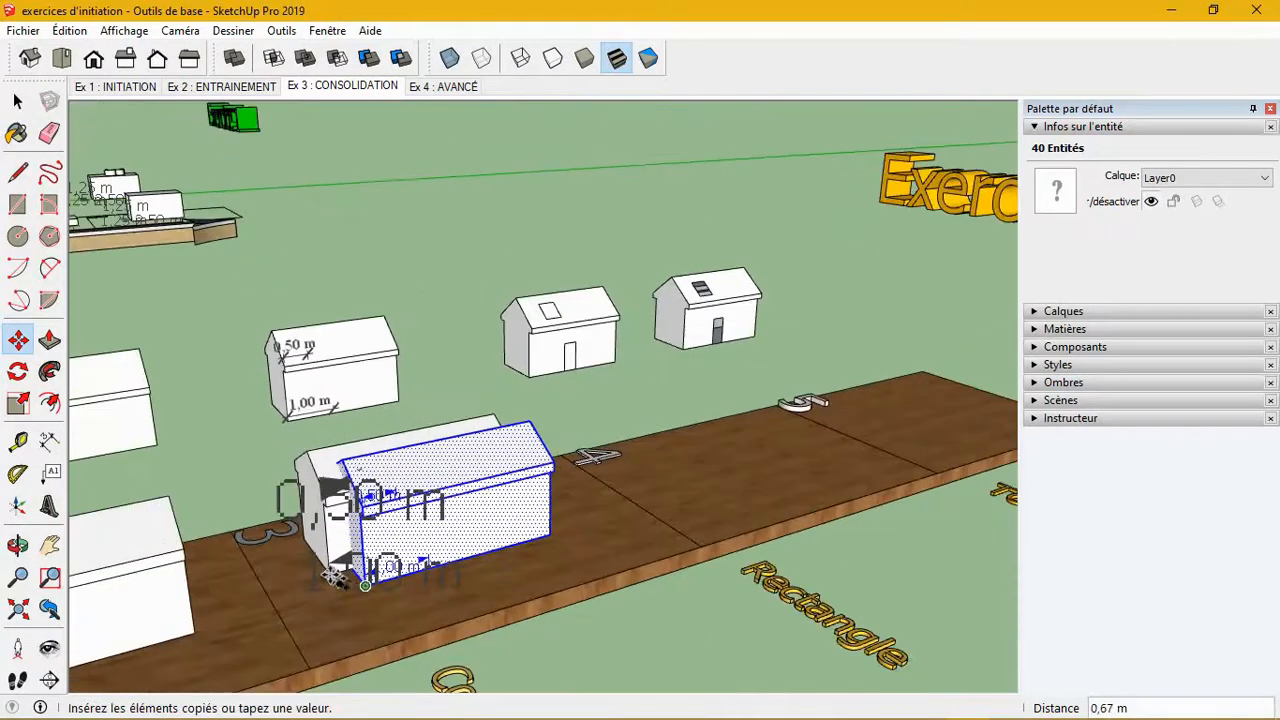
{"action": "left_click", "coordinate": [688, 492]}
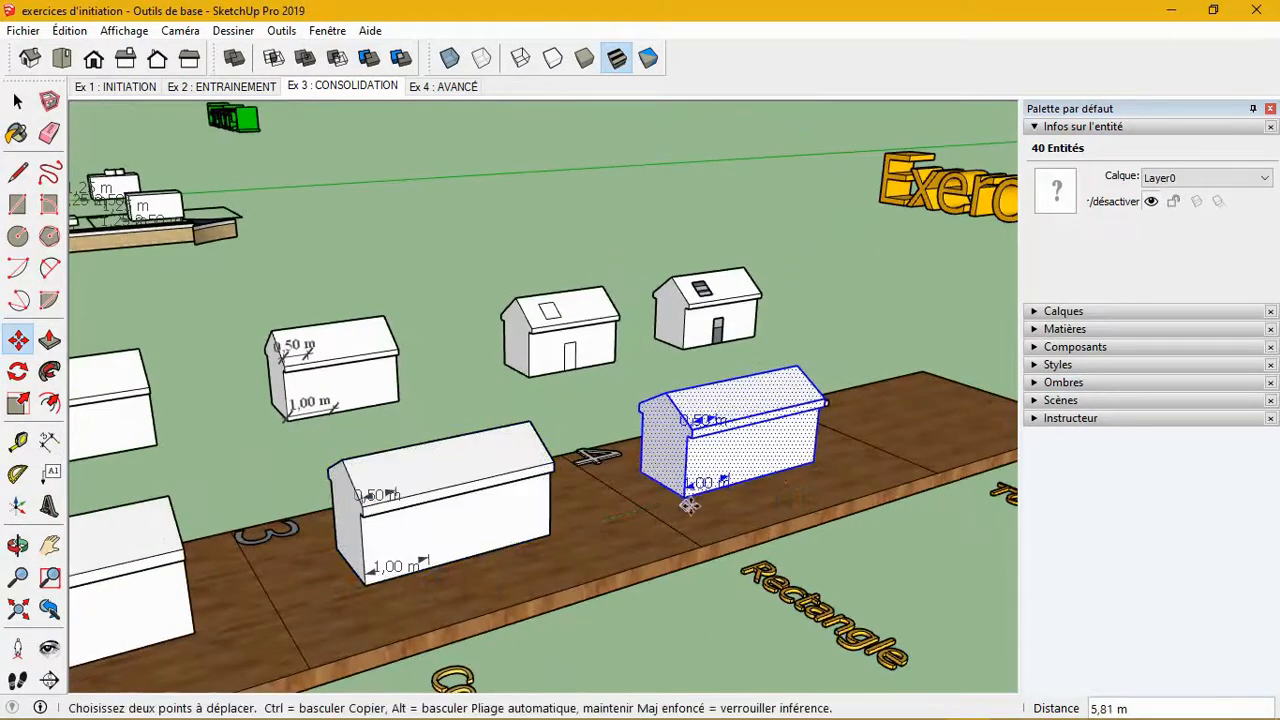
{"action": "scroll", "coordinate": [790, 447], "scroll_direction": "up", "scroll_amount": 5}
{"action": "key", "text": "space"}
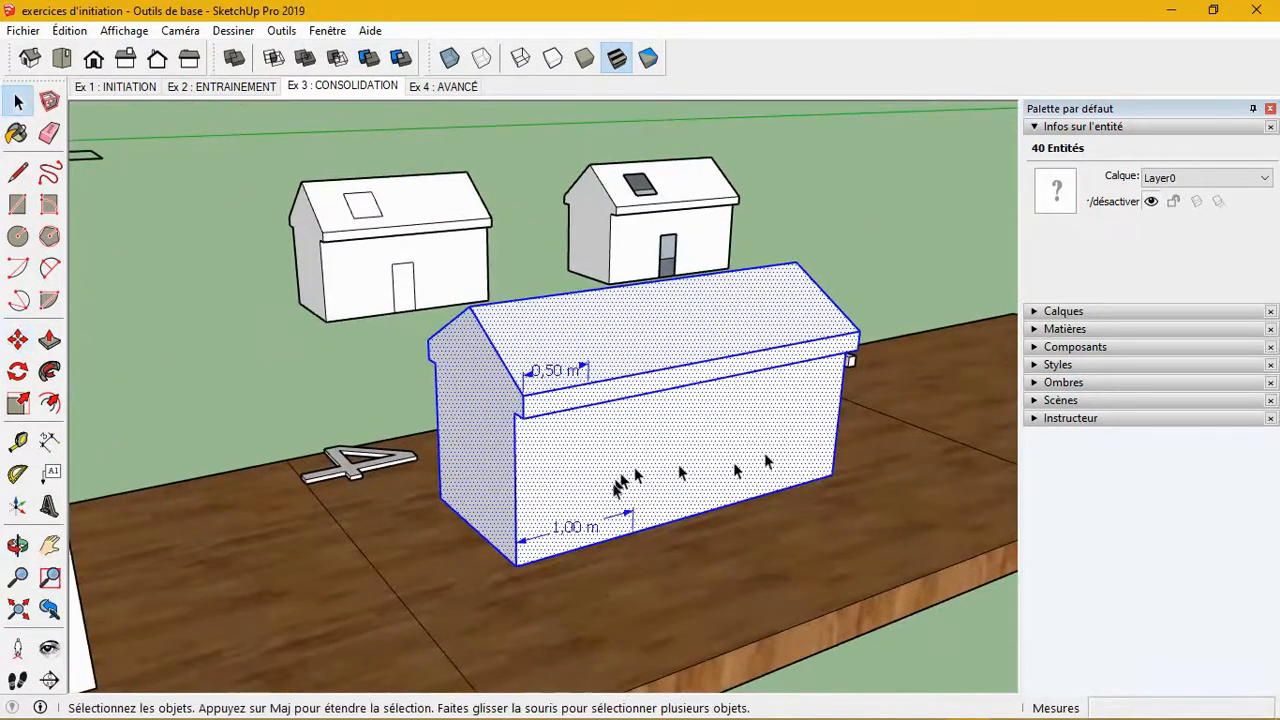
{"action": "left_click", "coordinate": [850, 294]}
- Place Tape Measure guides on the cell 4 house at the ends of the 1,00 m and 0,50 m dimensions, parallel to the wall corner and gable edge
{"action": "middle_click_drag", "start_coordinate": [821, 314], "coordinate": [746, 343]}
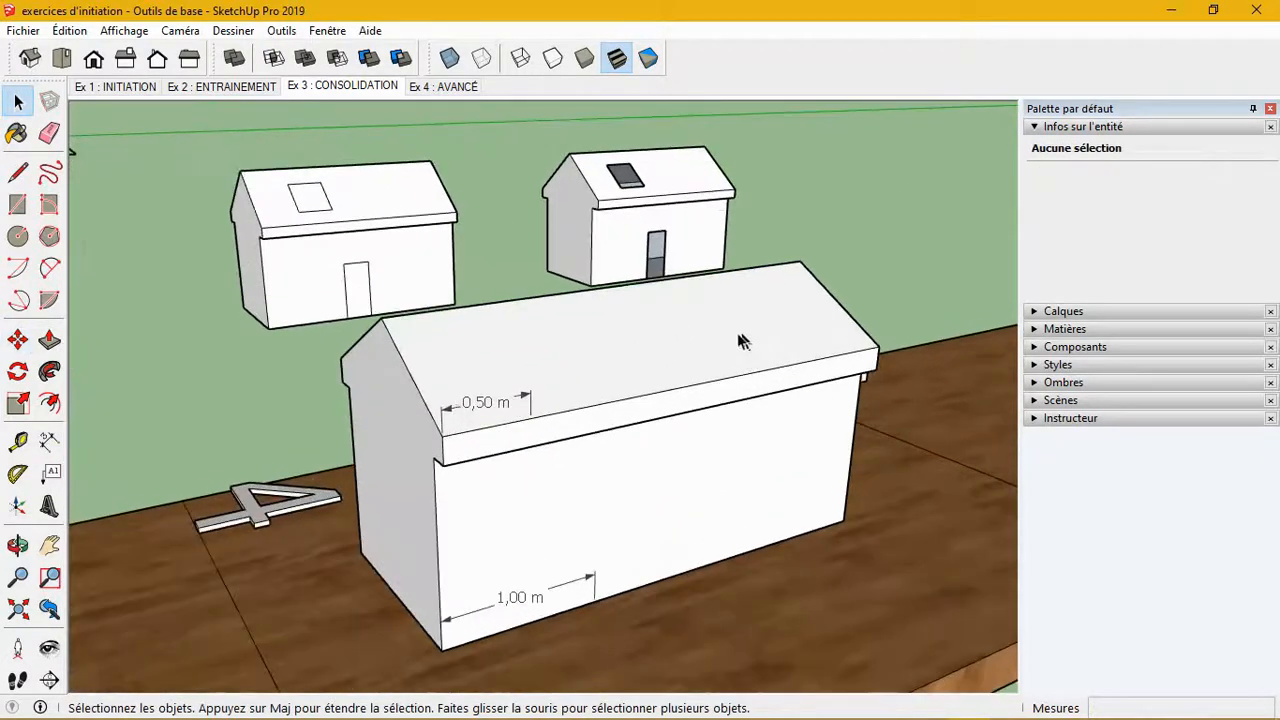
{"action": "left_click", "coordinate": [50, 440]}
{"action": "left_click", "coordinate": [18, 440]}
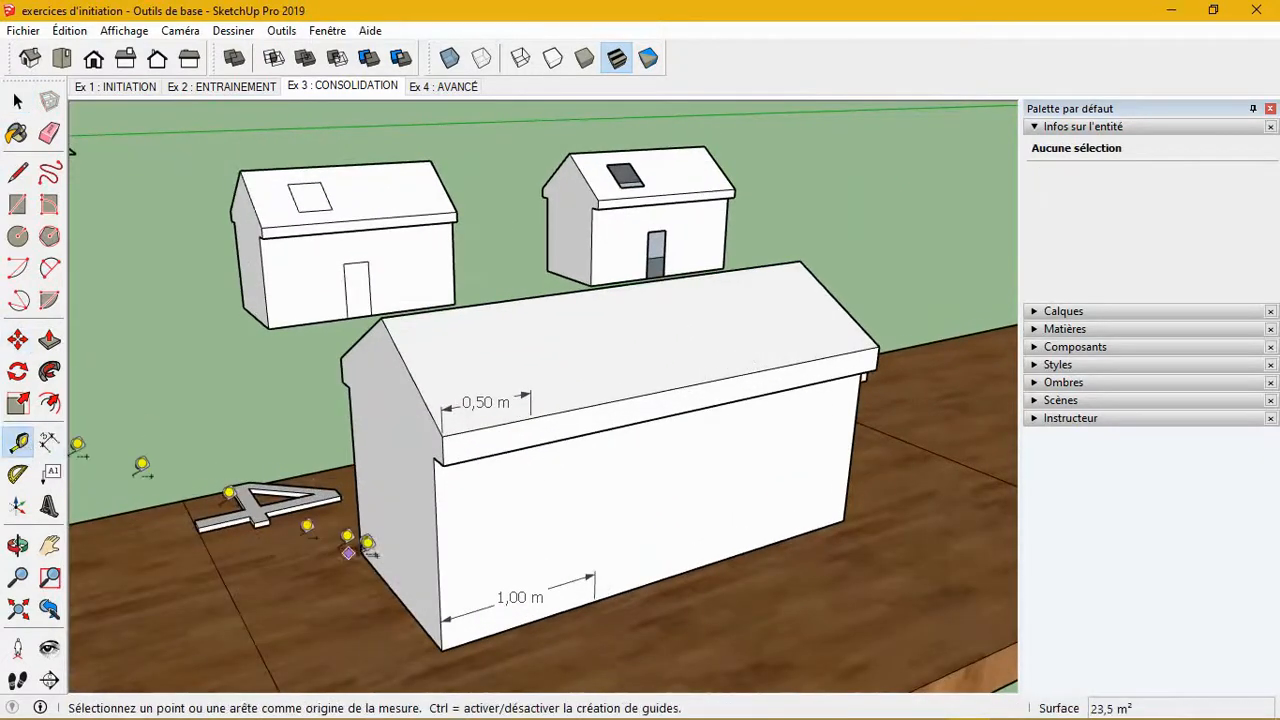
{"action": "left_click", "coordinate": [437, 533]}
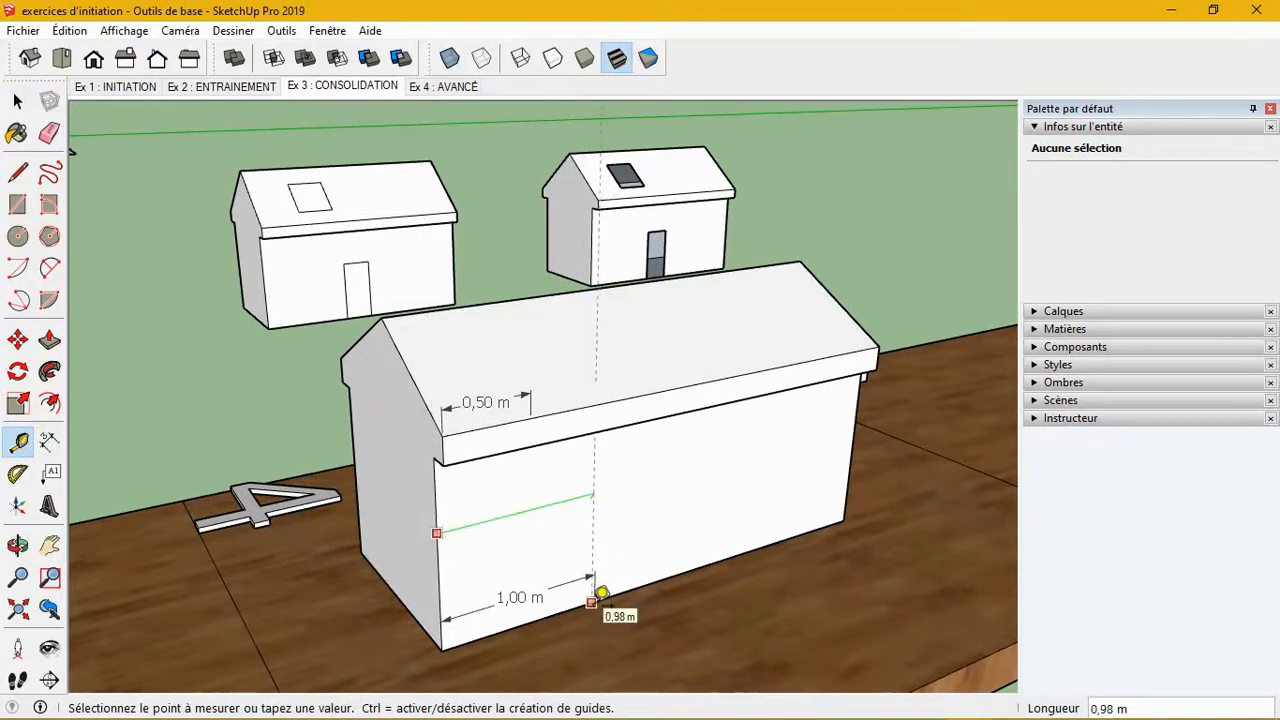
{"action": "left_click", "coordinate": [593, 598]}
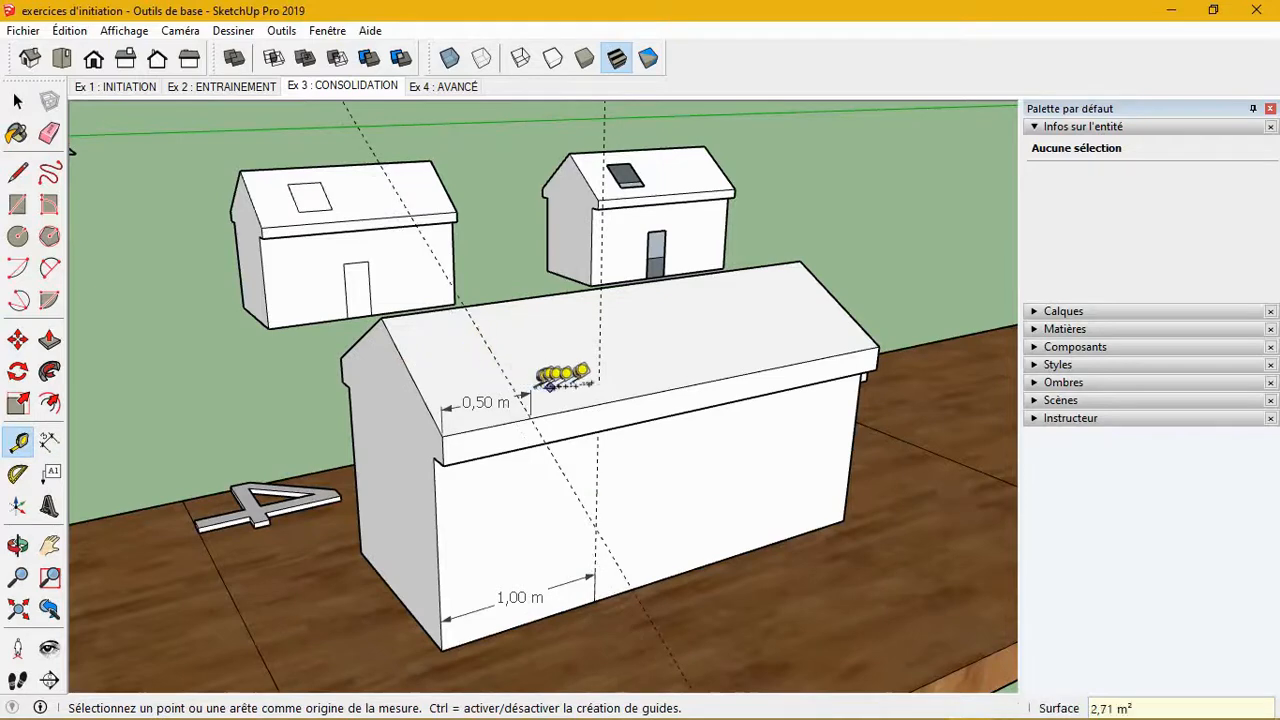
- Draw a door rectangle about 0,37 by 0,84 m on the cell 4 house's long wall, starting where the vertical guide meets the base
{"action": "left_click", "coordinate": [20, 206]}
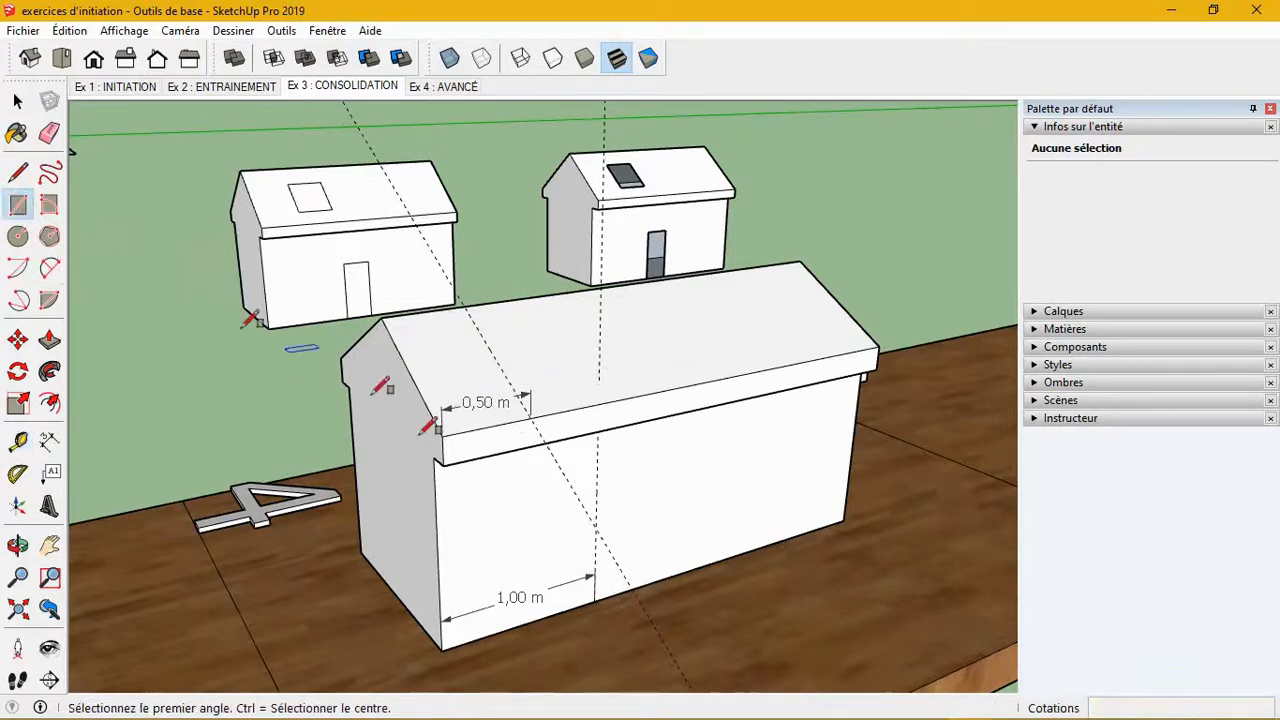
{"action": "middle_click_drag", "start_coordinate": [586, 571], "coordinate": [529, 623]}
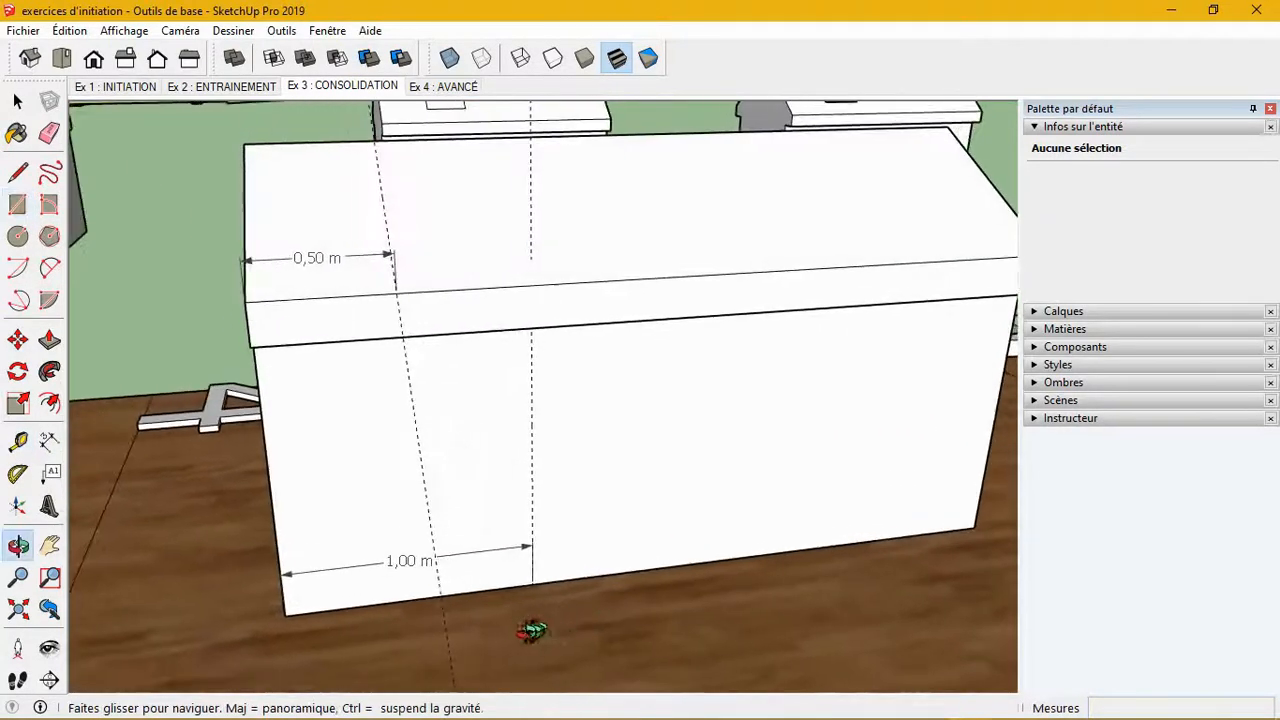
{"action": "scroll", "coordinate": [540, 585], "scroll_direction": "up", "scroll_amount": 4}
{"action": "left_click", "coordinate": [531, 582]}
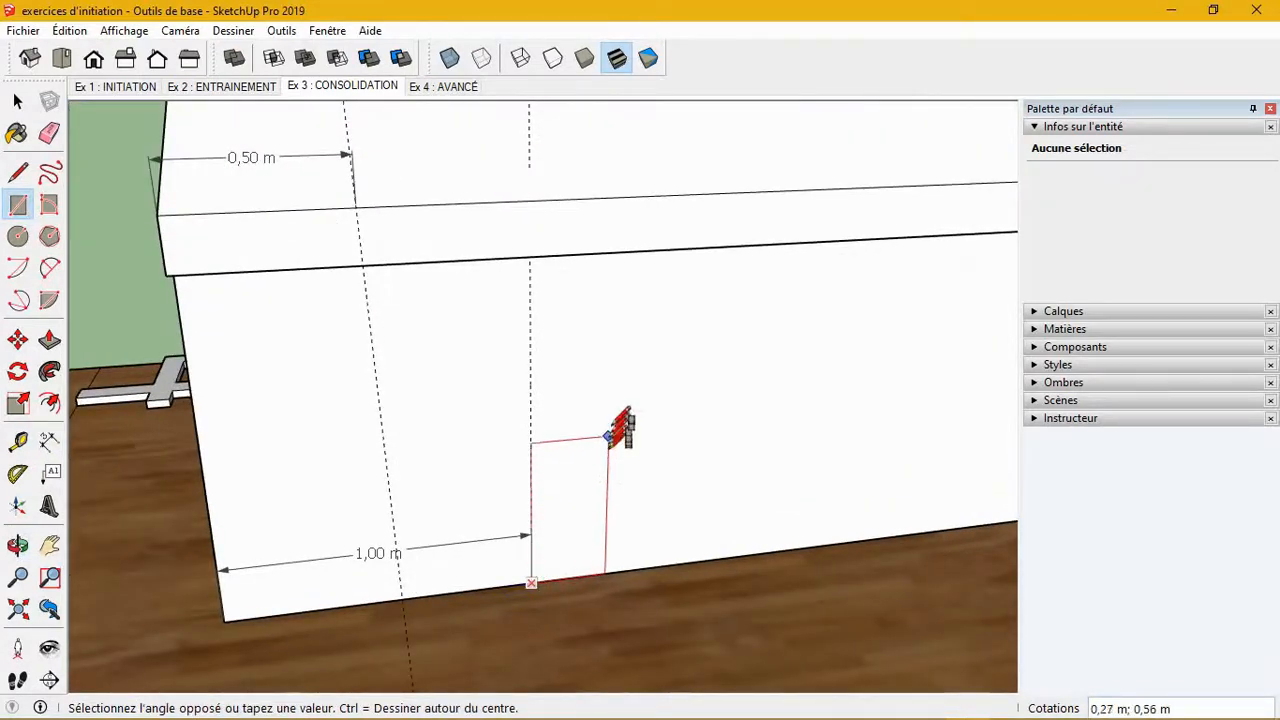
{"action": "left_click", "coordinate": [644, 339]}
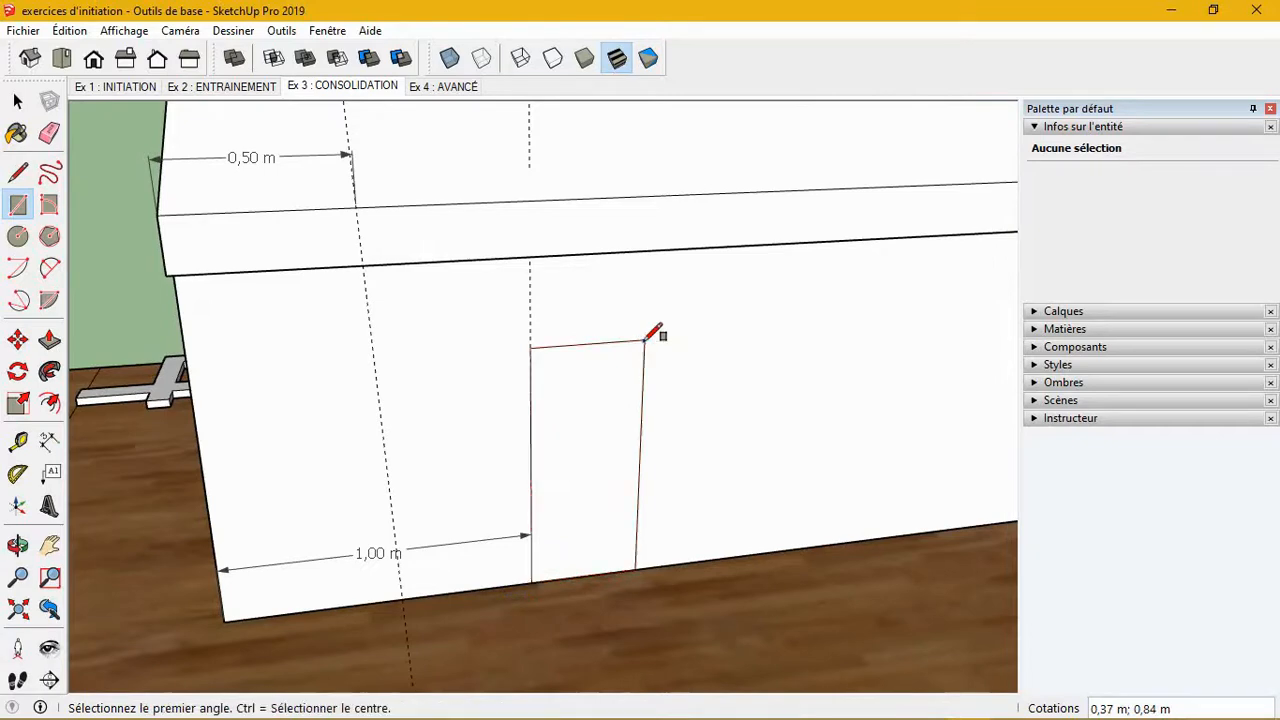
- Draw a skylight rectangle on the cell 4 house's roof slope, starting on the sloping guide just above the 0,50 m dimension
{"action": "scroll", "coordinate": [737, 586], "scroll_direction": "down", "scroll_amount": 6}
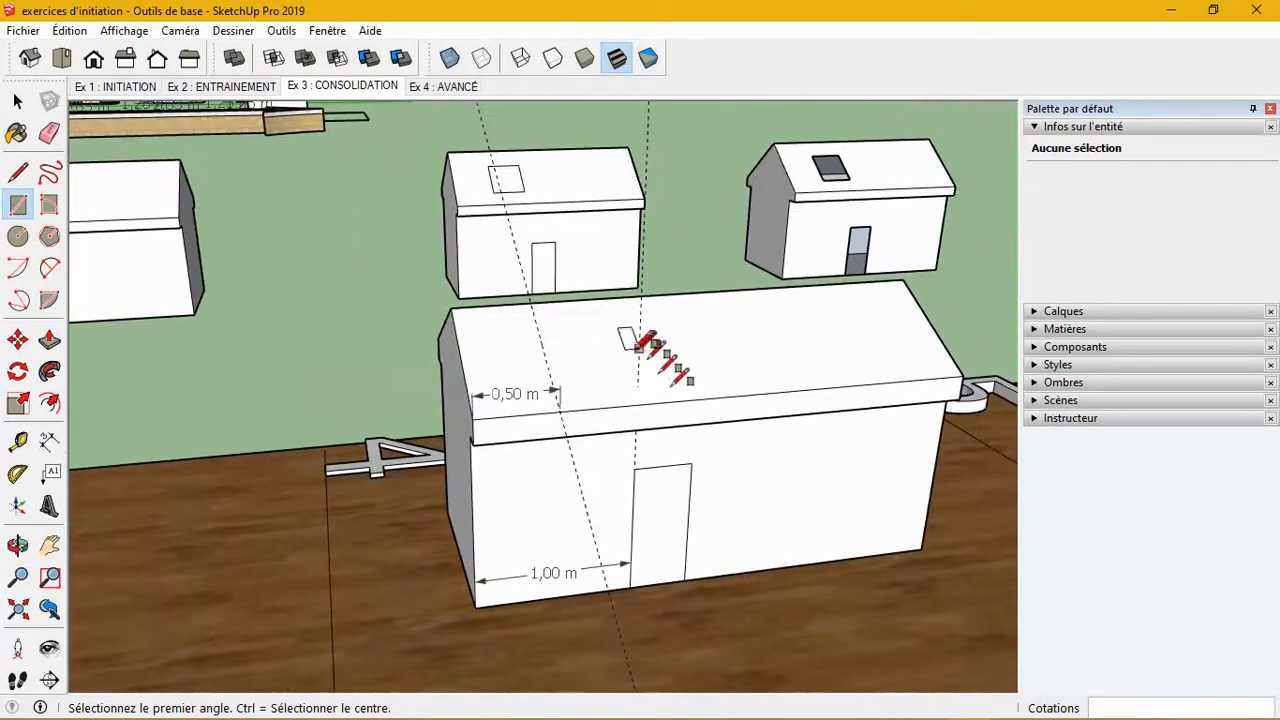
{"action": "scroll", "coordinate": [586, 337], "scroll_direction": "up", "scroll_amount": 4}
{"action": "scroll", "coordinate": [756, 545], "scroll_direction": "up", "scroll_amount": 2}
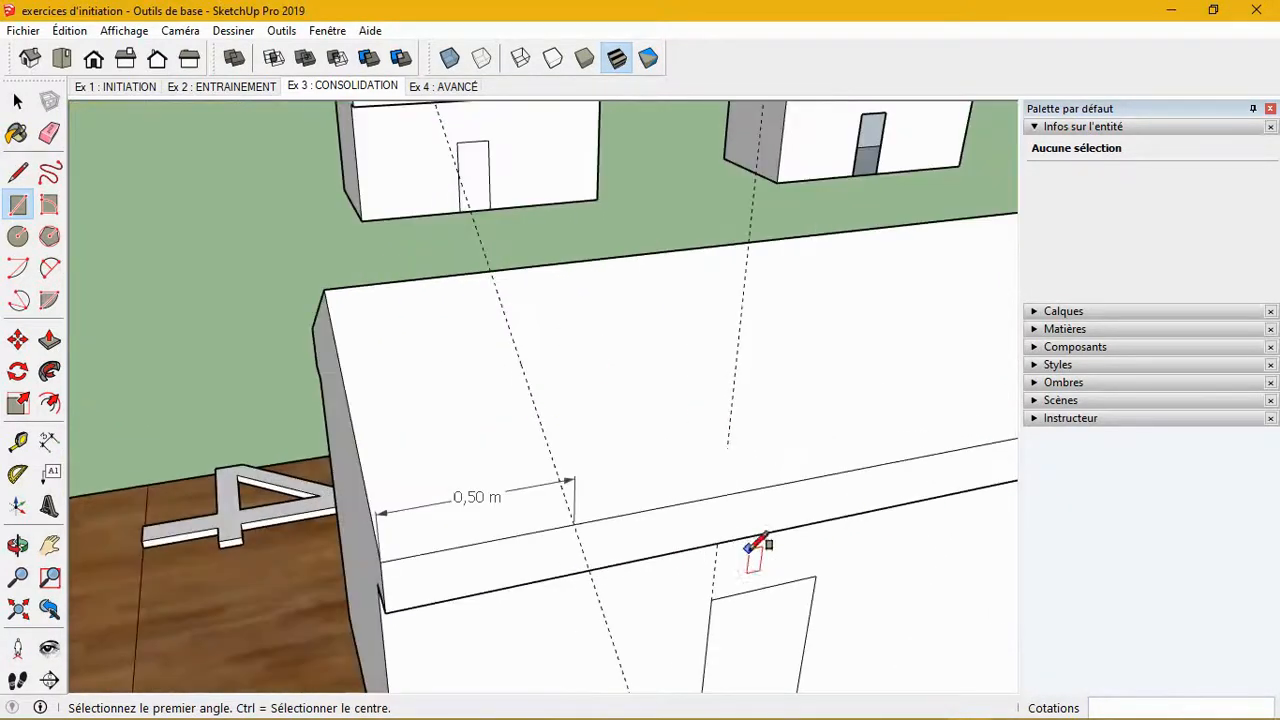
{"action": "left_click", "coordinate": [551, 455]}
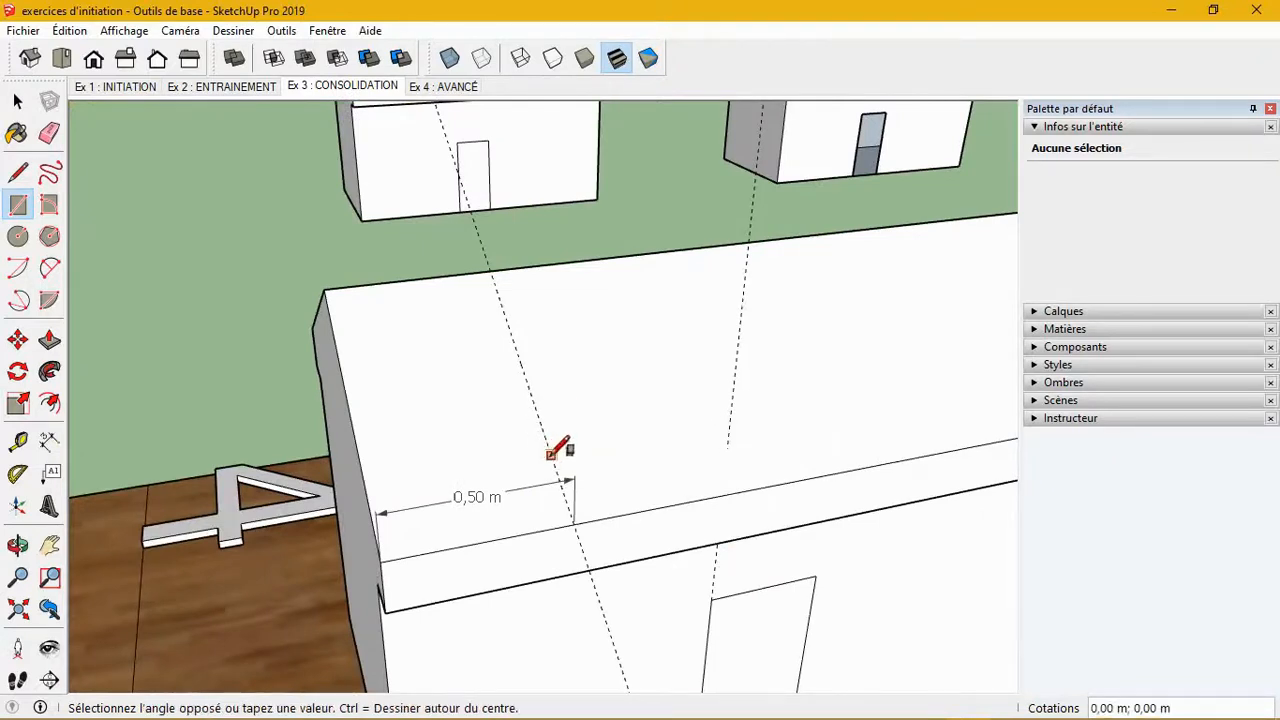
{"action": "left_click", "coordinate": [658, 334]}
{"action": "scroll", "coordinate": [465, 380], "scroll_direction": "down", "scroll_amount": 3}
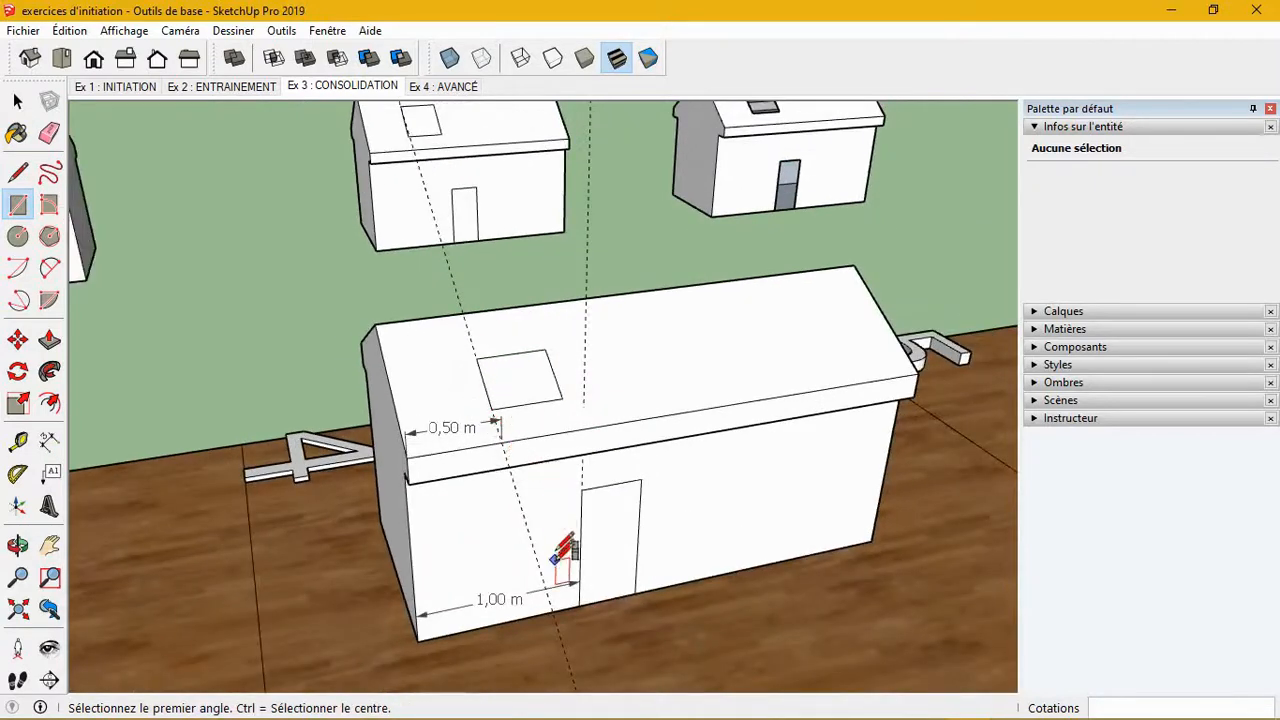
- Delete all the guides in the model at once
{"action": "scroll", "coordinate": [540, 578], "scroll_direction": "down", "scroll_amount": 2}
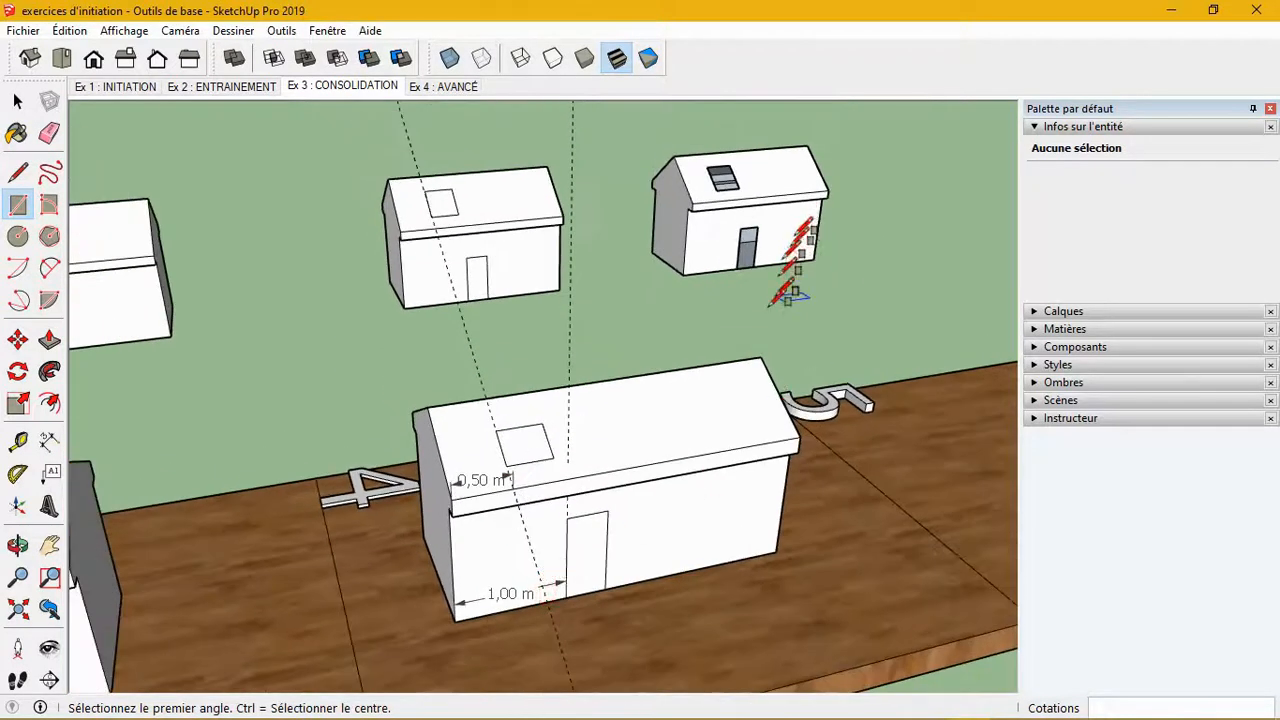
{"action": "scroll", "coordinate": [628, 375], "scroll_direction": "up", "scroll_amount": 2}
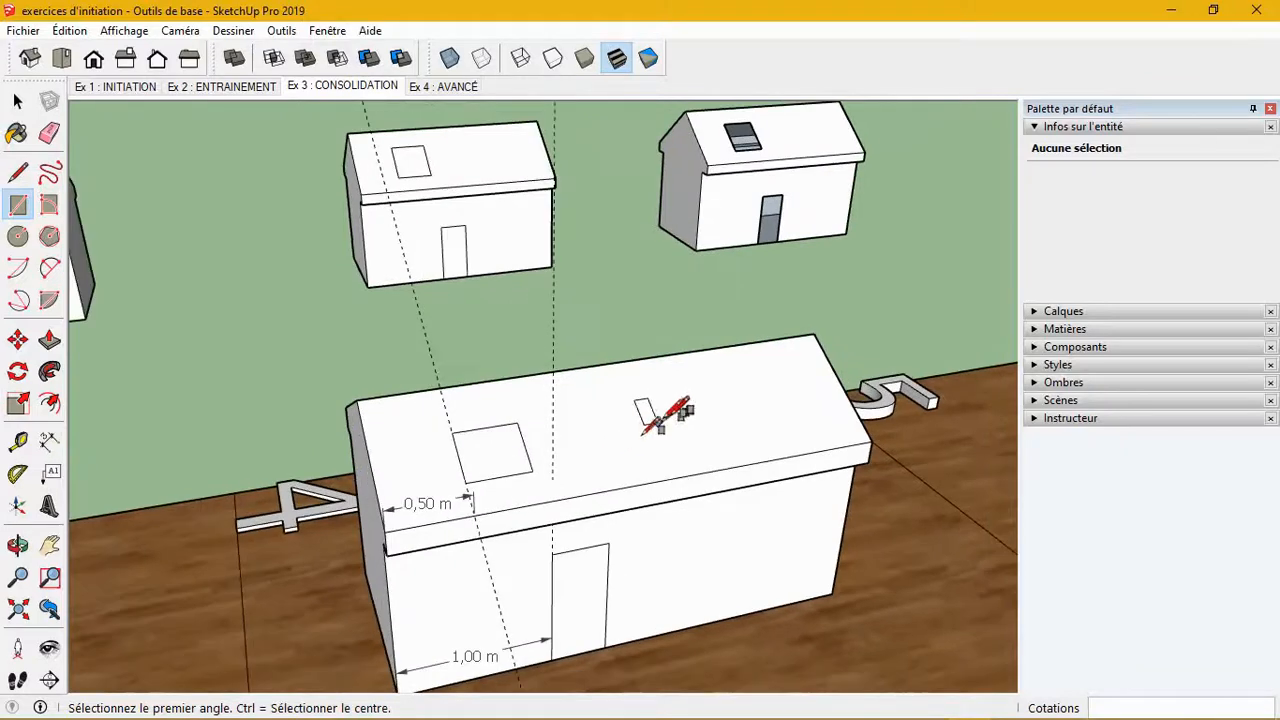
{"action": "scroll", "coordinate": [497, 500], "scroll_direction": "up", "scroll_amount": 2}
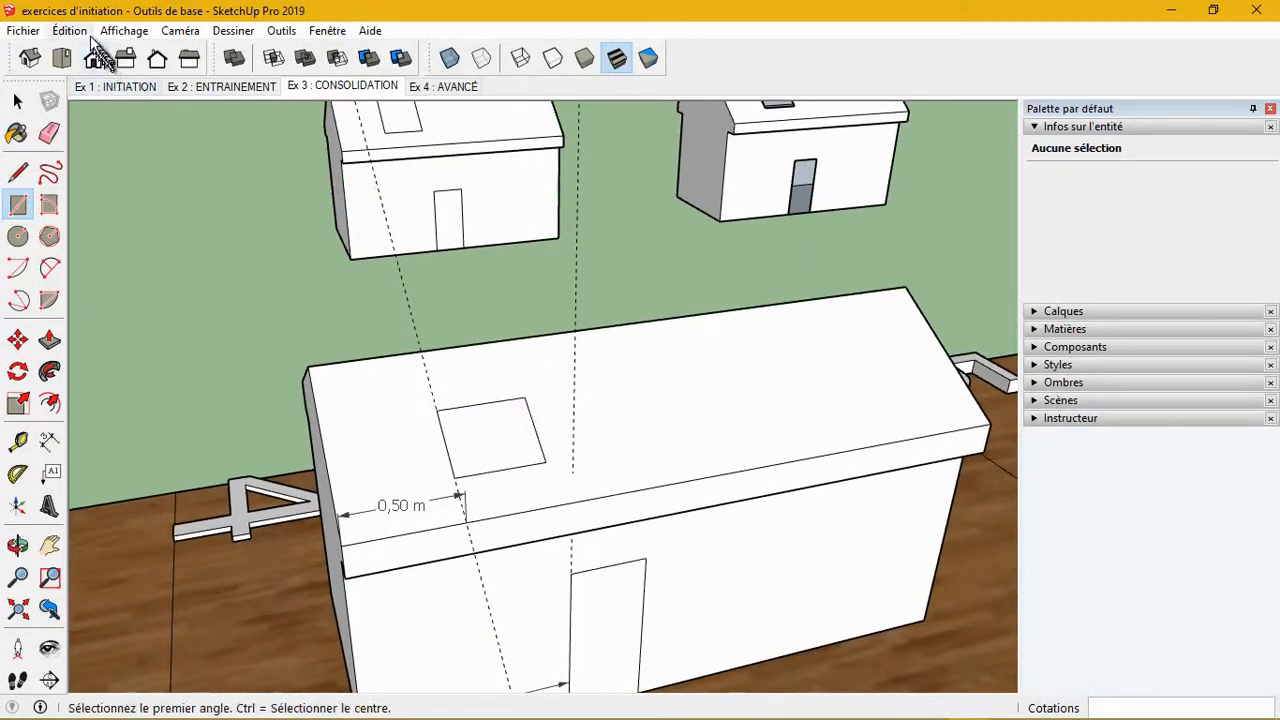
{"action": "key", "text": "ctrl"}
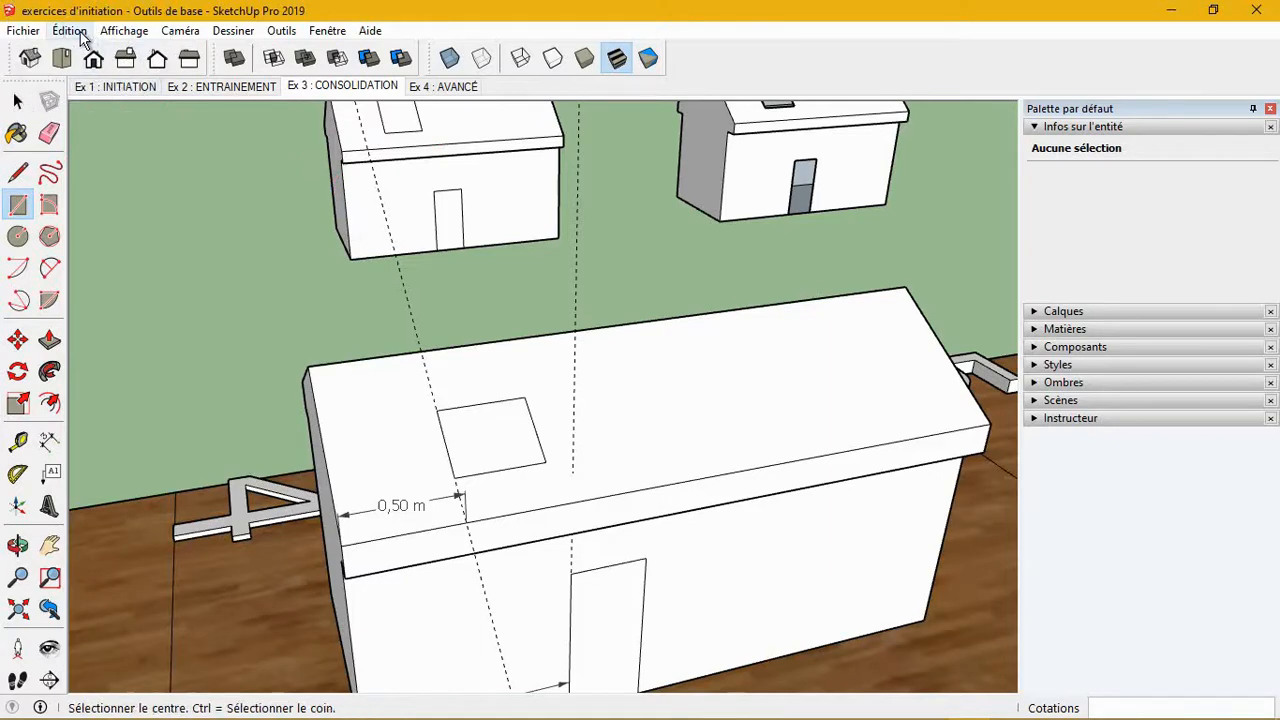
{"action": "left_click", "coordinate": [80, 32]}
{"action": "left_click", "coordinate": [128, 203]}
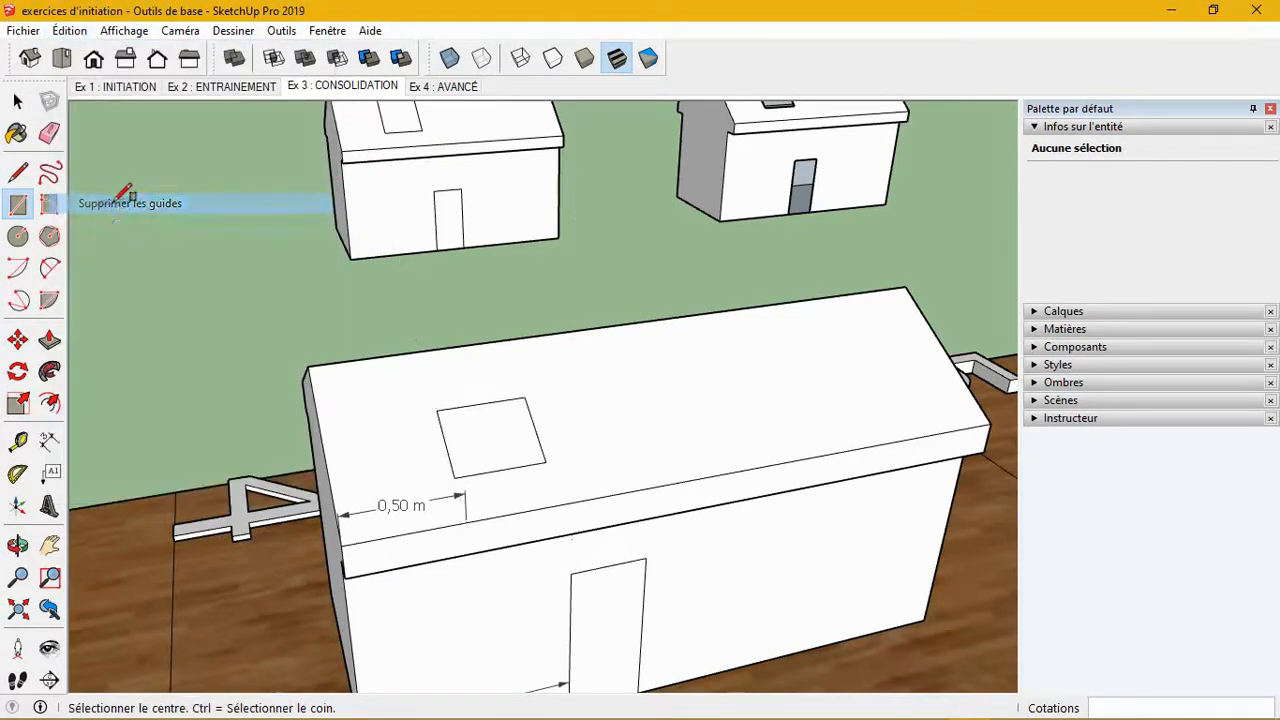
- Delete the skylight and door faces of the cell 4 house to cut openings in the roof and wall
{"action": "key", "text": "space"}
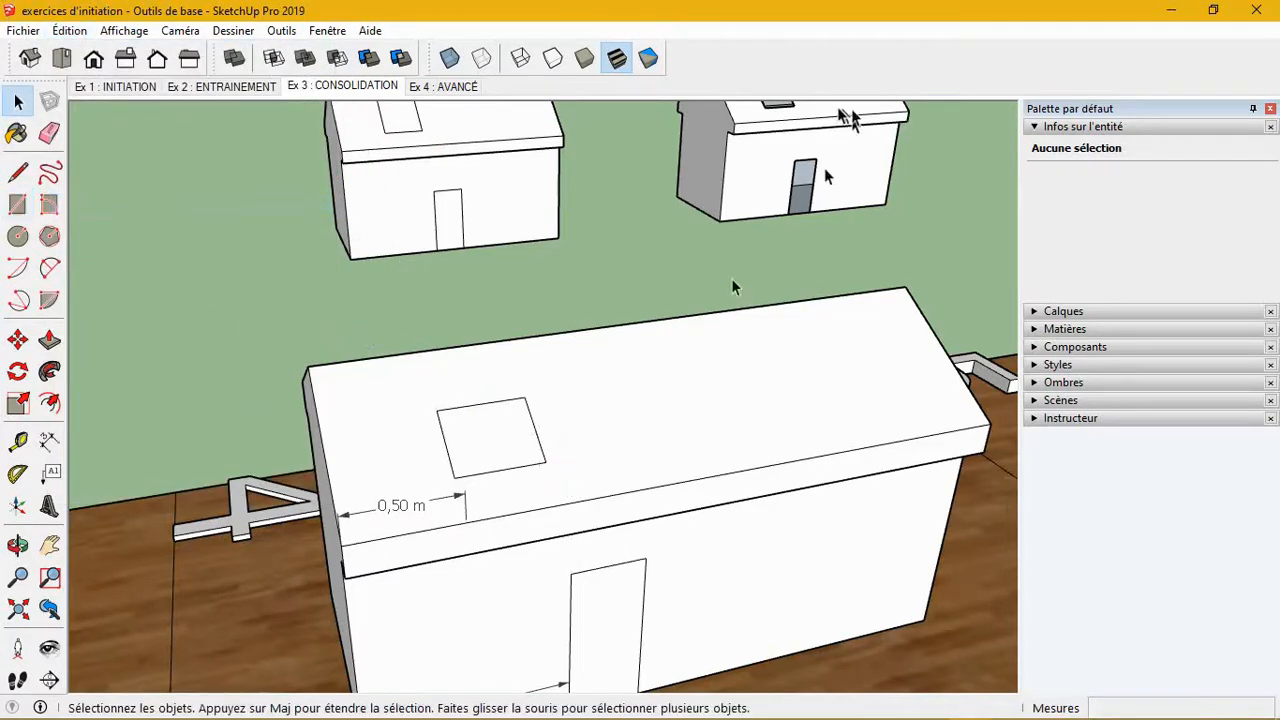
{"action": "left_click", "coordinate": [497, 447]}
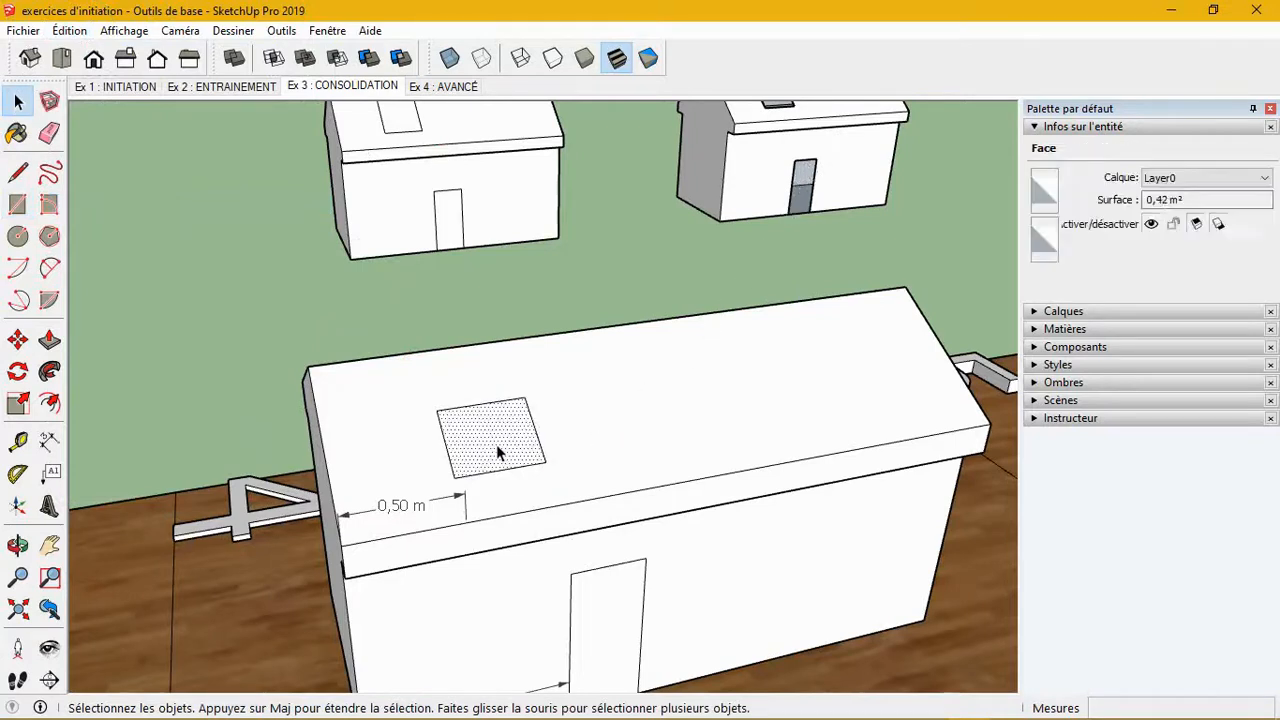
{"action": "key", "text": "Delete"}
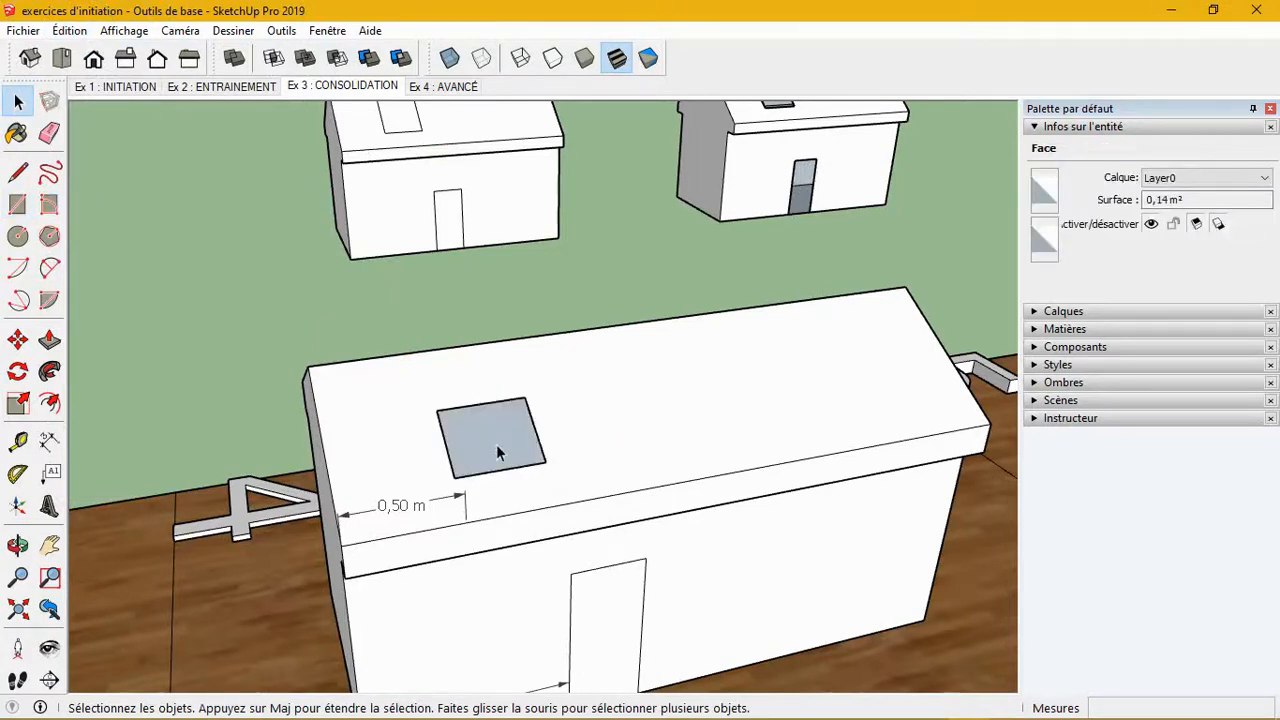
{"action": "left_click", "coordinate": [595, 592]}
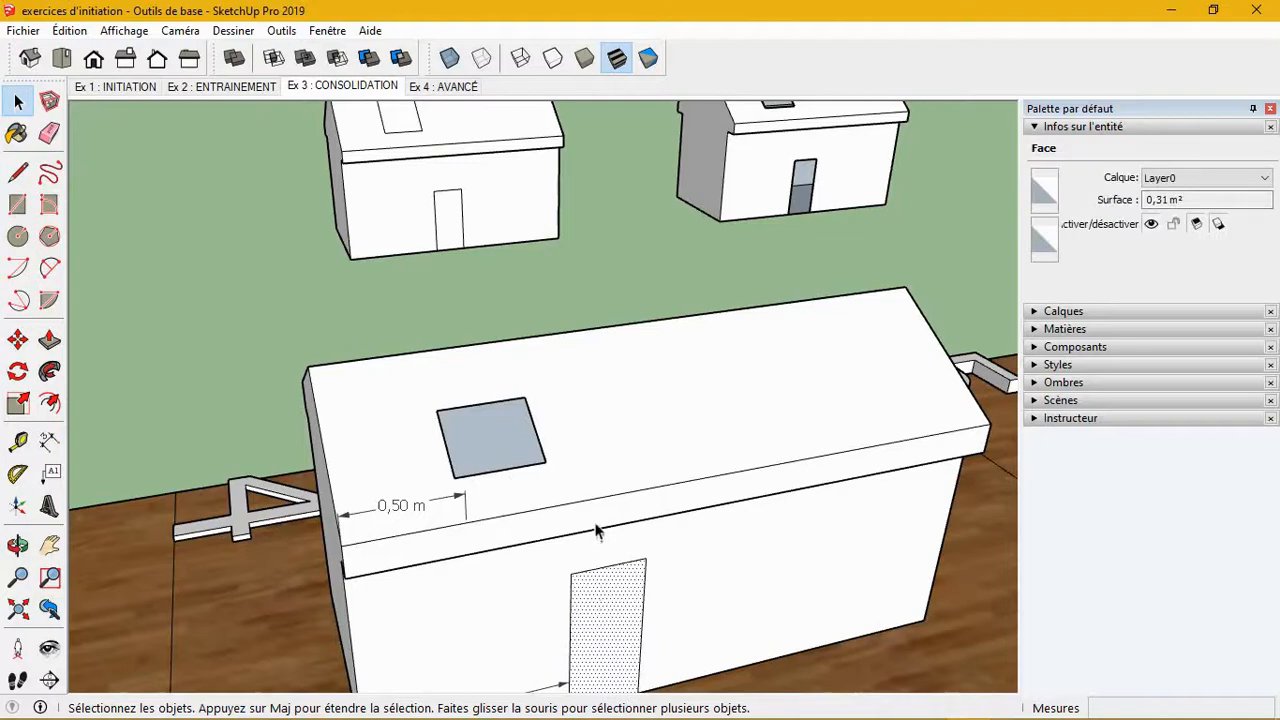
{"action": "key", "text": "Delete"}
{"action": "middle_click_drag", "start_coordinate": [591, 503], "coordinate": [754, 566]}
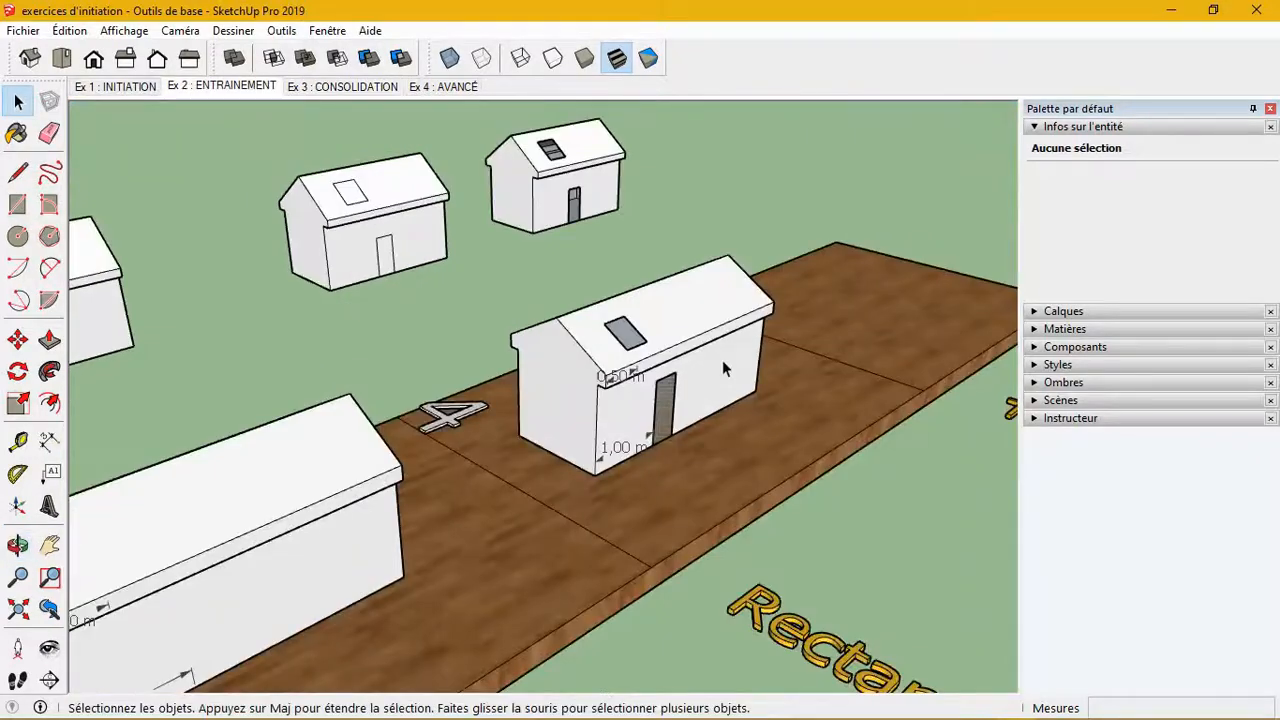
- Bring the Exercice 3 board into view, framing its first cell labelled Polygone (3 côtés)
{"action": "scroll", "coordinate": [722, 364], "scroll_direction": "down", "scroll_amount": 6}
{"action": "middle_click_drag", "start_coordinate": [722, 375], "coordinate": [724, 453]}
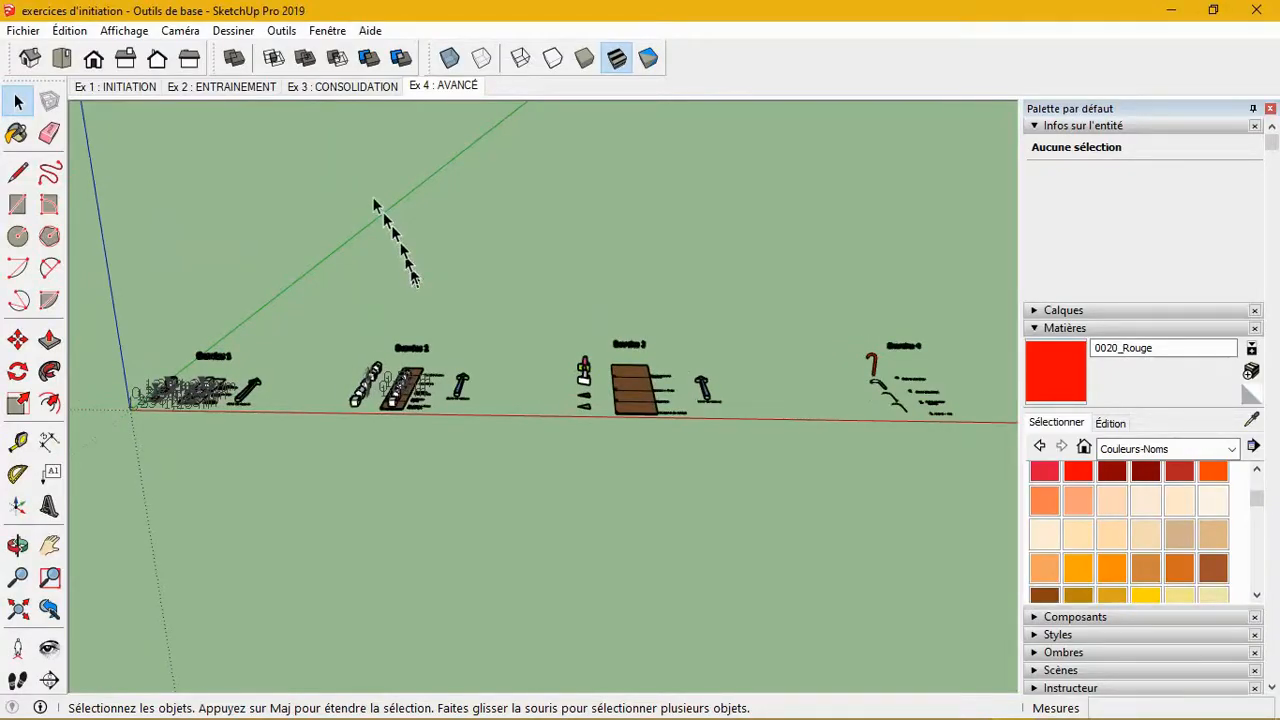
{"action": "left_click", "coordinate": [338, 87]}
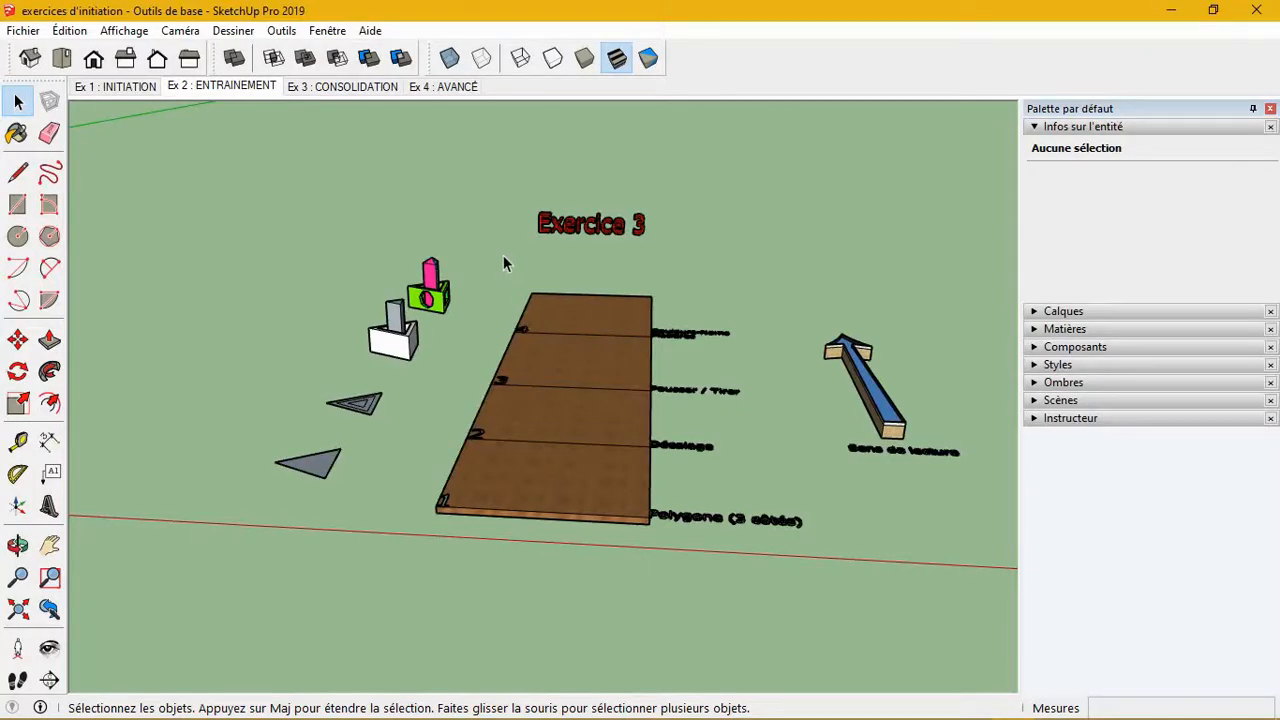
{"action": "scroll", "coordinate": [766, 551], "scroll_direction": "up", "scroll_amount": 5}
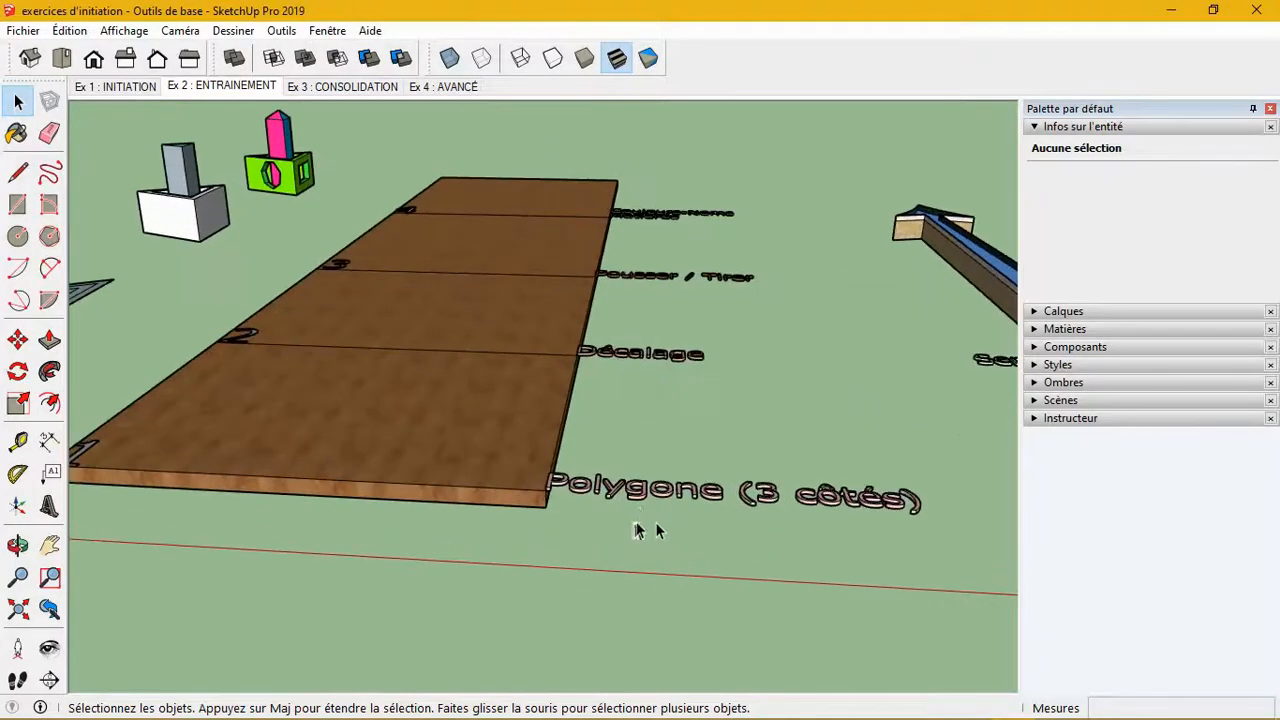
- Draw a three-sided polygon with an inscribed radius of about 1,70 m inside cell 1 of the Exercice 3 board
{"action": "middle_click_drag", "start_coordinate": [632, 508], "coordinate": [712, 485]}
{"action": "scroll", "coordinate": [742, 427], "scroll_direction": "down", "scroll_amount": 5}
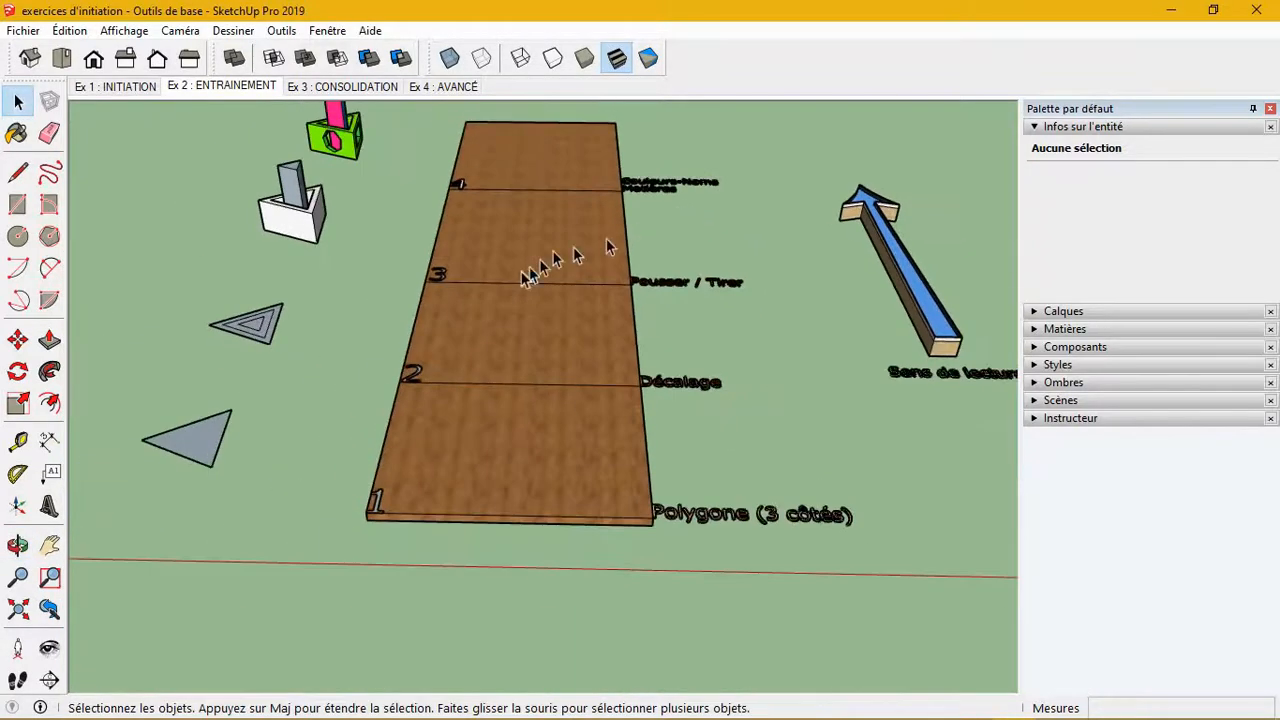
{"action": "scroll", "coordinate": [381, 348], "scroll_direction": "down", "scroll_amount": 4}
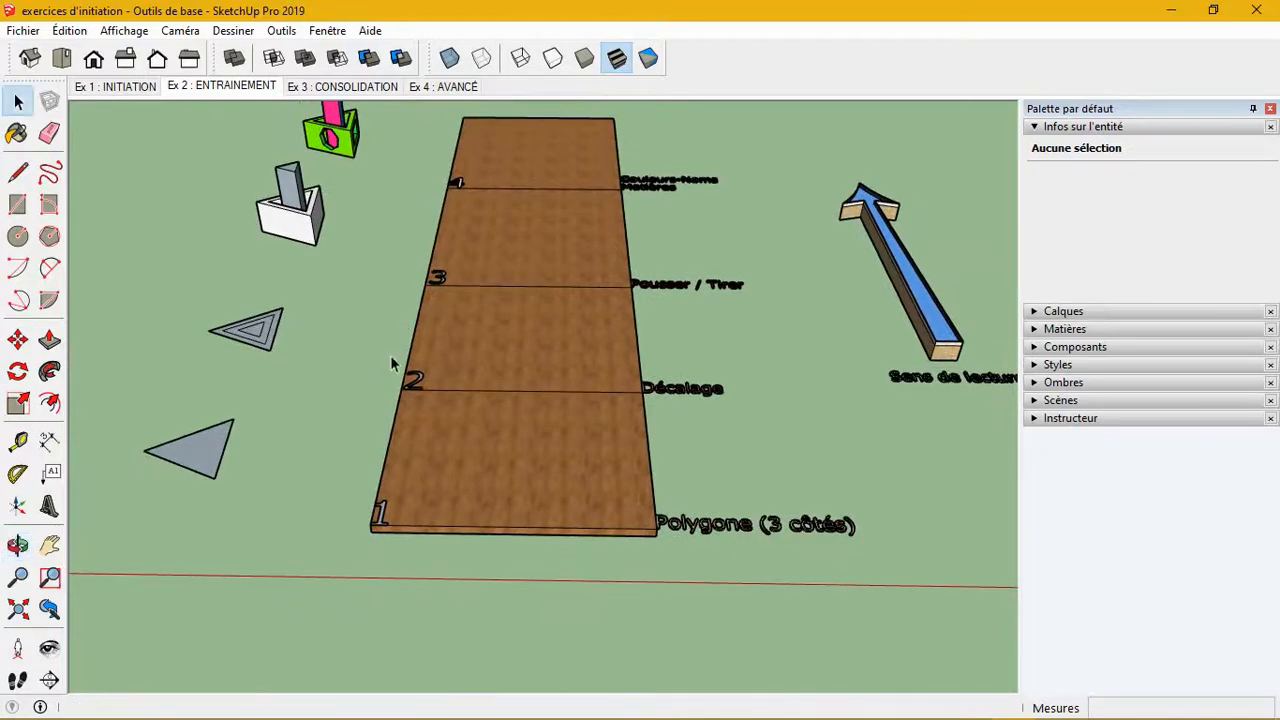
{"action": "scroll", "coordinate": [430, 200], "scroll_direction": "up", "scroll_amount": 3}
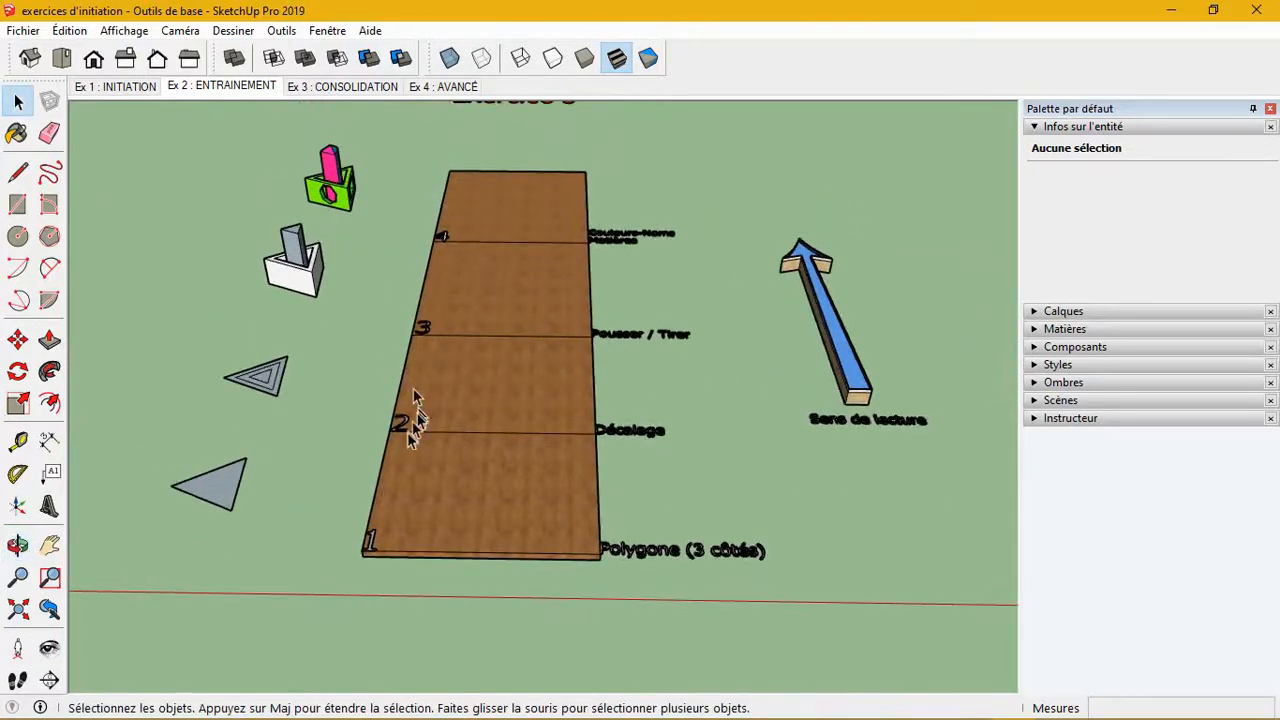
{"action": "scroll", "coordinate": [522, 535], "scroll_direction": "up", "scroll_amount": 3}
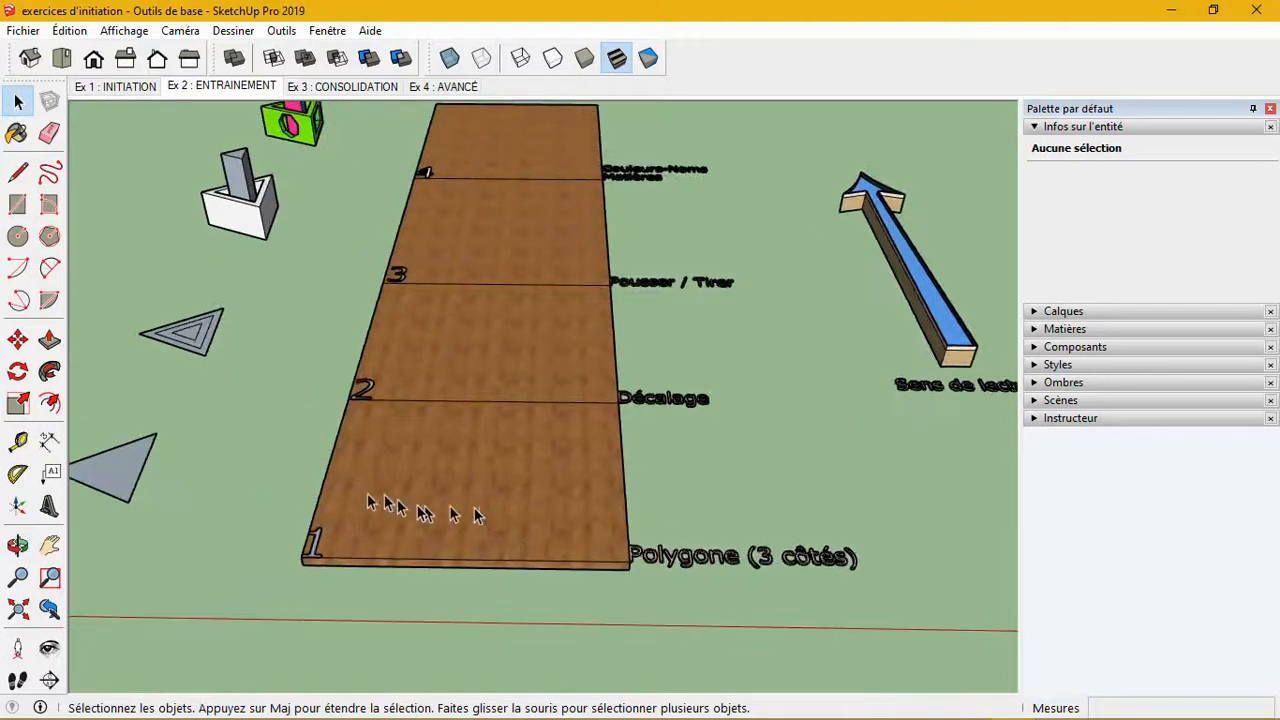
{"action": "left_click", "coordinate": [52, 238]}
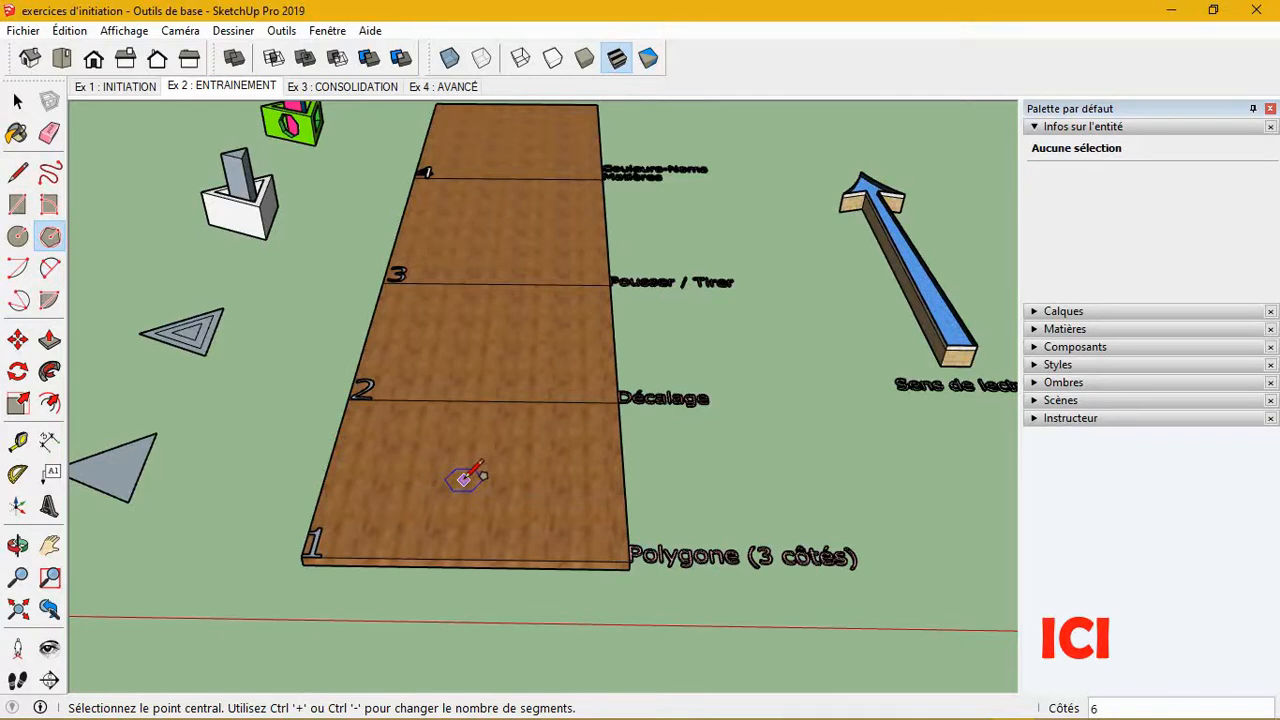
{"action": "type", "text": "3"}
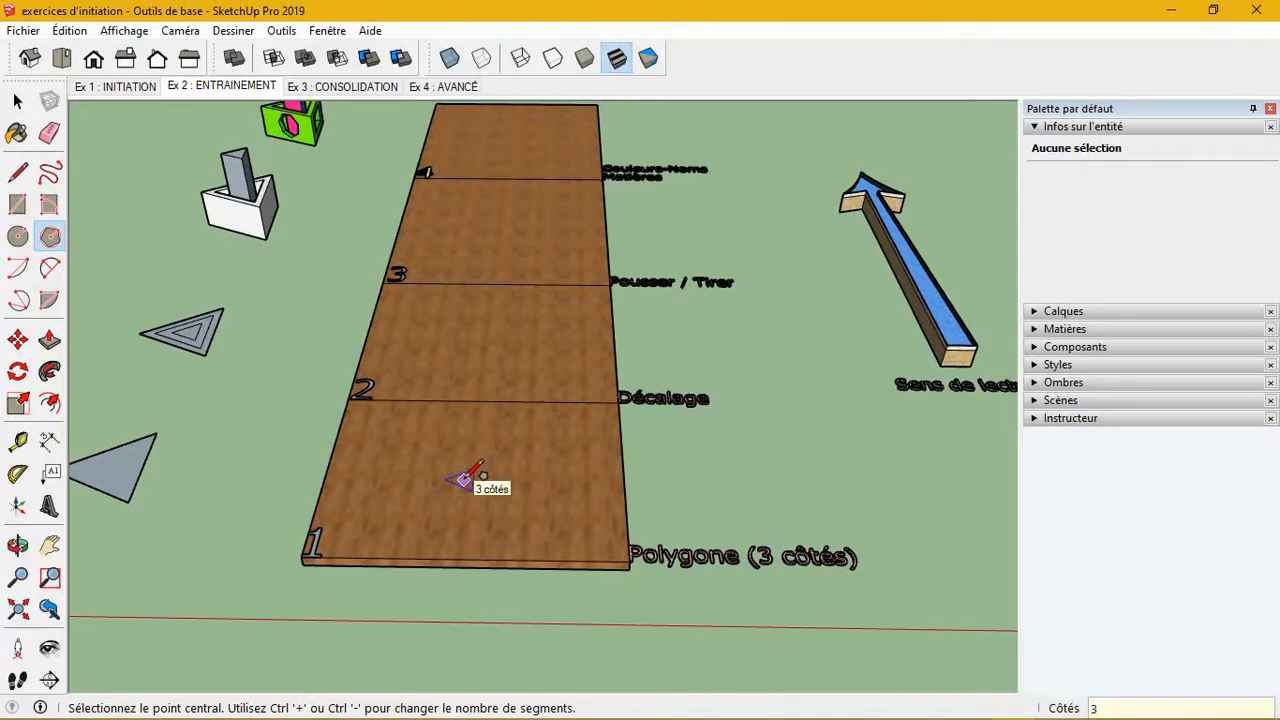
{"action": "scroll", "coordinate": [470, 478], "scroll_direction": "up", "scroll_amount": 3}
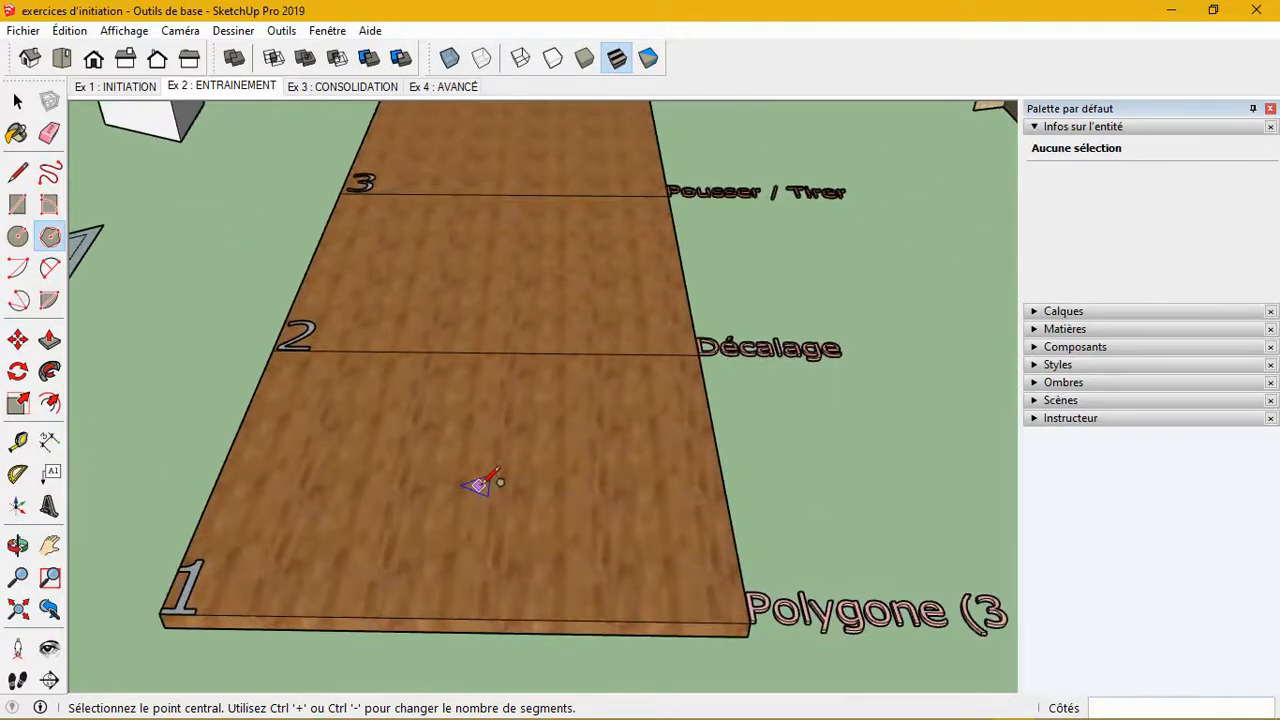
{"action": "left_click", "coordinate": [459, 498]}
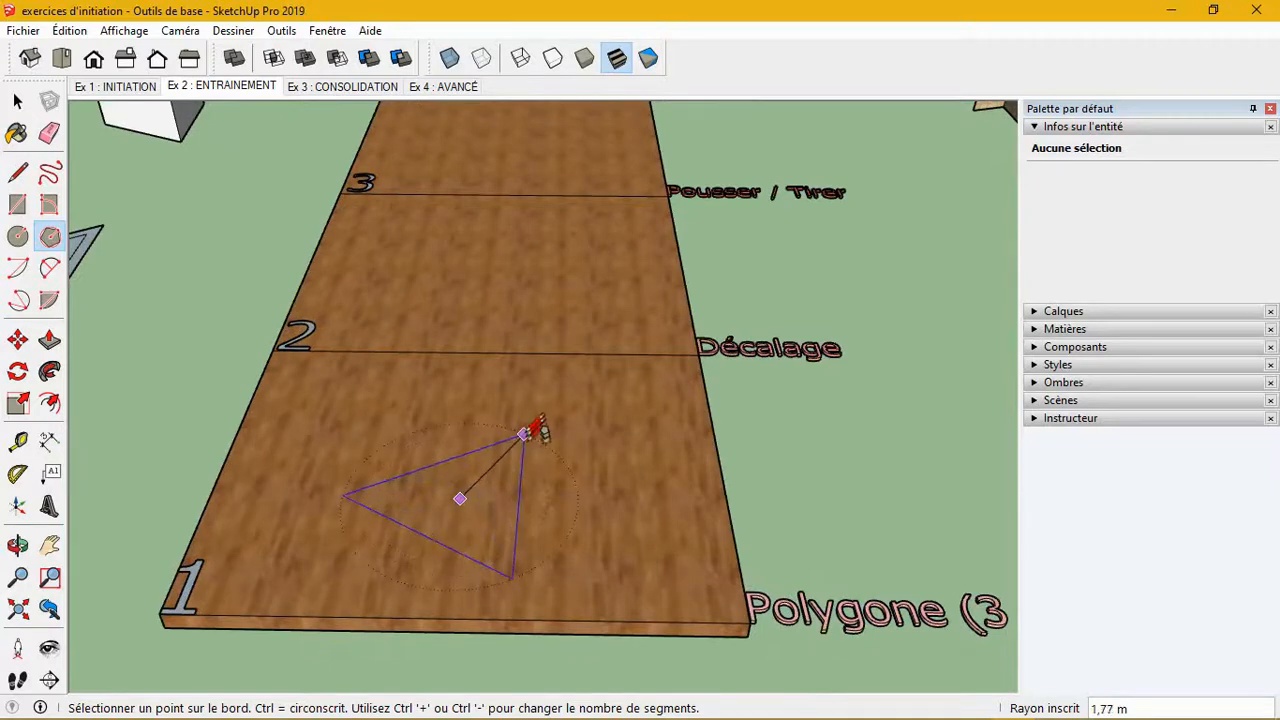
{"action": "left_click", "coordinate": [490, 428]}
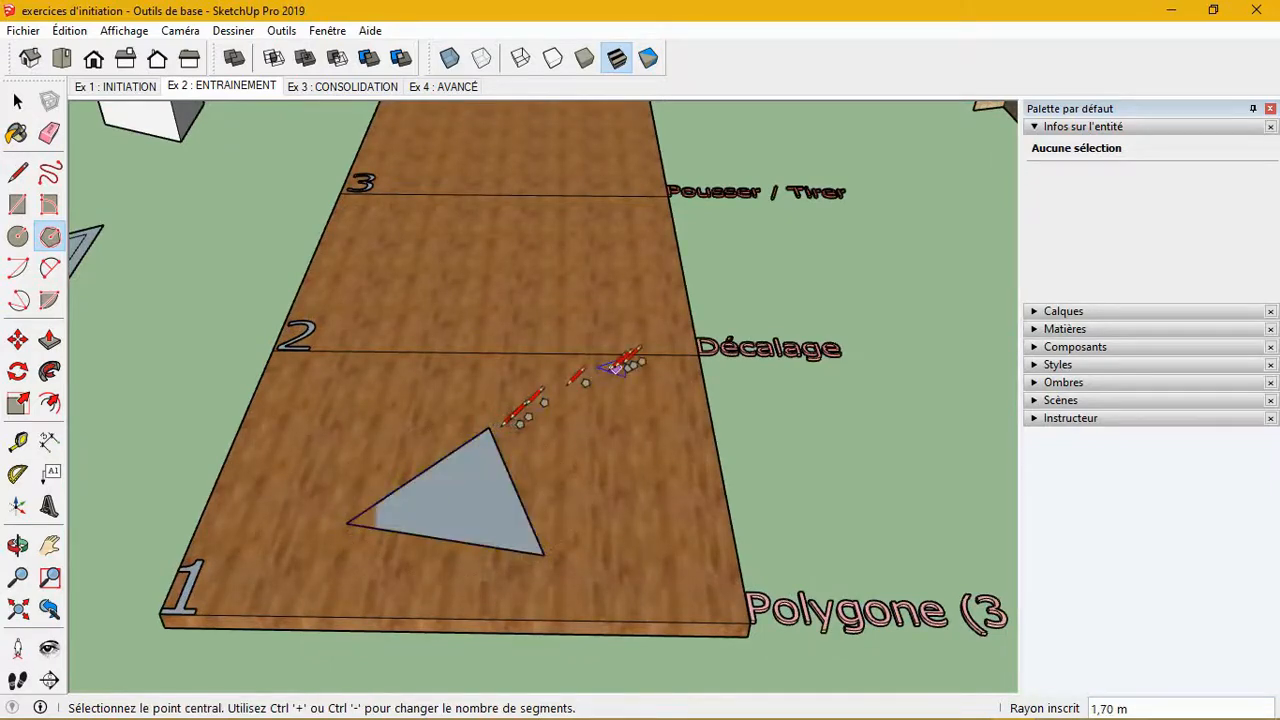
- Copy the whole cell 1 triangle, face and edges, into cell 2 labelled Décalage
{"action": "scroll", "coordinate": [611, 371], "scroll_direction": "down", "scroll_amount": 4}
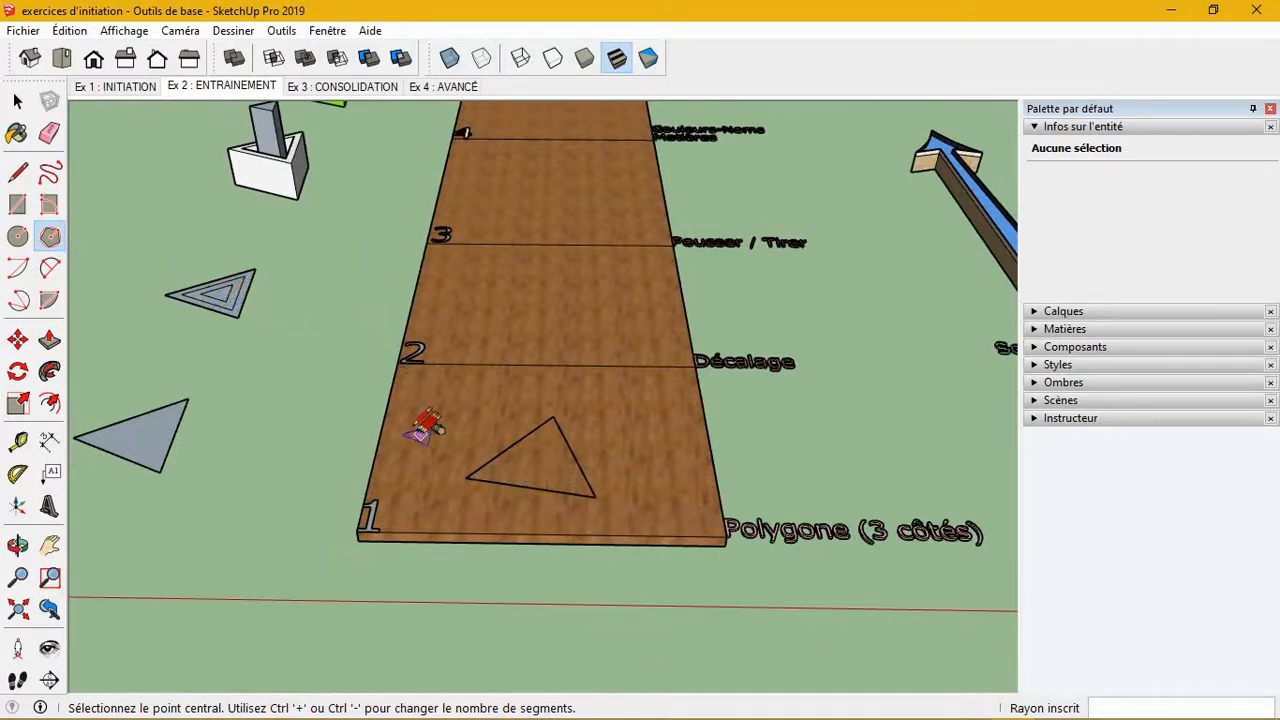
{"action": "scroll", "coordinate": [469, 437], "scroll_direction": "up", "scroll_amount": 1}
{"action": "key", "text": "space"}
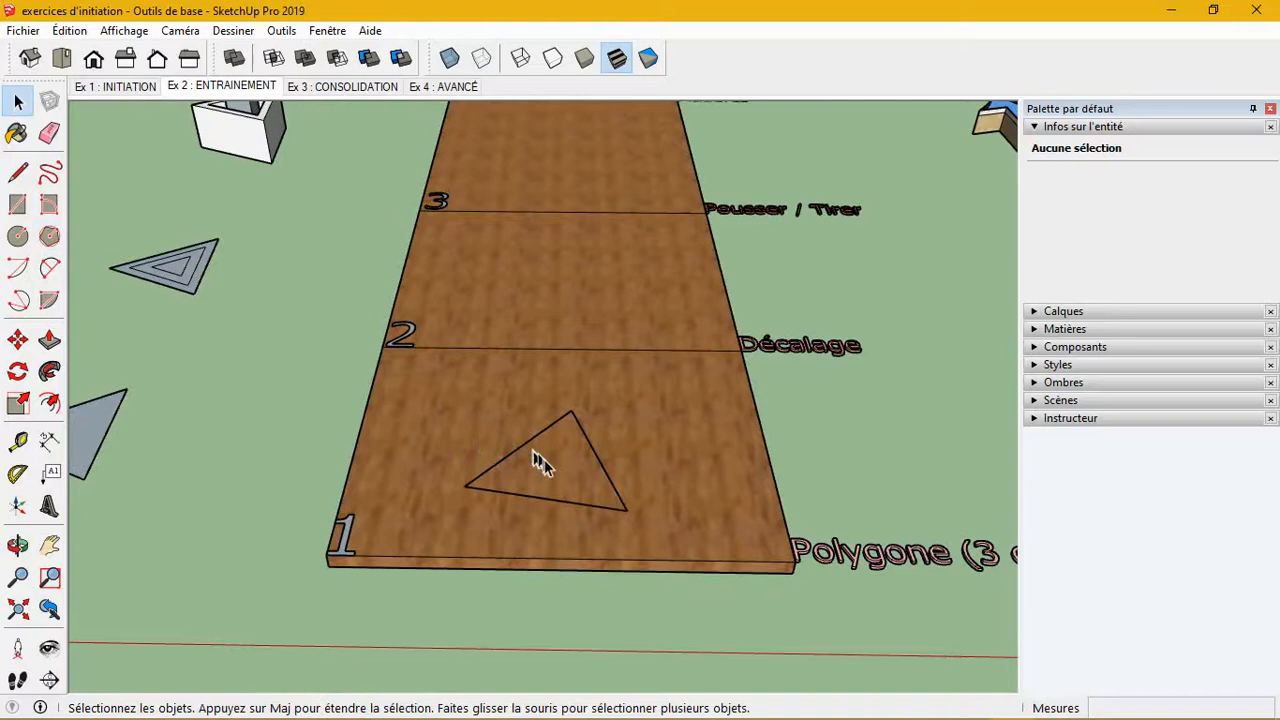
{"action": "double_click", "coordinate": [545, 467]}
{"action": "key", "text": "m"}
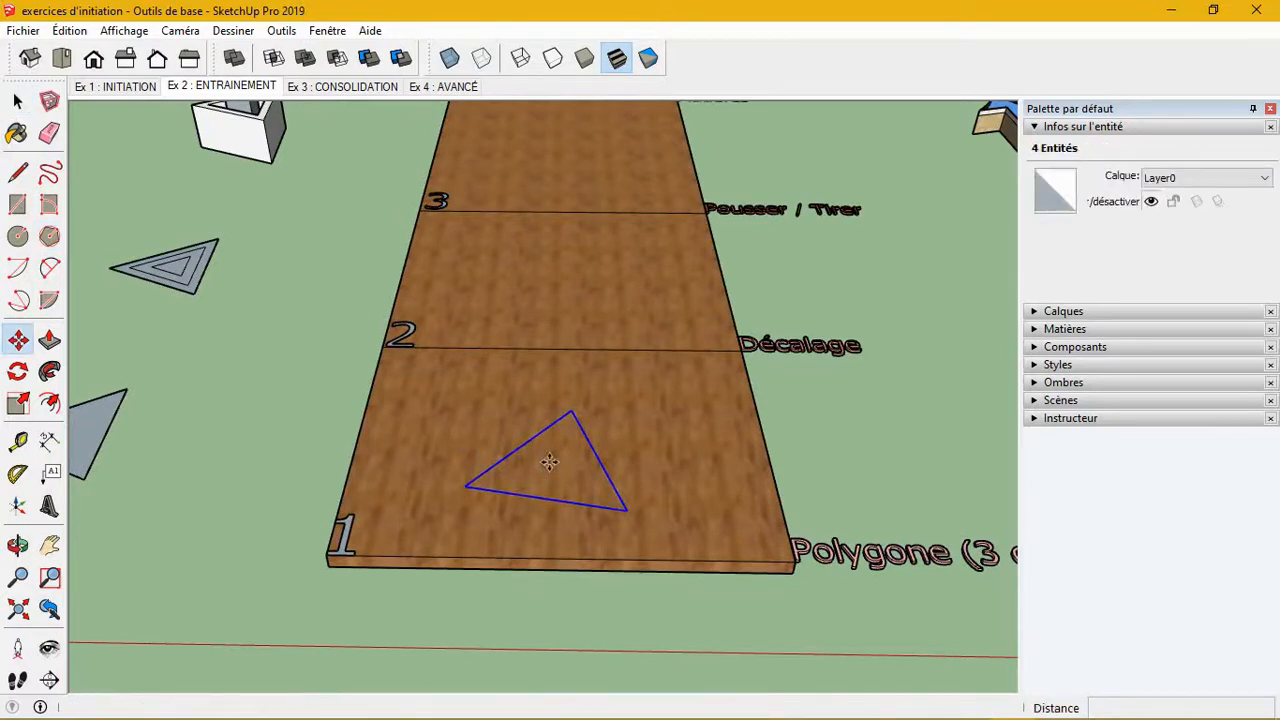
{"action": "key", "text": "ctrl"}
{"action": "left_click", "coordinate": [622, 508]}
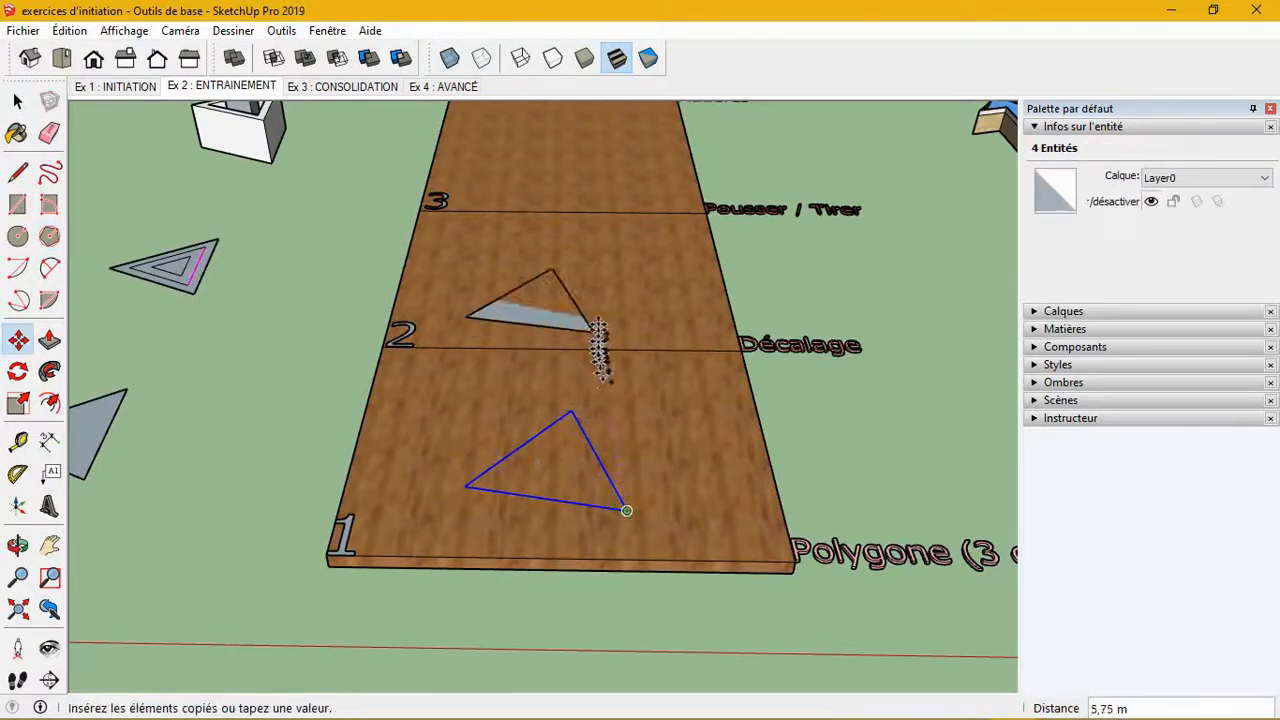
{"action": "left_click", "coordinate": [611, 302]}
{"action": "scroll", "coordinate": [625, 403], "scroll_direction": "down", "scroll_amount": 2}
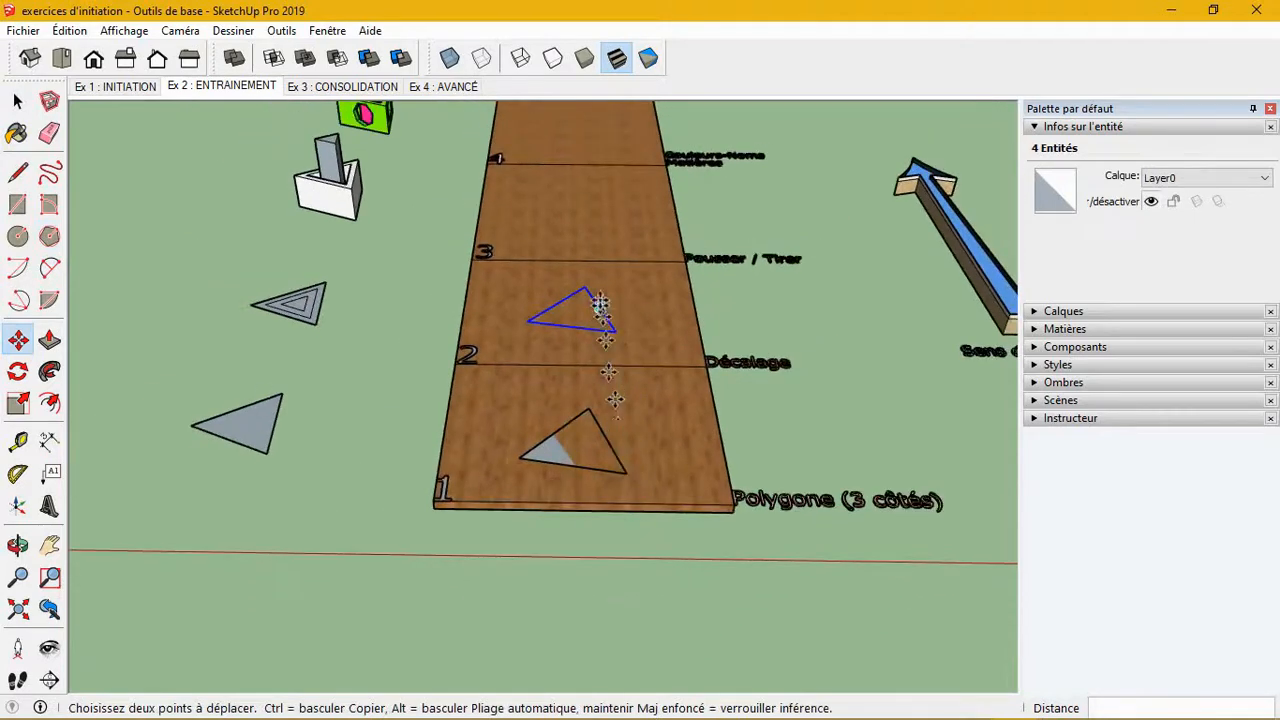
- Offset the cell 2 triangle inward by about 0,27 m and the resulting inner triangle inward by about 0,26 m
{"action": "scroll", "coordinate": [603, 288], "scroll_direction": "up", "scroll_amount": 5}
{"action": "middle_click_drag", "start_coordinate": [595, 288], "coordinate": [609, 413]}
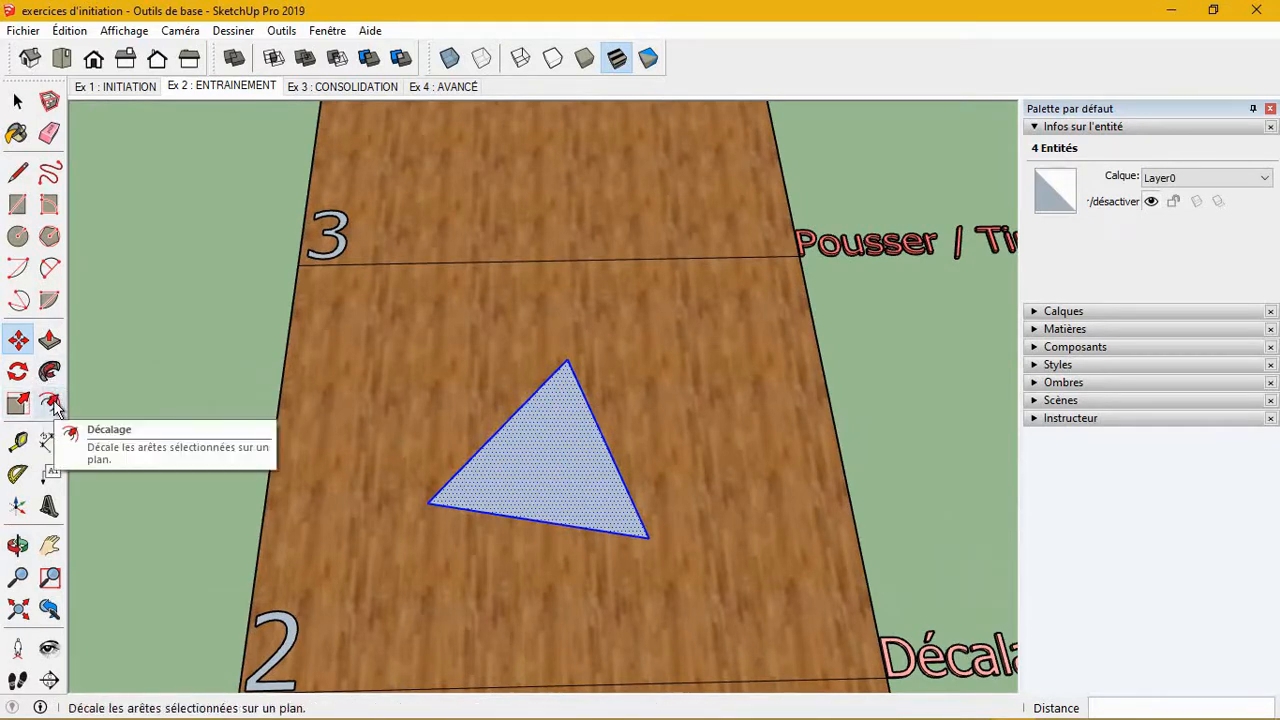
{"action": "key", "text": "space"}
{"action": "left_click", "coordinate": [135, 424]}
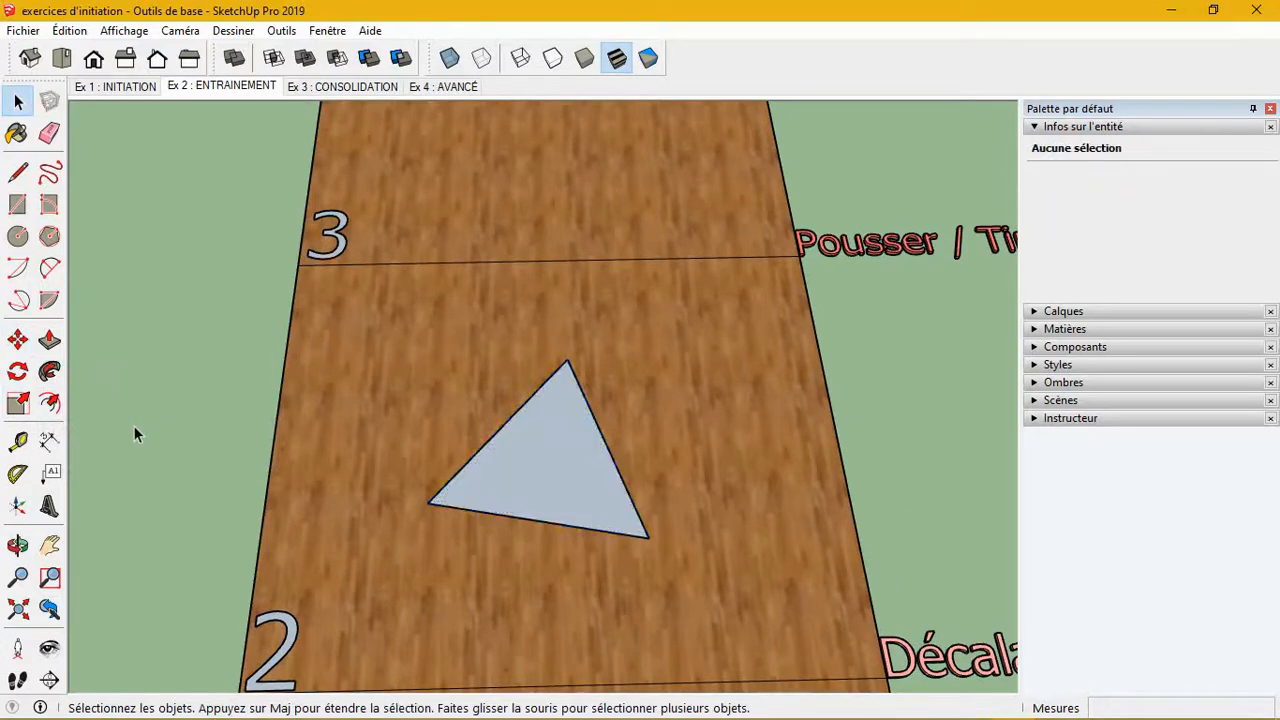
{"action": "left_click", "coordinate": [52, 404]}
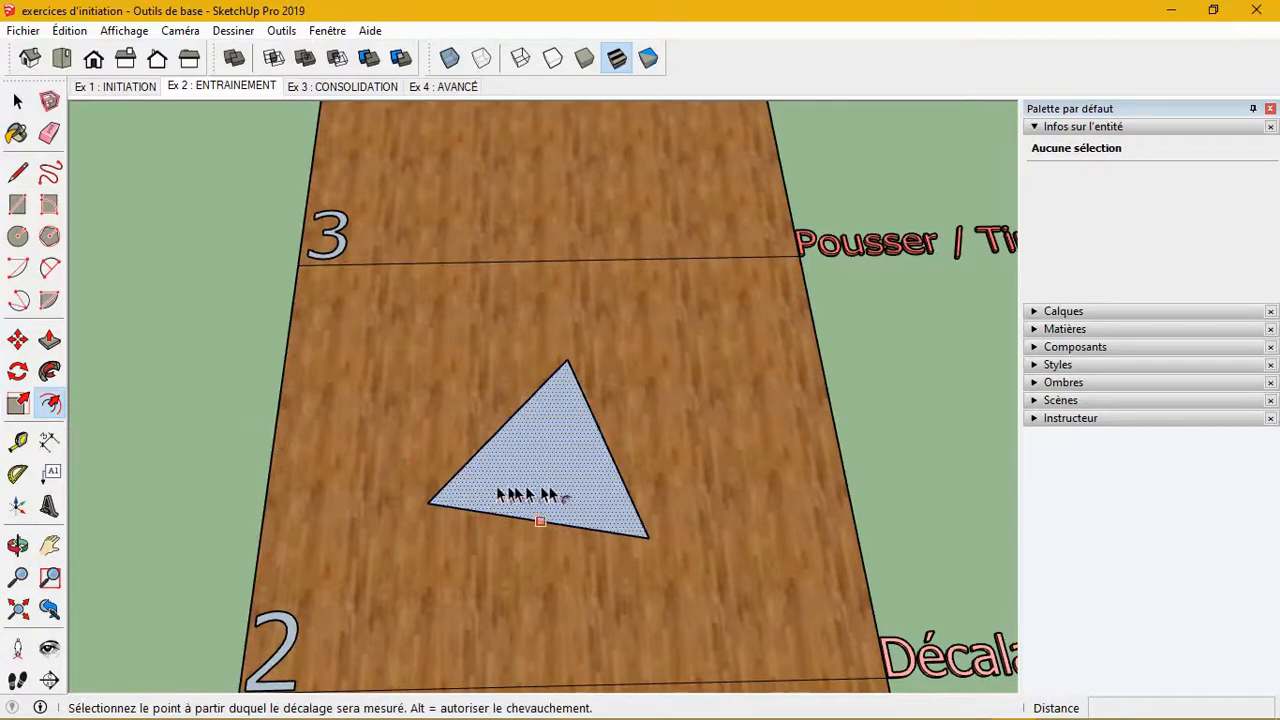
{"action": "scroll", "coordinate": [566, 494], "scroll_direction": "up", "scroll_amount": 2}
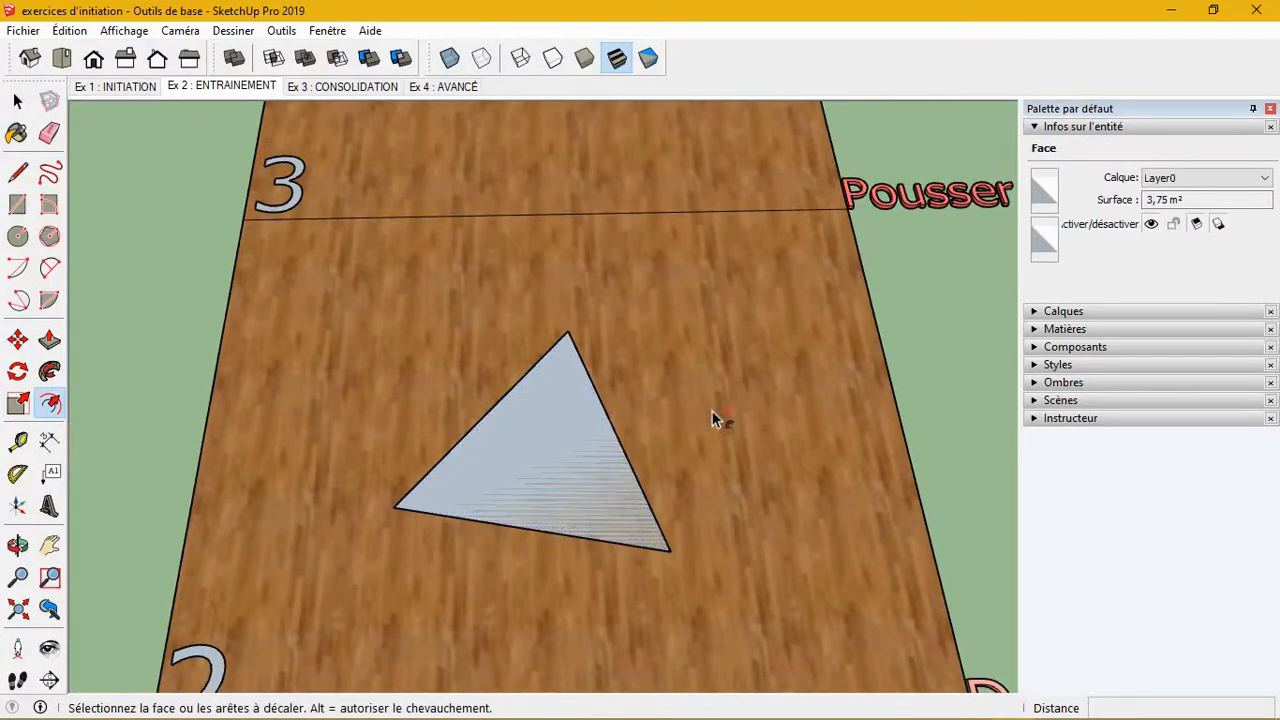
{"action": "left_click", "coordinate": [590, 450]}
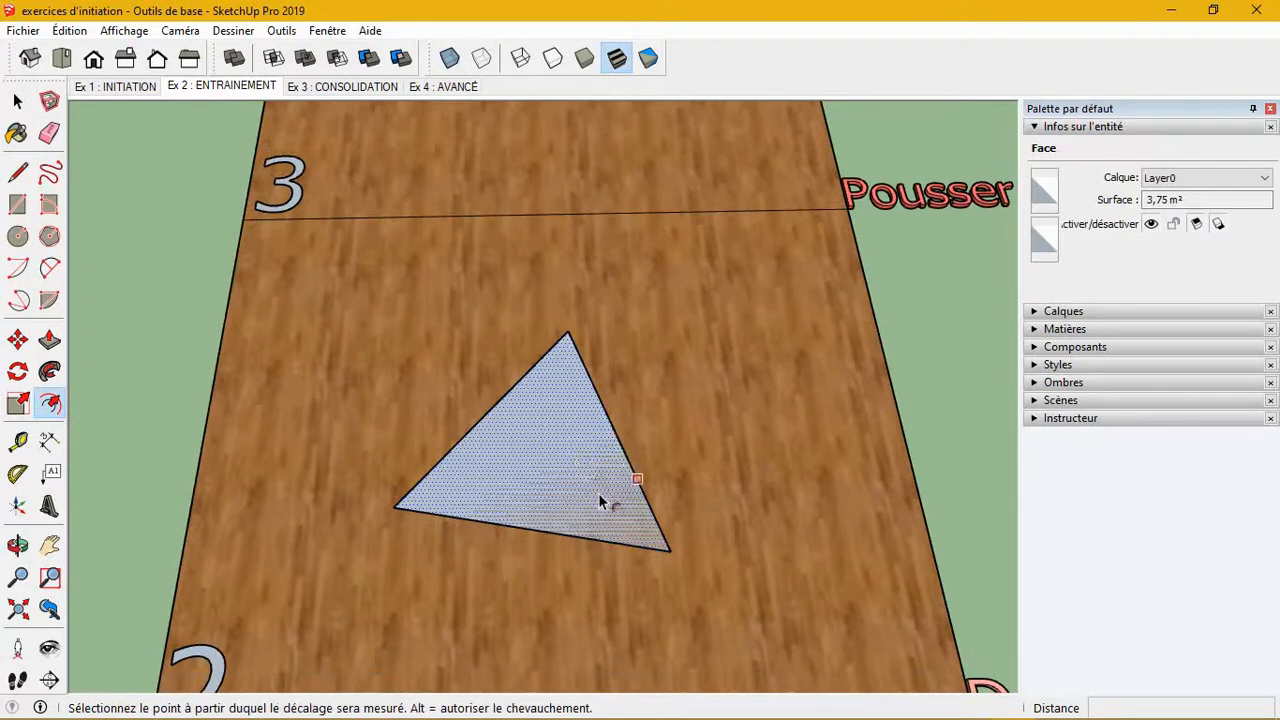
{"action": "left_click", "coordinate": [598, 493]}
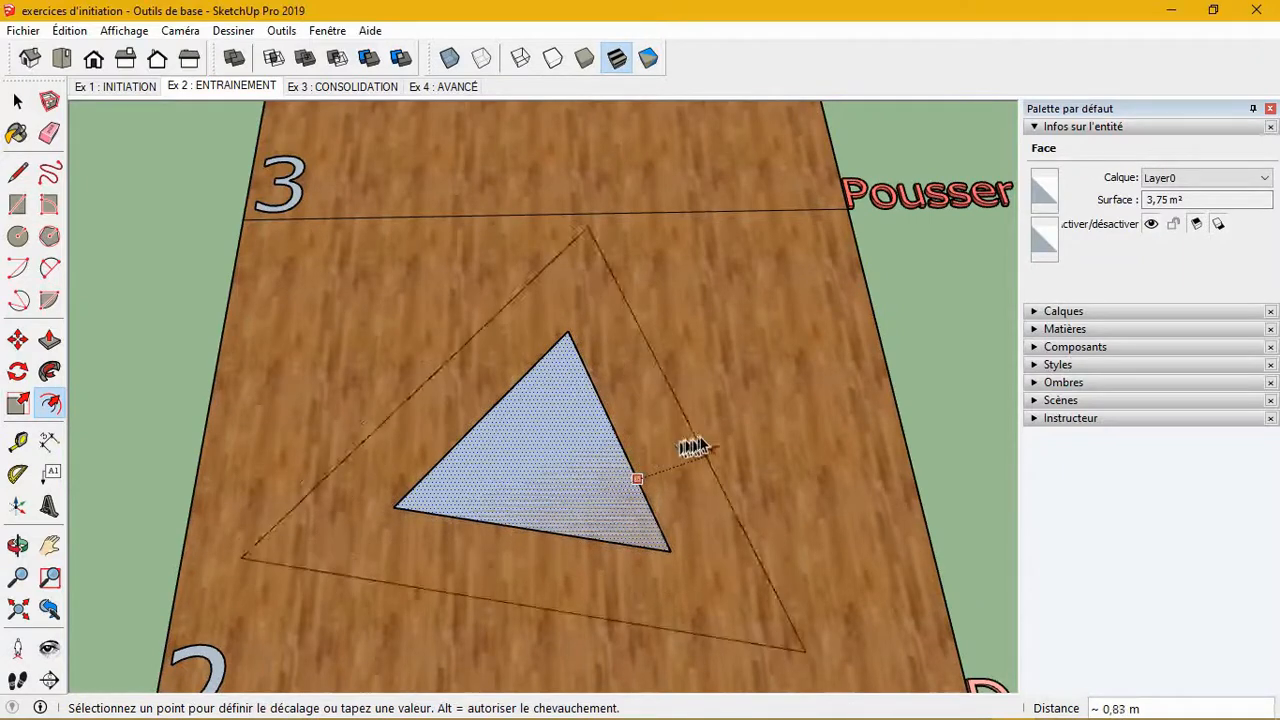
{"action": "scroll", "coordinate": [705, 444], "scroll_direction": "down", "scroll_amount": 4}
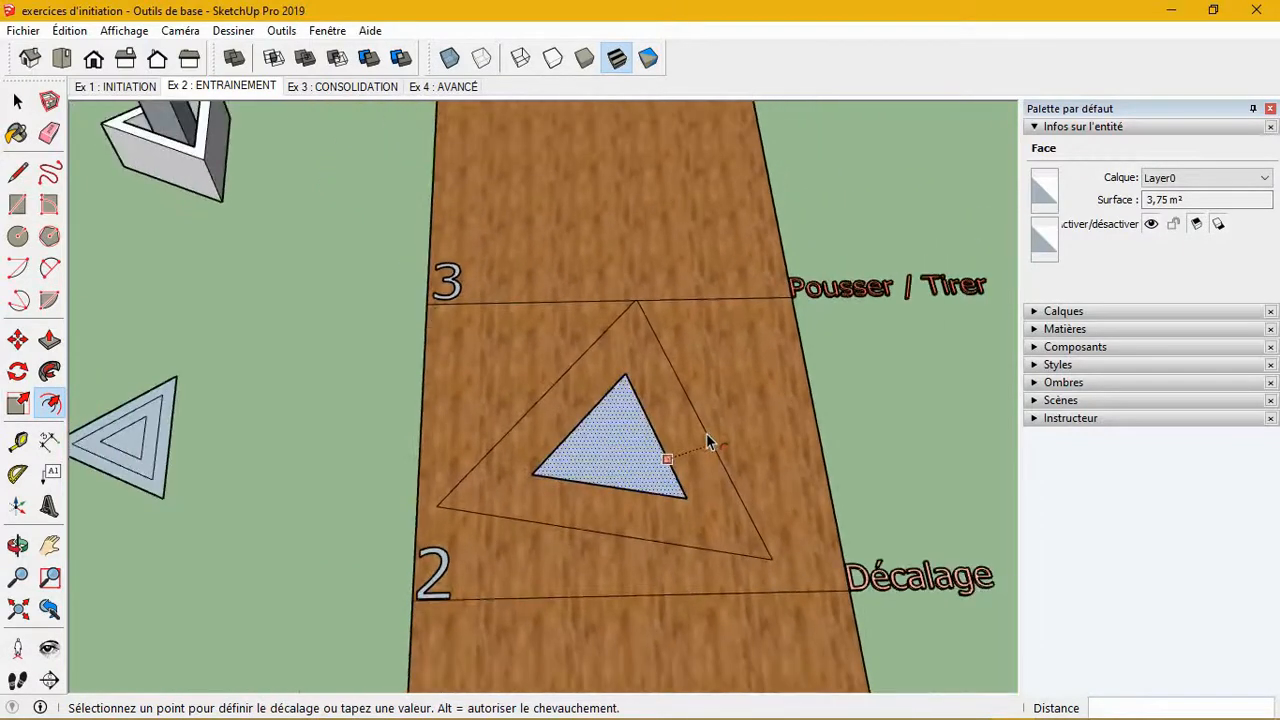
{"action": "scroll", "coordinate": [651, 471], "scroll_direction": "up", "scroll_amount": 3}
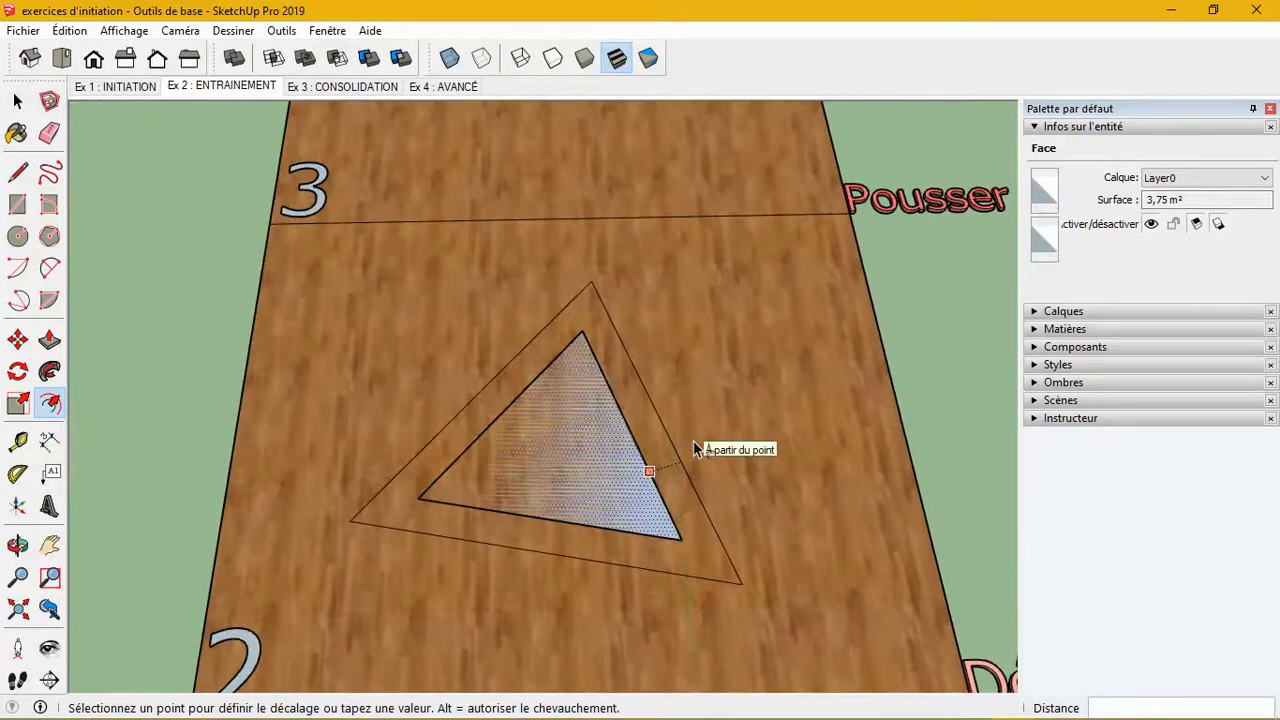
{"action": "scroll", "coordinate": [609, 424], "scroll_direction": "up", "scroll_amount": 4}
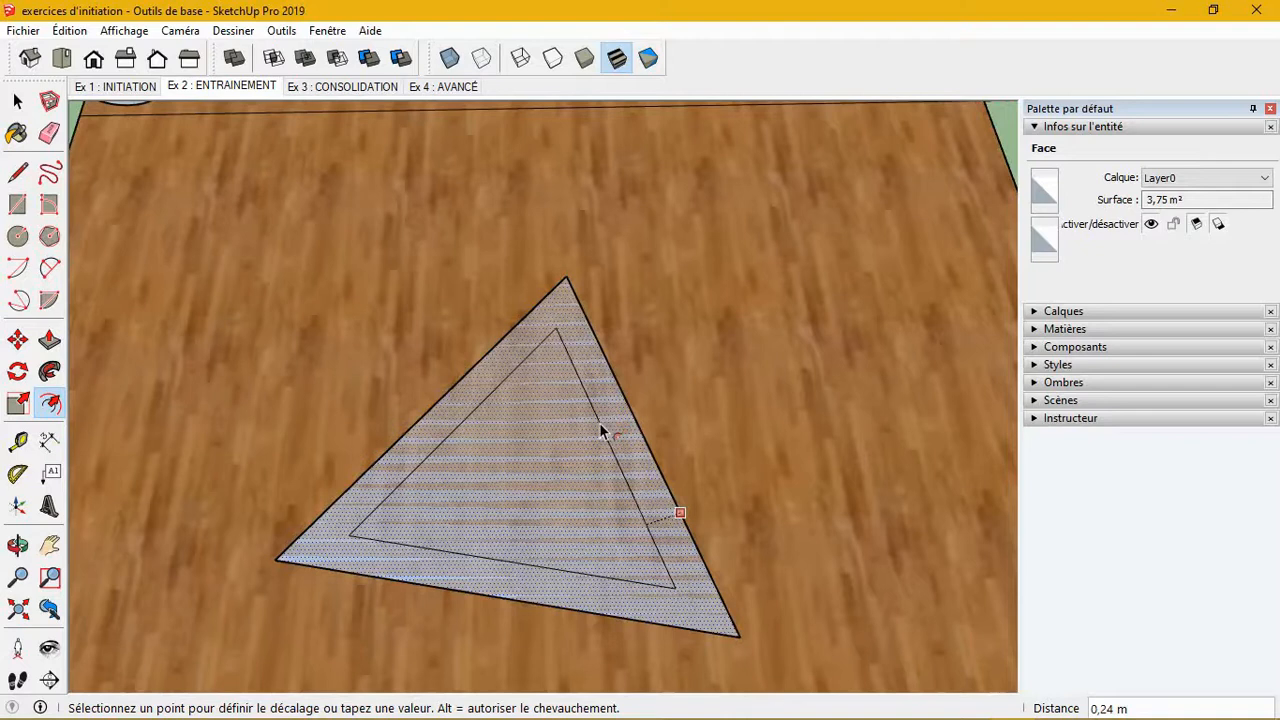
{"action": "left_click", "coordinate": [597, 433]}
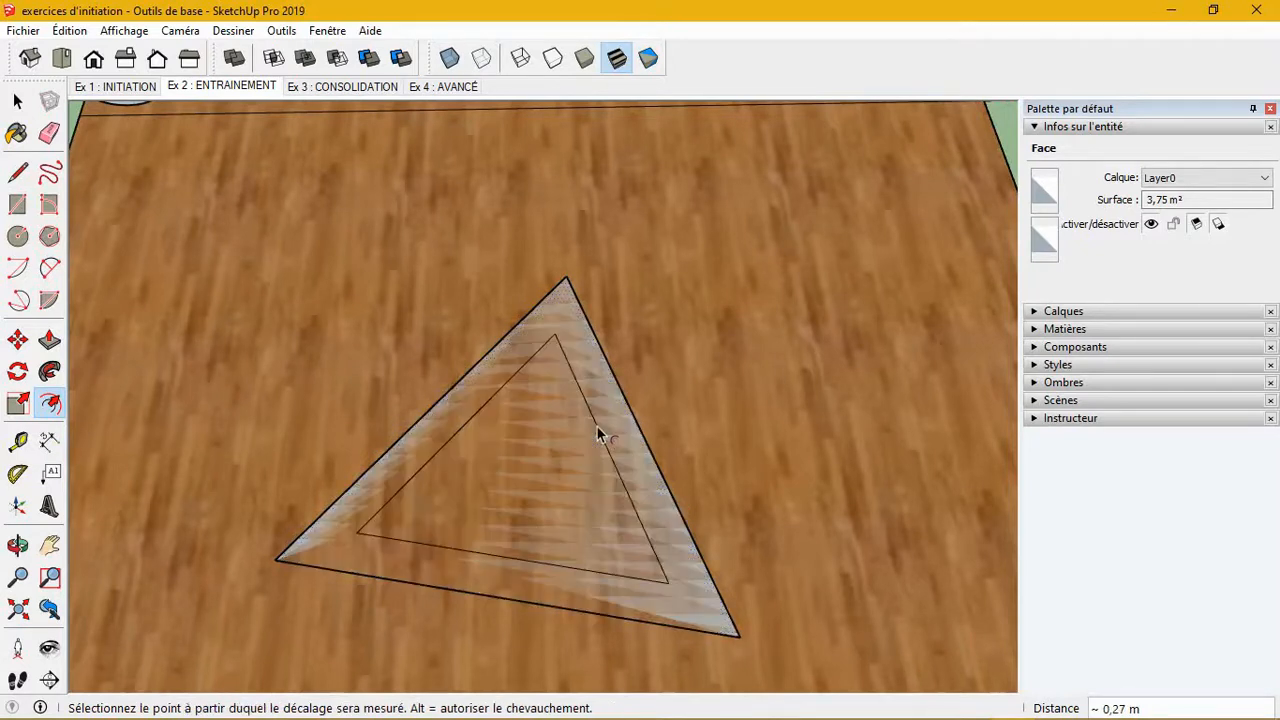
{"action": "left_click", "coordinate": [567, 458]}
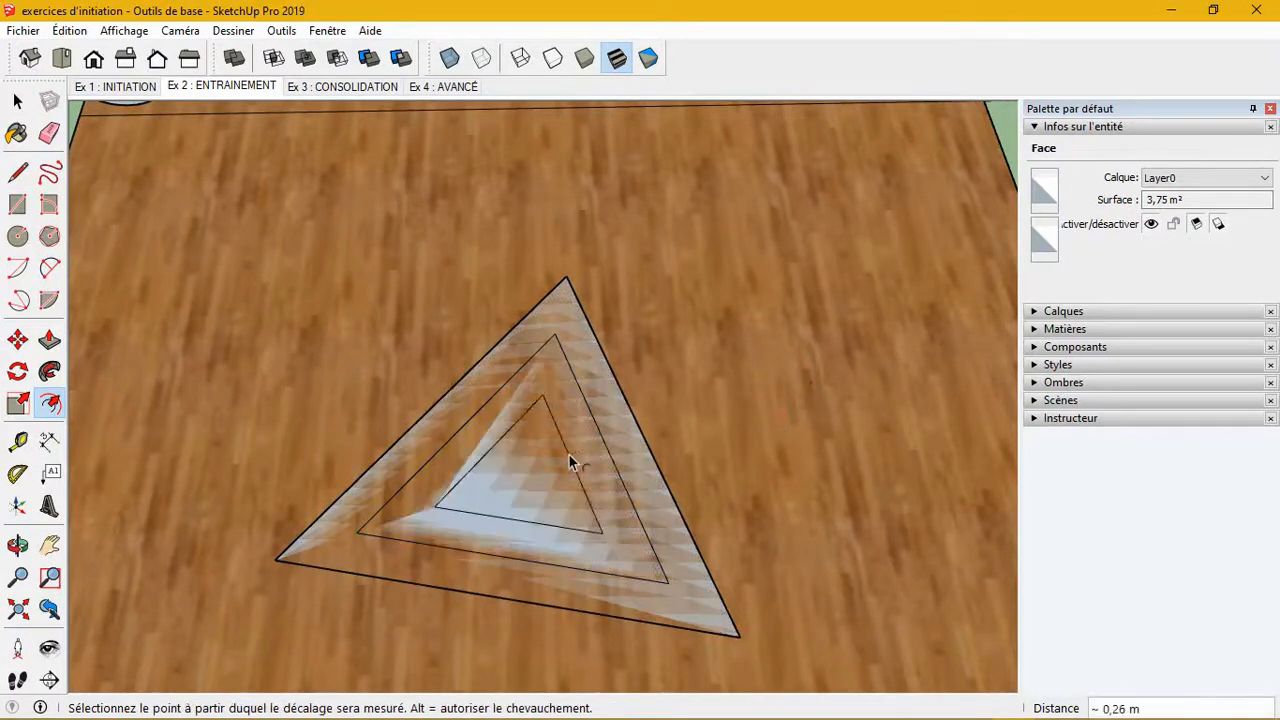
{"action": "left_click", "coordinate": [569, 450]}
- Try offsetting the outermost cell 2 triangle outward twice, by about 0,59 m and about 0,46 m
{"action": "scroll", "coordinate": [585, 470], "scroll_direction": "up", "scroll_amount": 3}
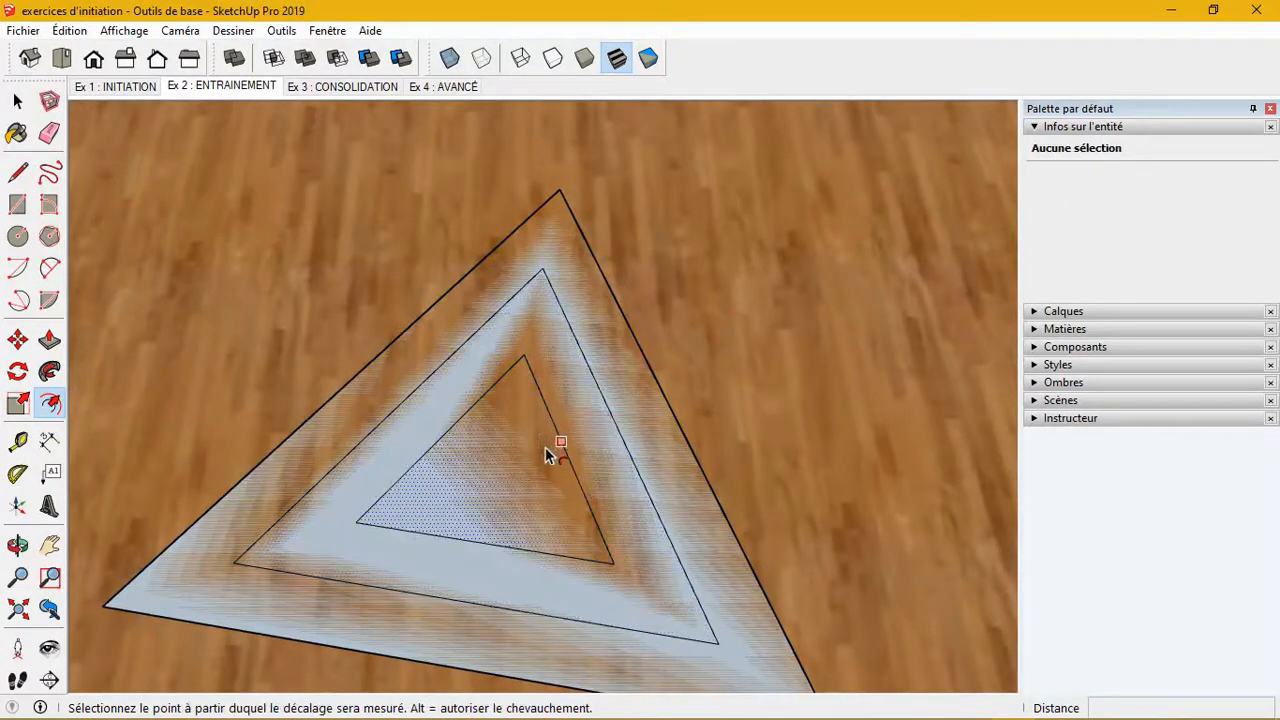
{"action": "left_click", "coordinate": [550, 452]}
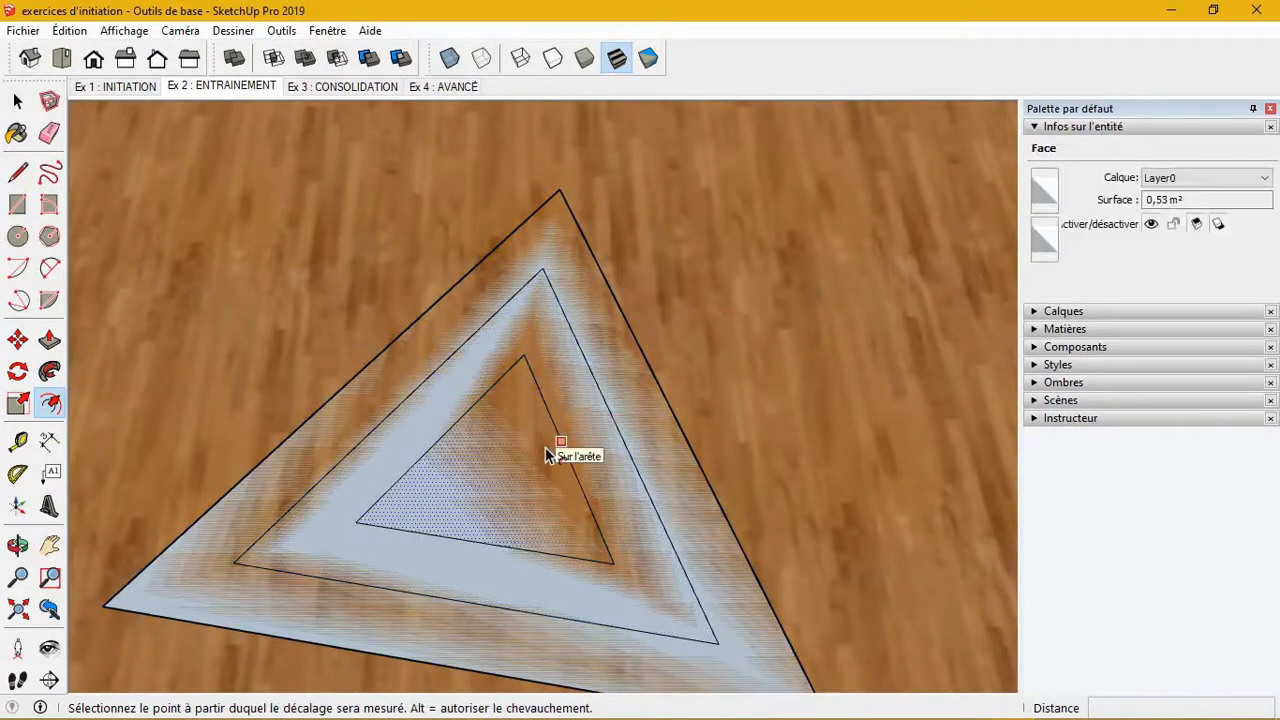
{"action": "scroll", "coordinate": [618, 363], "scroll_direction": "down", "scroll_amount": 4}
{"action": "left_click", "coordinate": [628, 357]}
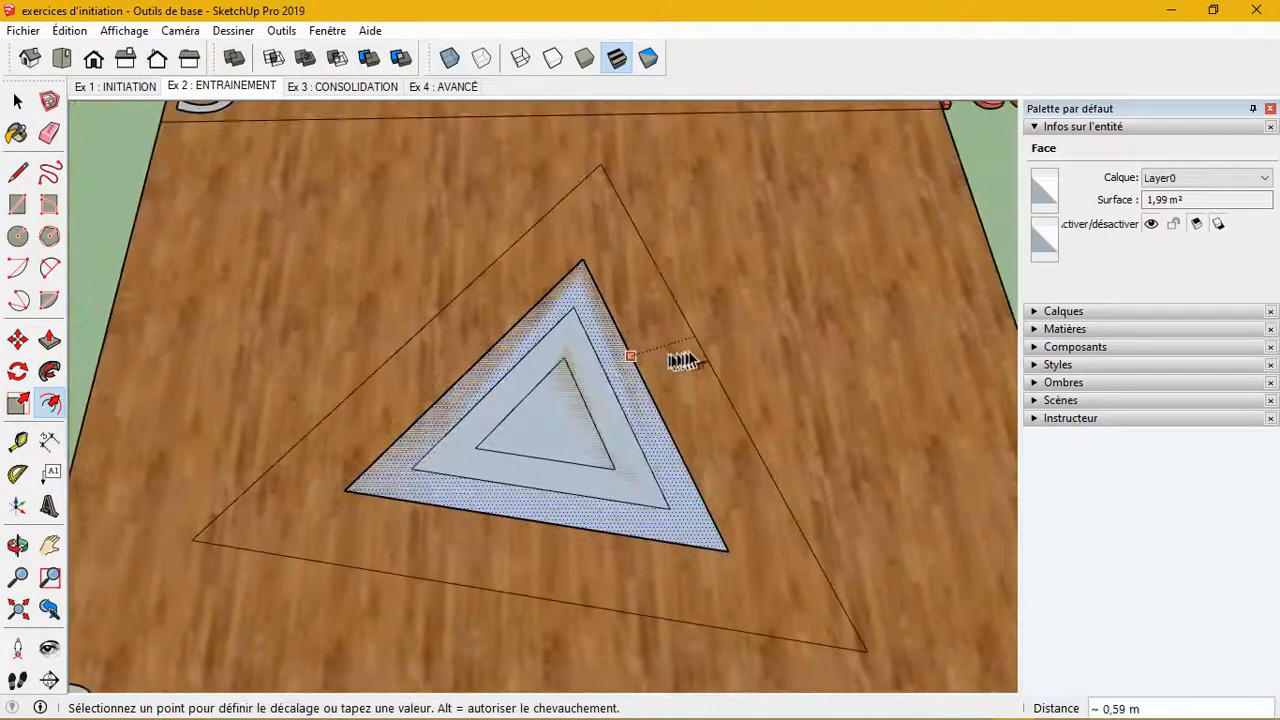
{"action": "left_click", "coordinate": [680, 360]}
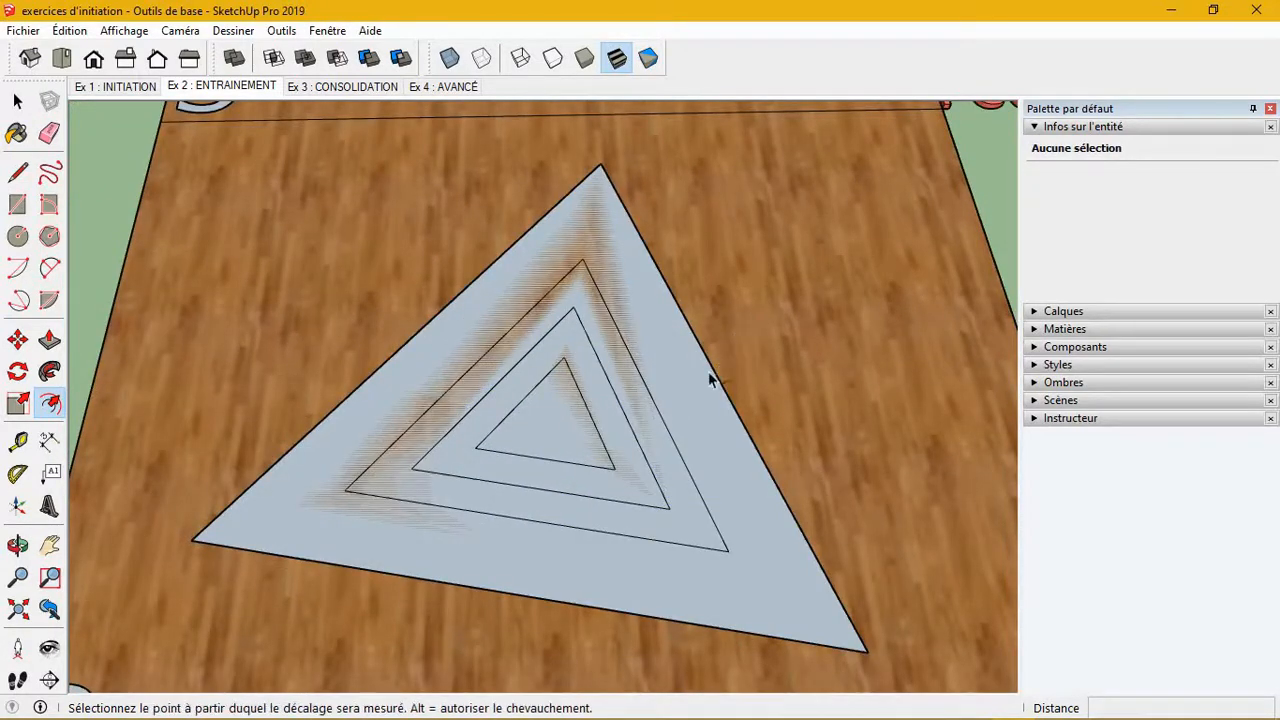
{"action": "left_click", "coordinate": [712, 382]}
{"action": "left_click", "coordinate": [760, 352]}
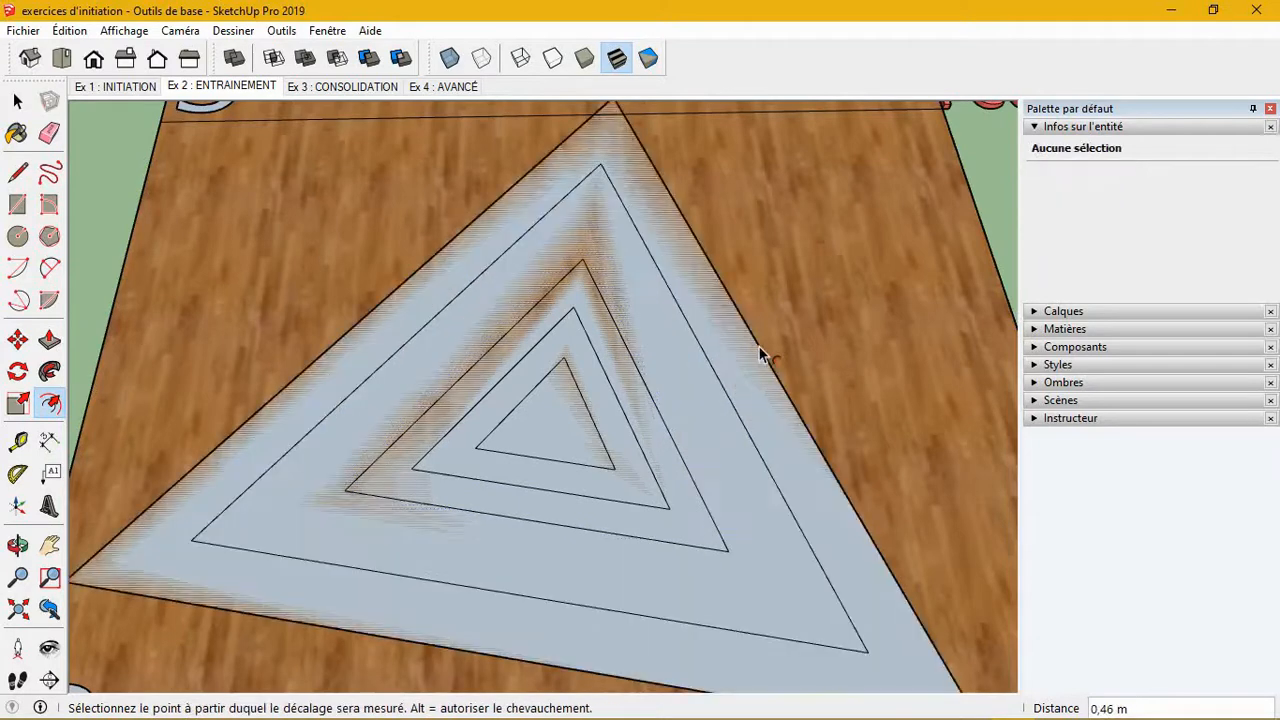
- Push/Pull the outer ring of the cell 2 triangles up about 0,78 m and the innermost triangle up about 1,74 m
{"action": "scroll", "coordinate": [760, 352], "scroll_direction": "down", "scroll_amount": 8}
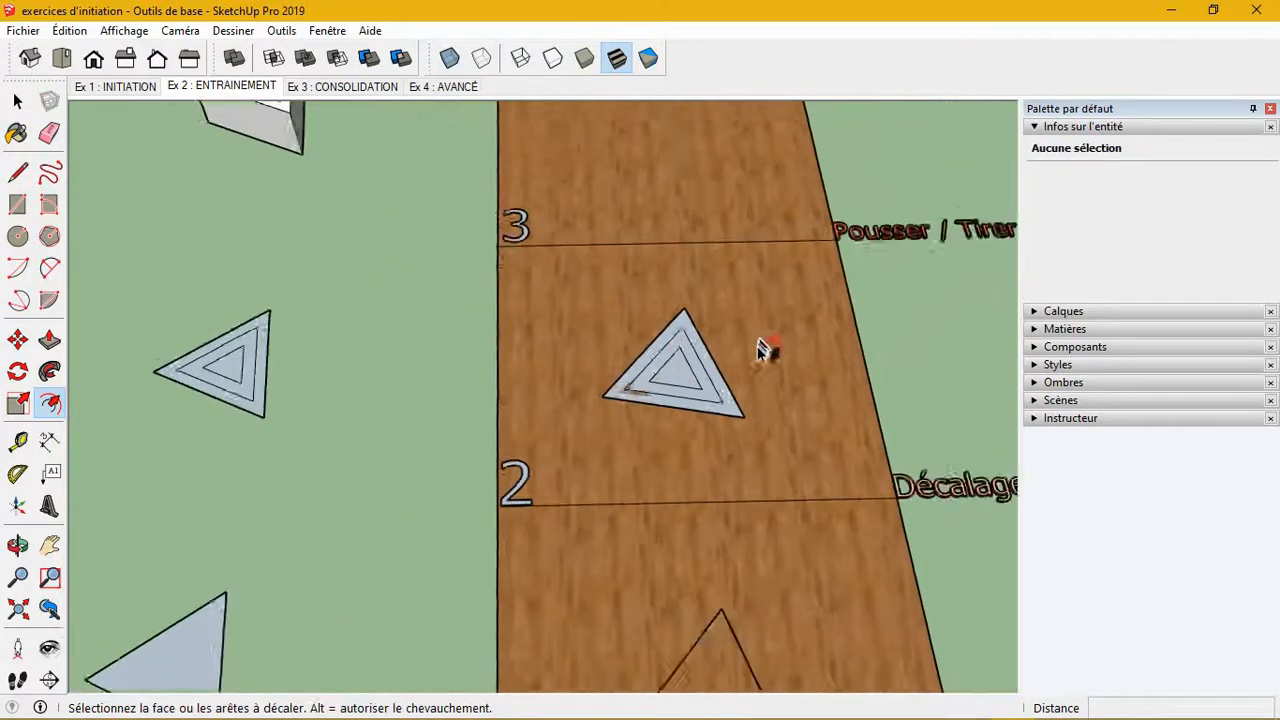
{"action": "left_click", "coordinate": [49, 340]}
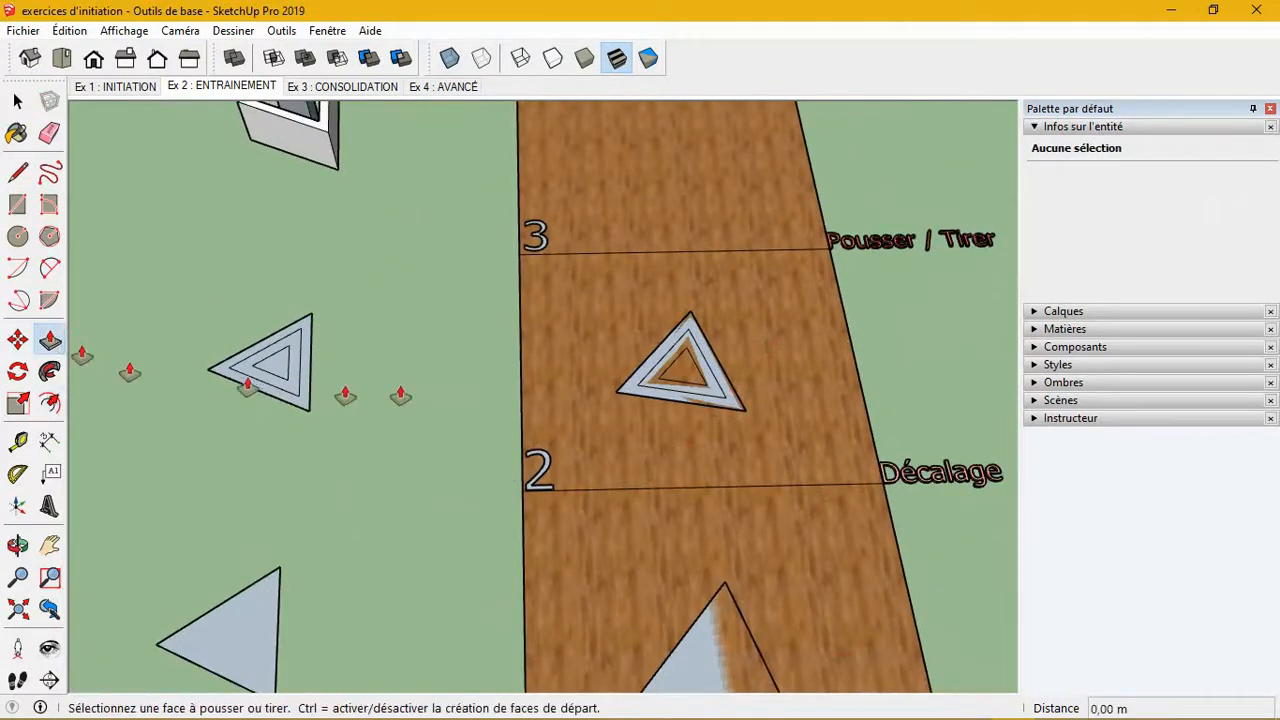
{"action": "scroll", "coordinate": [712, 400], "scroll_direction": "up", "scroll_amount": 3}
{"action": "scroll", "coordinate": [712, 400], "scroll_direction": "up", "scroll_amount": 4}
{"action": "left_click", "coordinate": [723, 380]}
{"action": "left_click", "coordinate": [731, 329]}
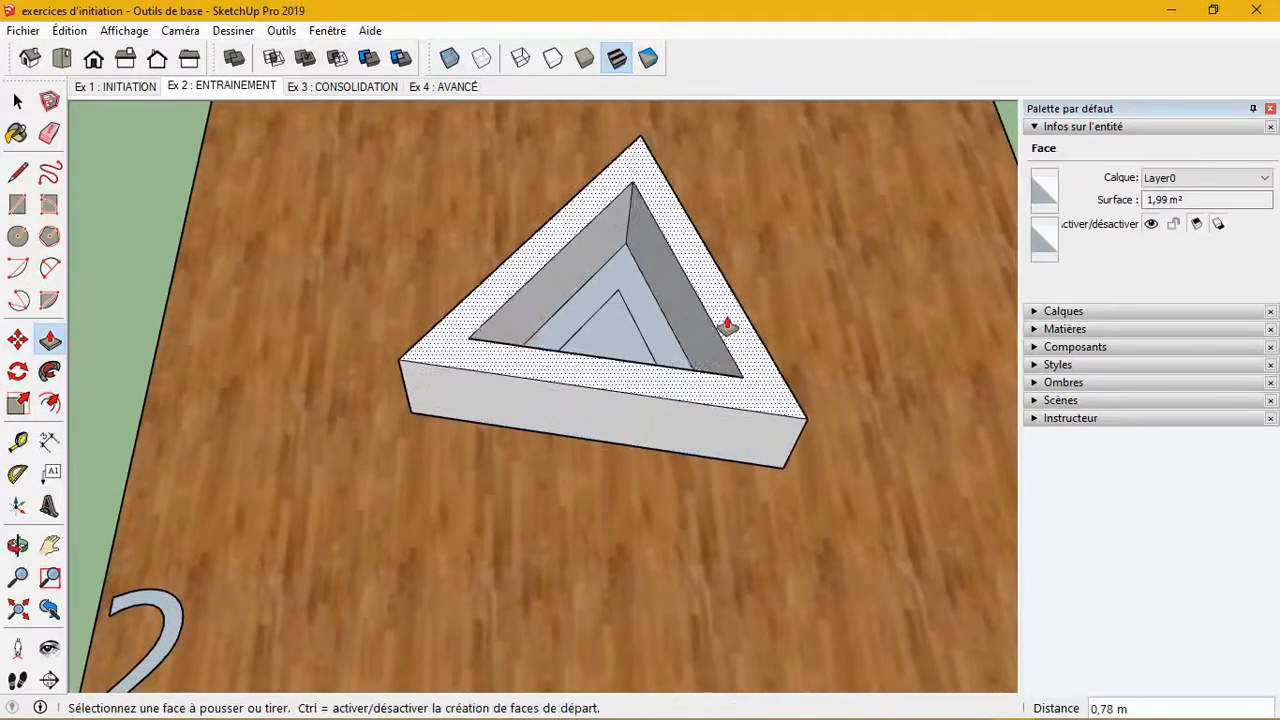
{"action": "left_click", "coordinate": [650, 340]}
{"action": "left_click", "coordinate": [620, 175]}
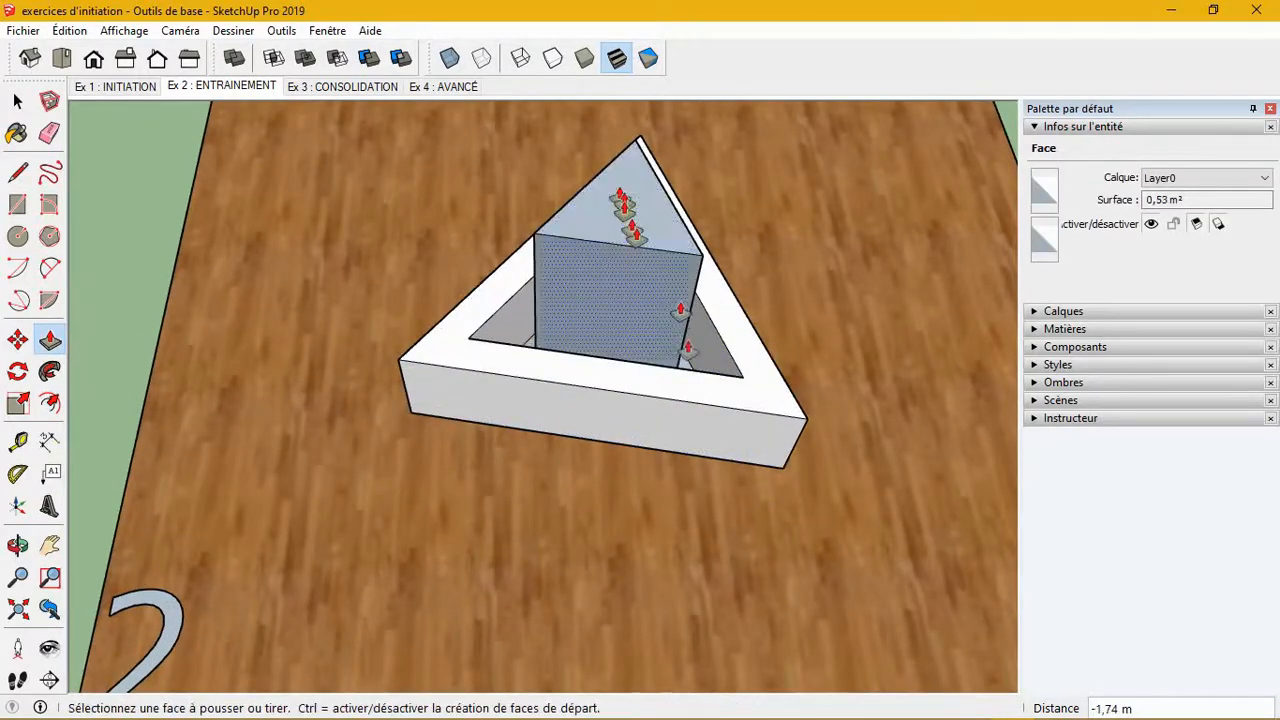
{"action": "scroll", "coordinate": [676, 490], "scroll_direction": "down", "scroll_amount": 3}
{"action": "middle_click_drag", "start_coordinate": [676, 490], "coordinate": [690, 340]}
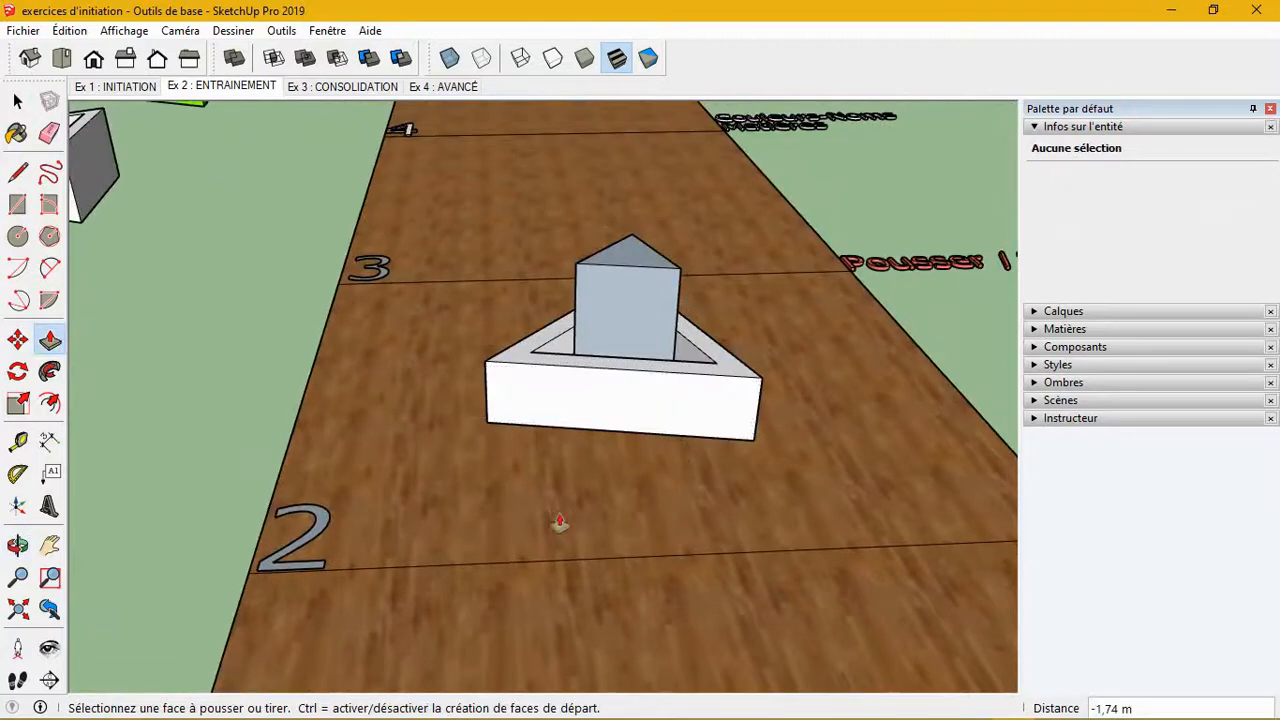
- Undo the push/pulls, offsets and triangles made in cells 1 and 2 so Exercise 3's board is empty again
{"action": "scroll", "coordinate": [560, 508], "scroll_direction": "down", "scroll_amount": 2}
{"action": "mouse_move", "coordinate": [593, 555]}
{"action": "middle_mouse_down"}
{"action": "mouse_move", "coordinate": [586, 543]}
{"action": "mouse_move", "coordinate": [589, 569]}
{"action": "middle_mouse_up"}
{"action": "key", "text": "ctrl+z"}
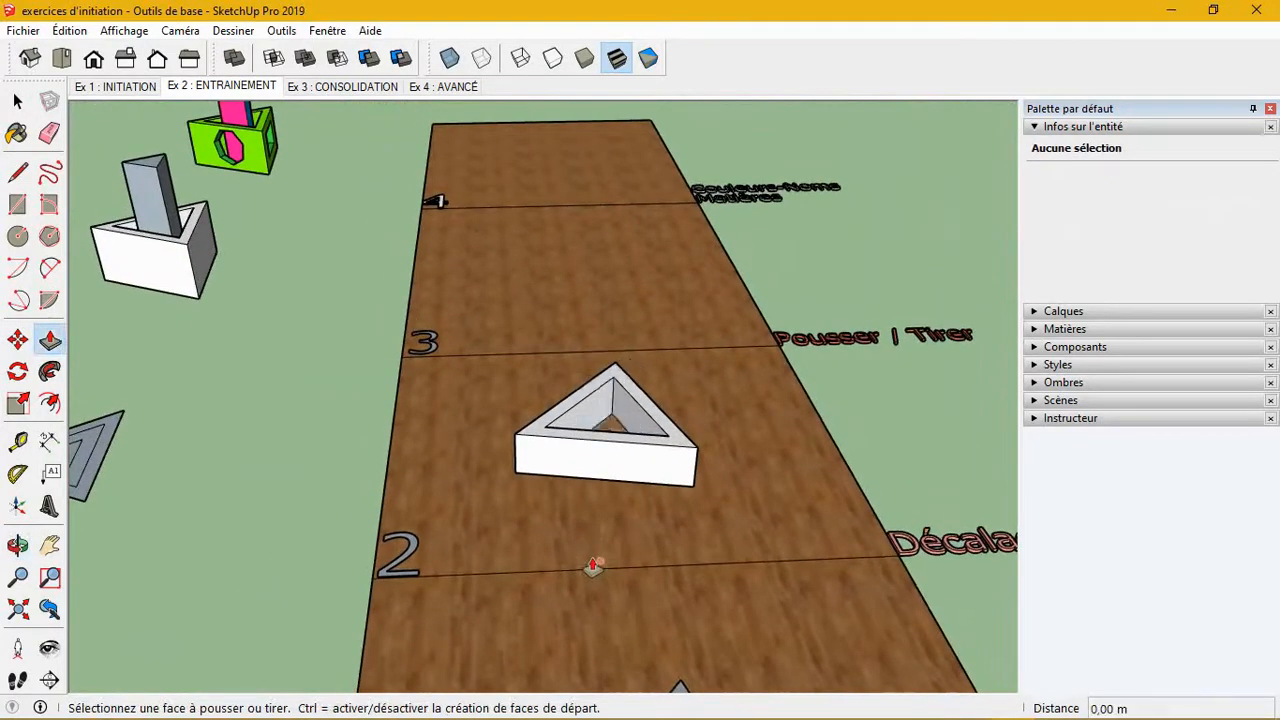
{"action": "key", "text": "ctrl+z"}
{"action": "key", "text": "ctrl+z"}
{"action": "scroll", "coordinate": [591, 563], "scroll_direction": "down", "scroll_amount": 5}
{"action": "middle_click_drag", "start_coordinate": [537, 457], "coordinate": [514, 523]}
{"action": "scroll", "coordinate": [517, 545], "scroll_direction": "up", "scroll_amount": 2}
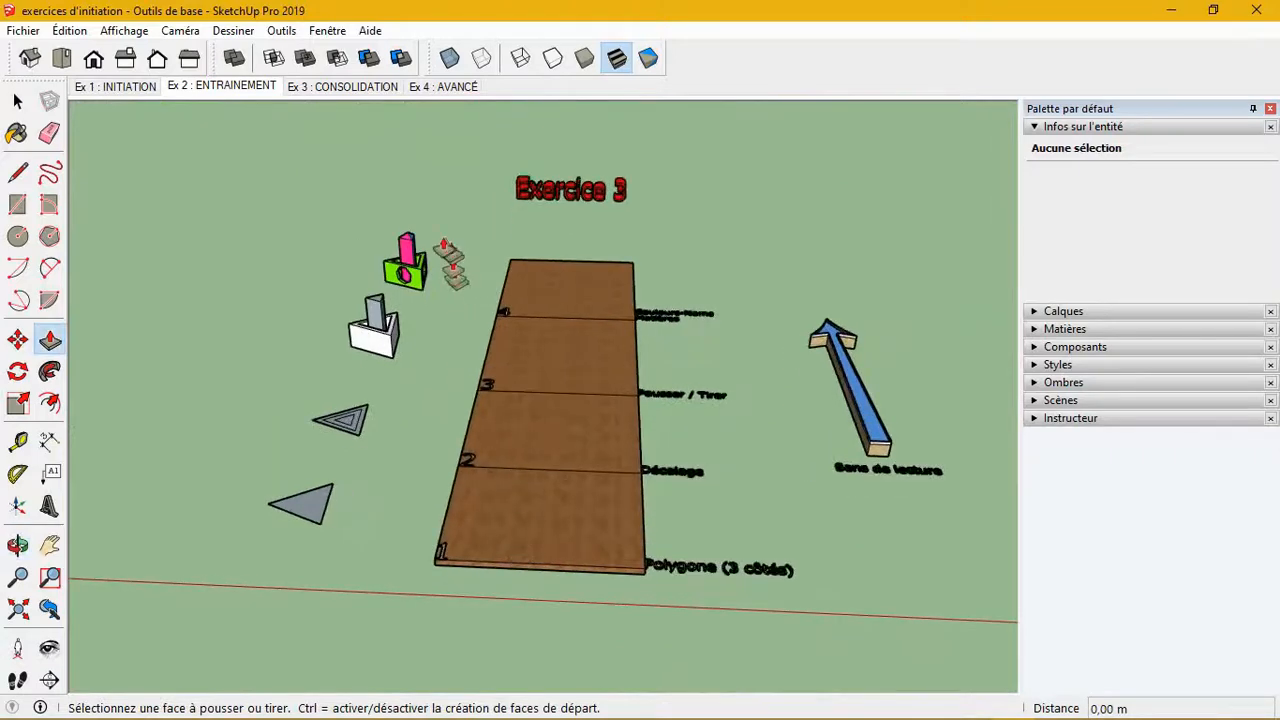
- Examine the uncoloured and coloured triangular reference models beside cells 3 and 4 of Exercise 3
{"action": "scroll", "coordinate": [414, 260], "scroll_direction": "up", "scroll_amount": 8}
{"action": "middle_click_drag", "start_coordinate": [414, 263], "coordinate": [288, 400]}
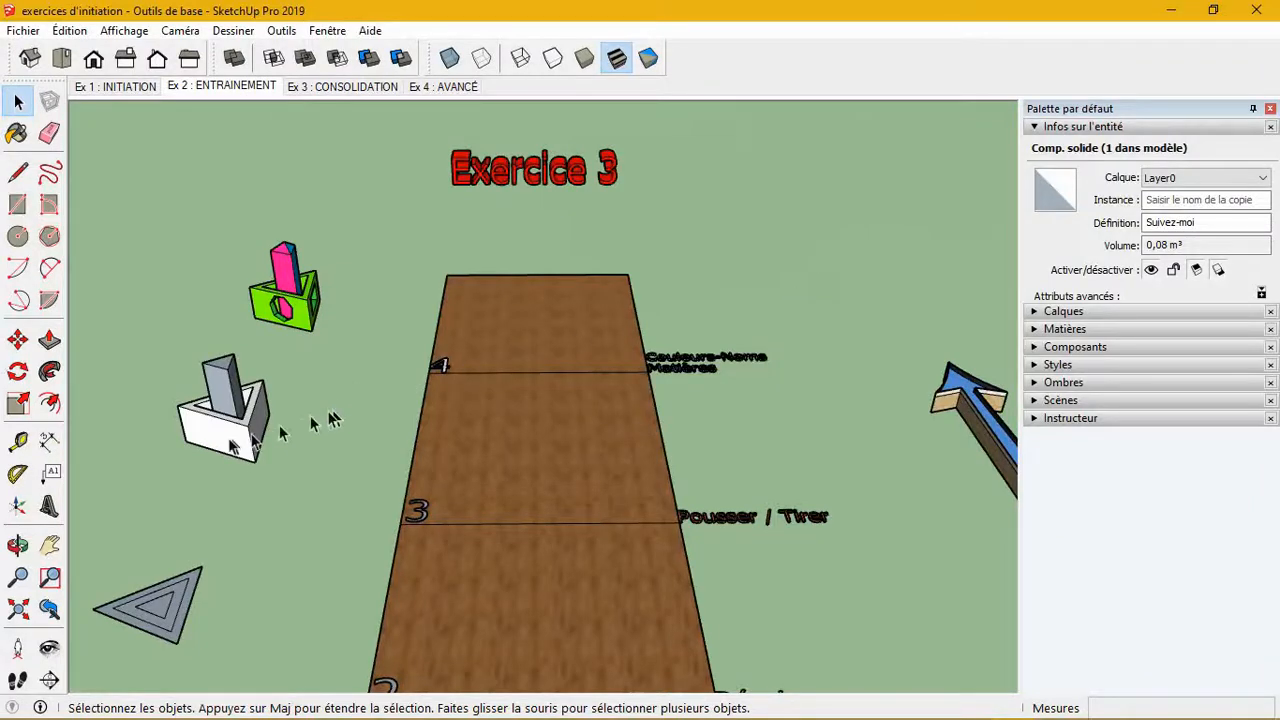
{"action": "scroll", "coordinate": [285, 290], "scroll_direction": "up", "scroll_amount": 5}
{"action": "middle_click_drag", "start_coordinate": [294, 277], "coordinate": [297, 400]}
{"action": "scroll", "coordinate": [700, 200], "scroll_direction": "down", "scroll_amount": 5}
{"action": "middle_click_drag", "start_coordinate": [718, 351], "coordinate": [507, 443]}
{"action": "scroll", "coordinate": [493, 422], "scroll_direction": "up", "scroll_amount": 3}
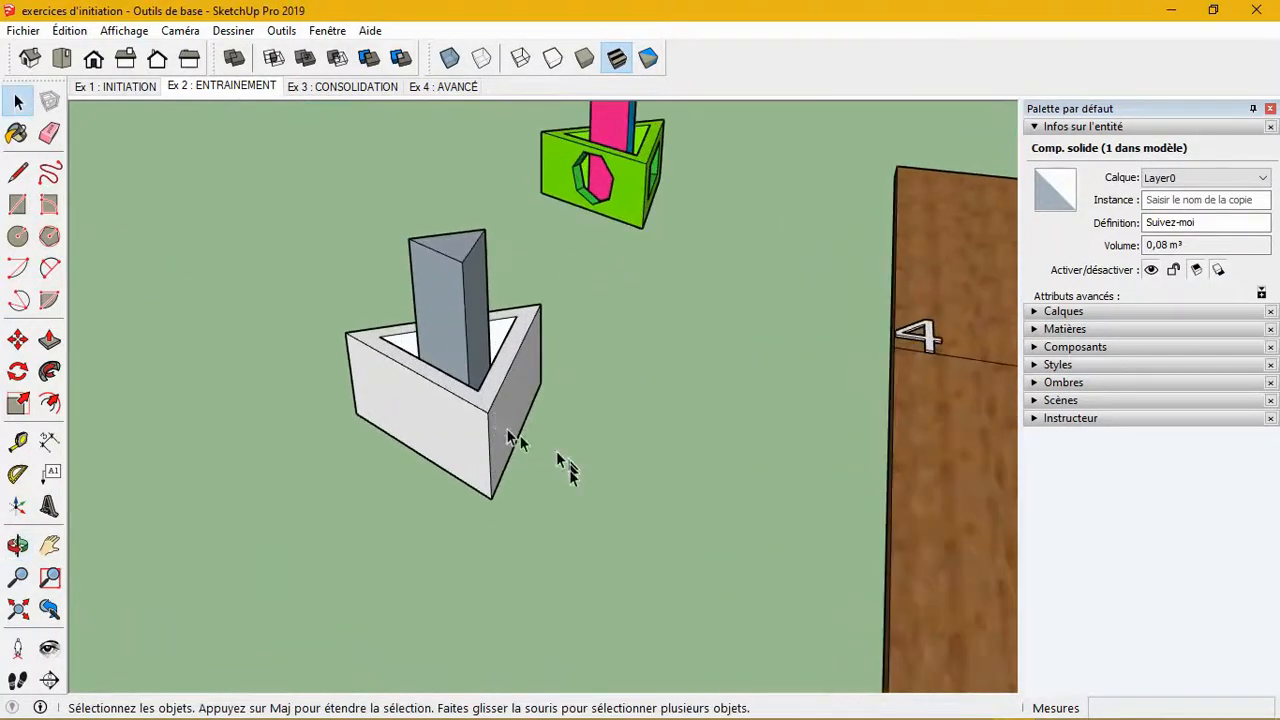
{"action": "scroll", "coordinate": [600, 416], "scroll_direction": "up", "scroll_amount": 1}
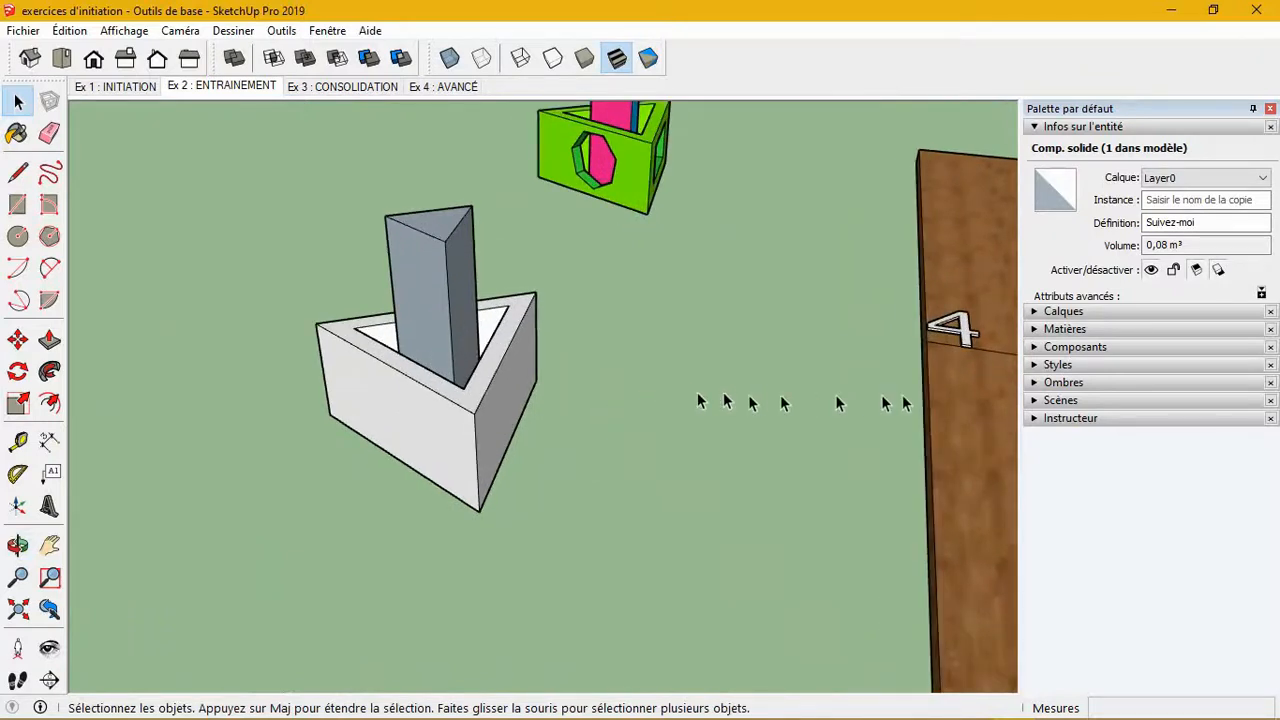
- Display the Couleurs-Noms material collection and browse to its green swatches
{"action": "left_click", "coordinate": [1035, 333]}
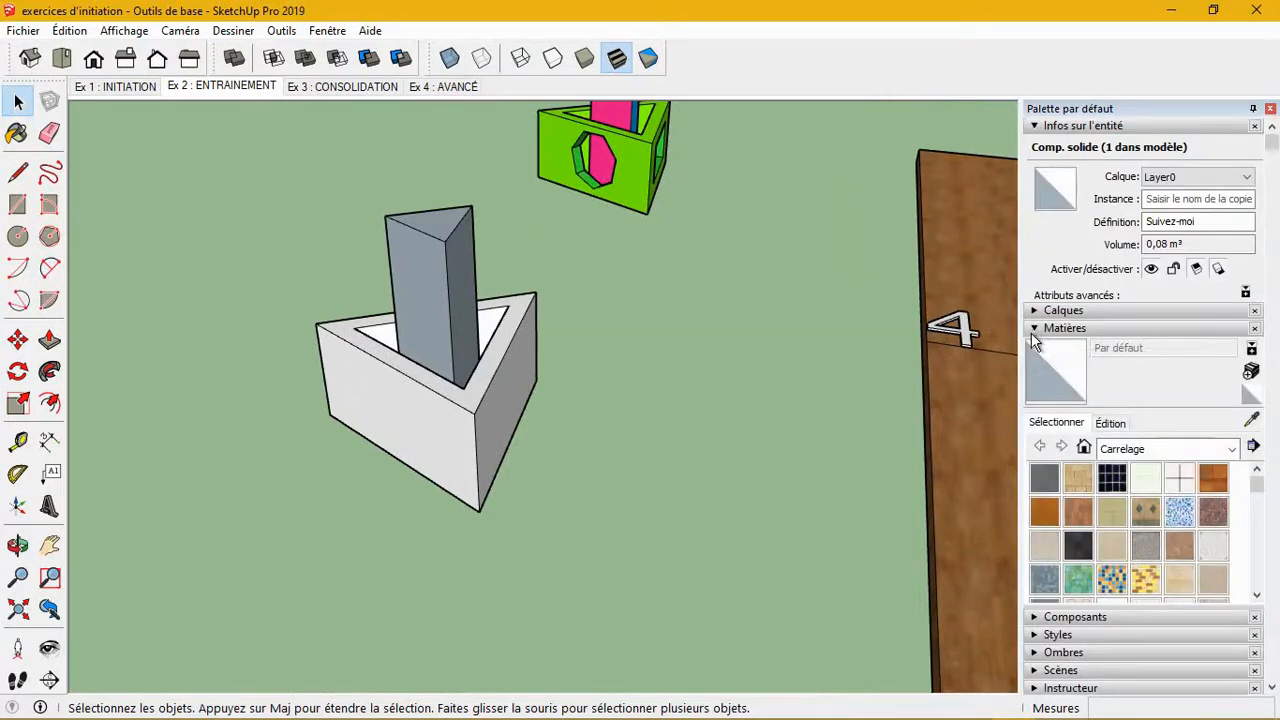
{"action": "scroll", "coordinate": [1040, 345], "scroll_direction": "down", "scroll_amount": 1}
{"action": "left_click", "coordinate": [1232, 436]}
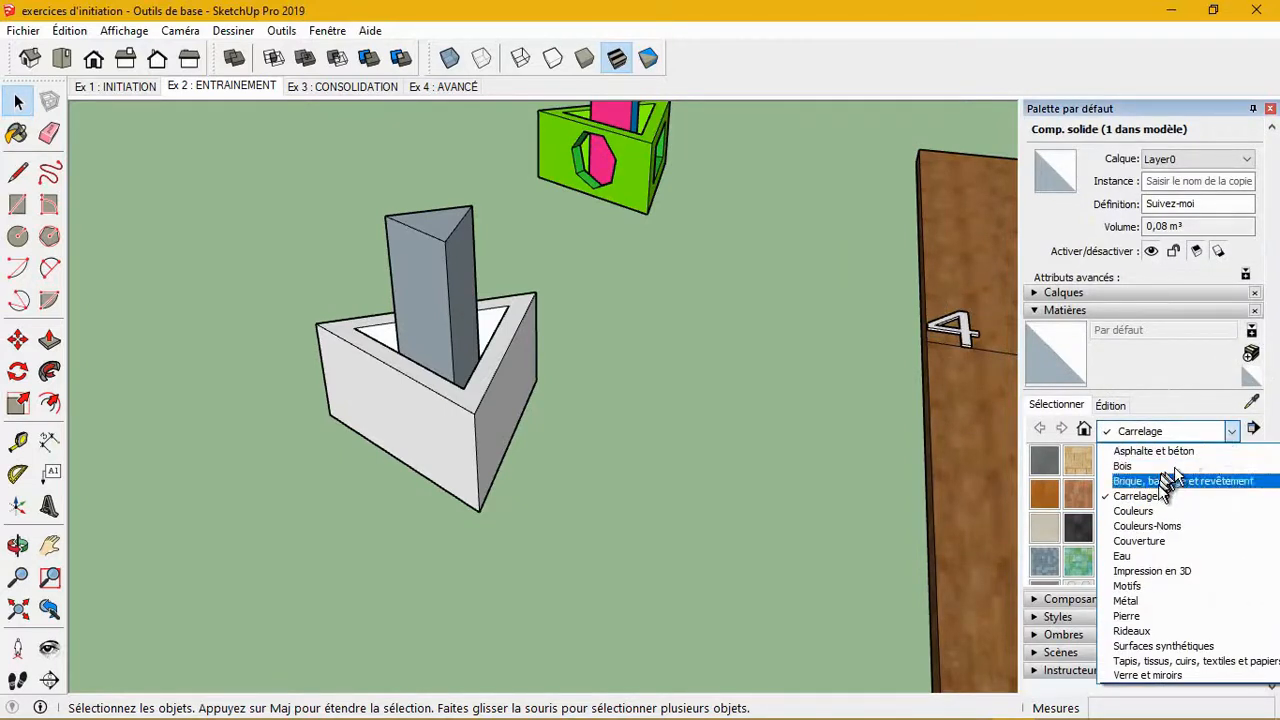
{"action": "left_click", "coordinate": [1150, 527]}
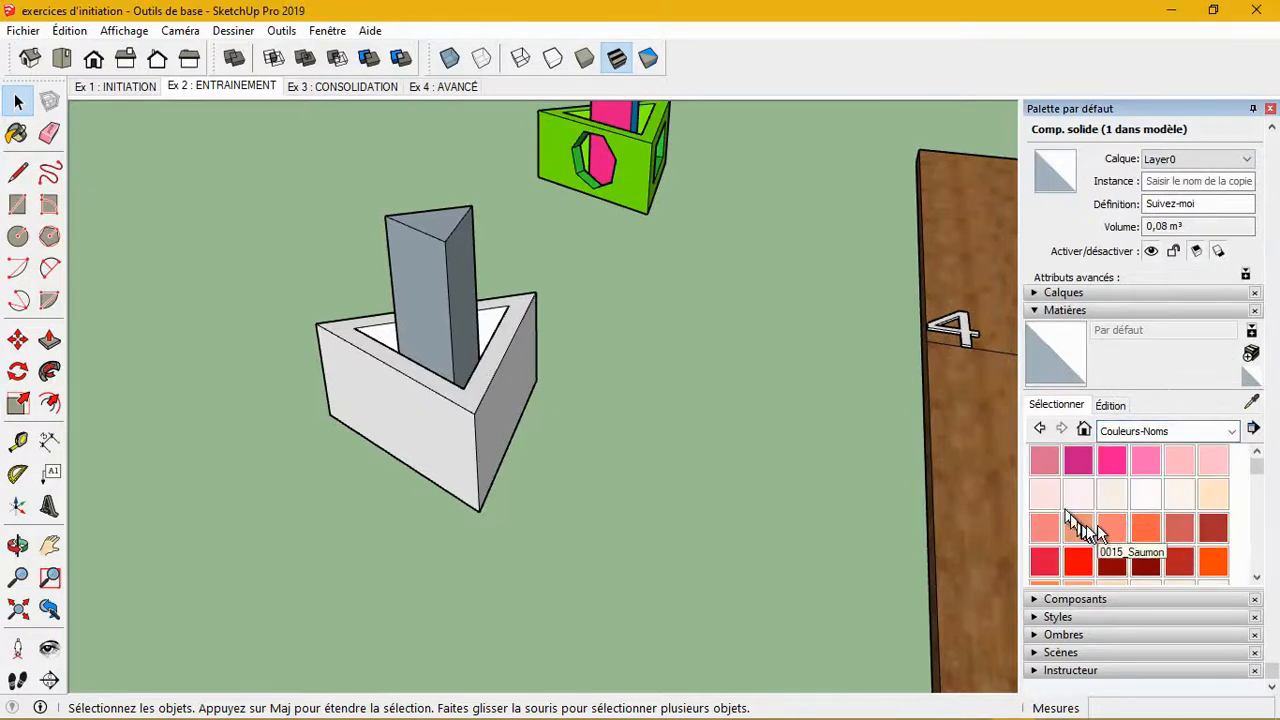
{"action": "scroll", "coordinate": [1108, 523], "scroll_direction": "up", "scroll_amount": 1}
{"action": "scroll", "coordinate": [1107, 525], "scroll_direction": "down", "scroll_amount": 5}
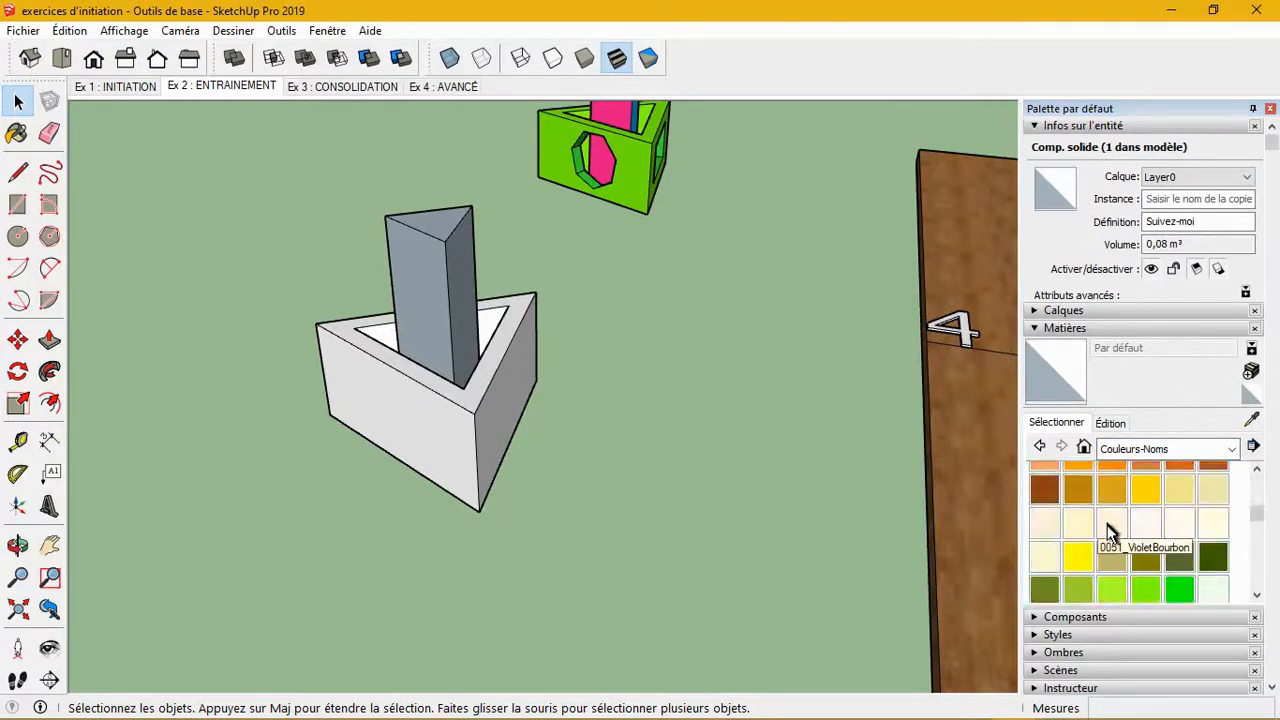
- Paint two outer side faces of the uncoloured triangular reference model with the 0075_VertForêt colour
{"action": "left_click", "coordinate": [1112, 545]}
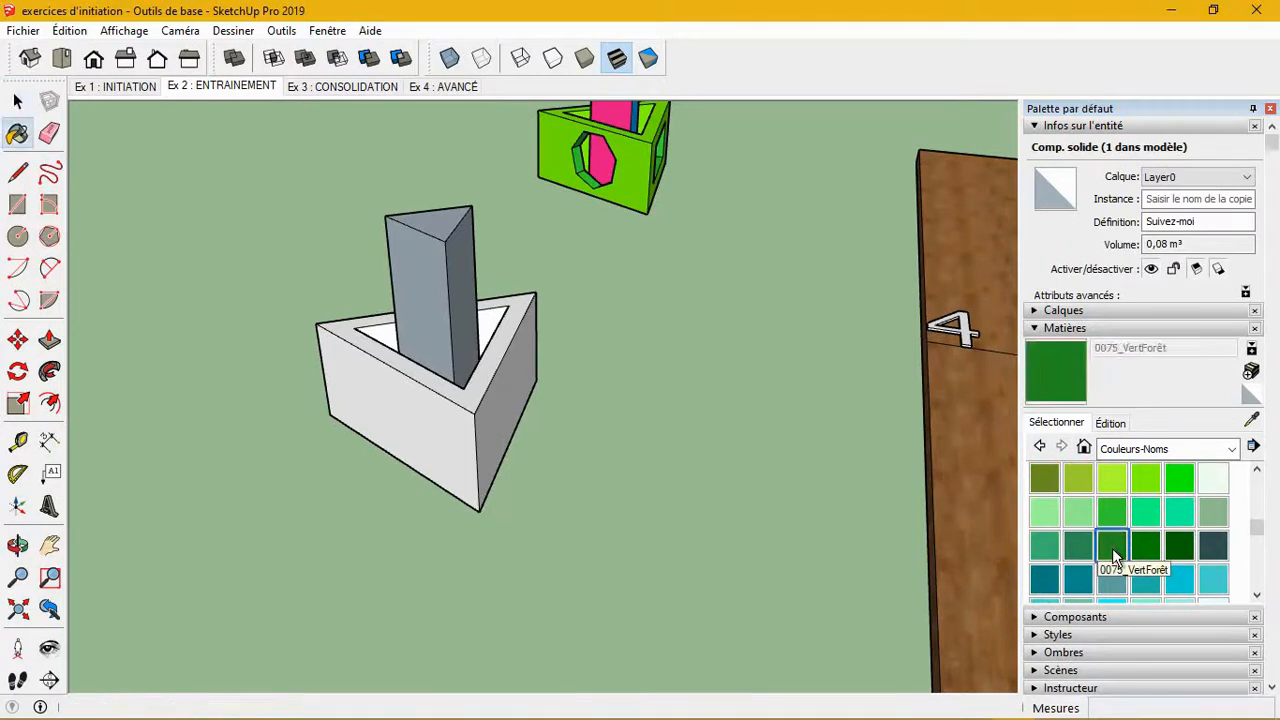
{"action": "mouse_move", "coordinate": [581, 441]}
{"action": "middle_mouse_down"}
{"action": "mouse_move", "coordinate": [563, 449]}
{"action": "mouse_move", "coordinate": [483, 426]}
{"action": "mouse_move", "coordinate": [498, 417]}
{"action": "middle_mouse_up"}
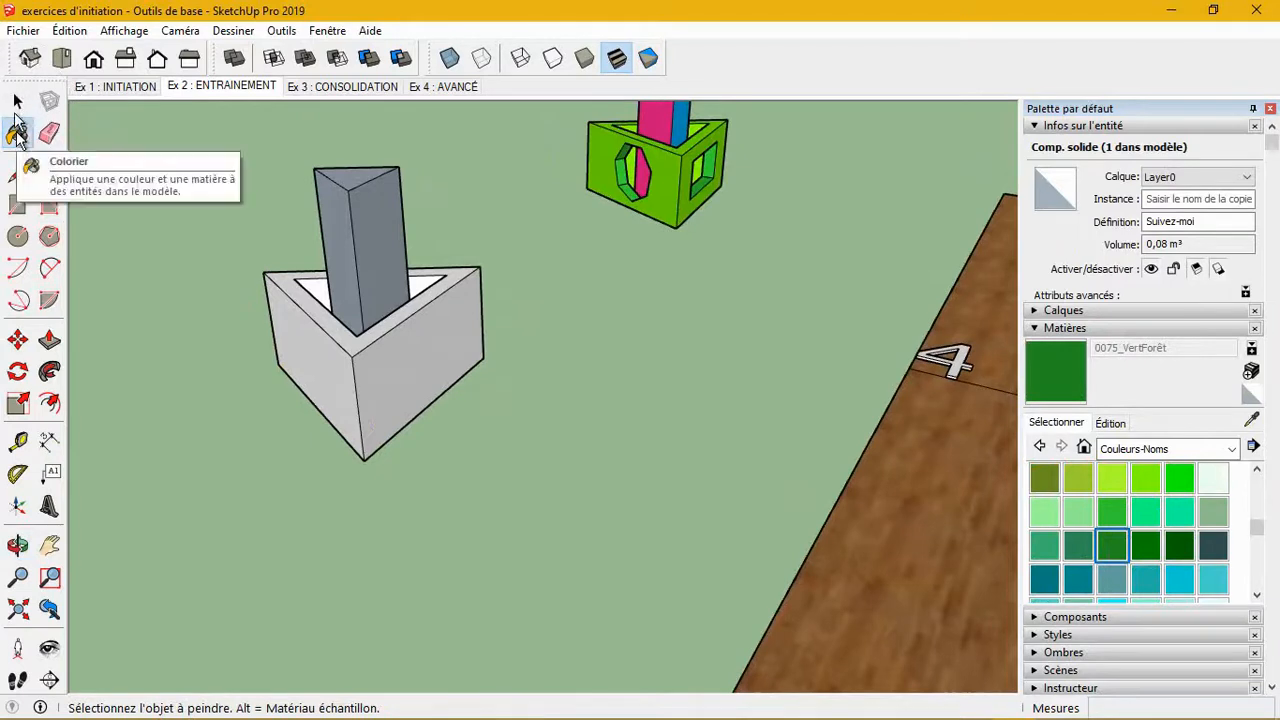
{"action": "scroll", "coordinate": [428, 347], "scroll_direction": "up", "scroll_amount": 2}
{"action": "scroll", "coordinate": [428, 347], "scroll_direction": "up", "scroll_amount": 1}
{"action": "left_click", "coordinate": [428, 347]}
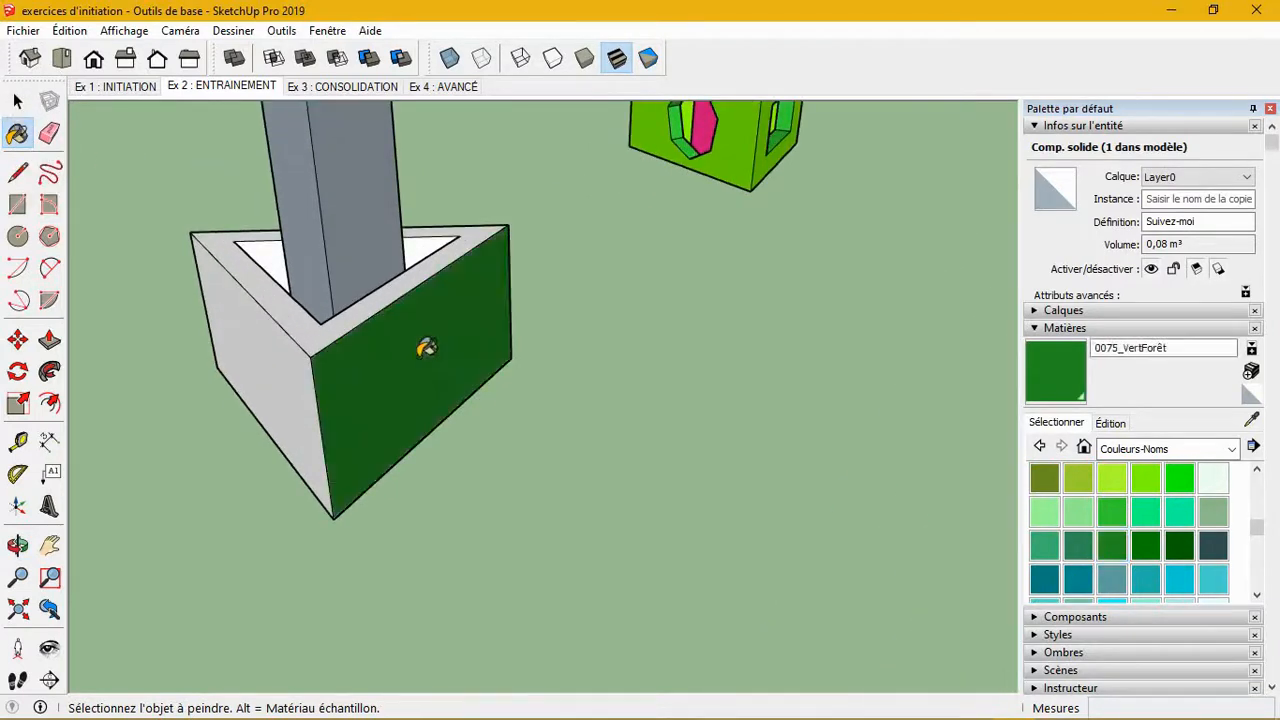
{"action": "left_click", "coordinate": [302, 390]}
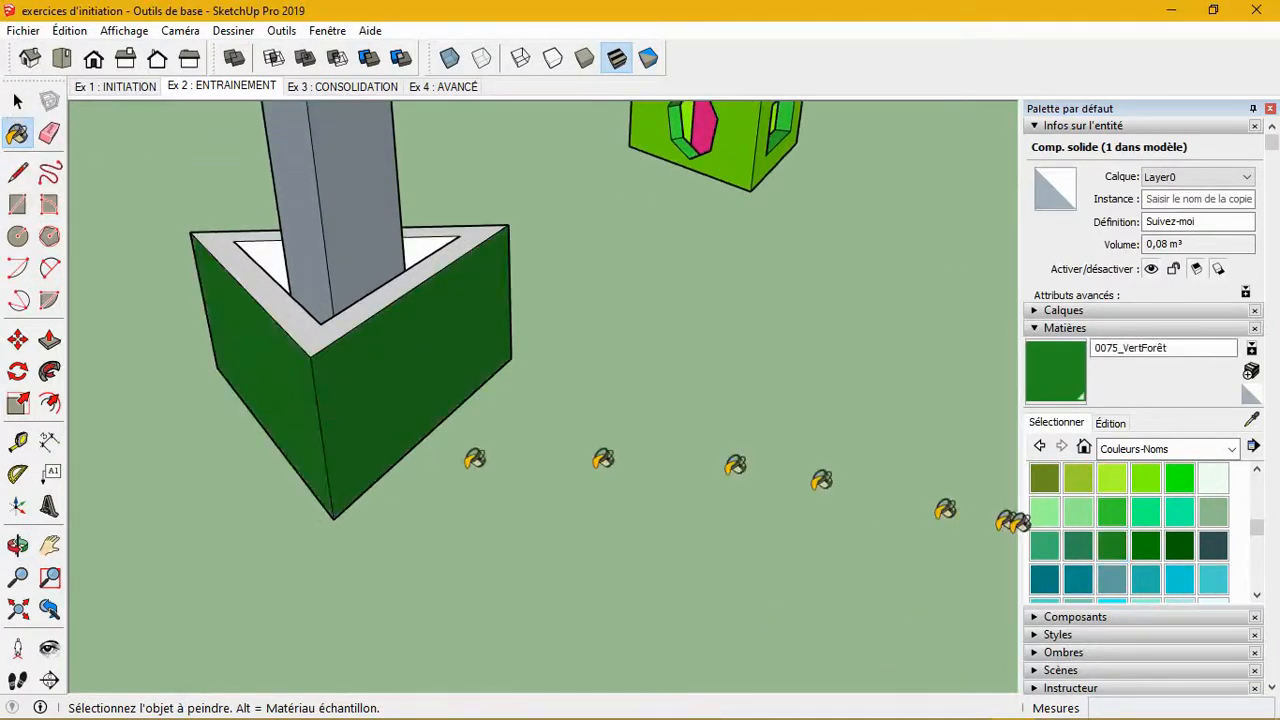
- Apply the 0082_VertMarinClair colour to another face of the same triangular model
{"action": "left_click", "coordinate": [1146, 580]}
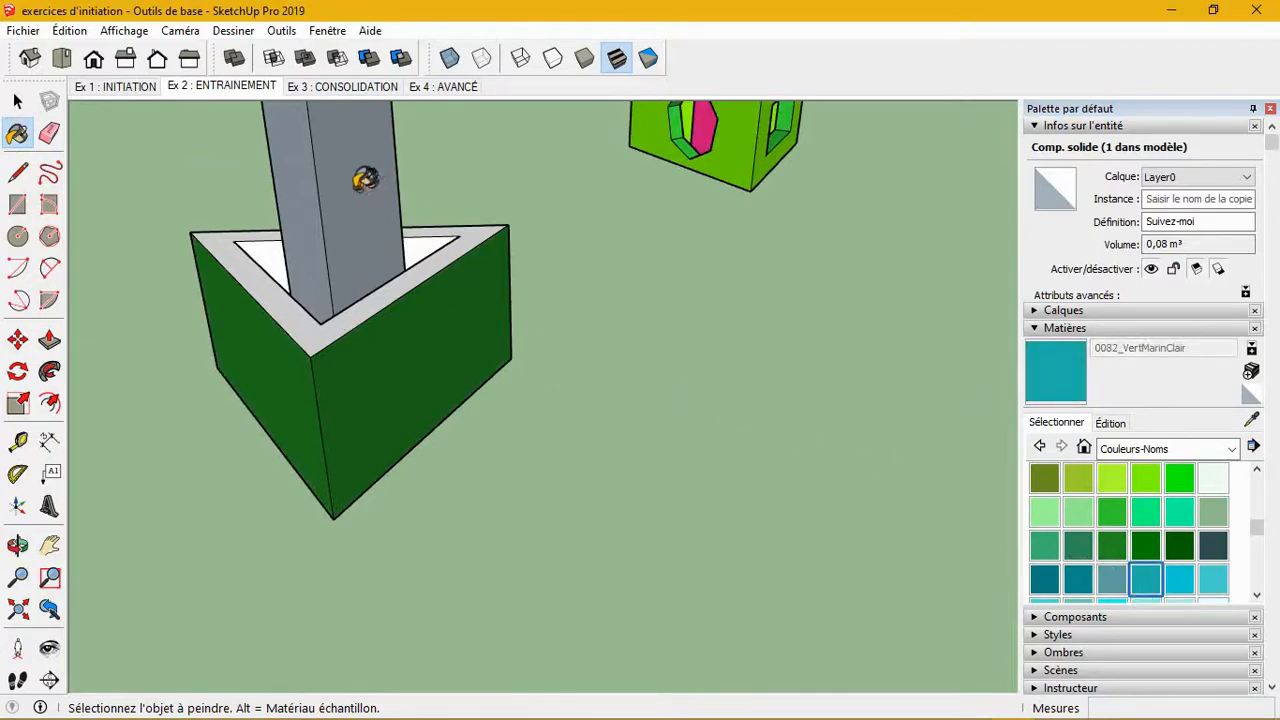
{"action": "left_click", "coordinate": [380, 308]}
{"action": "mouse_move", "coordinate": [380, 308]}
{"action": "middle_mouse_down"}
{"action": "mouse_move", "coordinate": [414, 429]}
{"action": "mouse_move", "coordinate": [565, 393]}
{"action": "mouse_move", "coordinate": [540, 420]}
{"action": "mouse_move", "coordinate": [457, 363]}
{"action": "middle_mouse_up"}
{"action": "scroll", "coordinate": [564, 393], "scroll_direction": "down", "scroll_amount": 2}
{"action": "scroll", "coordinate": [640, 298], "scroll_direction": "up", "scroll_amount": 3}
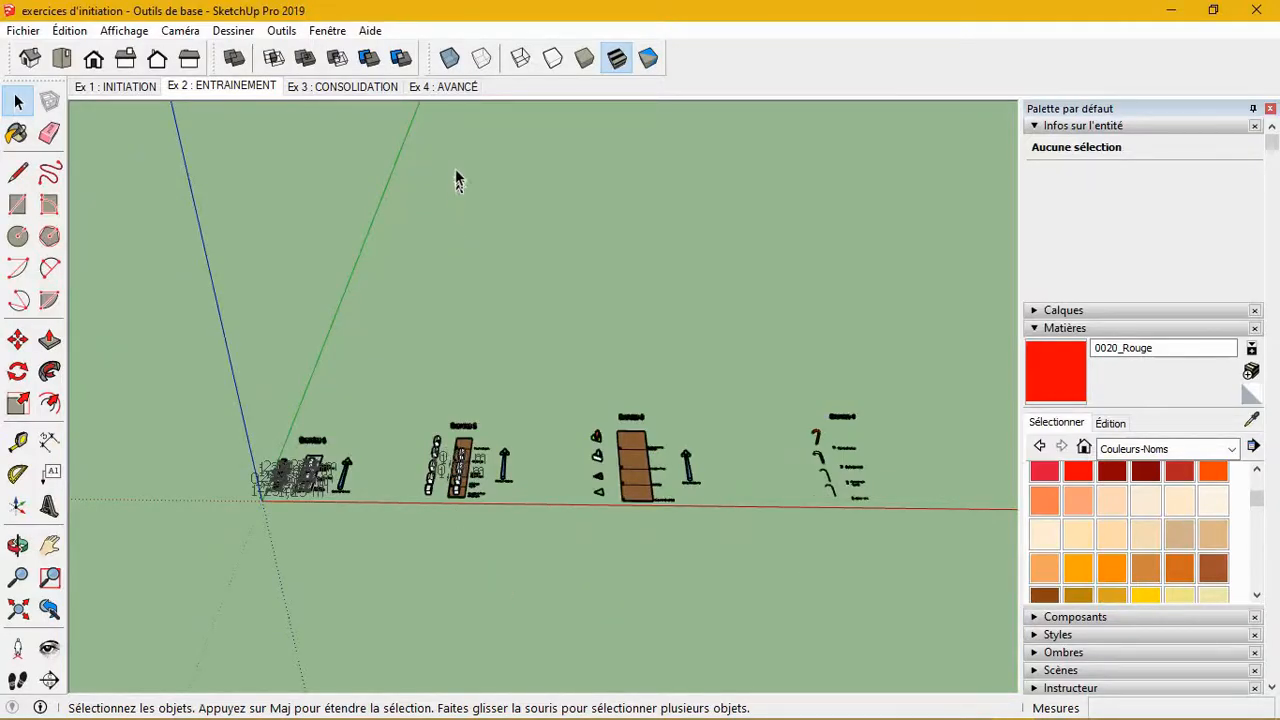
- Go to Exercise 4 and draw a straight line about 6,4 m long in the empty area beside the stage labels
{"action": "left_click", "coordinate": [446, 87]}
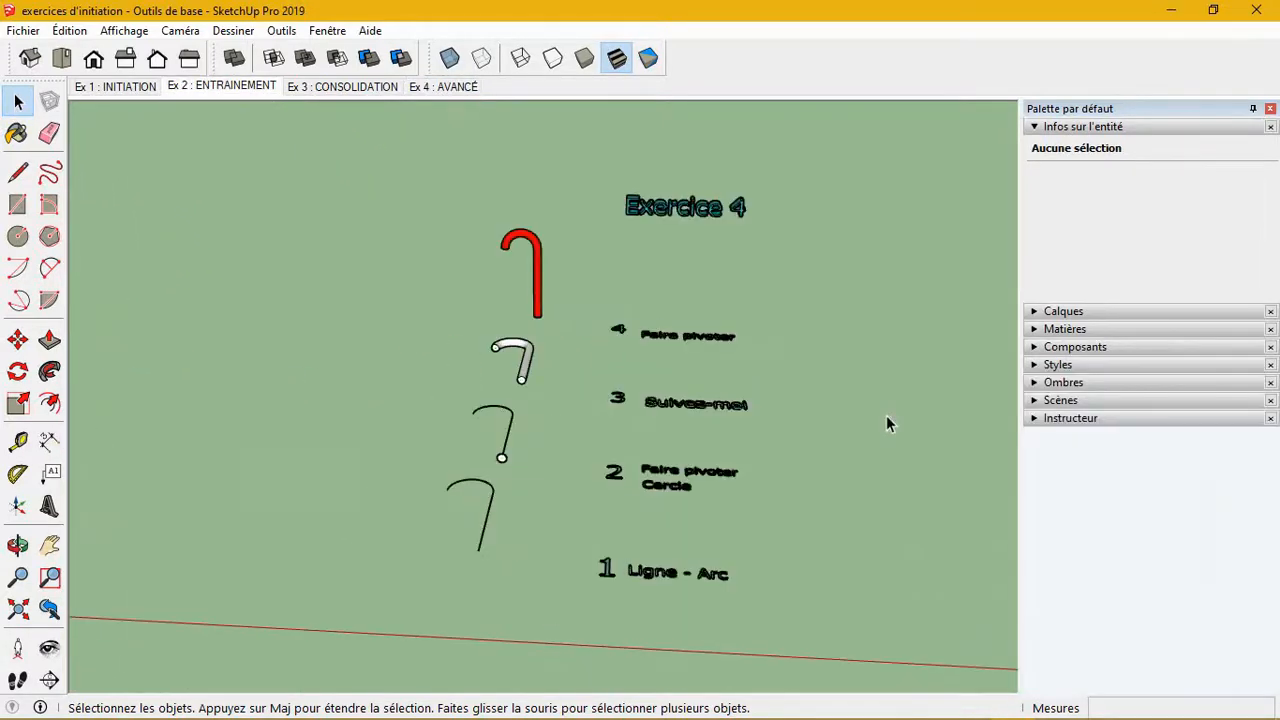
{"action": "middle_click_drag", "start_coordinate": [855, 422], "coordinate": [700, 425]}
{"action": "scroll", "coordinate": [665, 478], "scroll_direction": "up", "scroll_amount": 2}
{"action": "scroll", "coordinate": [660, 463], "scroll_direction": "up", "scroll_amount": 1}
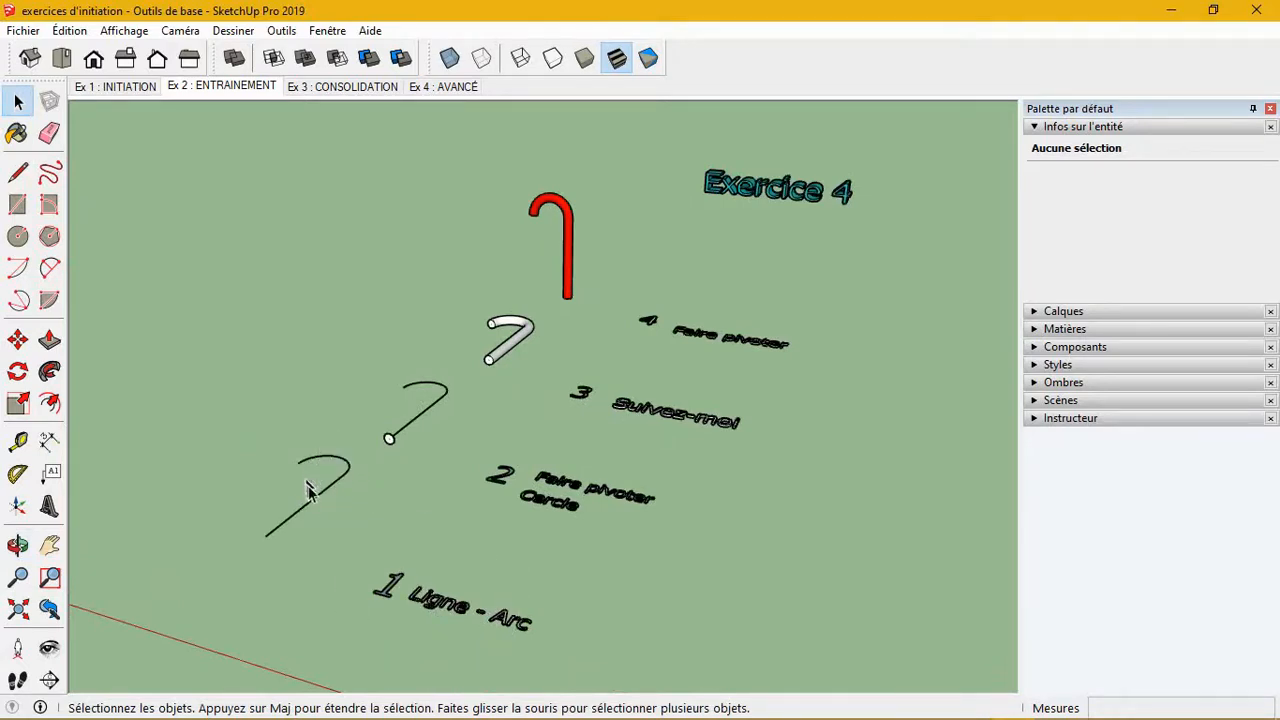
{"action": "left_click", "coordinate": [18, 176]}
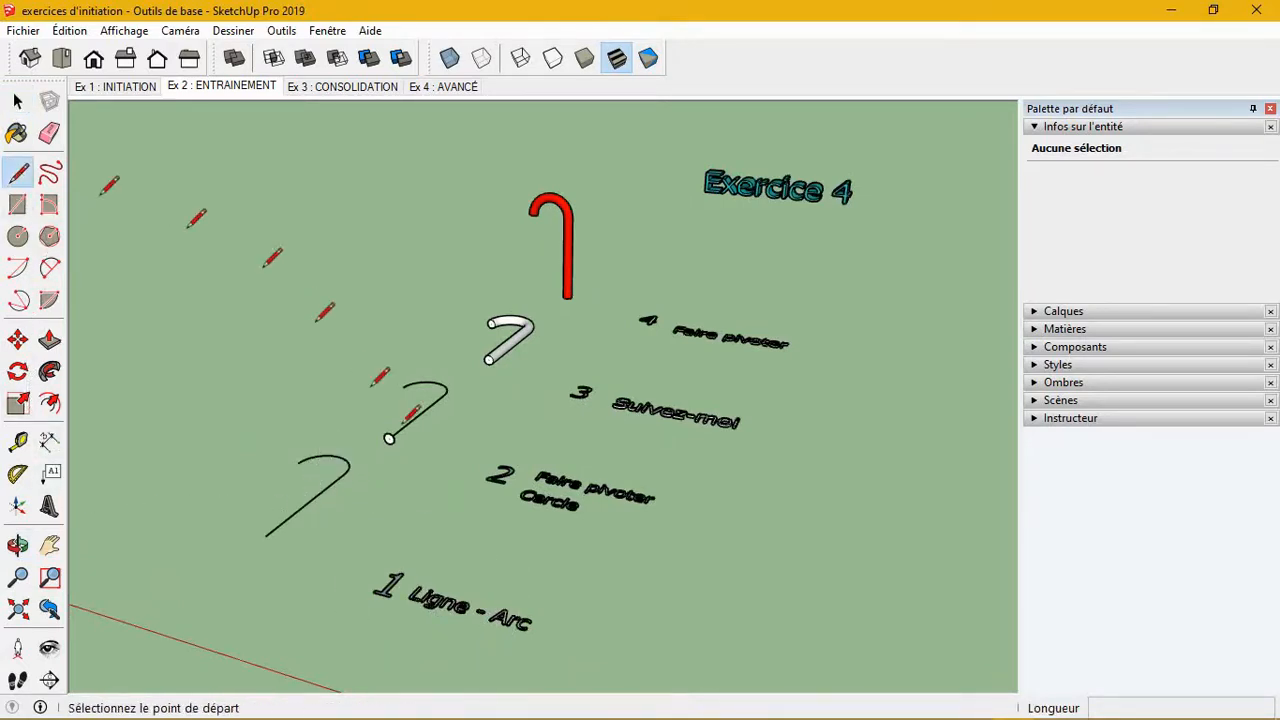
{"action": "scroll", "coordinate": [540, 450], "scroll_direction": "down", "scroll_amount": 1}
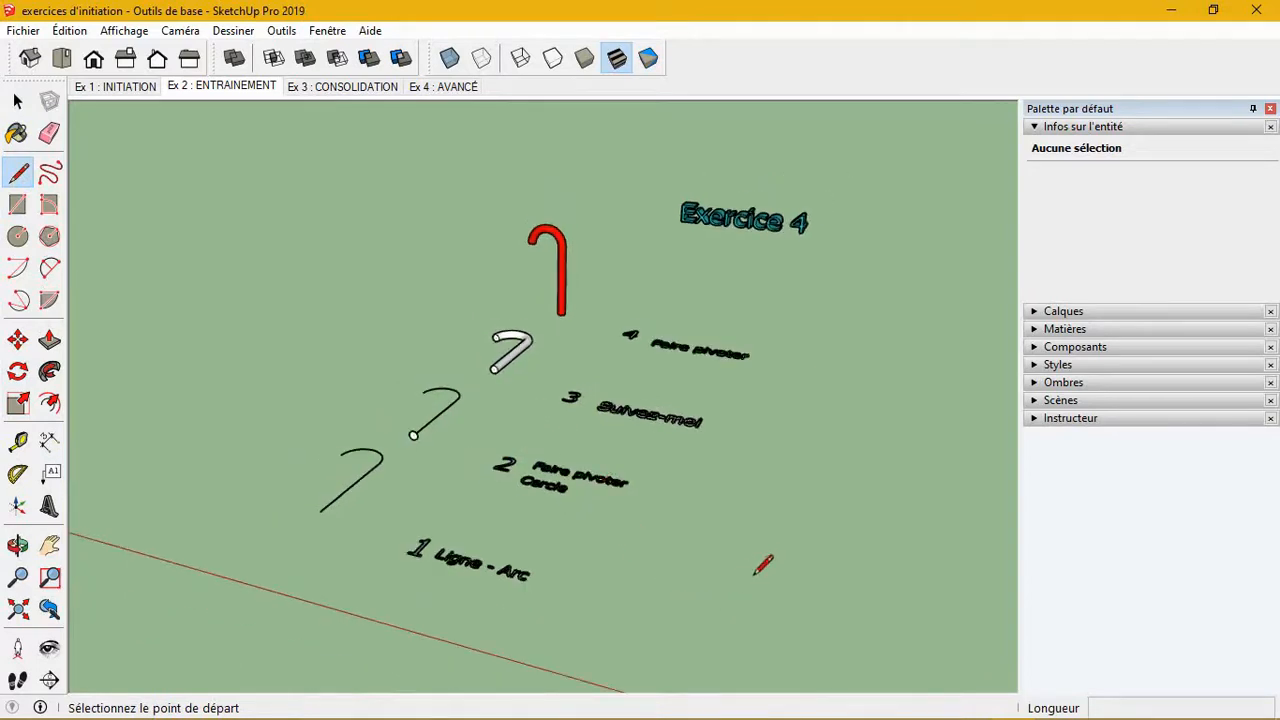
{"action": "left_click", "coordinate": [783, 613]}
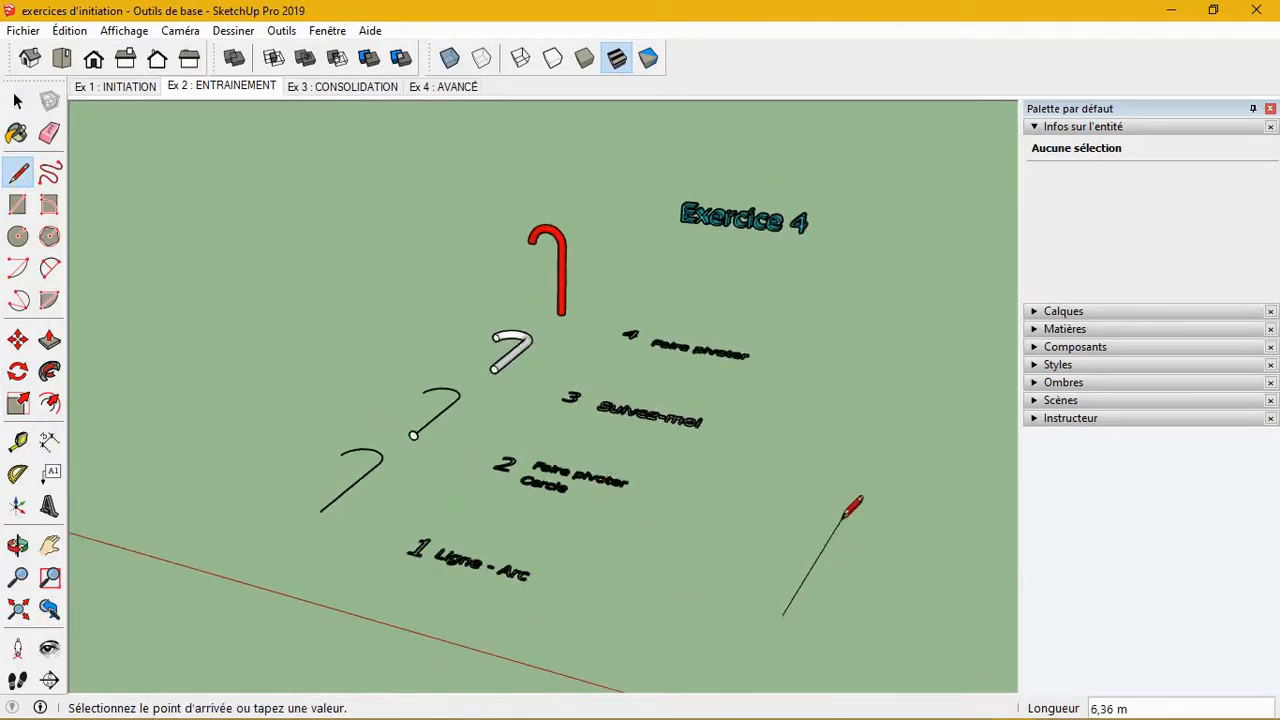
{"action": "key", "text": "Escape"}
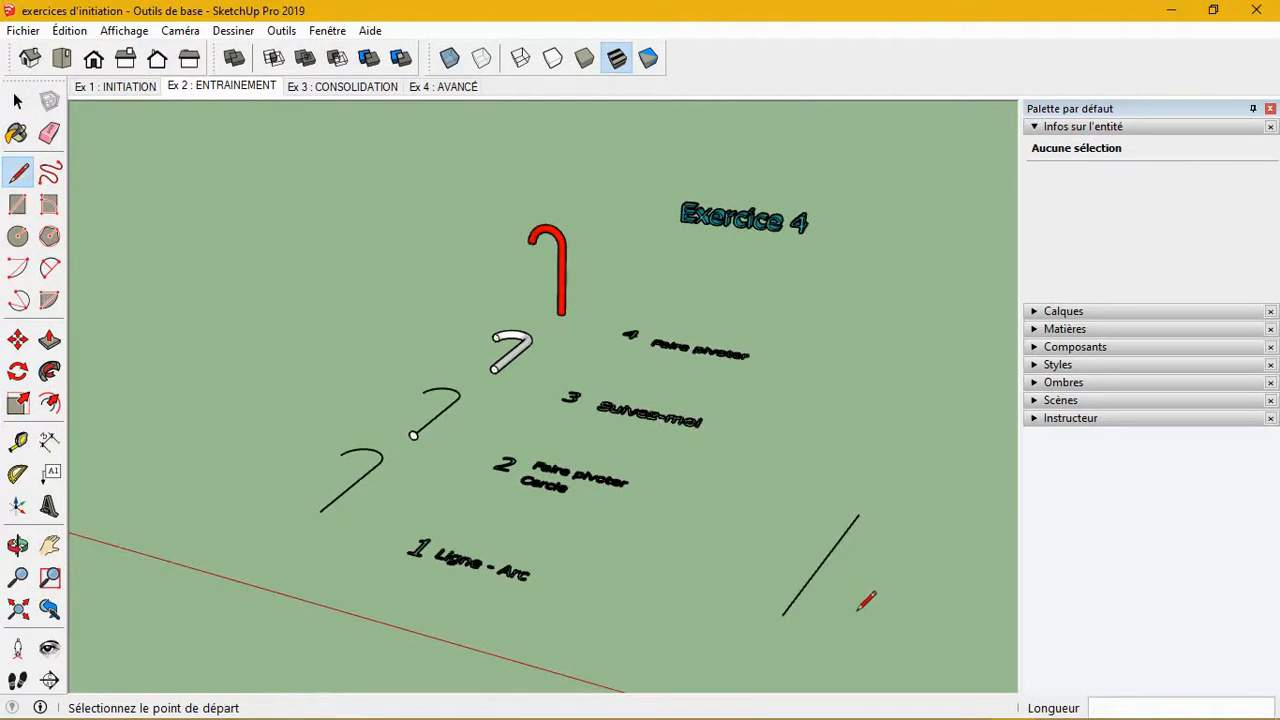
- Draw a two-point arc from the upper end of the new line with a bulge of about 1,65 m, forming a cane shape
{"action": "scroll", "coordinate": [379, 441], "scroll_direction": "up", "scroll_amount": 2}
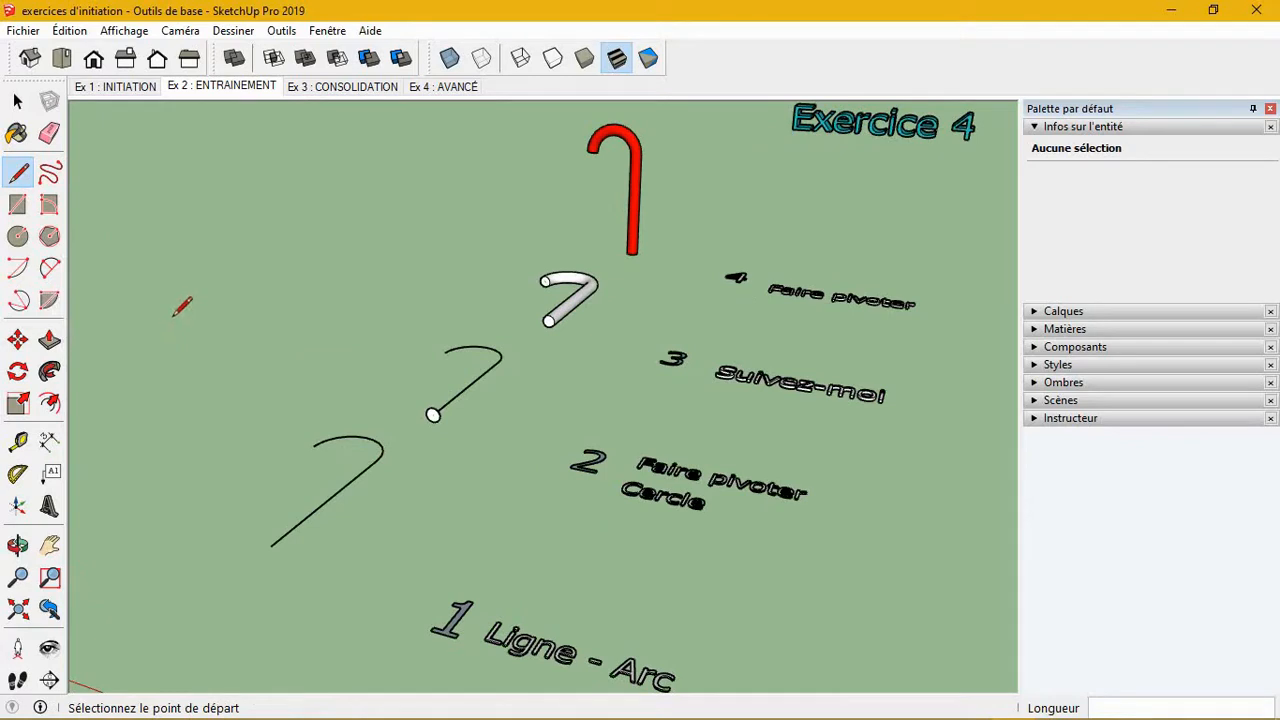
{"action": "left_click", "coordinate": [53, 272]}
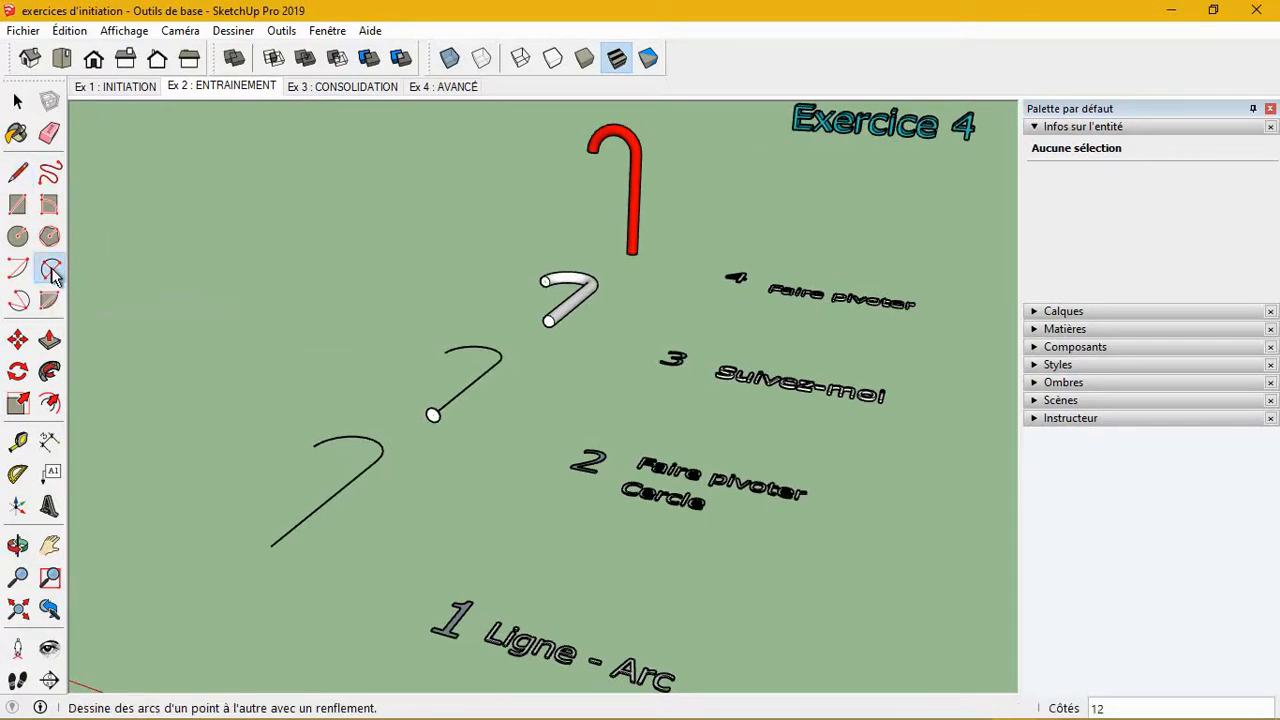
{"action": "scroll", "coordinate": [94, 277], "scroll_direction": "down", "scroll_amount": 3}
{"action": "scroll", "coordinate": [509, 372], "scroll_direction": "up", "scroll_amount": 6}
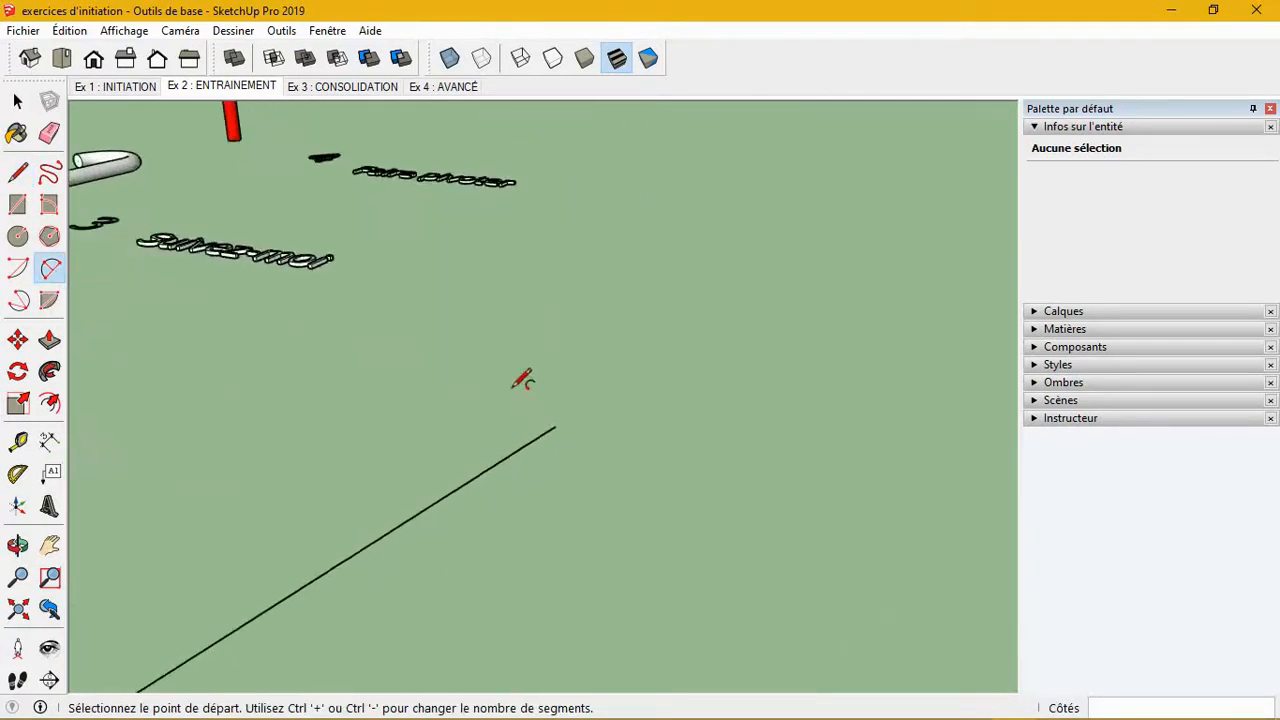
{"action": "left_click", "coordinate": [555, 427]}
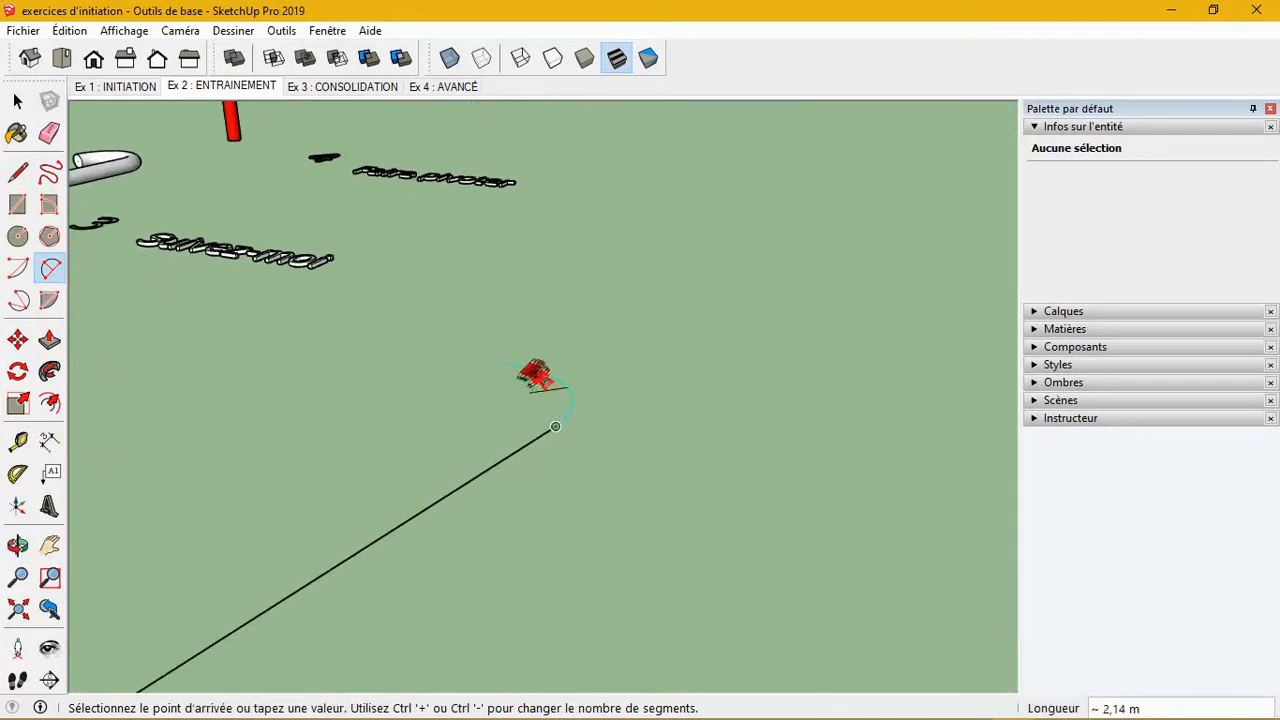
{"action": "left_click", "coordinate": [395, 360]}
{"action": "middle_click_drag", "start_coordinate": [420, 390], "coordinate": [519, 444]}
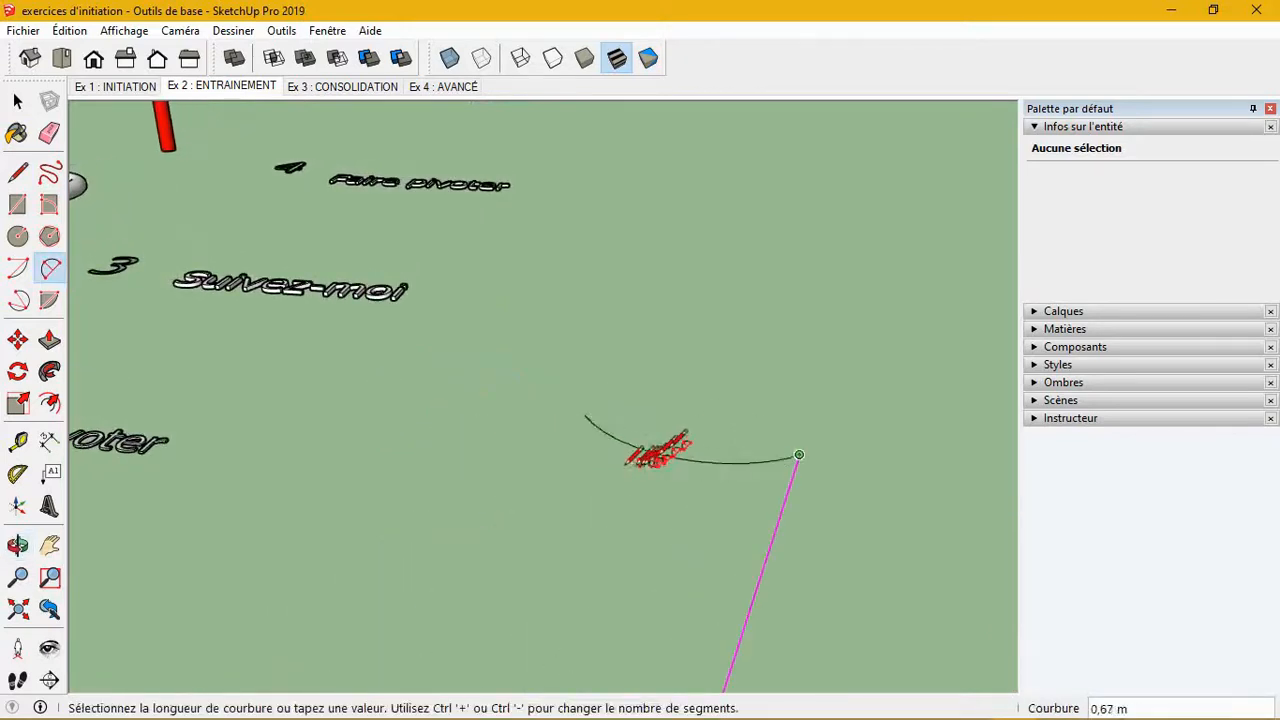
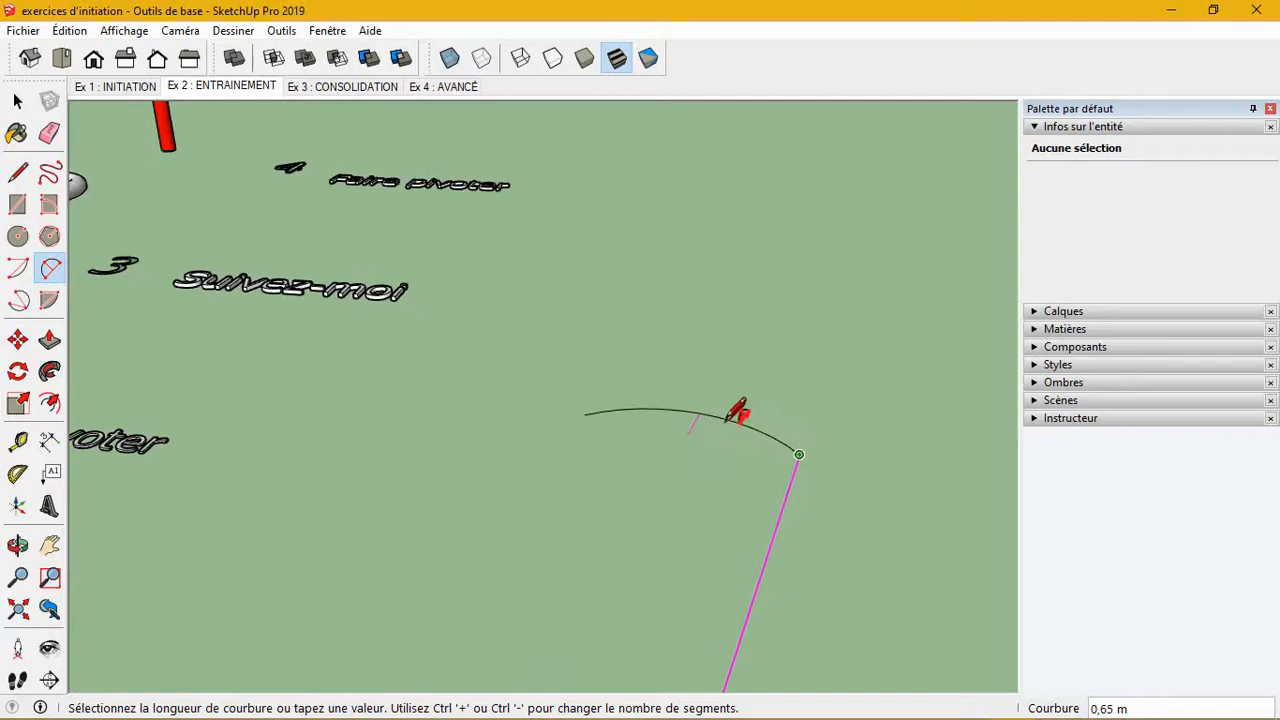
{"action": "left_click", "coordinate": [744, 378]}
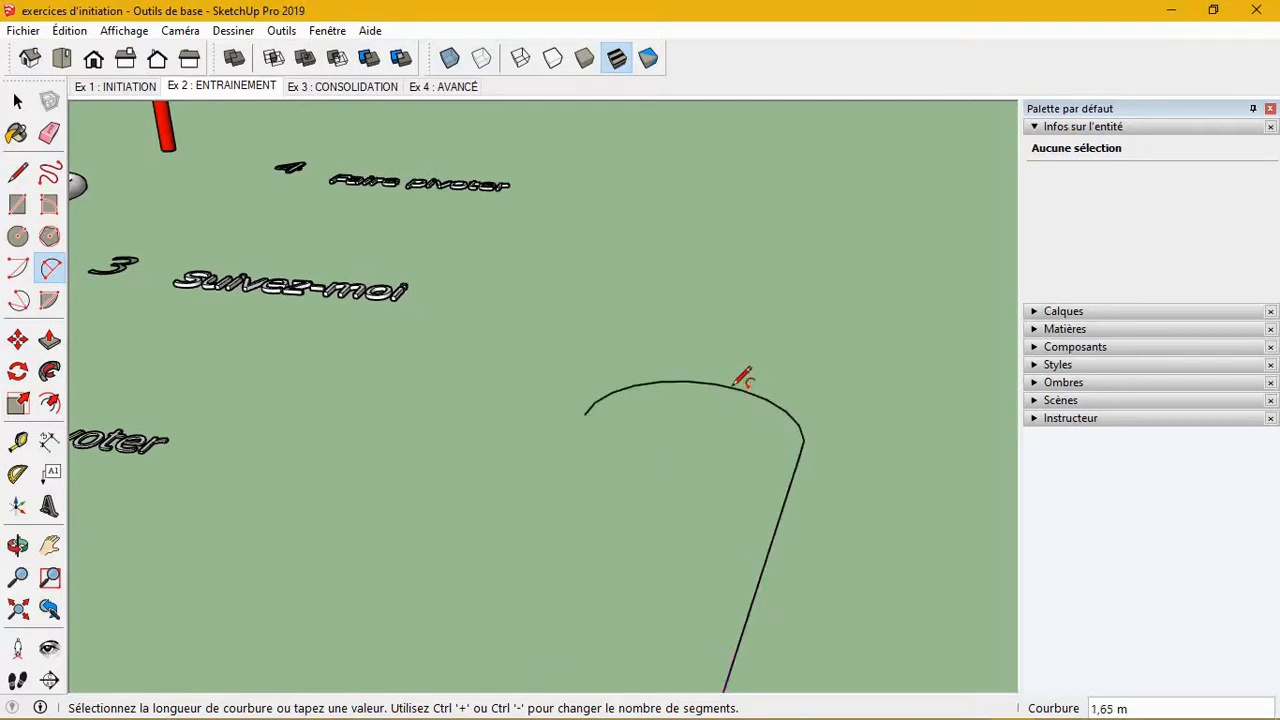
- Examine Exercise 4's stage labels and the stage 2 reference with the circle at the end of the cane's line
{"action": "middle_click_drag", "start_coordinate": [686, 509], "coordinate": [660, 538]}
{"action": "scroll", "coordinate": [660, 538], "scroll_direction": "down", "scroll_amount": 5}
{"action": "middle_click_drag", "start_coordinate": [686, 409], "coordinate": [677, 429]}
{"action": "scroll", "coordinate": [680, 485], "scroll_direction": "up", "scroll_amount": 4}
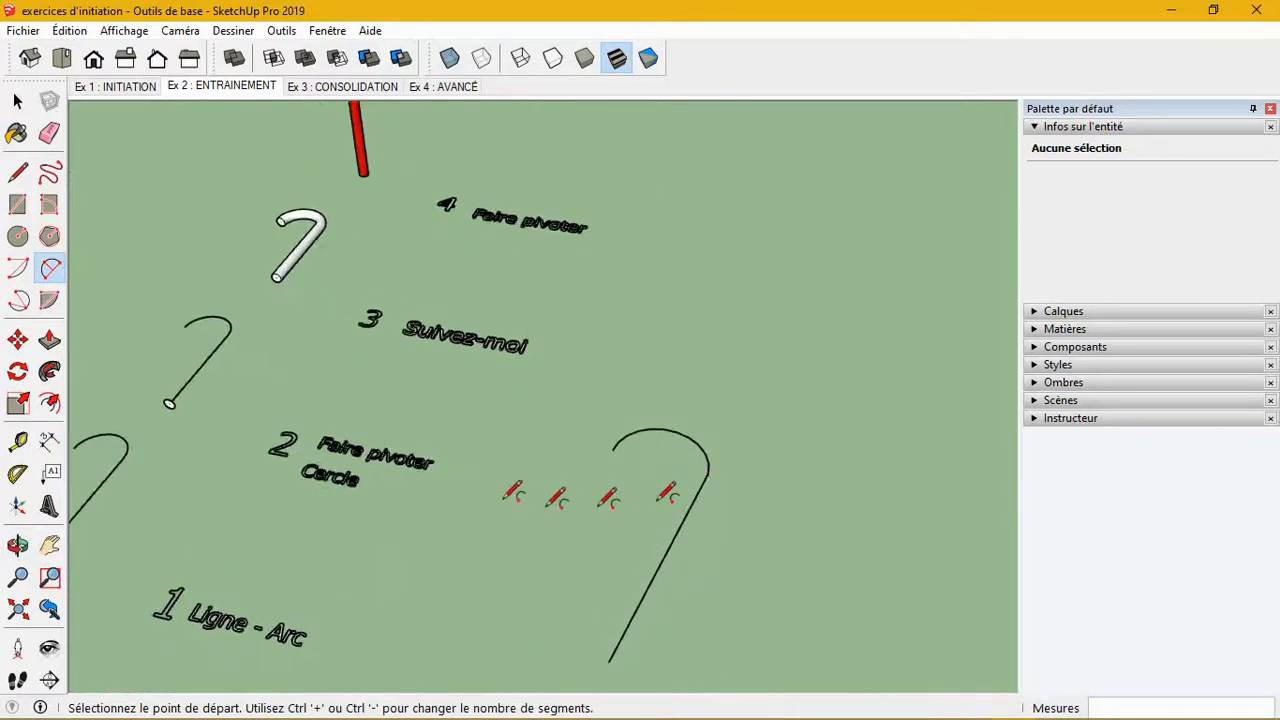
{"action": "scroll", "coordinate": [335, 475], "scroll_direction": "up", "scroll_amount": 3}
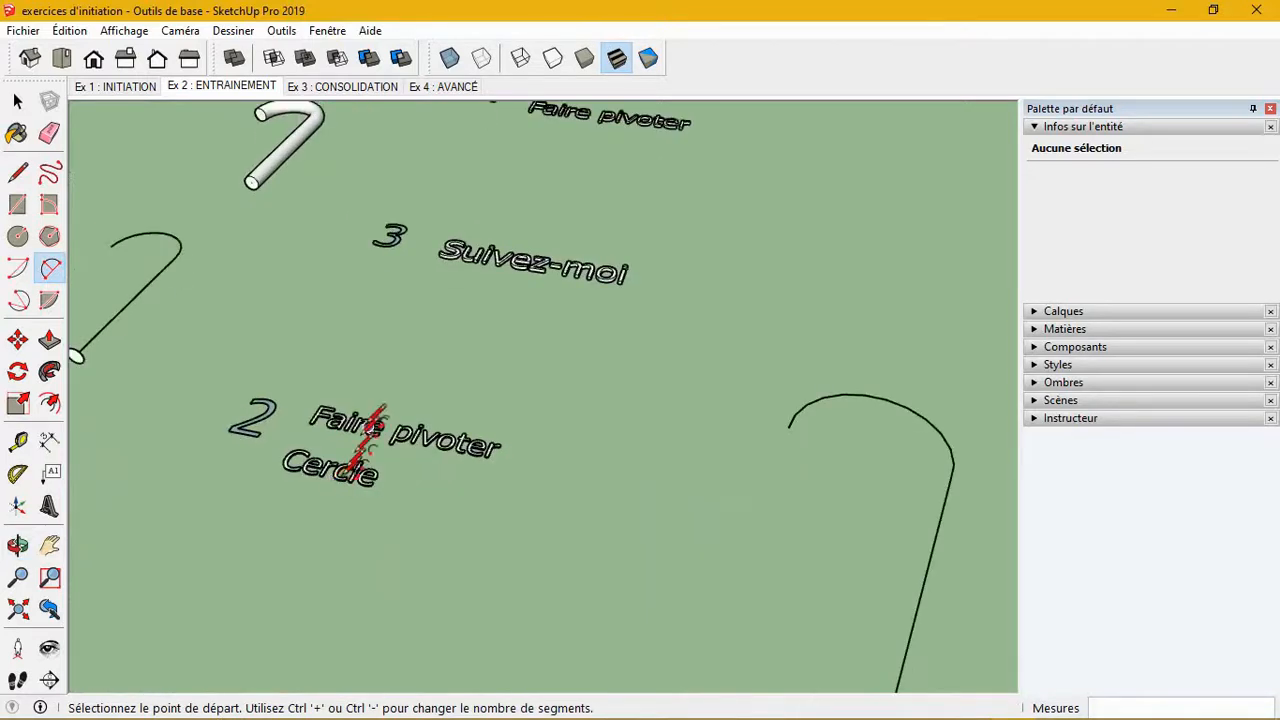
{"action": "scroll", "coordinate": [404, 418], "scroll_direction": "down", "scroll_amount": 3}
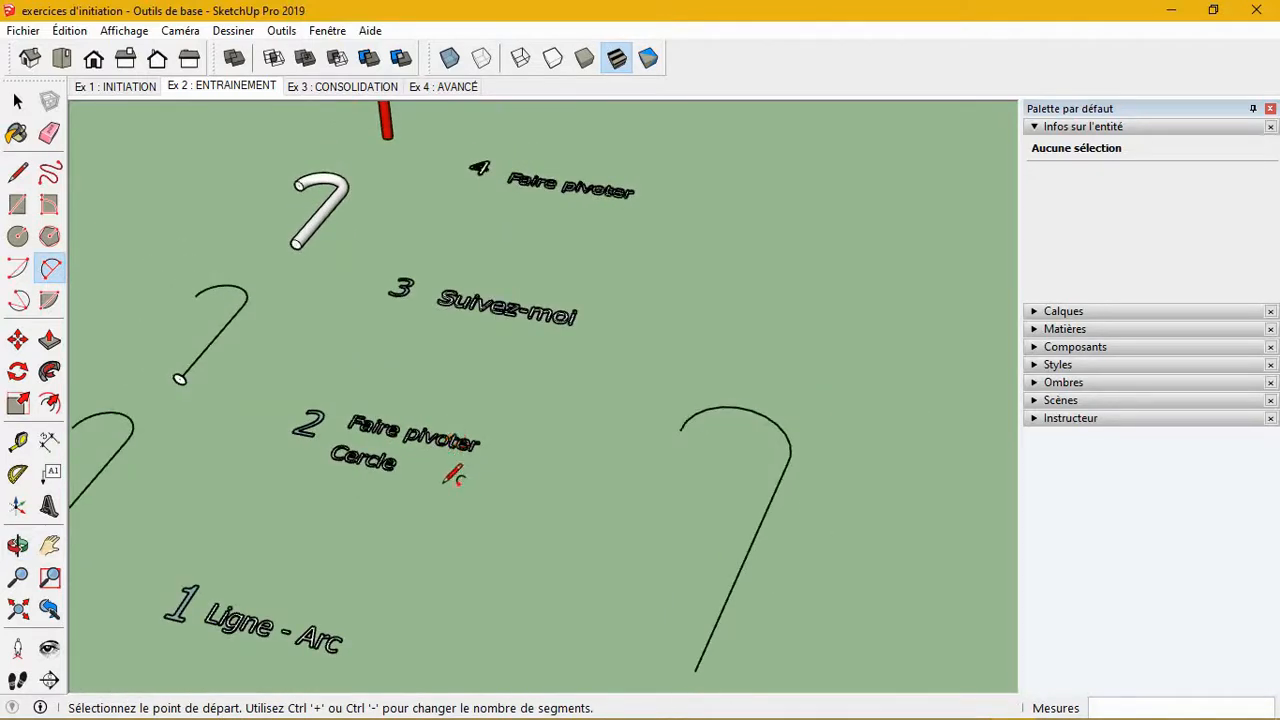
{"action": "scroll", "coordinate": [198, 388], "scroll_direction": "up", "scroll_amount": 2}
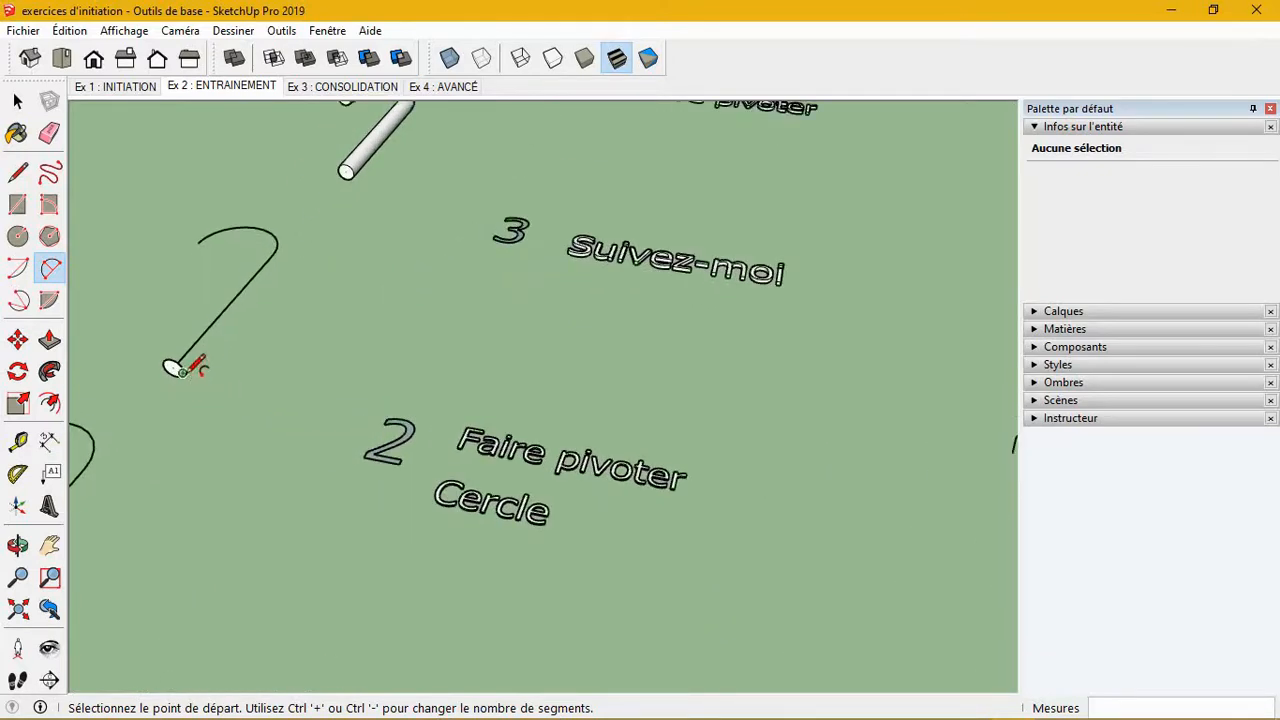
- Draw an upright circle of about 0,18 m radius, perpendicular to the green axis, centred on the free end of the cane's arc
{"action": "left_click", "coordinate": [18, 236]}
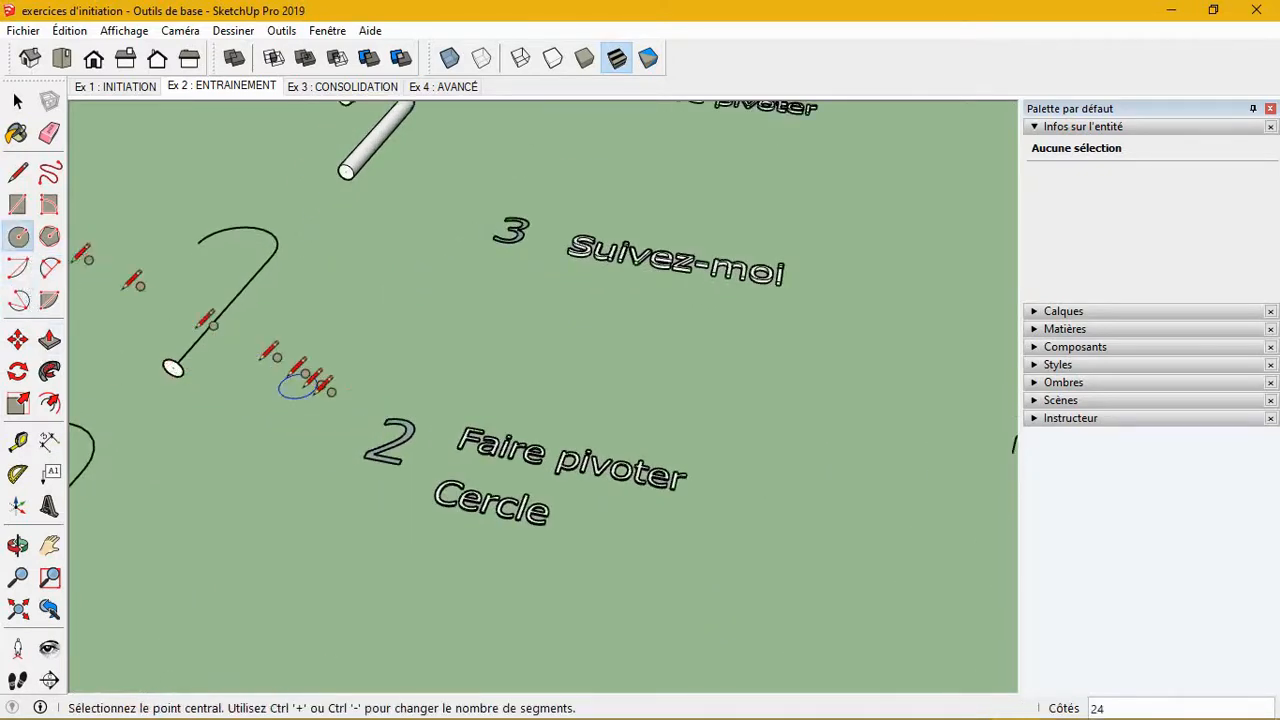
{"action": "scroll", "coordinate": [300, 372], "scroll_direction": "down", "scroll_amount": 3}
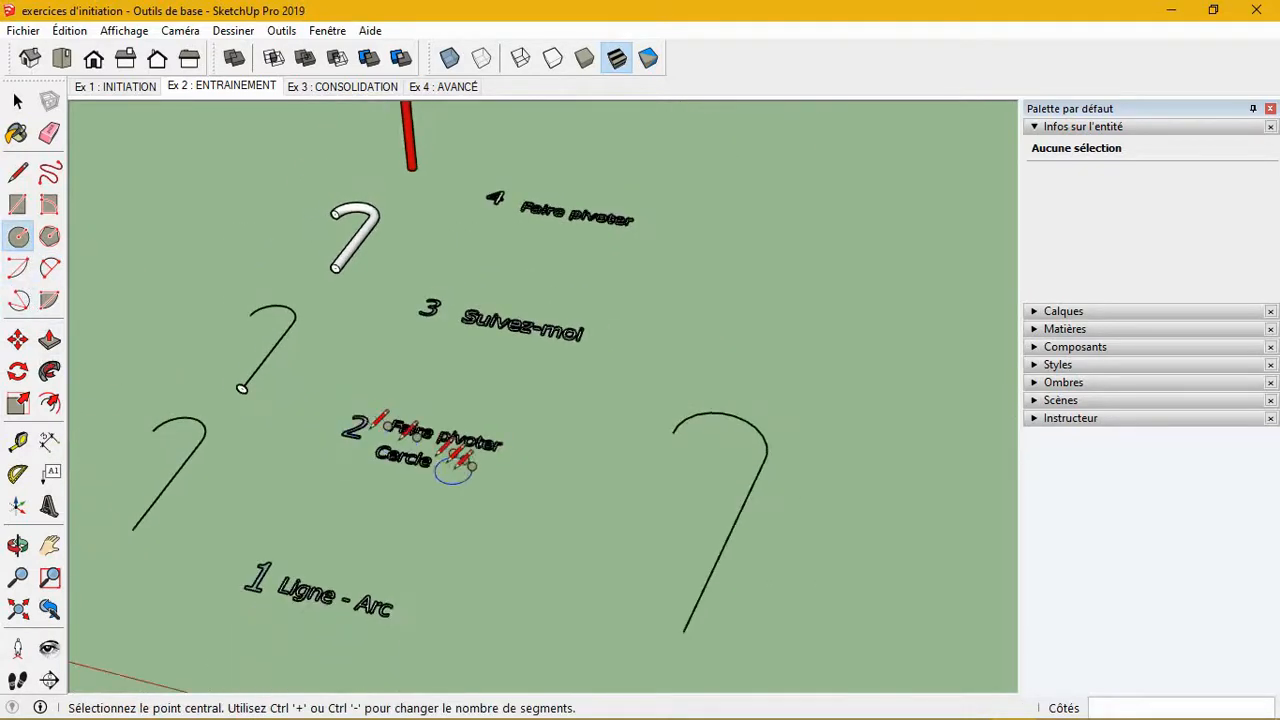
{"action": "scroll", "coordinate": [675, 444], "scroll_direction": "up", "scroll_amount": 1}
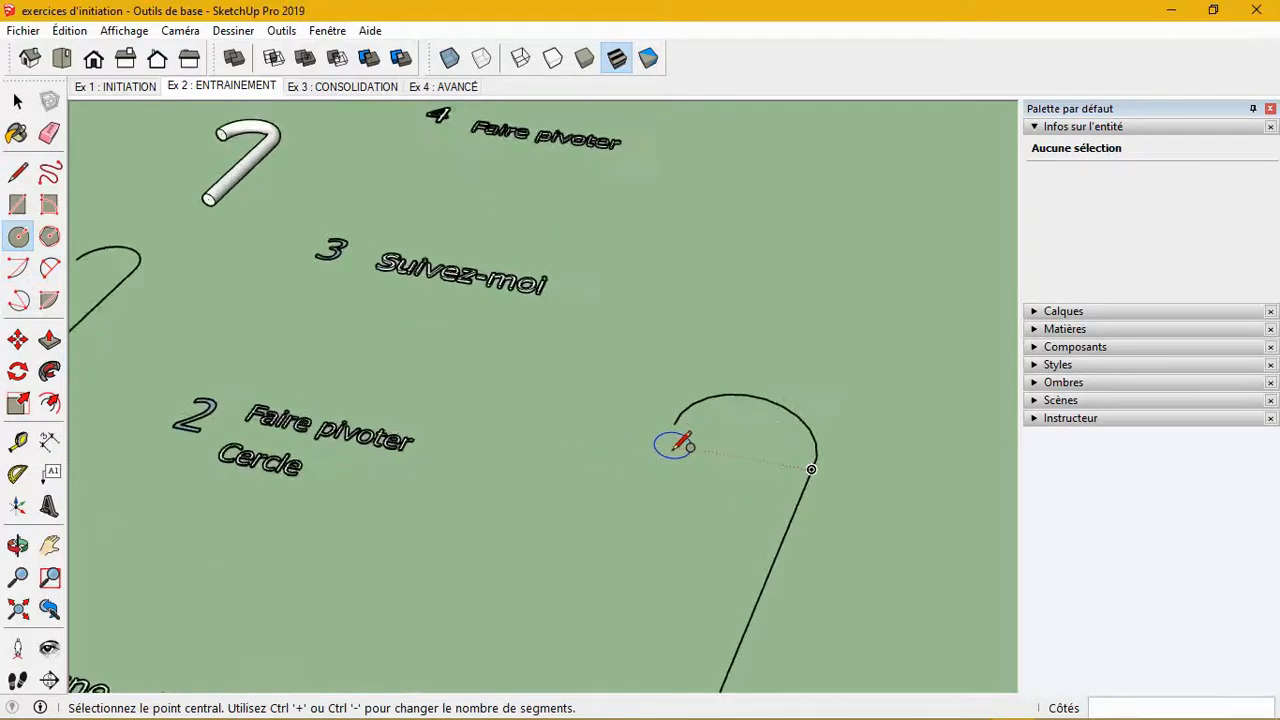
{"action": "scroll", "coordinate": [677, 444], "scroll_direction": "up", "scroll_amount": 4}
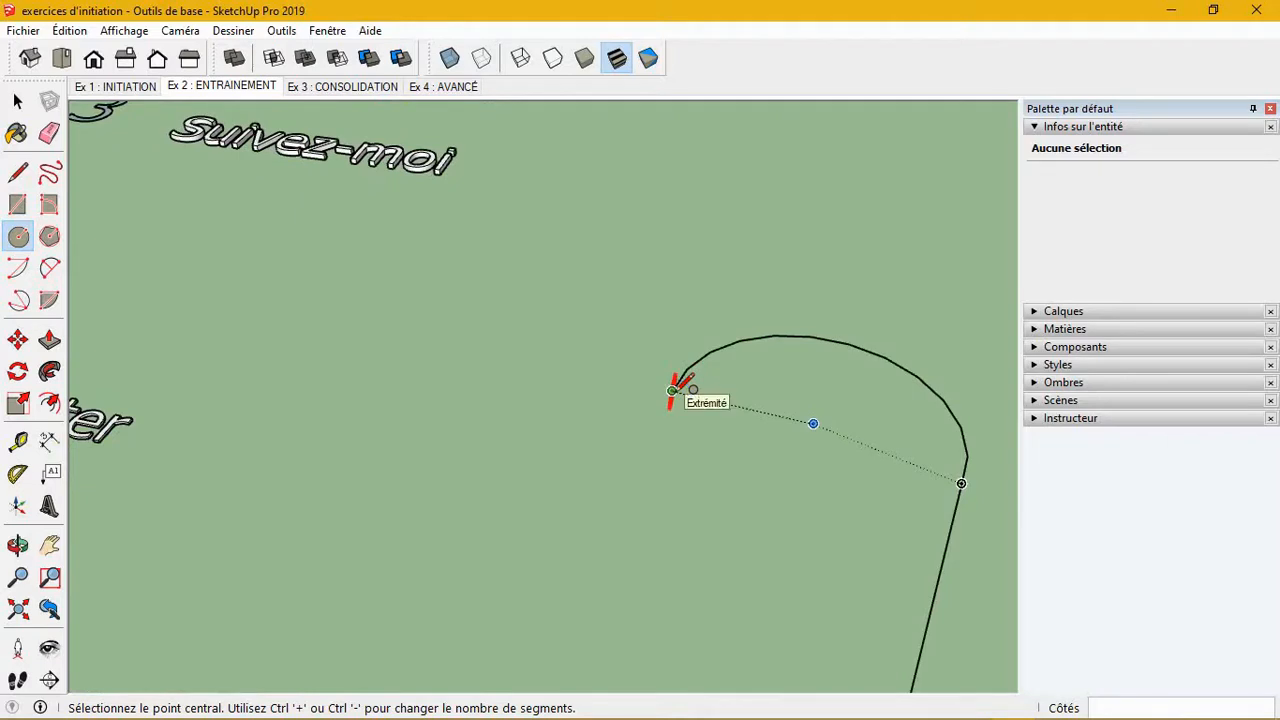
{"action": "scroll", "coordinate": [672, 390], "scroll_direction": "up", "scroll_amount": 4}
{"action": "middle_click_drag", "start_coordinate": [671, 388], "coordinate": [480, 378]}
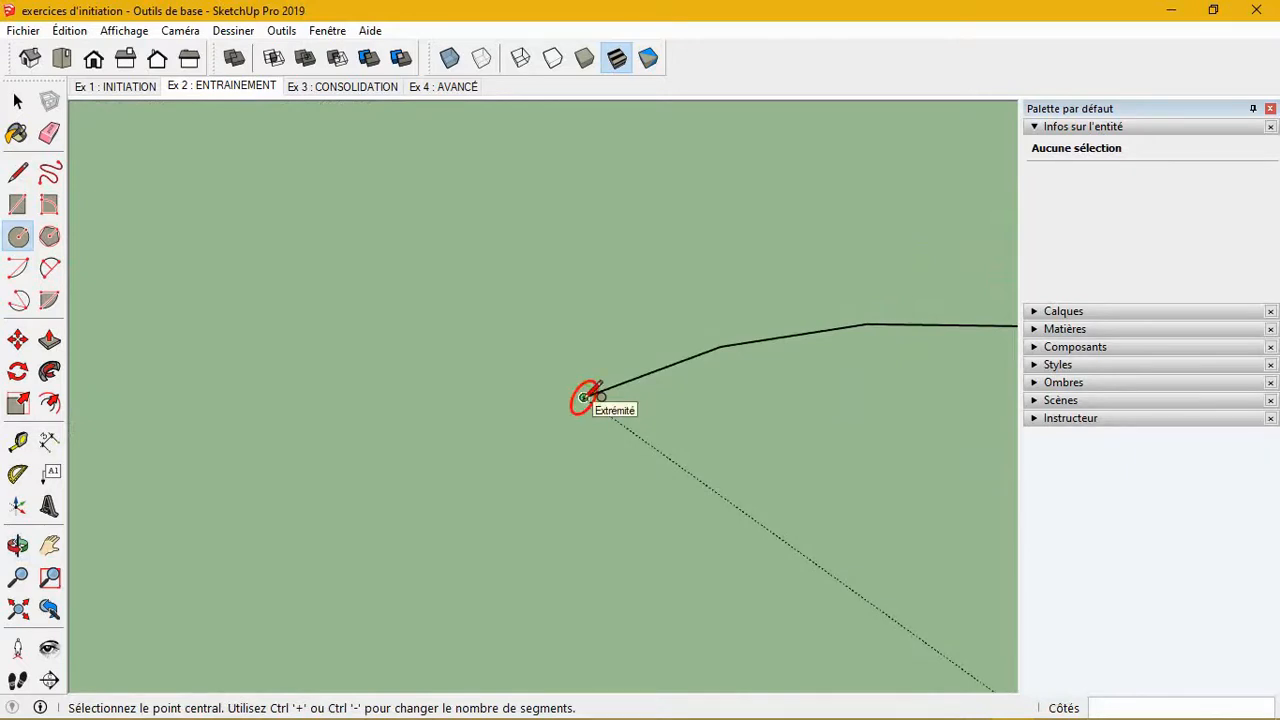
{"action": "key", "text": "Up"}
{"action": "left_click", "coordinate": [584, 397]}
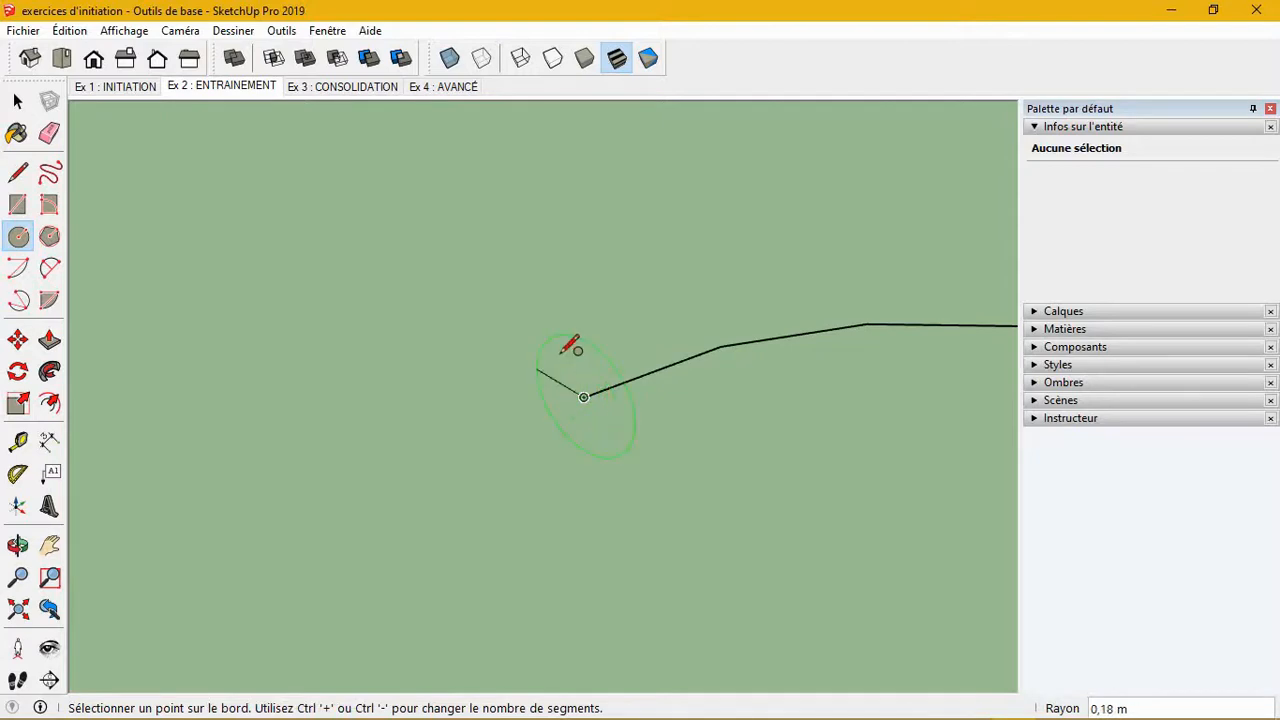
{"action": "left_click", "coordinate": [571, 351]}
{"action": "middle_click_drag", "start_coordinate": [571, 351], "coordinate": [624, 500]}
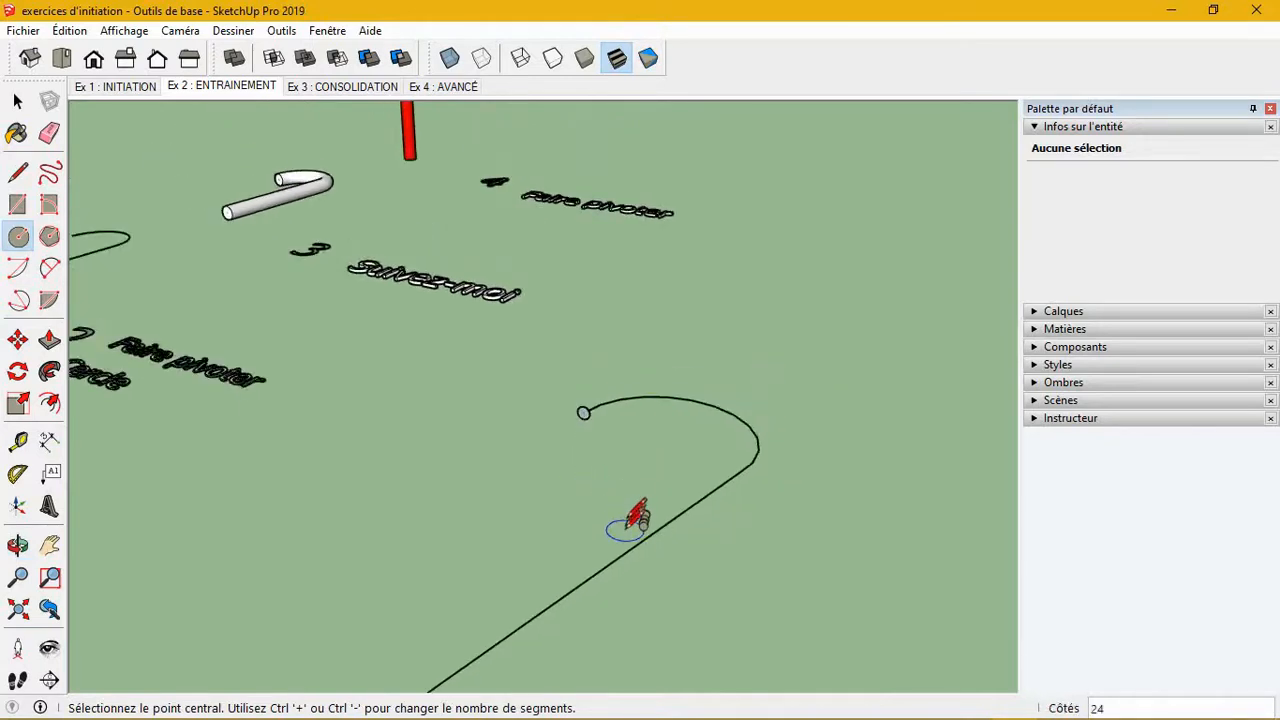
- Compare the circle with the reference cane's thickness and undo the circle
{"action": "scroll", "coordinate": [625, 520], "scroll_direction": "down", "scroll_amount": 3}
{"action": "scroll", "coordinate": [438, 290], "scroll_direction": "up", "scroll_amount": 4}
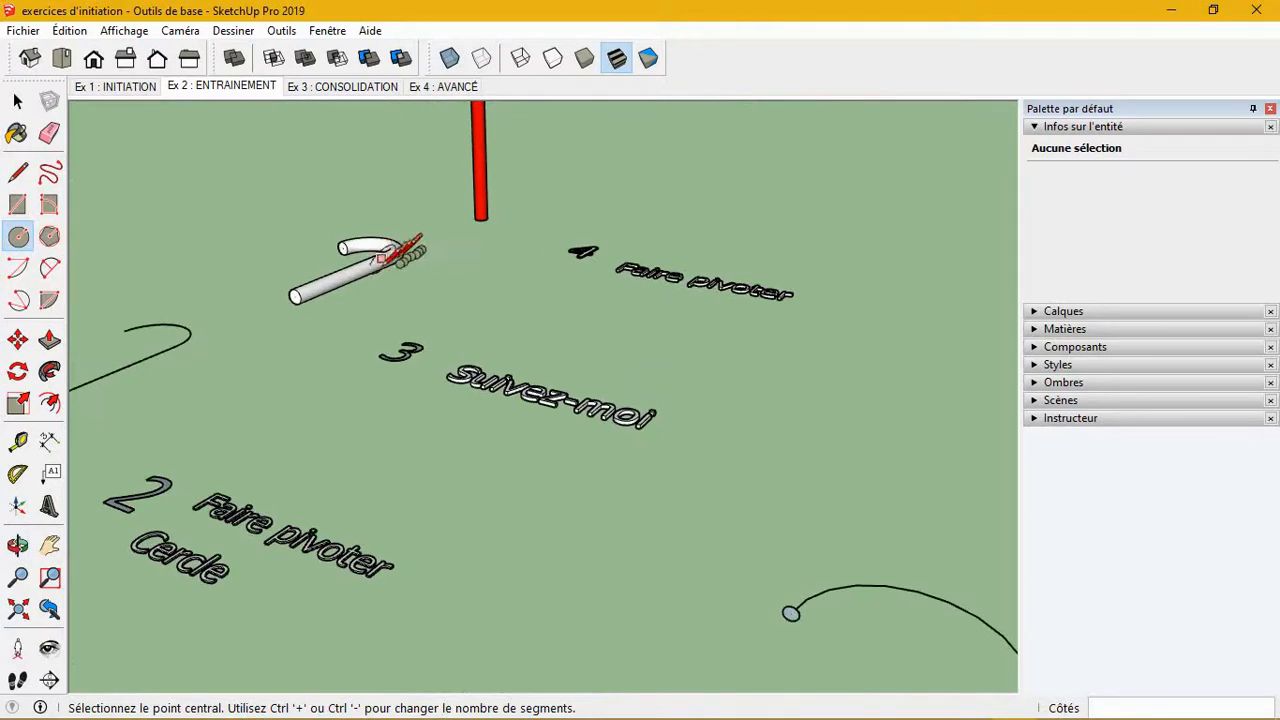
{"action": "scroll", "coordinate": [500, 528], "scroll_direction": "down", "scroll_amount": 4}
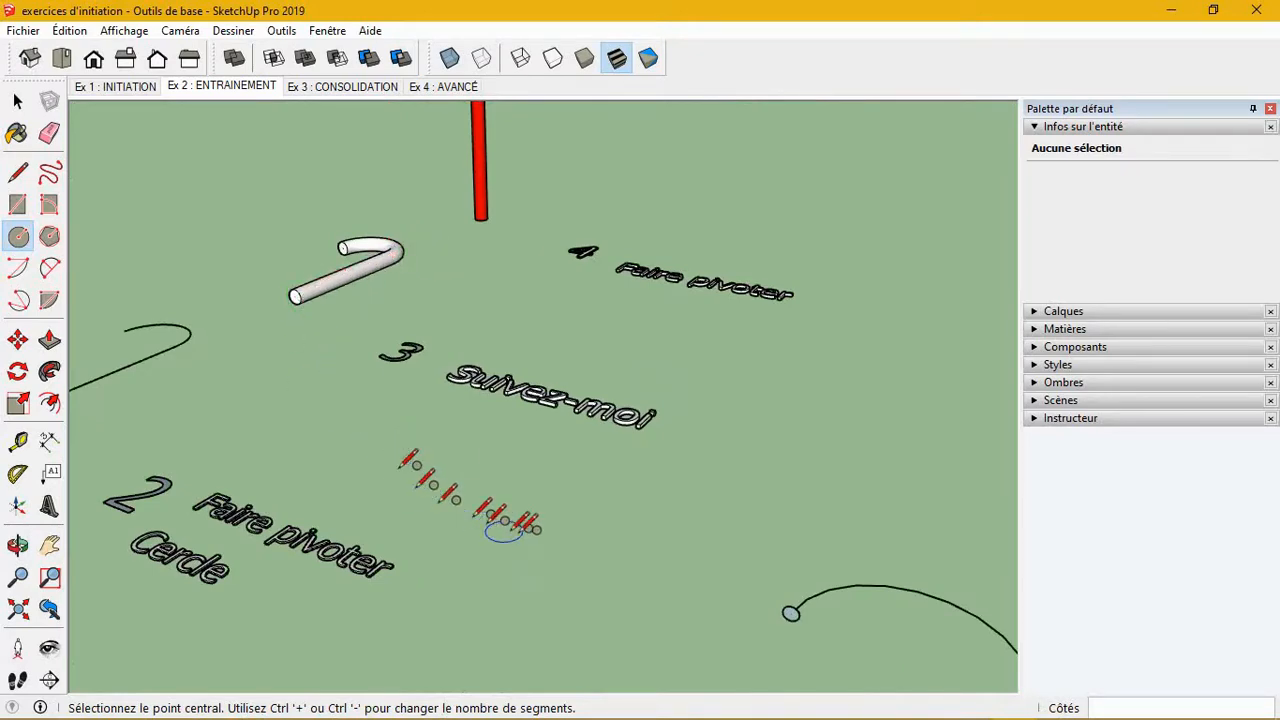
{"action": "scroll", "coordinate": [690, 555], "scroll_direction": "up", "scroll_amount": 5}
{"action": "scroll", "coordinate": [651, 528], "scroll_direction": "up", "scroll_amount": 3}
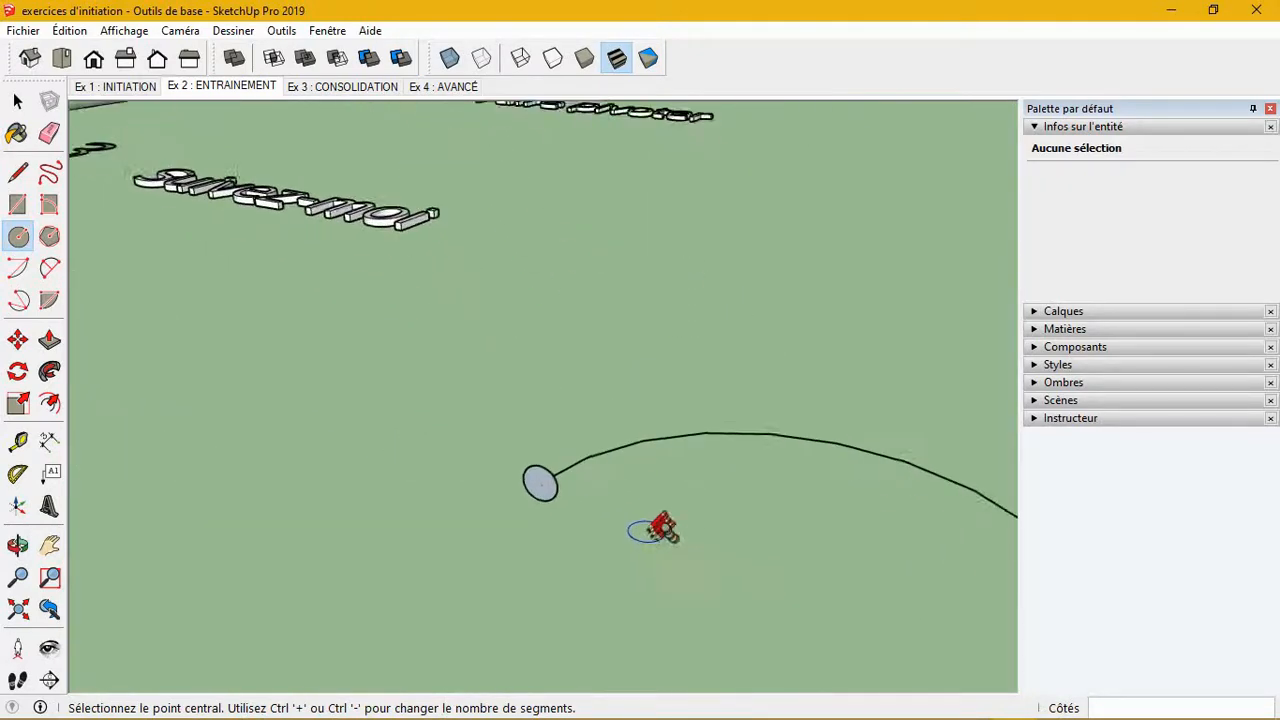
{"action": "key", "text": "space"}
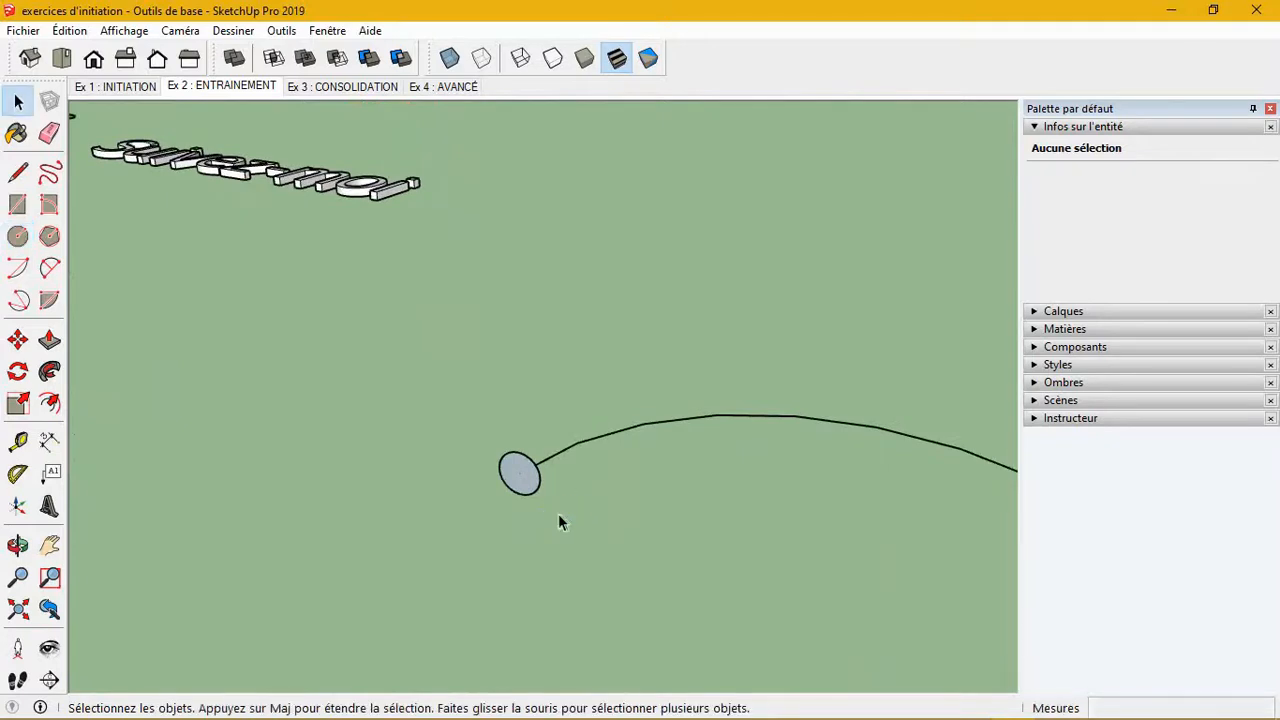
{"action": "key", "text": "ctrl+z"}
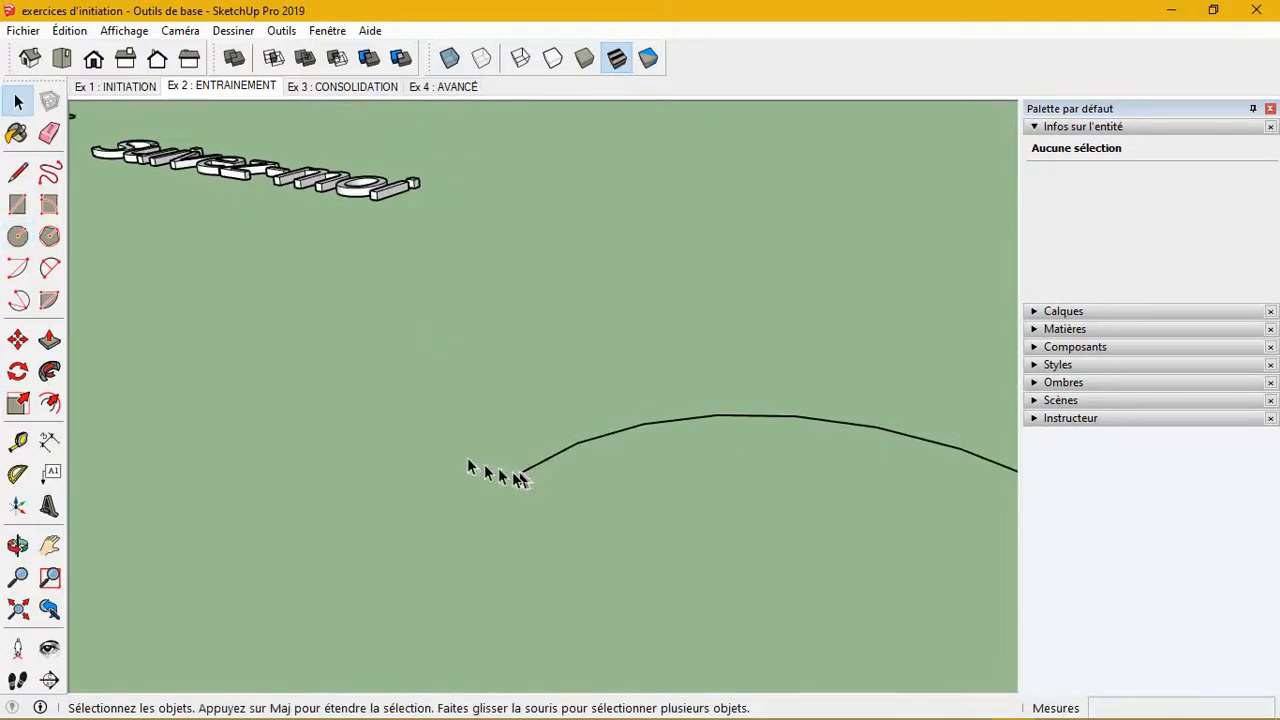
- Draw a larger upright circle with an area of about 0,28 m², perpendicular to the green axis, on the arc's free end
{"action": "left_click", "coordinate": [18, 236]}
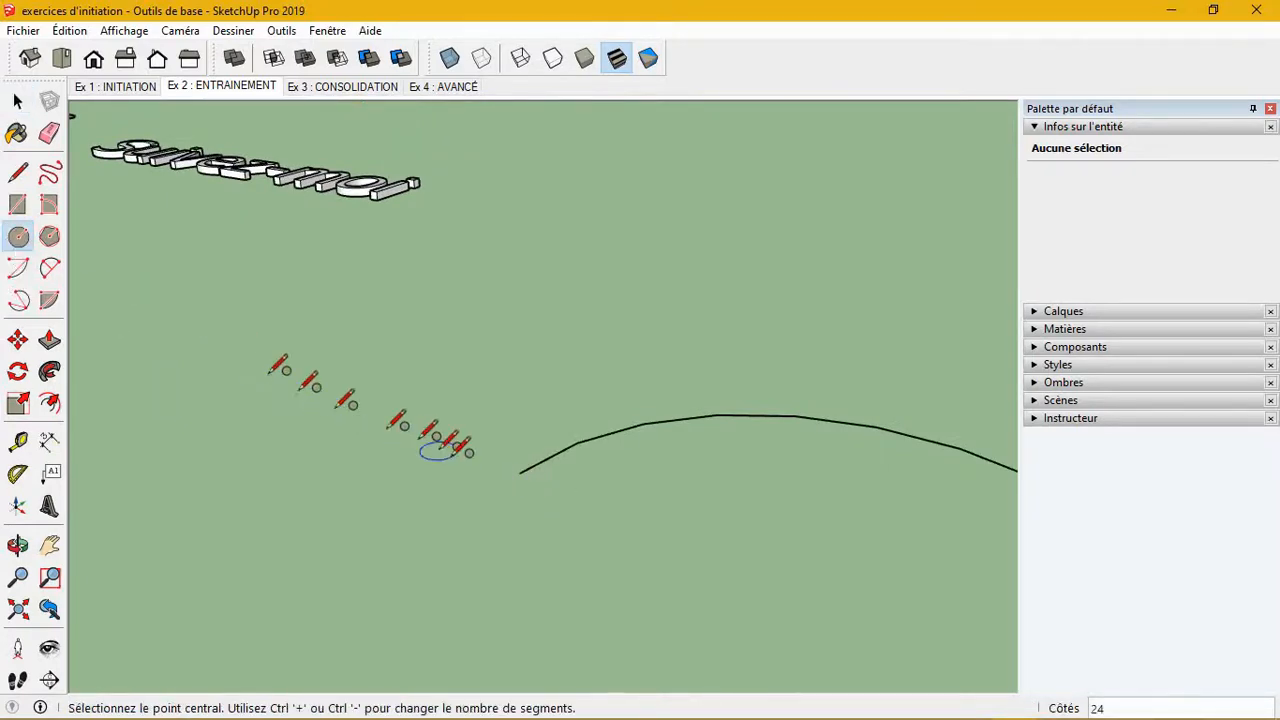
{"action": "left_click", "coordinate": [519, 472]}
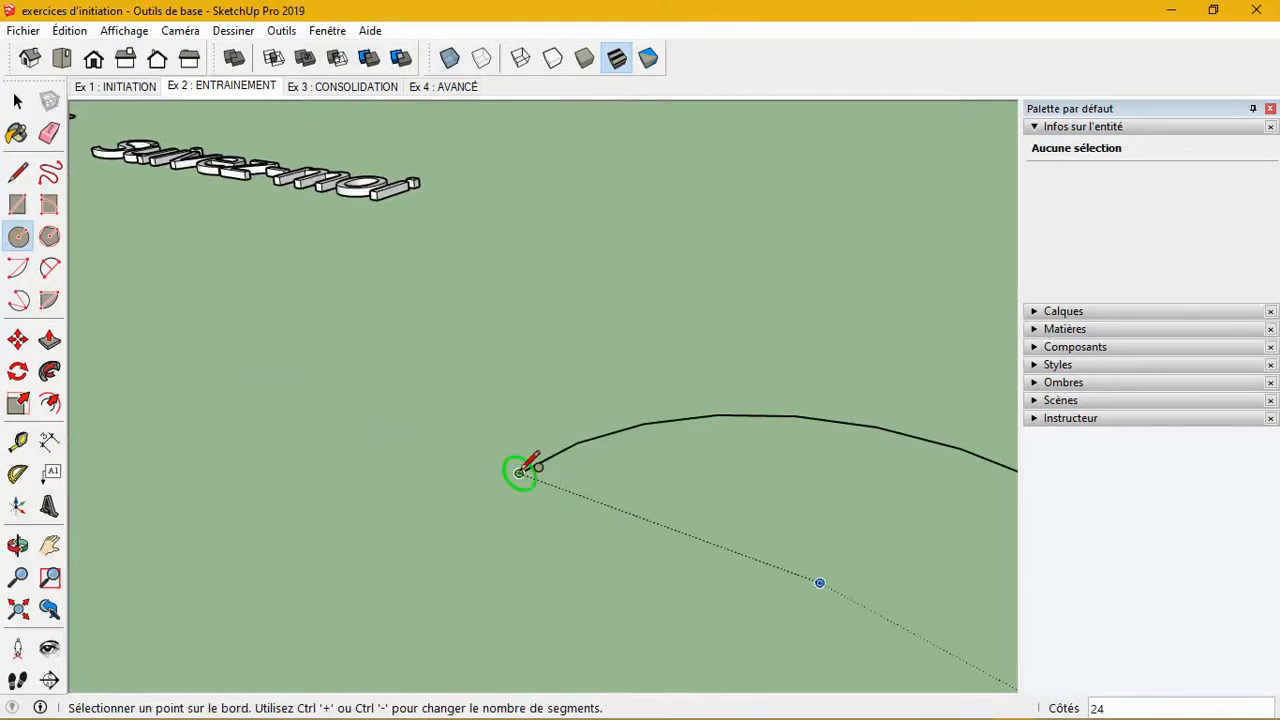
{"action": "left_click", "coordinate": [532, 408]}
{"action": "middle_click_drag", "start_coordinate": [420, 345], "coordinate": [323, 478]}
{"action": "key", "text": "space"}
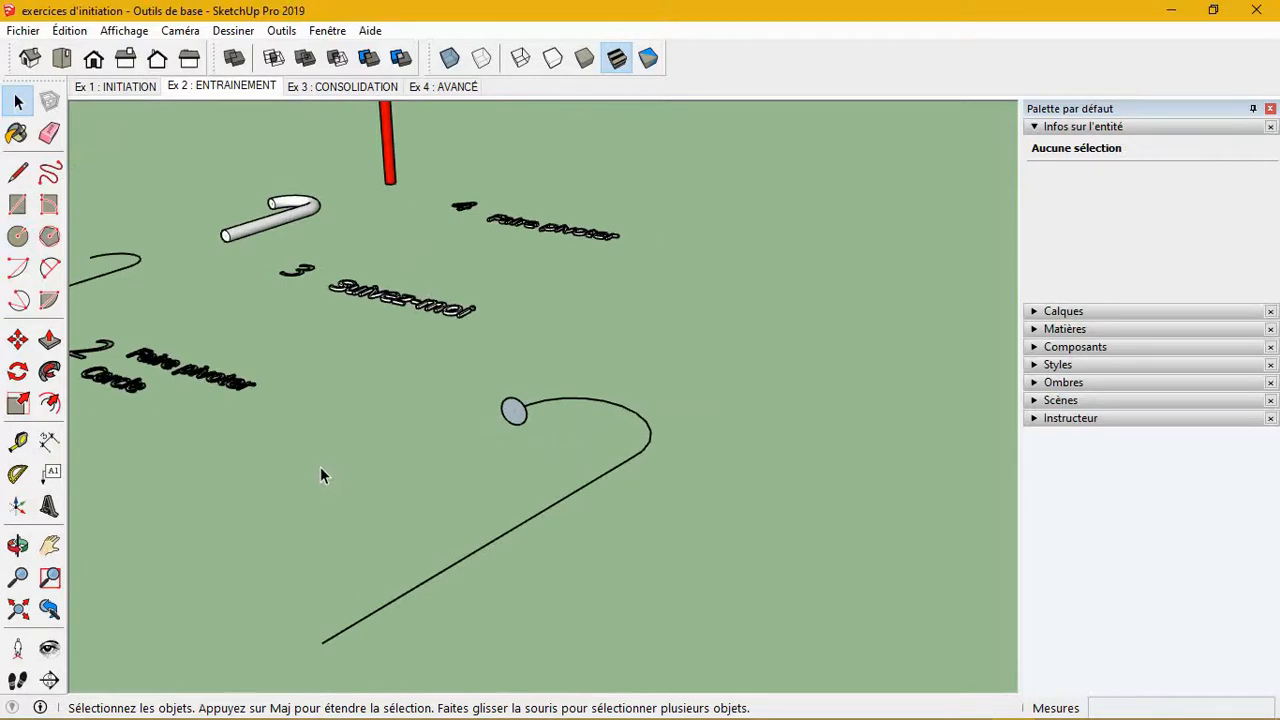
- Sweep the circle along the arc and straight line with Follow Me, and undo both the sweep and the circle
{"action": "left_click", "coordinate": [597, 407]}
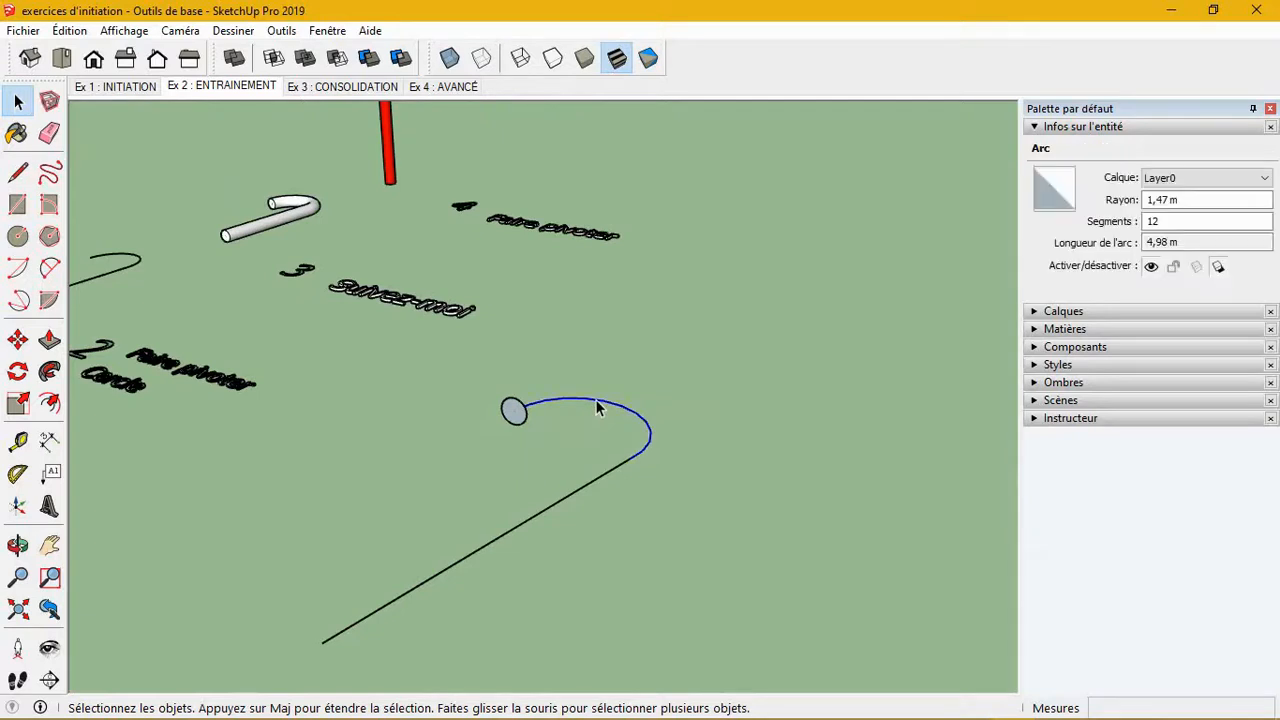
{"action": "left_click", "coordinate": [571, 491], "text": "shift"}
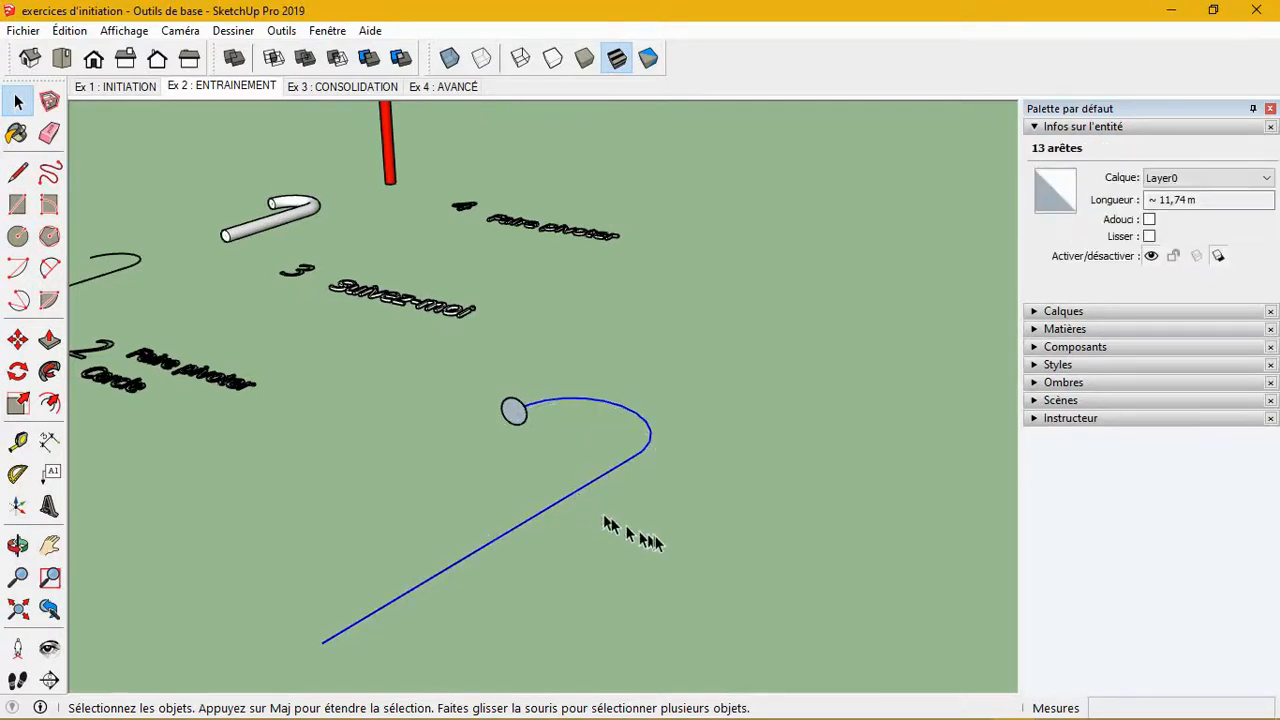
{"action": "left_click", "coordinate": [716, 558]}
{"action": "left_click_drag", "start_coordinate": [716, 558], "coordinate": [602, 397]}
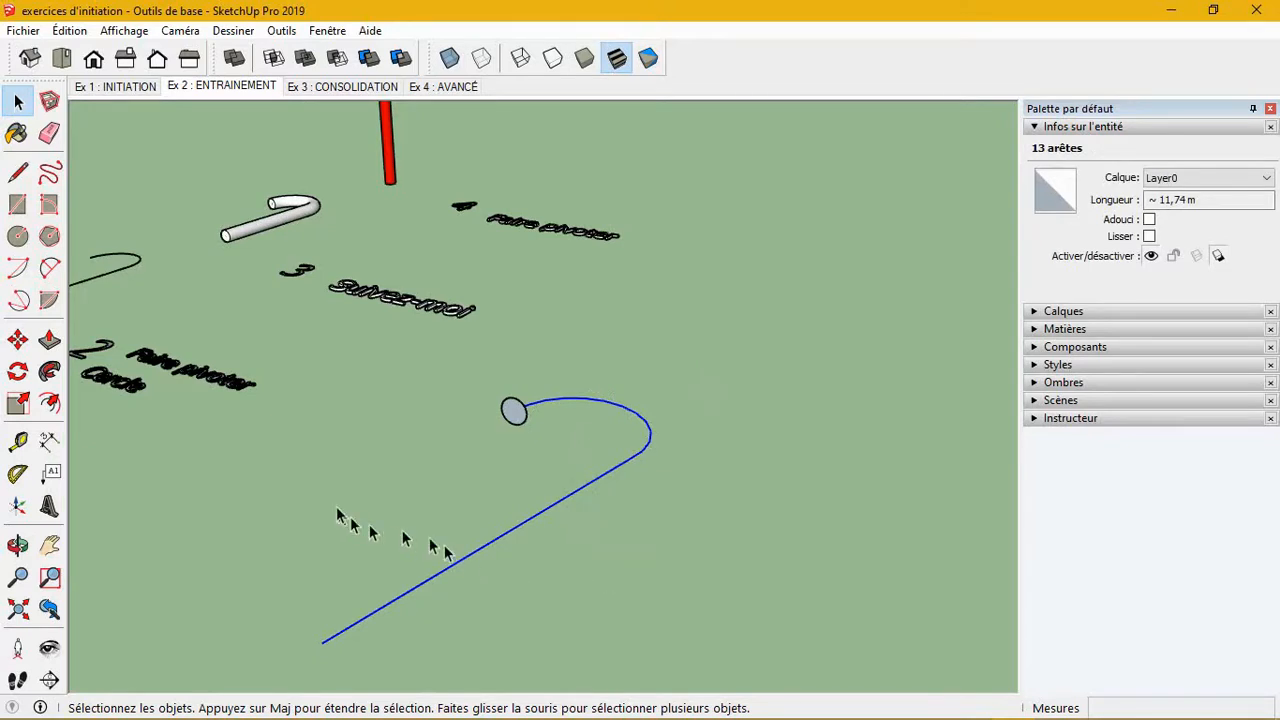
{"action": "left_click", "coordinate": [49, 371]}
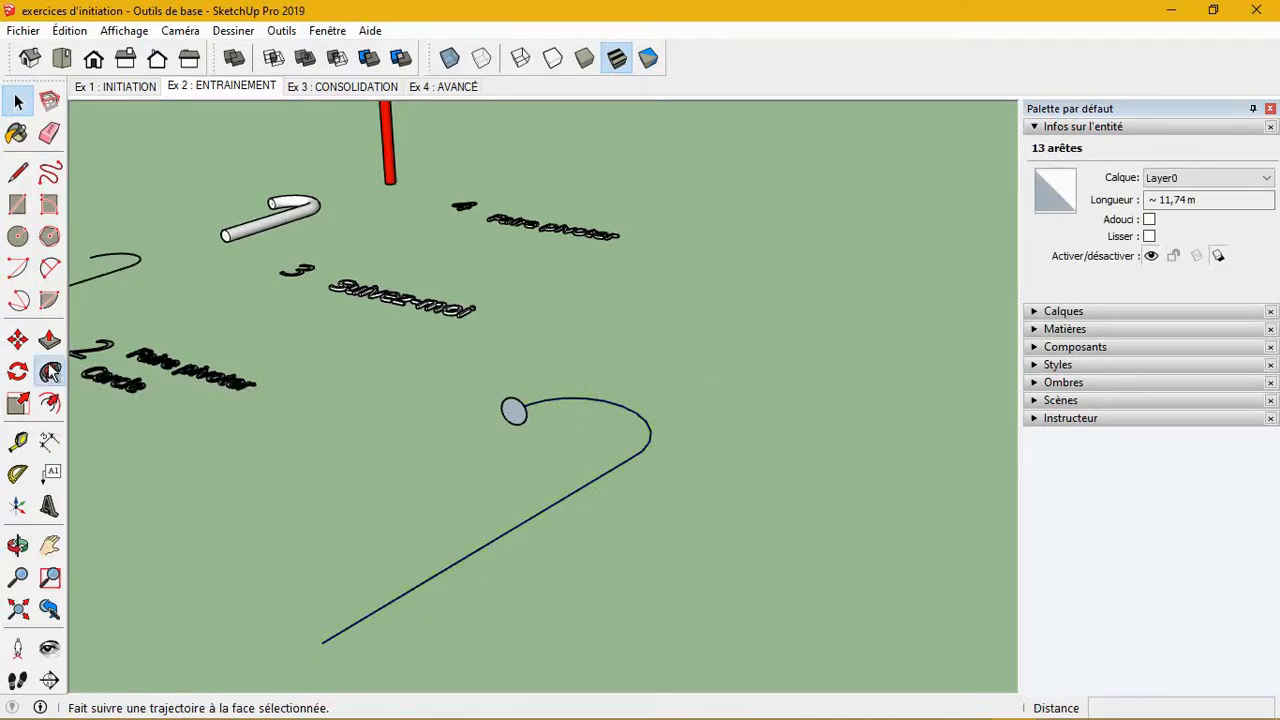
{"action": "middle_click_drag", "start_coordinate": [452, 452], "coordinate": [580, 424]}
{"action": "scroll", "coordinate": [578, 408], "scroll_direction": "up", "scroll_amount": 3}
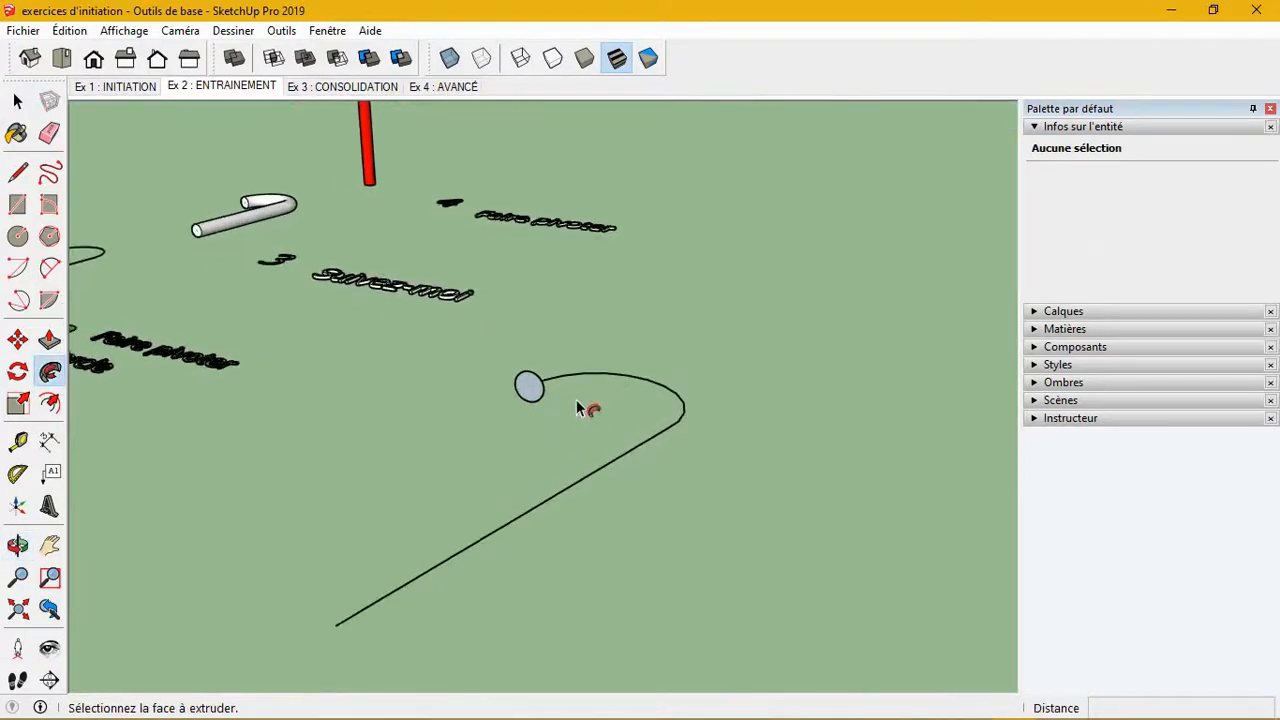
{"action": "scroll", "coordinate": [578, 408], "scroll_direction": "up", "scroll_amount": 3}
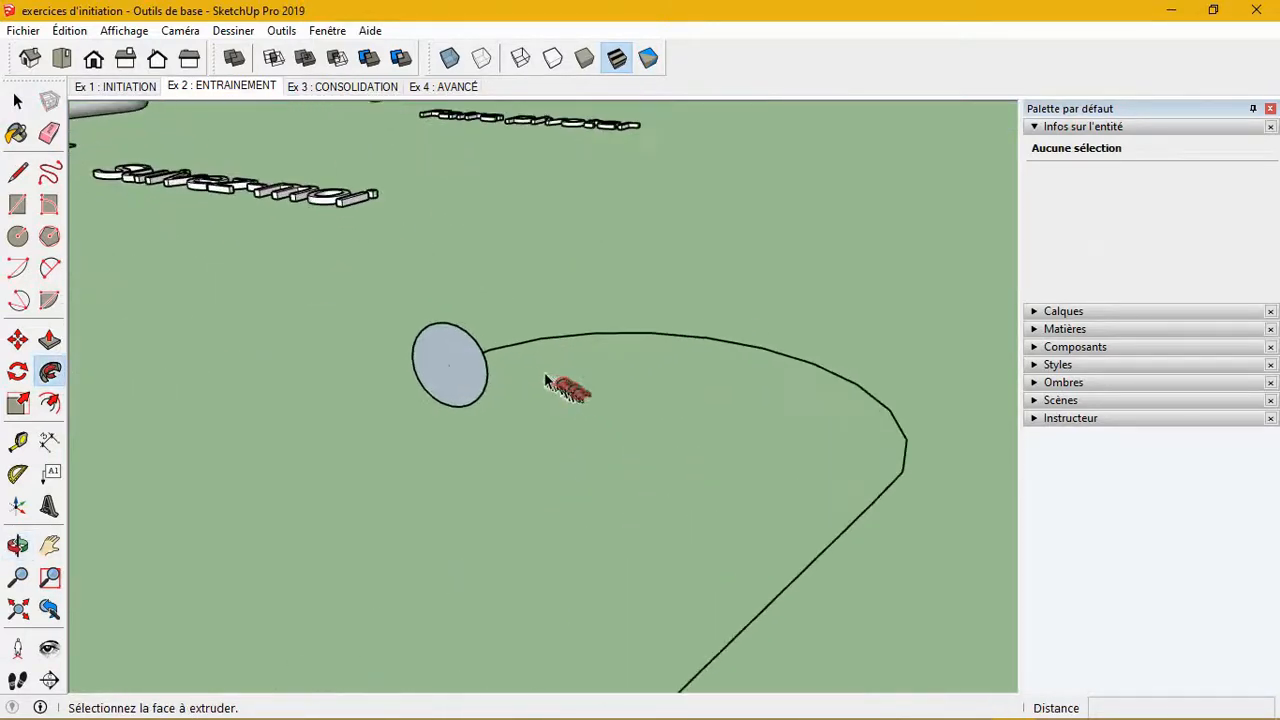
{"action": "left_click", "coordinate": [483, 376]}
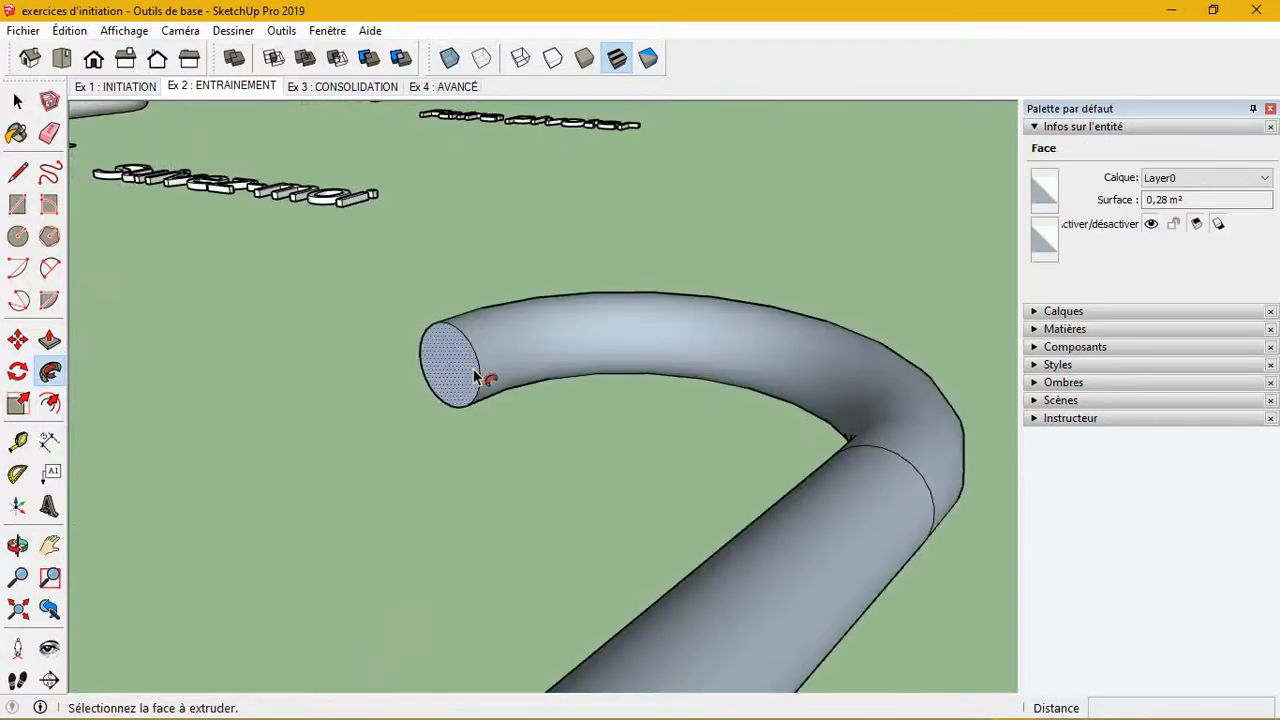
{"action": "scroll", "coordinate": [475, 371], "scroll_direction": "down", "scroll_amount": 6}
{"action": "middle_click_drag", "start_coordinate": [757, 400], "coordinate": [769, 501]}
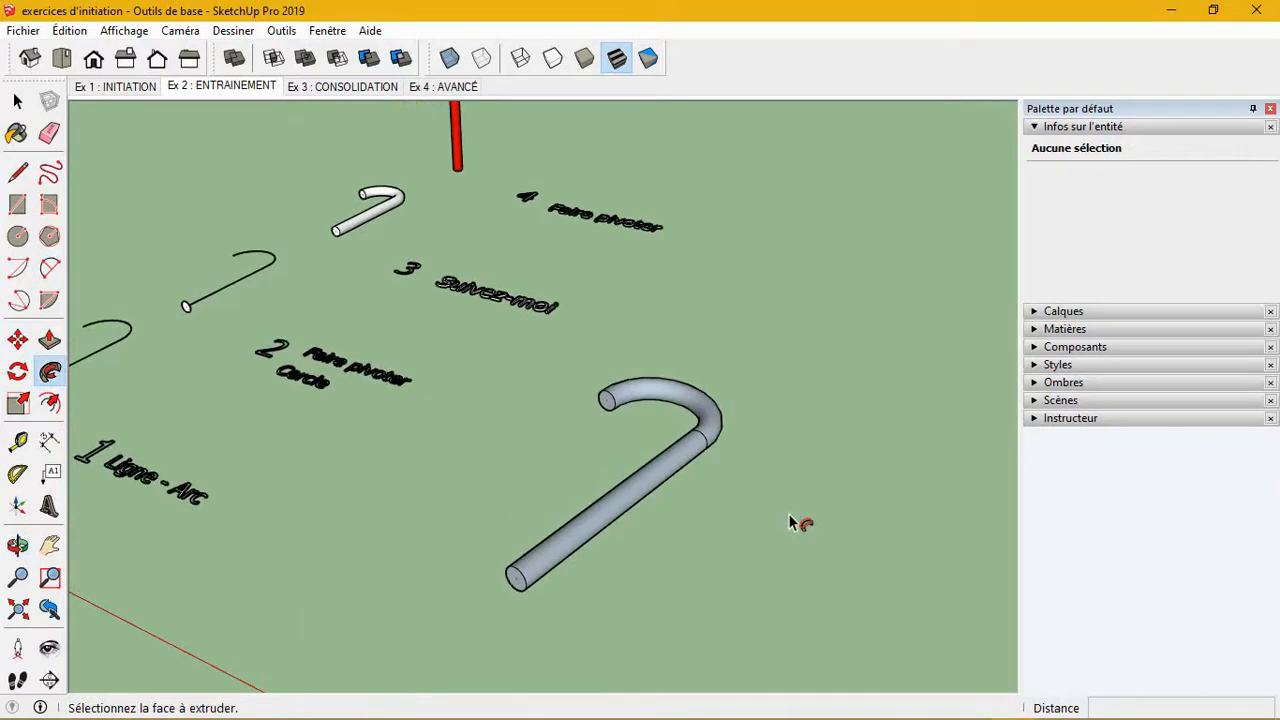
{"action": "key", "text": "ctrl+z"}
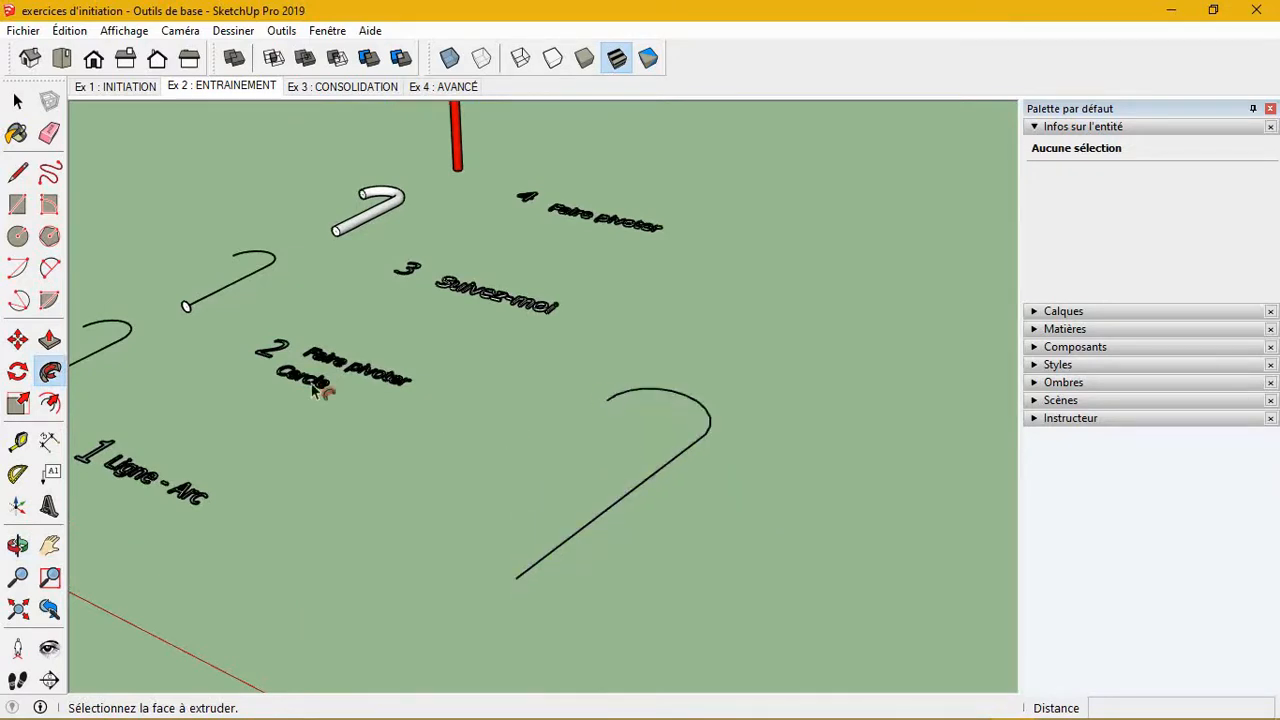
- Draw an upright circle of about 0,37 m radius centred on the free end of the cane's arc
{"action": "left_click", "coordinate": [18, 235]}
{"action": "scroll", "coordinate": [720, 371], "scroll_direction": "up", "scroll_amount": 4}
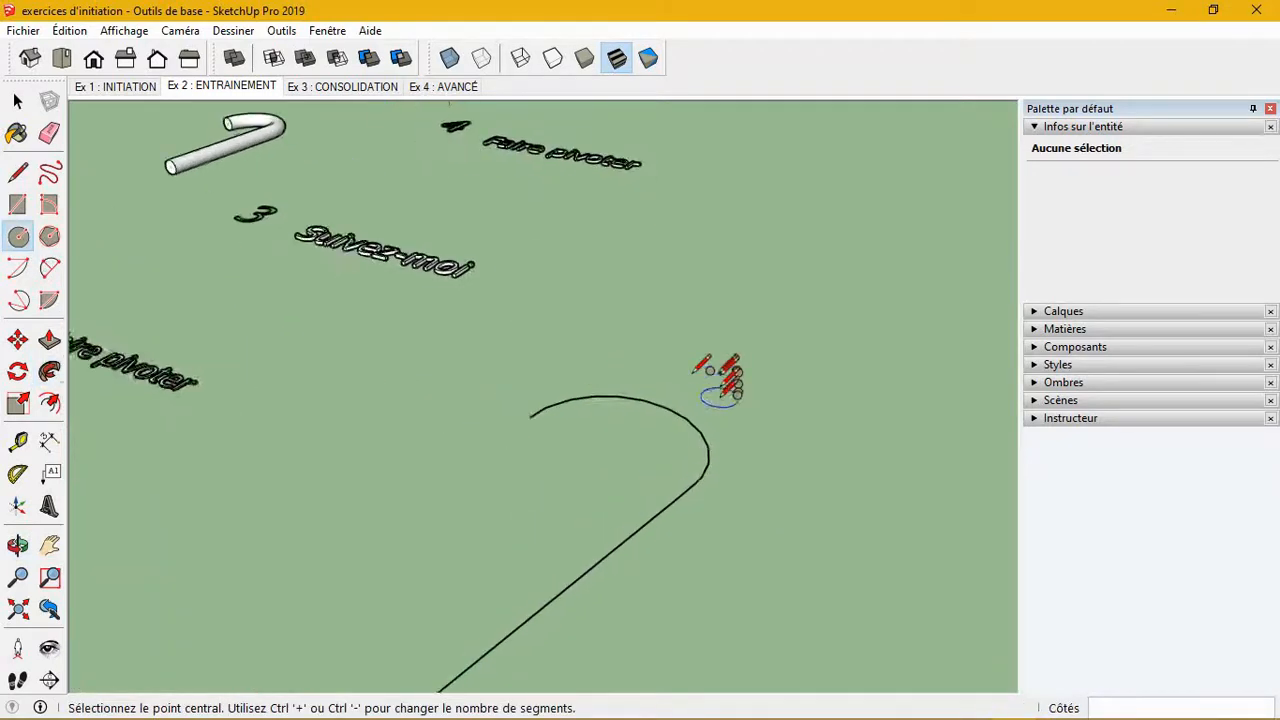
{"action": "left_click", "coordinate": [512, 414]}
{"action": "left_click", "coordinate": [503, 377]}
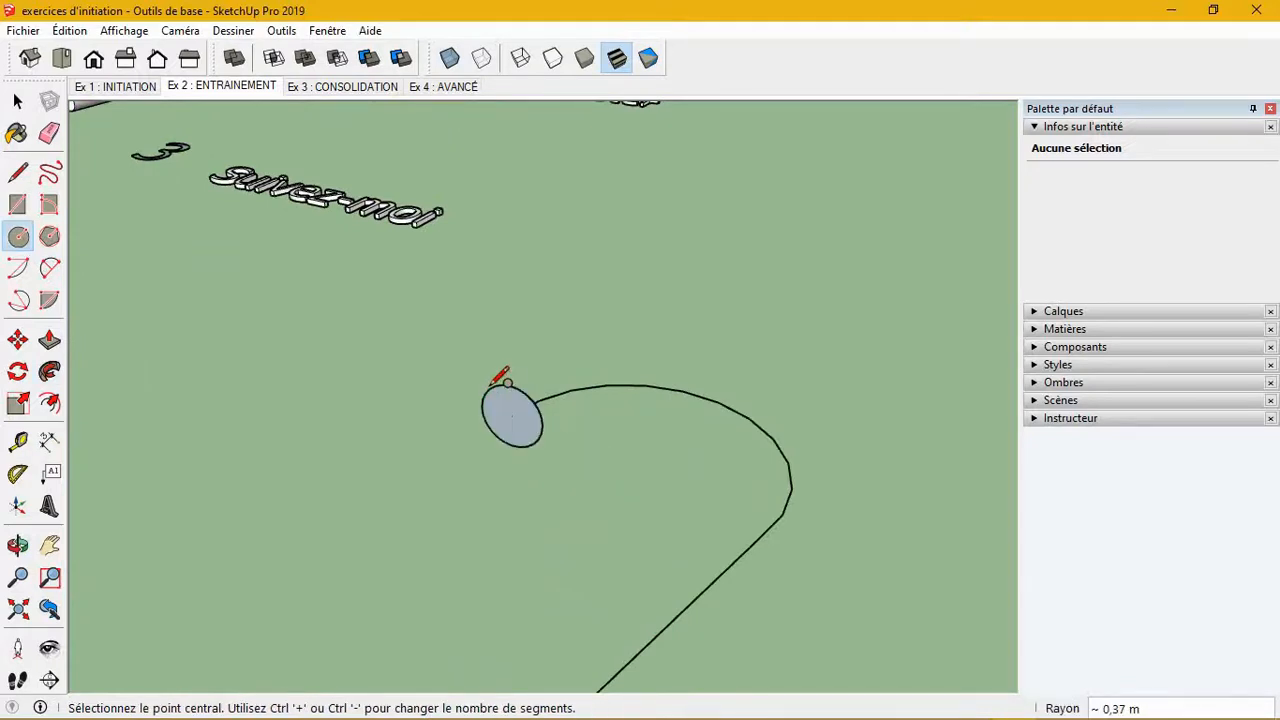
{"action": "key", "text": "space"}
- Use the arc and straight line as the path to extrude the circle into a solid cane with Follow Me
{"action": "scroll", "coordinate": [611, 454], "scroll_direction": "down", "scroll_amount": 5}
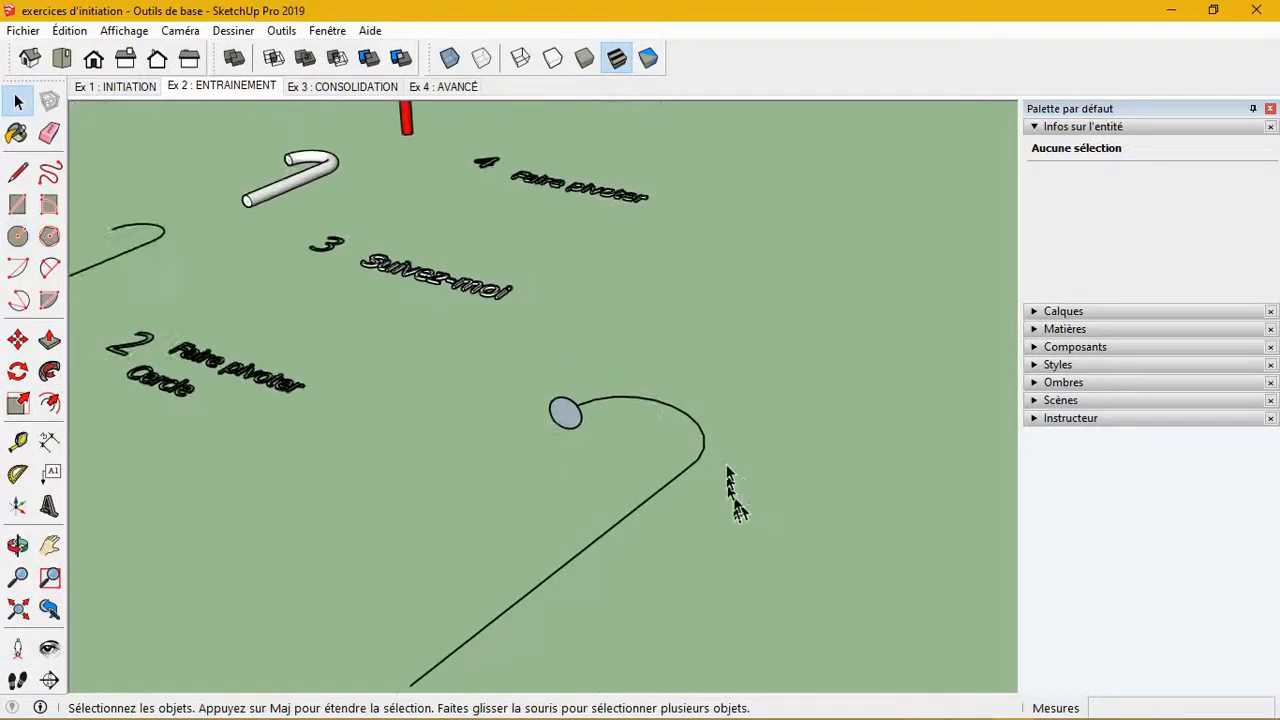
{"action": "left_click_drag", "start_coordinate": [755, 518], "coordinate": [661, 411]}
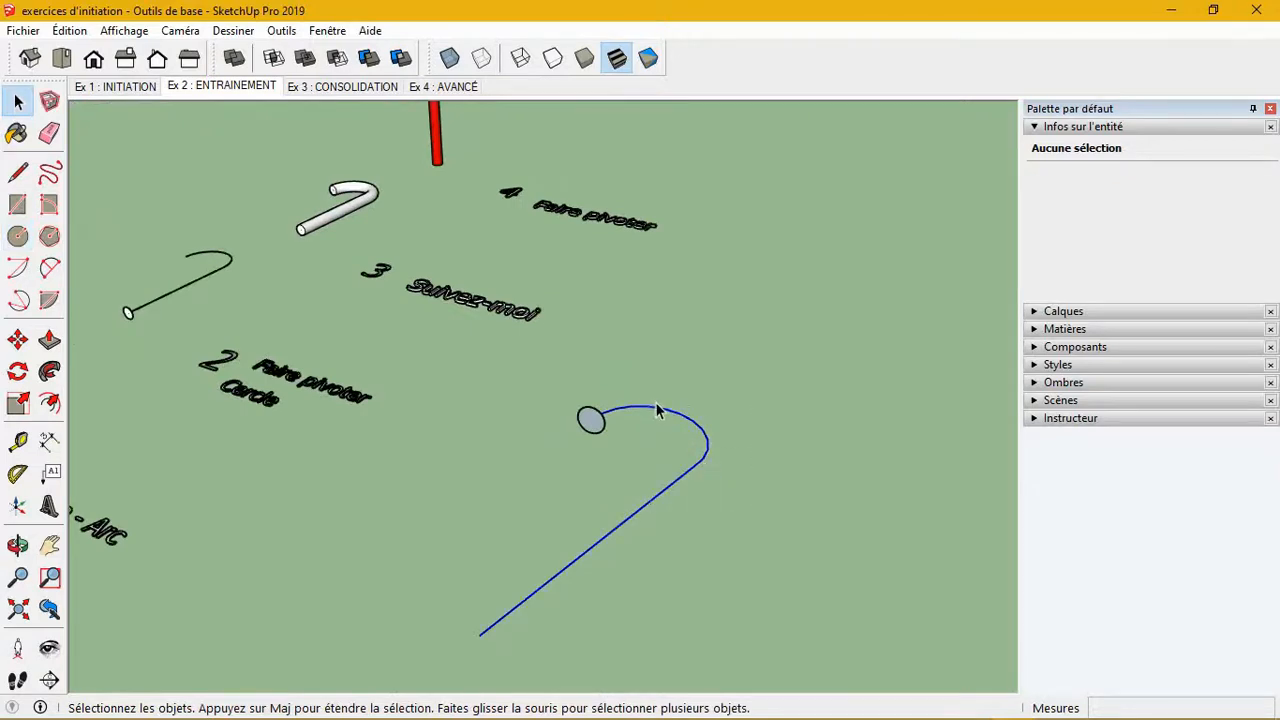
{"action": "left_click", "coordinate": [50, 372]}
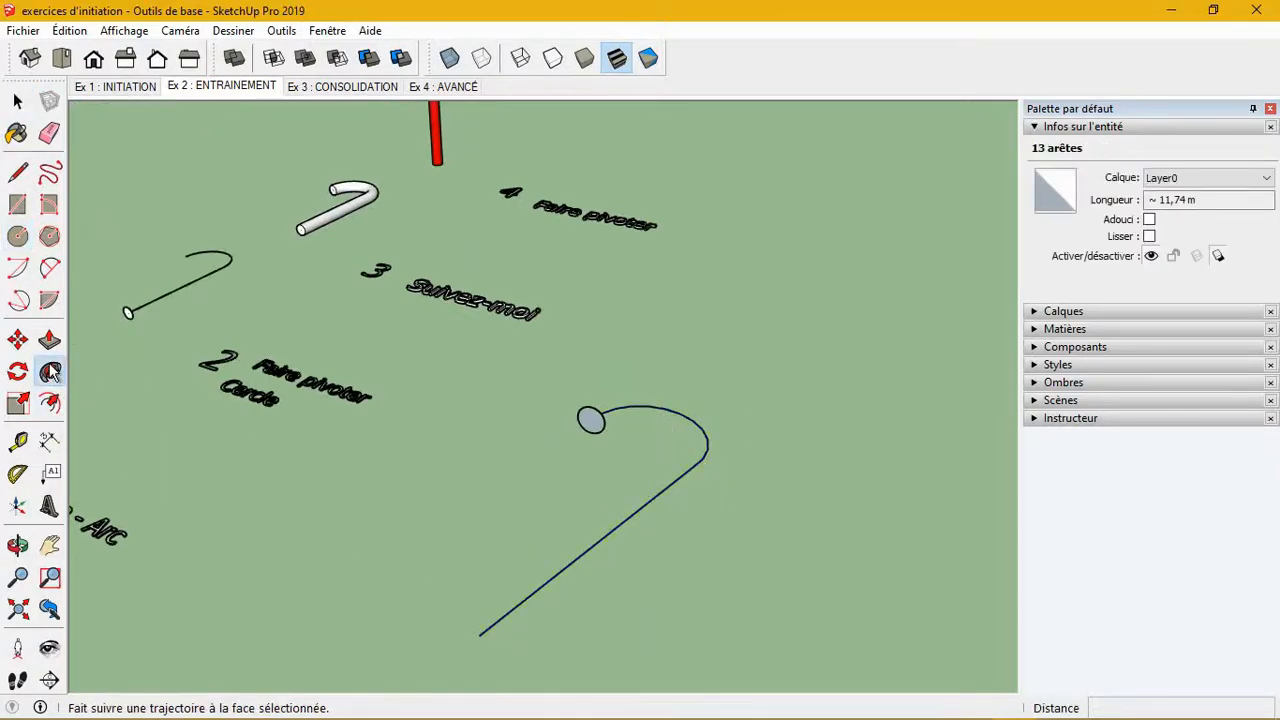
{"action": "scroll", "coordinate": [615, 430], "scroll_direction": "up", "scroll_amount": 3}
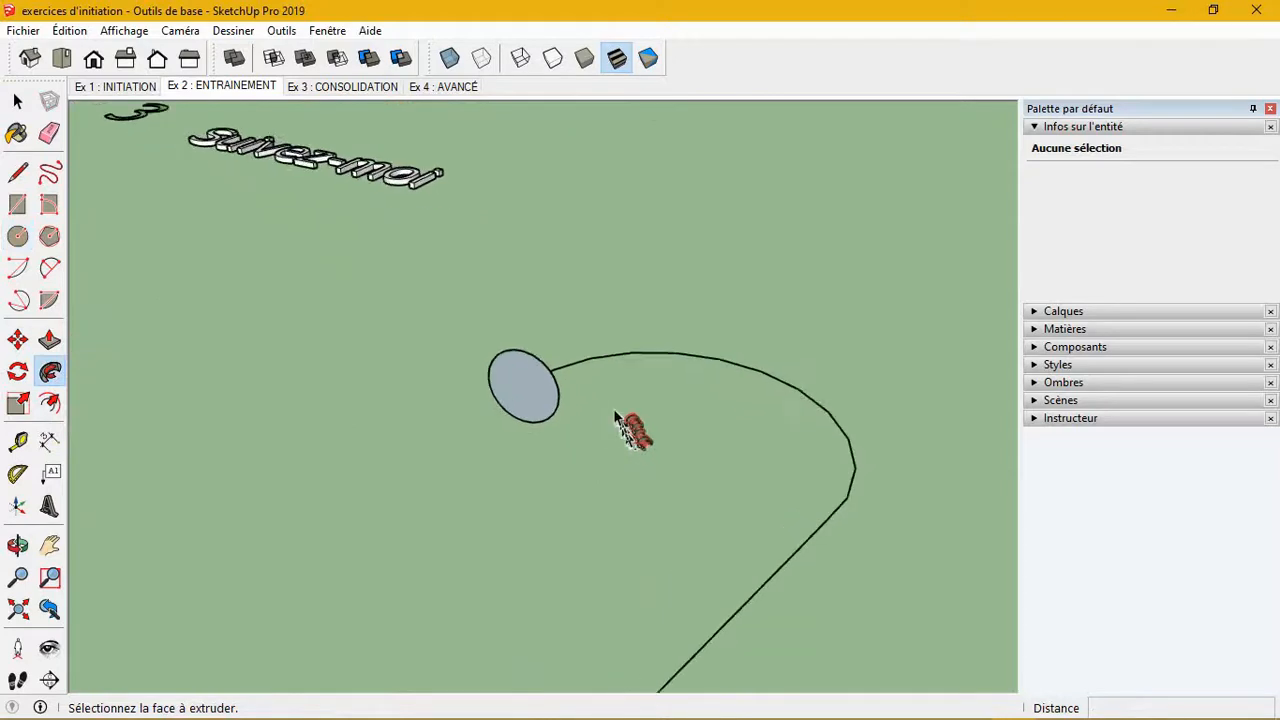
{"action": "left_click", "coordinate": [537, 400]}
{"action": "left_click", "coordinate": [543, 400]}
{"action": "scroll", "coordinate": [590, 410], "scroll_direction": "down", "scroll_amount": 5}
{"action": "scroll", "coordinate": [648, 438], "scroll_direction": "down", "scroll_amount": 3}
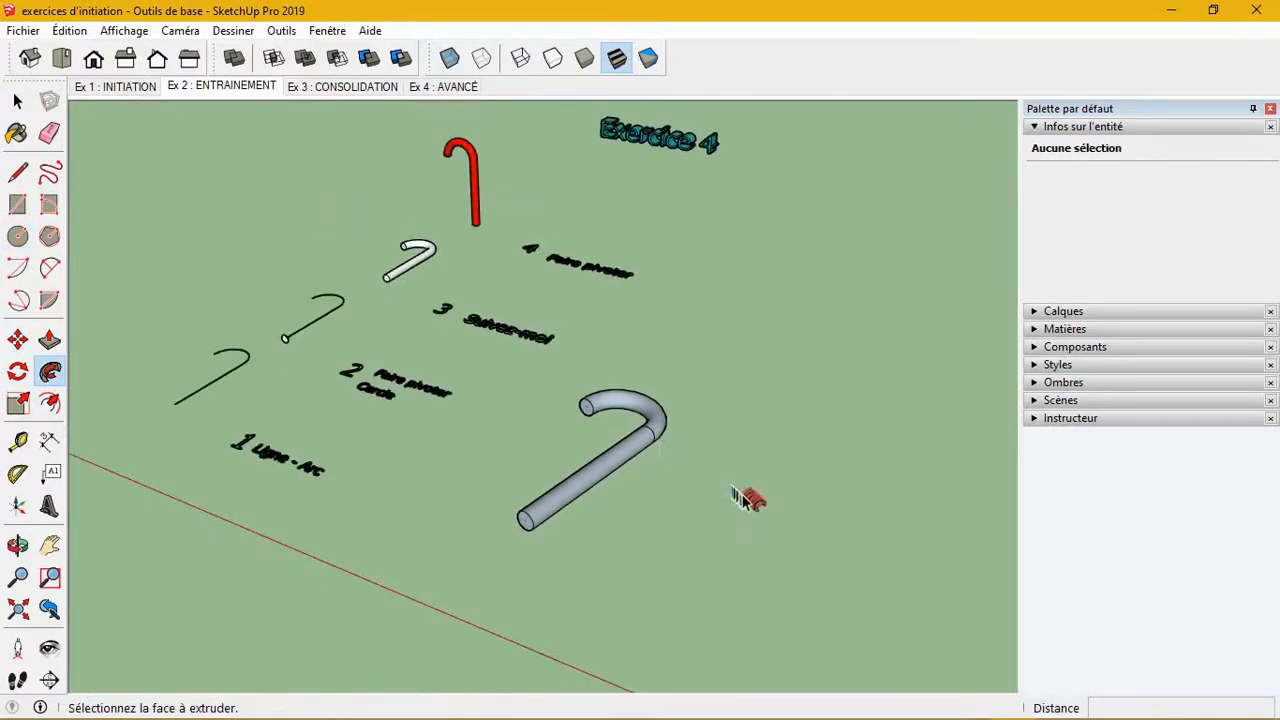
- Select all of the swept cane's geometry and combine it into one group
{"action": "middle_click_drag", "start_coordinate": [749, 500], "coordinate": [763, 506]}
{"action": "key", "text": "space"}
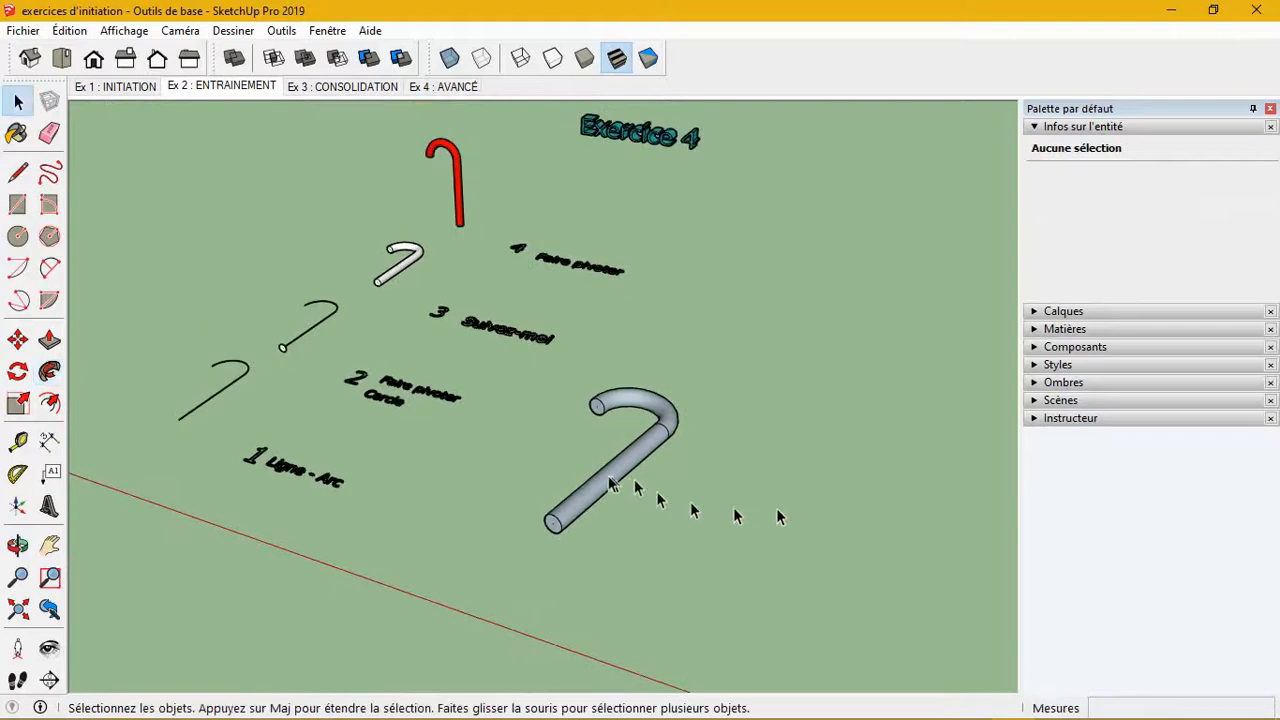
{"action": "left_click_drag", "start_coordinate": [705, 613], "coordinate": [540, 378]}
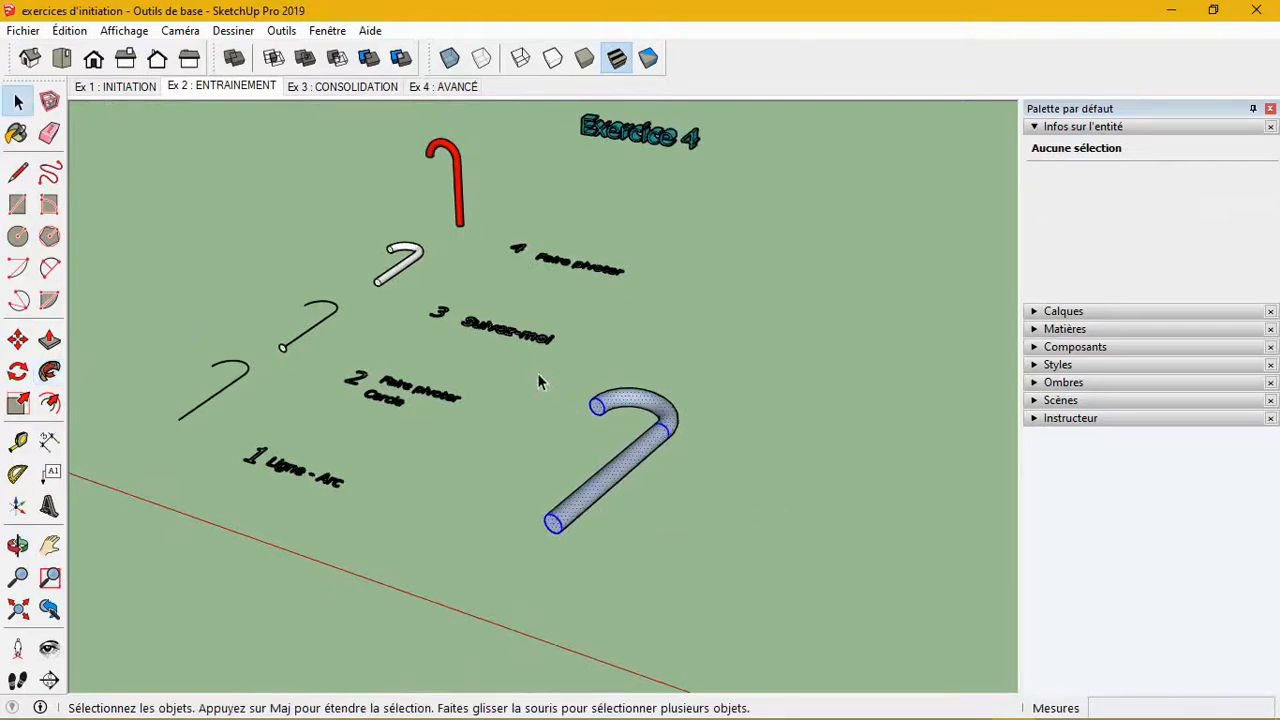
{"action": "right_click", "coordinate": [652, 449]}
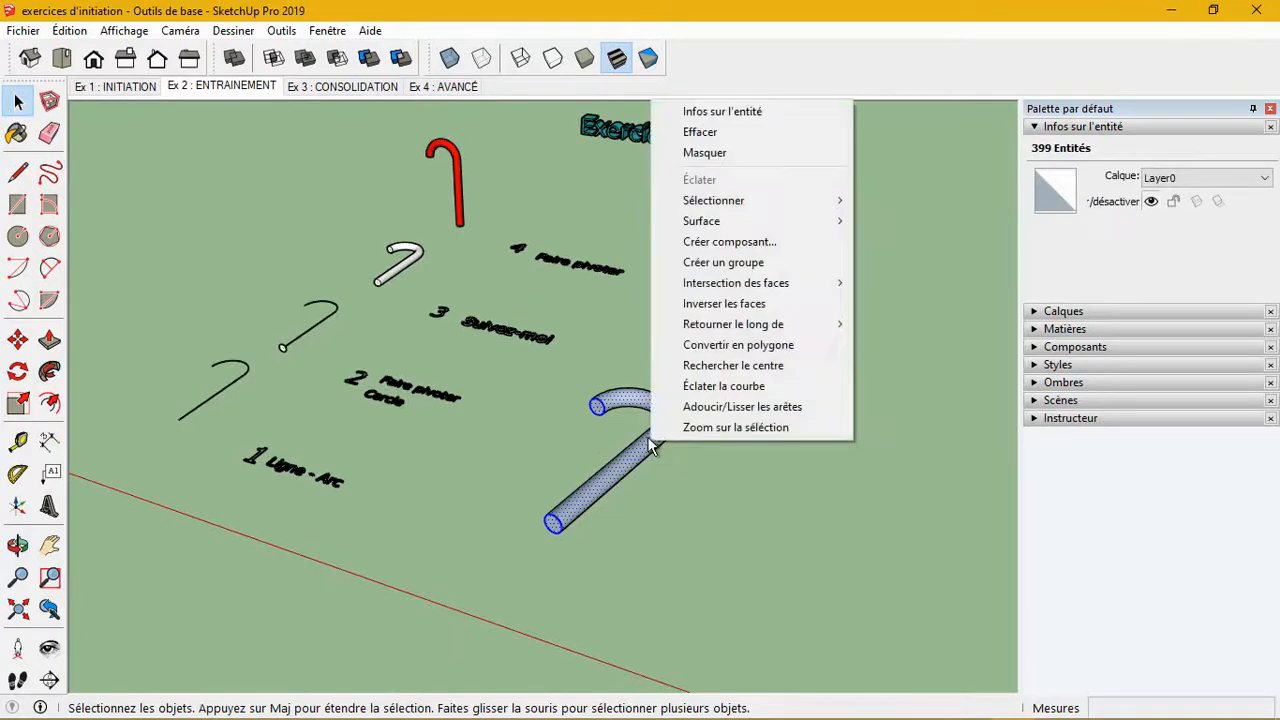
{"action": "left_click", "coordinate": [716, 264]}
{"action": "left_click", "coordinate": [751, 506]}
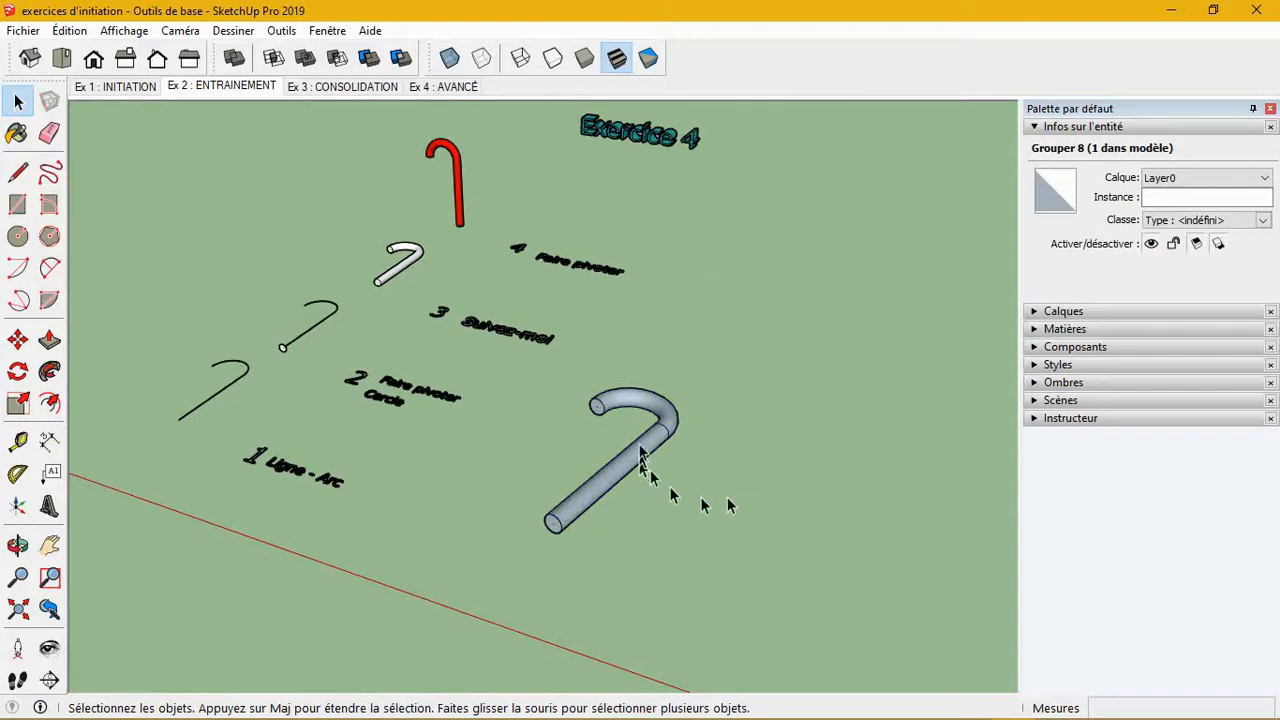
- Select the cane group and check its context commands for exploding a group
{"action": "left_click", "coordinate": [642, 447]}
{"action": "scroll", "coordinate": [632, 444], "scroll_direction": "up", "scroll_amount": 5}
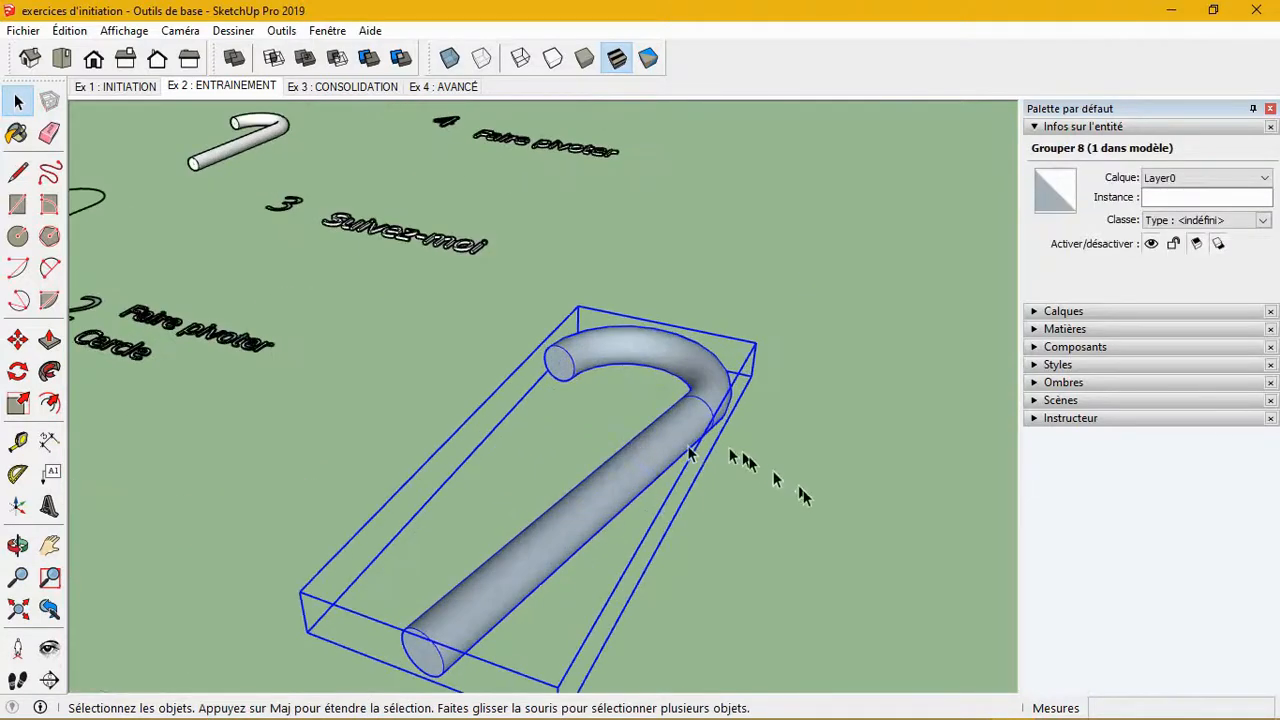
{"action": "left_click", "coordinate": [806, 506]}
{"action": "left_click", "coordinate": [672, 420]}
{"action": "right_click", "coordinate": [672, 419]}
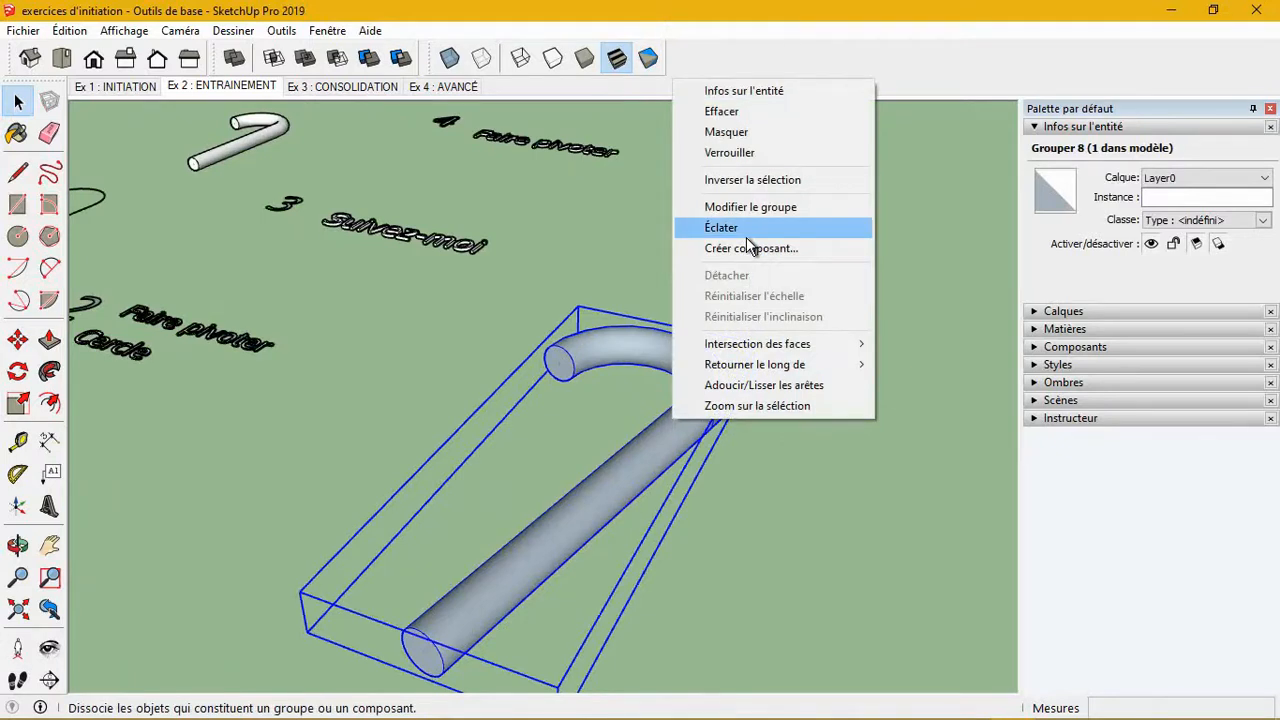
{"action": "left_click", "coordinate": [862, 505]}
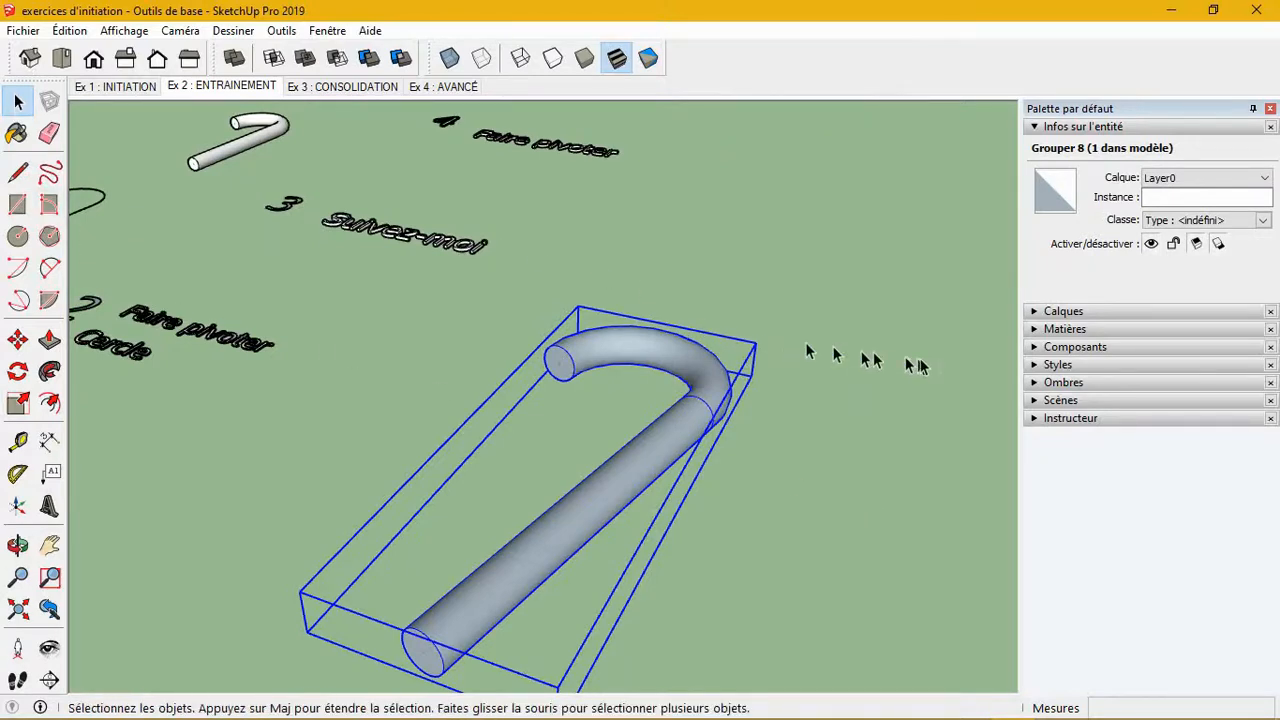
- Paint the whole cane group with the red material 0020_Rouge from the Couleurs-Noms collection
{"action": "left_click", "coordinate": [1036, 332]}
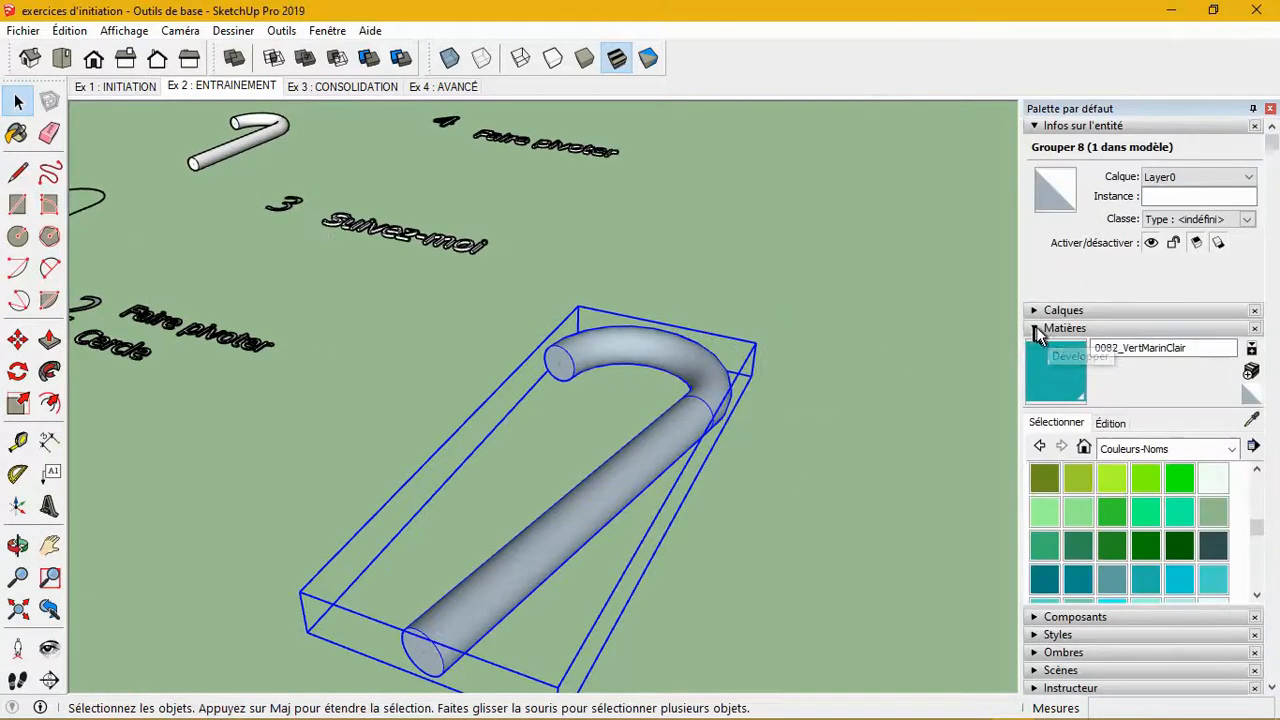
{"action": "scroll", "coordinate": [1133, 525], "scroll_direction": "up", "scroll_amount": 5}
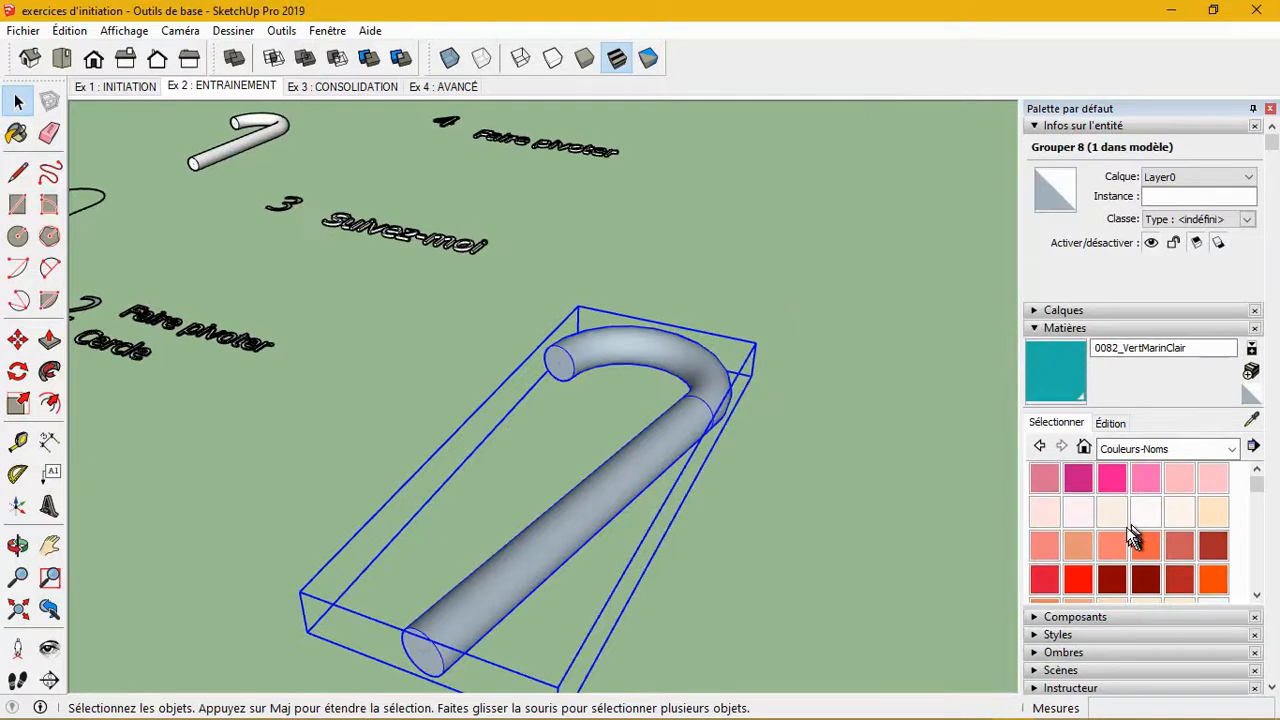
{"action": "scroll", "coordinate": [1128, 530], "scroll_direction": "down", "scroll_amount": 3}
{"action": "left_click", "coordinate": [1087, 472]}
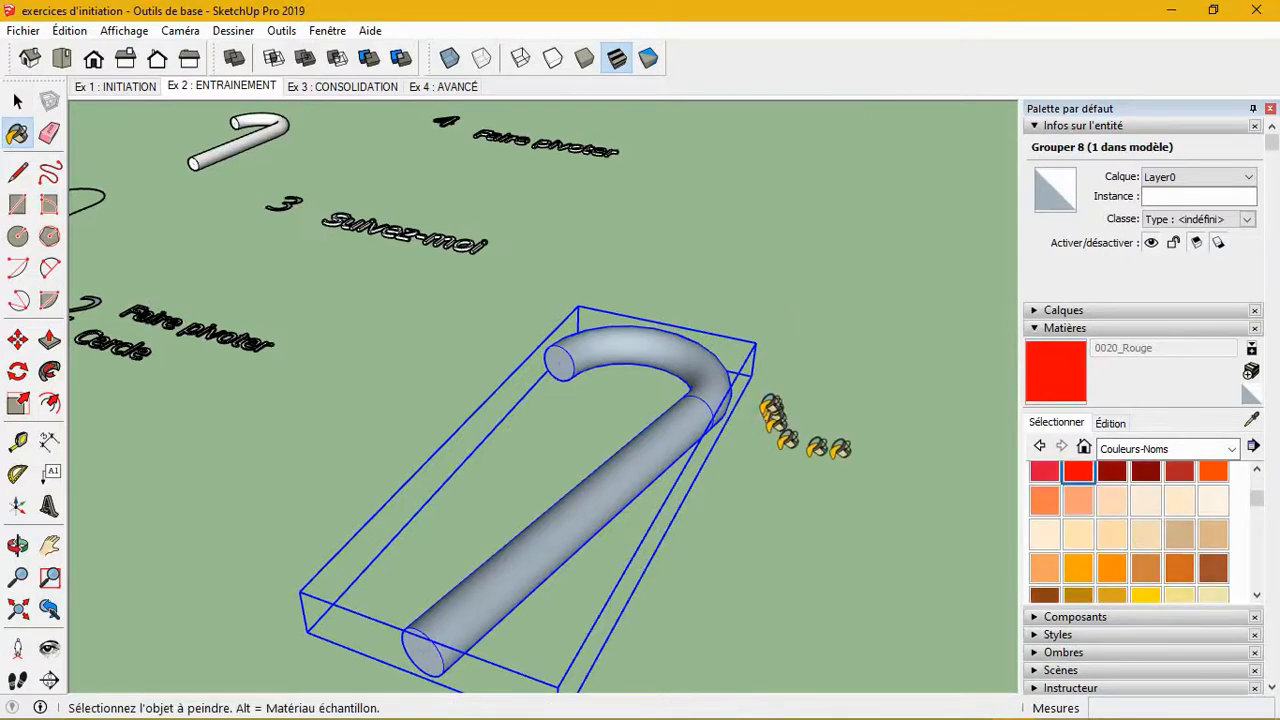
{"action": "left_click", "coordinate": [716, 368]}
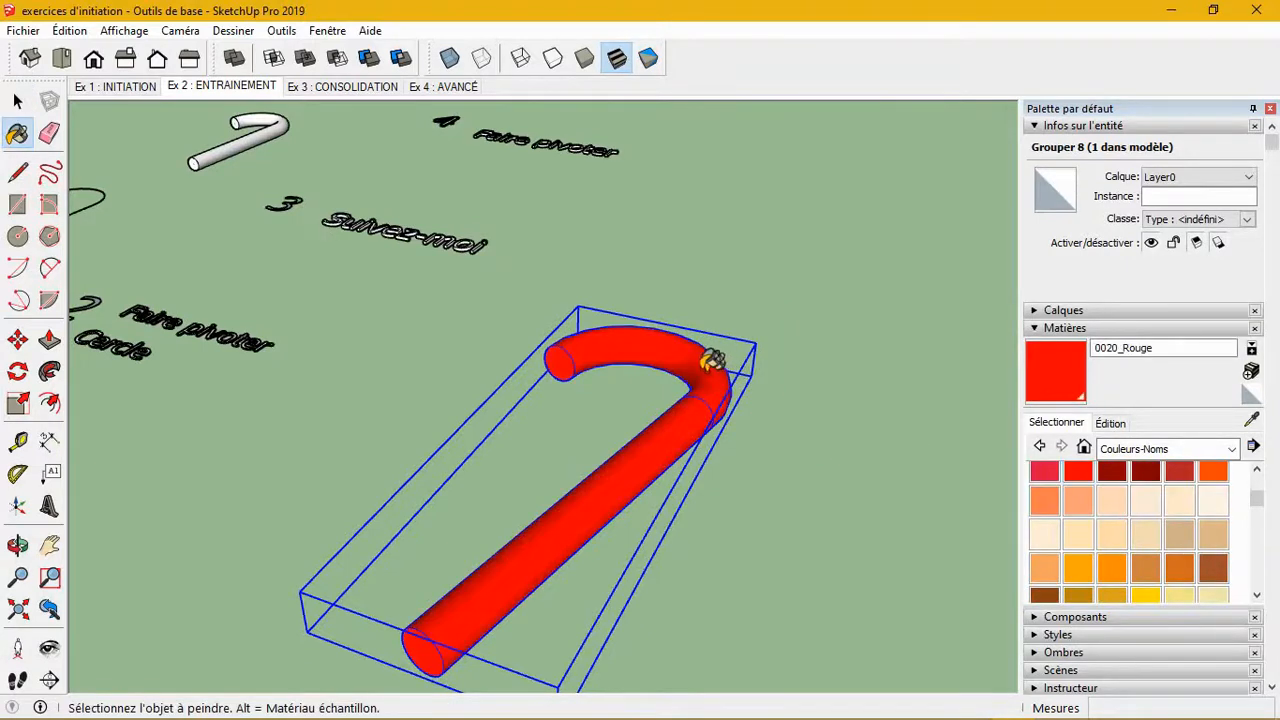
{"action": "key", "text": "space"}
{"action": "left_click", "coordinate": [816, 497]}
{"action": "scroll", "coordinate": [615, 375], "scroll_direction": "down", "scroll_amount": 5}
{"action": "middle_click_drag", "start_coordinate": [594, 458], "coordinate": [403, 410]}
{"action": "middle_click_drag", "start_coordinate": [493, 437], "coordinate": [606, 491]}
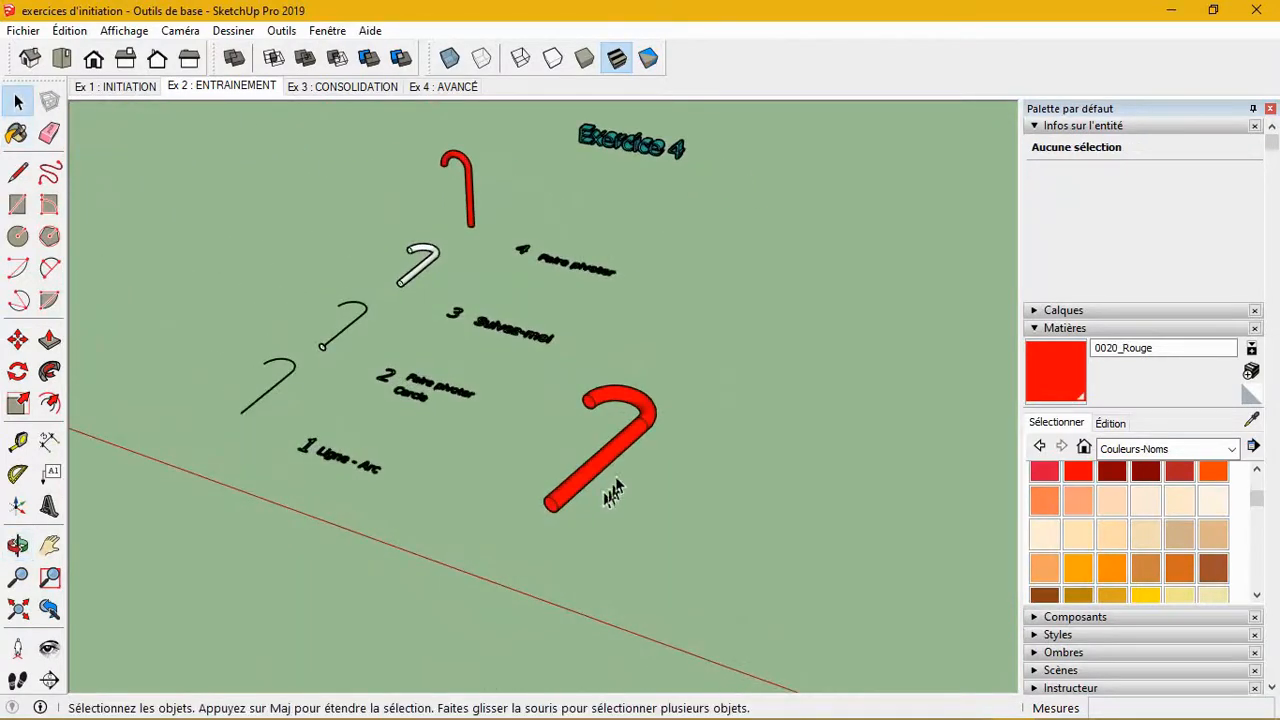
{"action": "scroll", "coordinate": [629, 425], "scroll_direction": "up", "scroll_amount": 2}
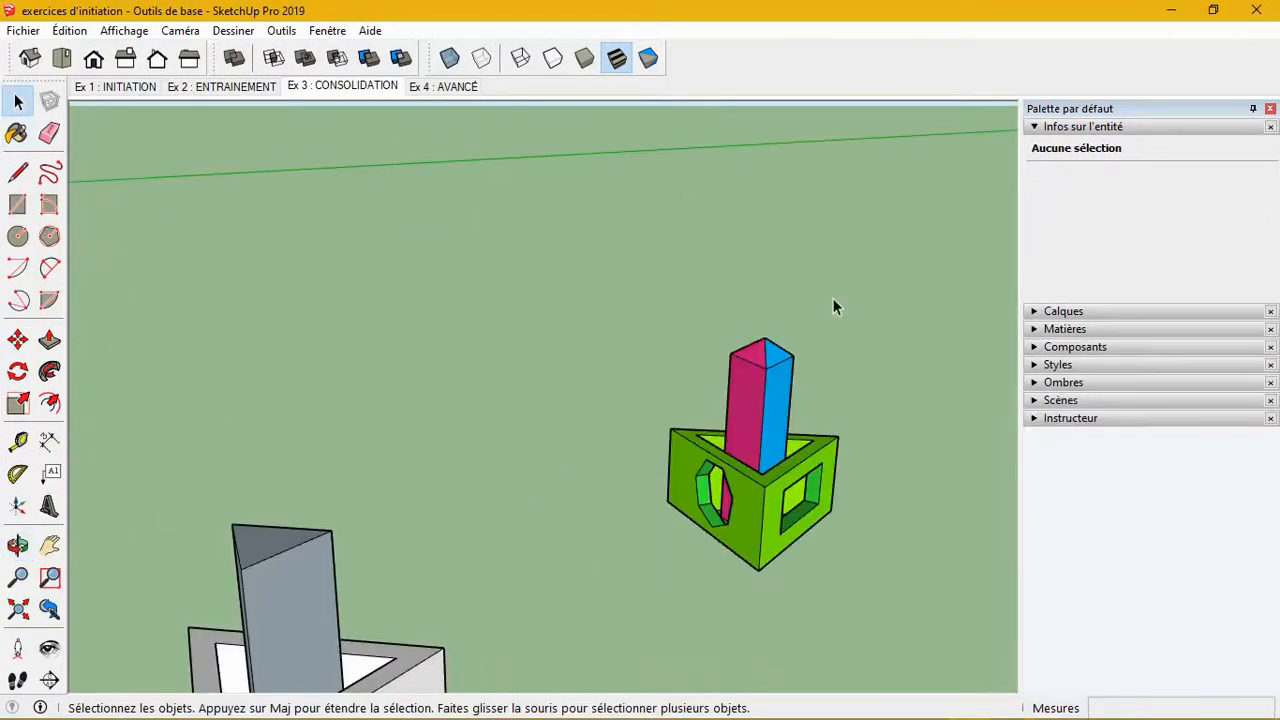